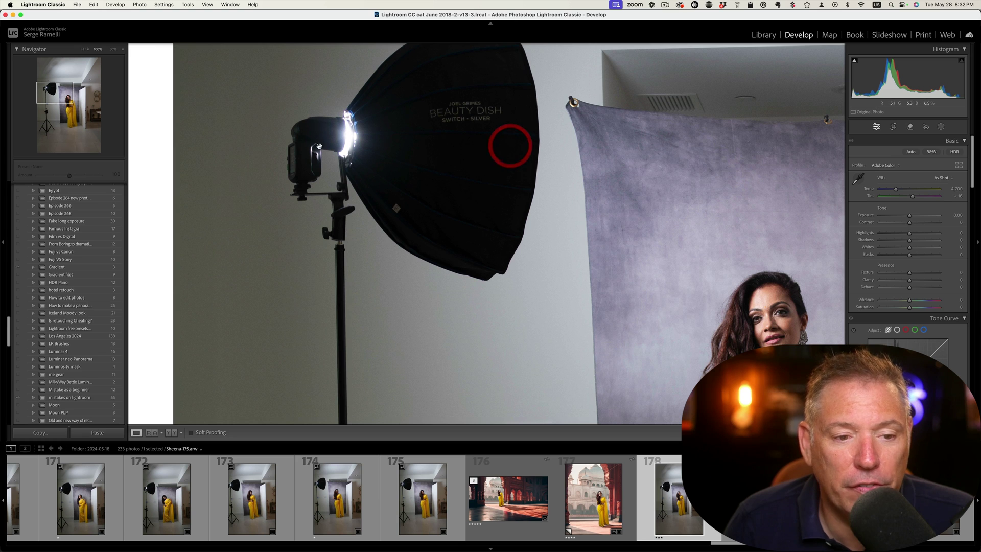
Step: Inspect the photo up close, examining the light modifier, the backdrop, and the model's face and yellow sari
drag(422, 171, 317, 133)
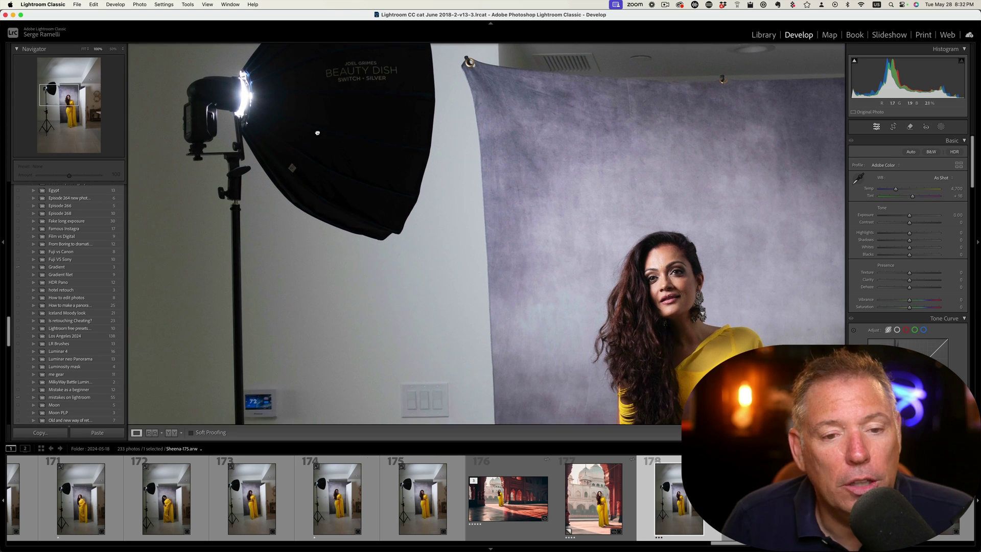
click(382, 199)
click(363, 247)
drag(641, 239, 634, 313)
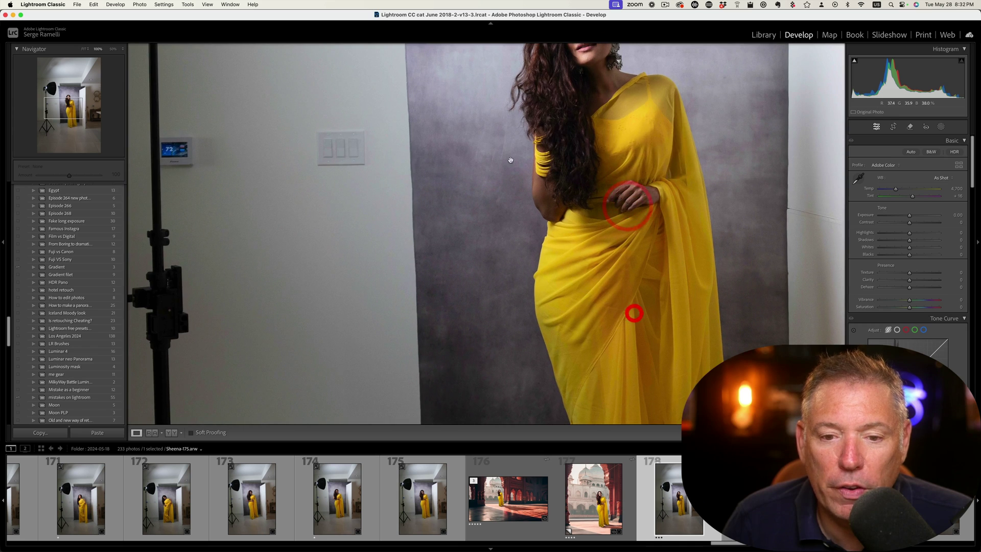
click(635, 176)
click(496, 200)
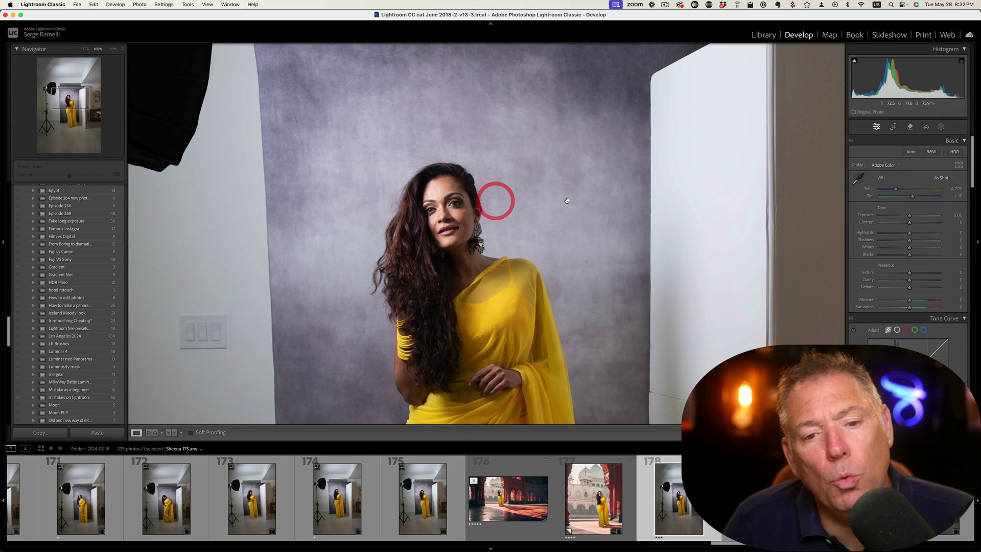
click(521, 164)
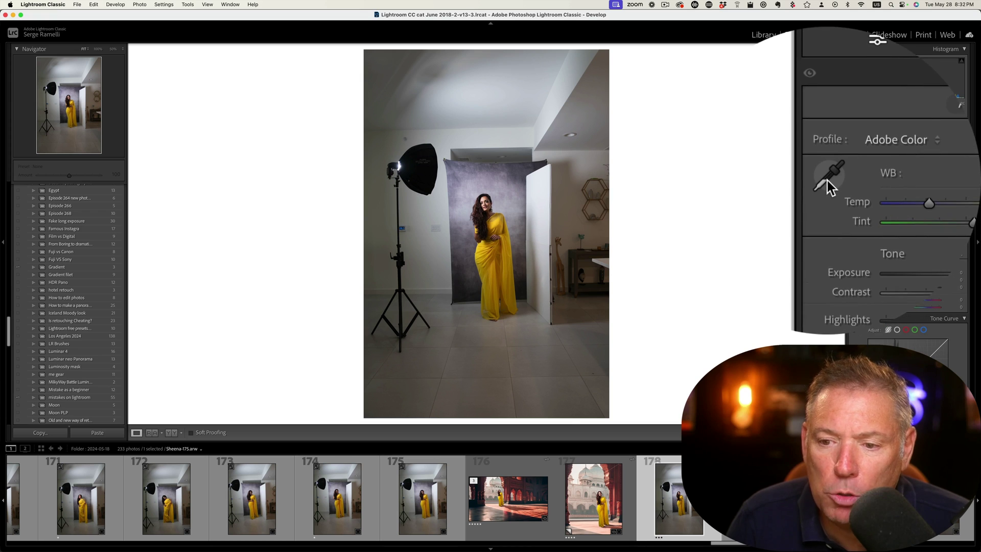
Step: Correct the white balance by sampling the white reflector panel beside the model as the neutral target, and check her face up close
click(827, 180)
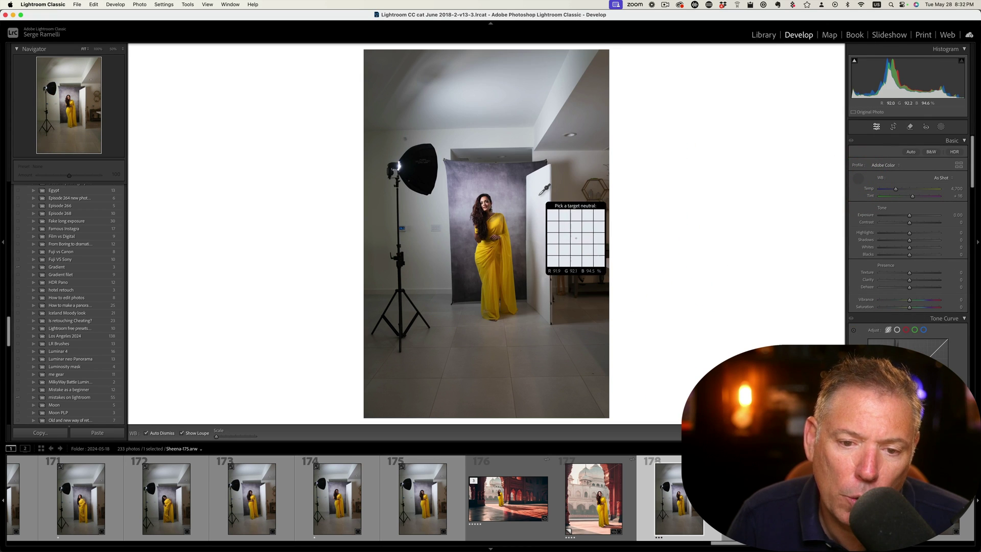
click(539, 197)
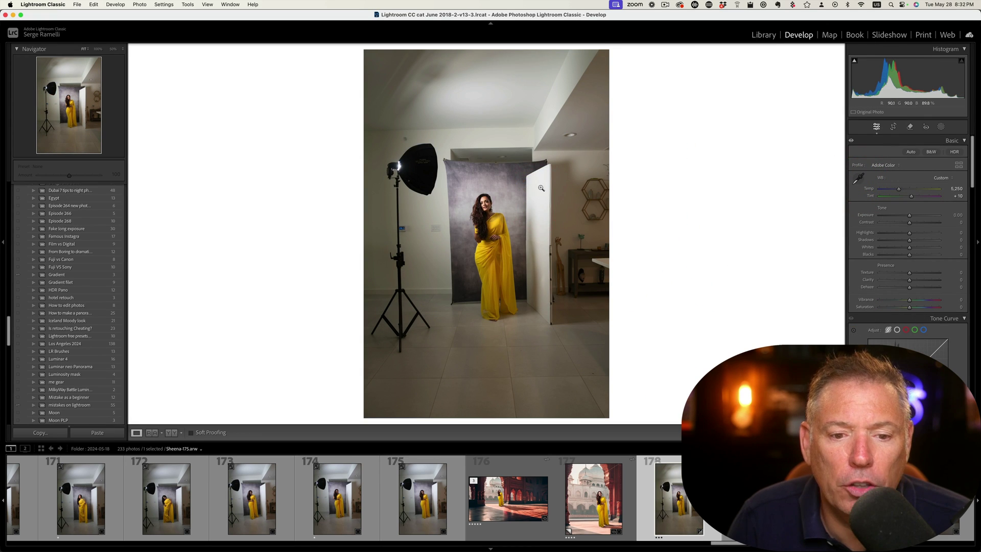
click(484, 203)
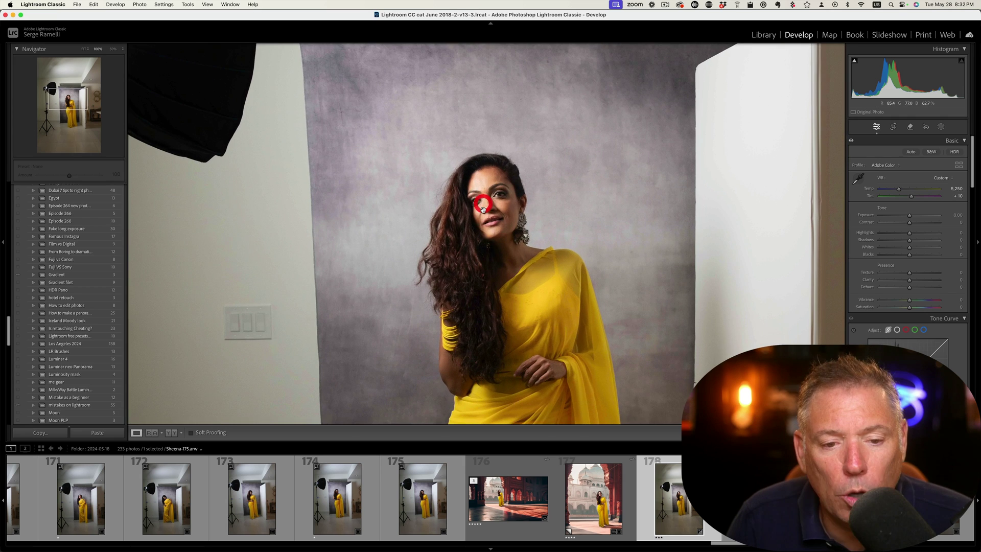
click(487, 221)
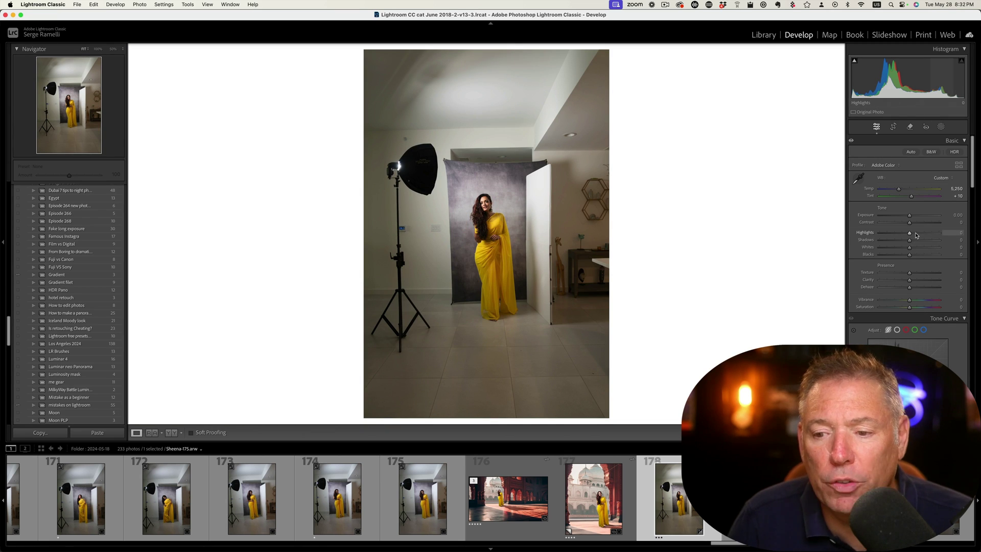
Step: Adjust the photo's tone with Shadows +46, Highlights -58, Whites +30, Blacks -15 and Exposure +0.55
drag(910, 240, 923, 240)
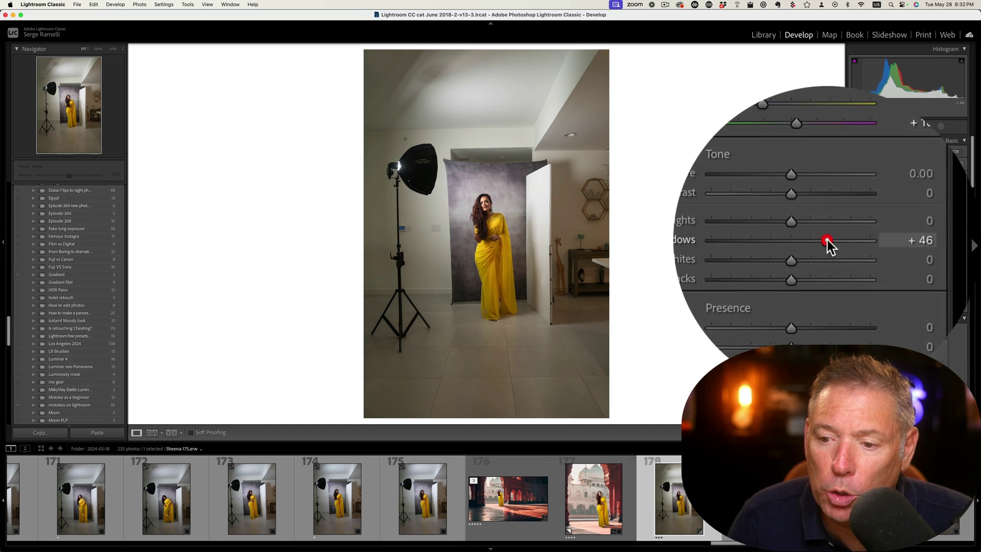
click(827, 235)
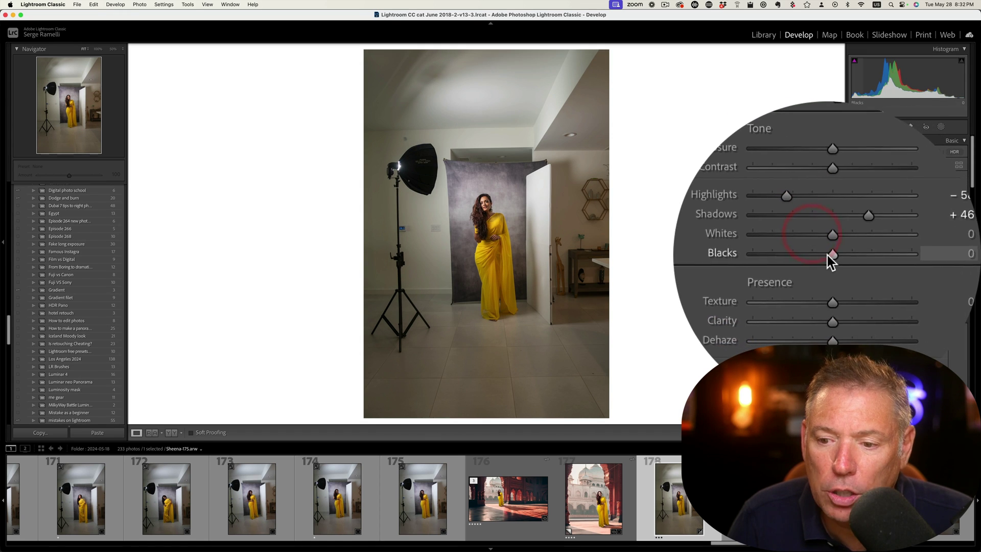
alt+click(827, 256)
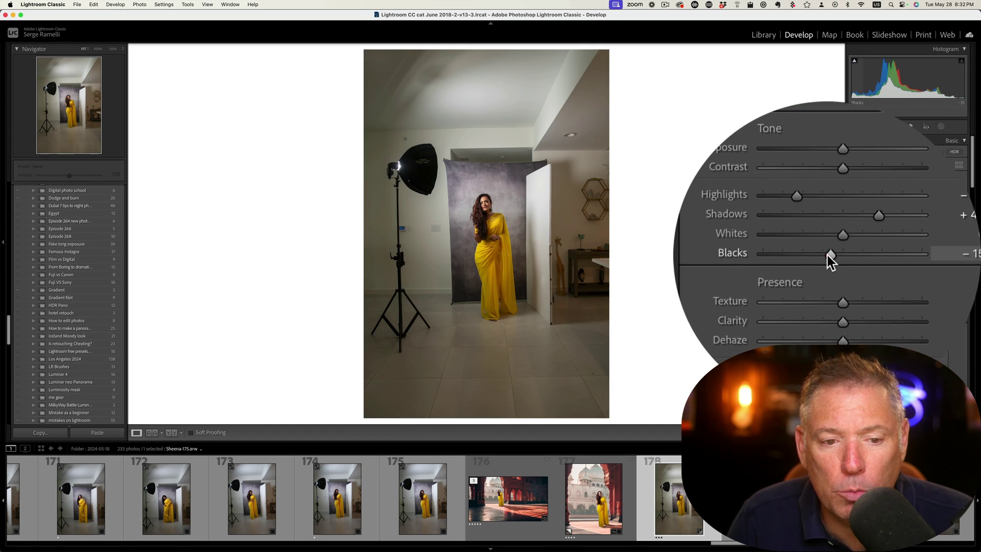
drag(911, 249, 912, 215)
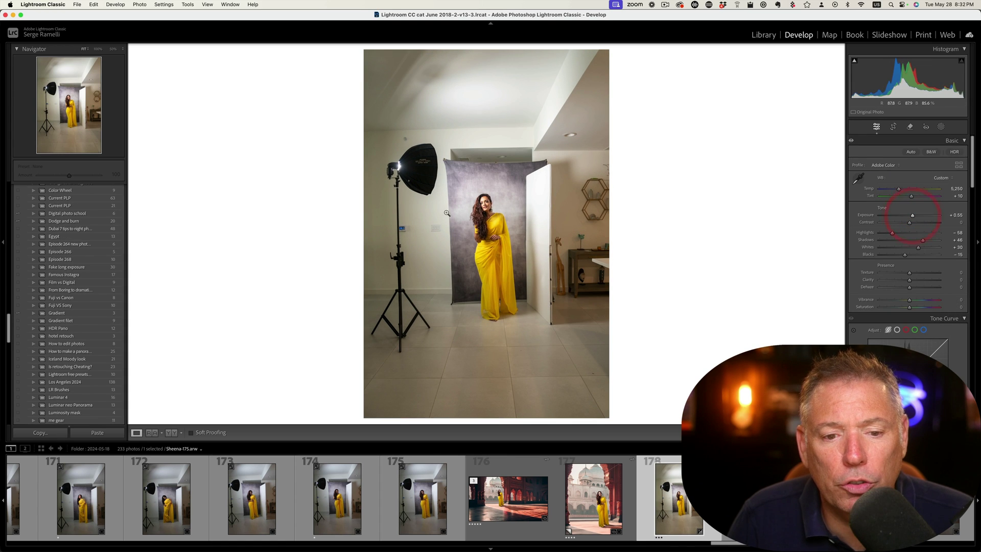
Step: Create separate person masks for the model's facial skin, body skin, eye sclera, iris and pupil, and lips
click(481, 208)
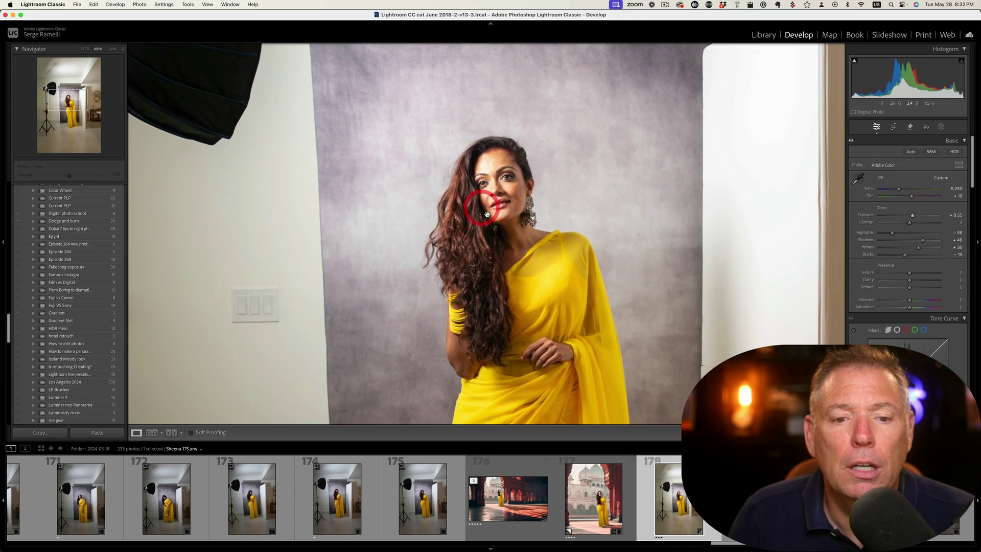
click(942, 128)
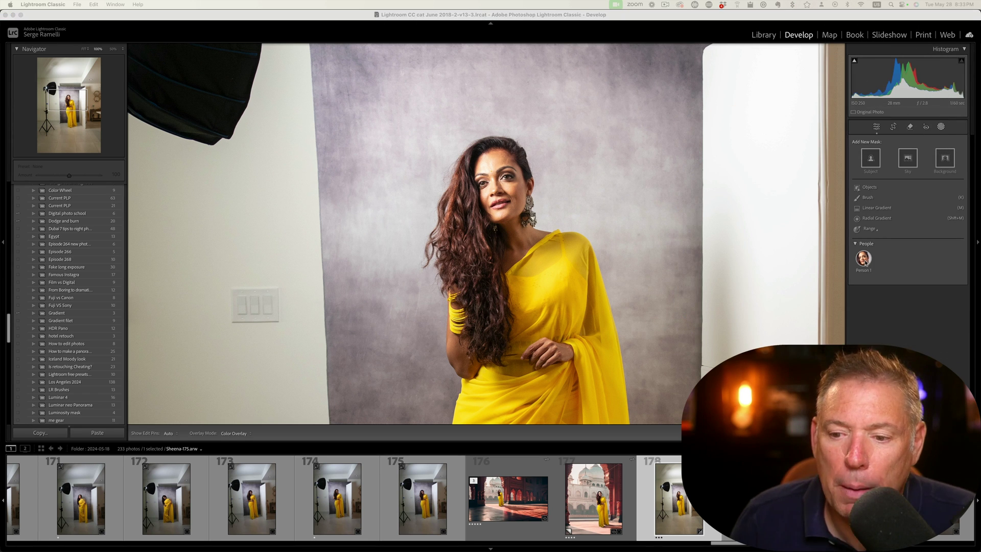
click(866, 261)
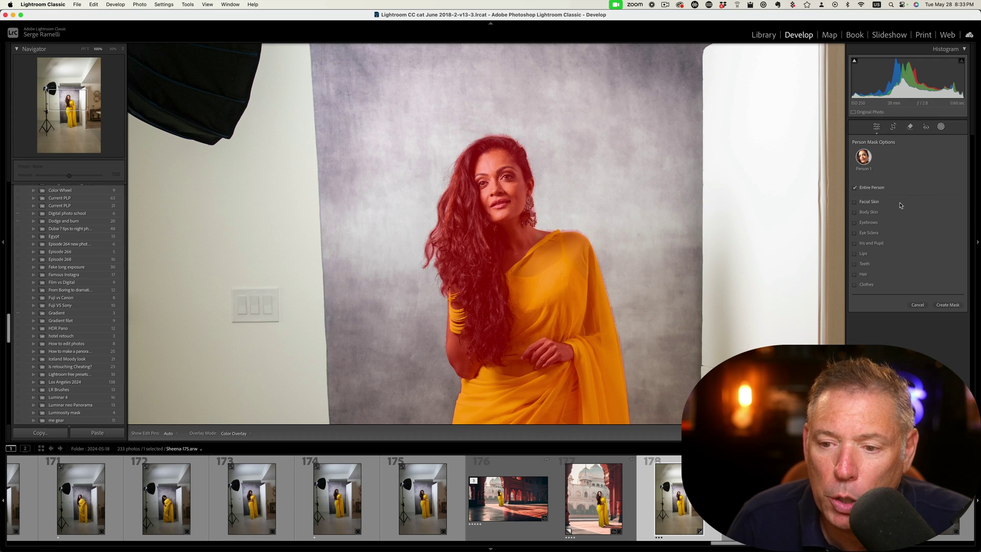
click(875, 202)
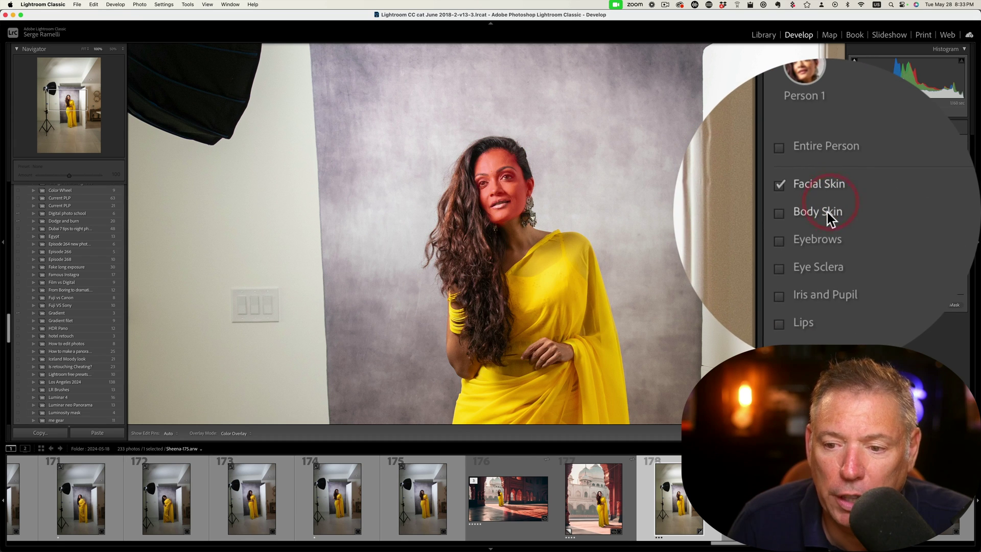
click(872, 212)
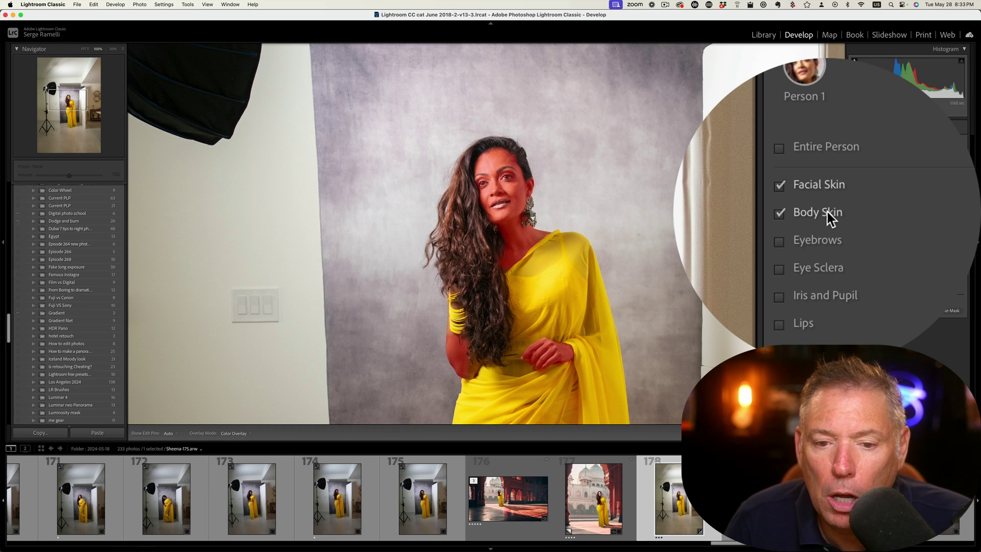
click(827, 233)
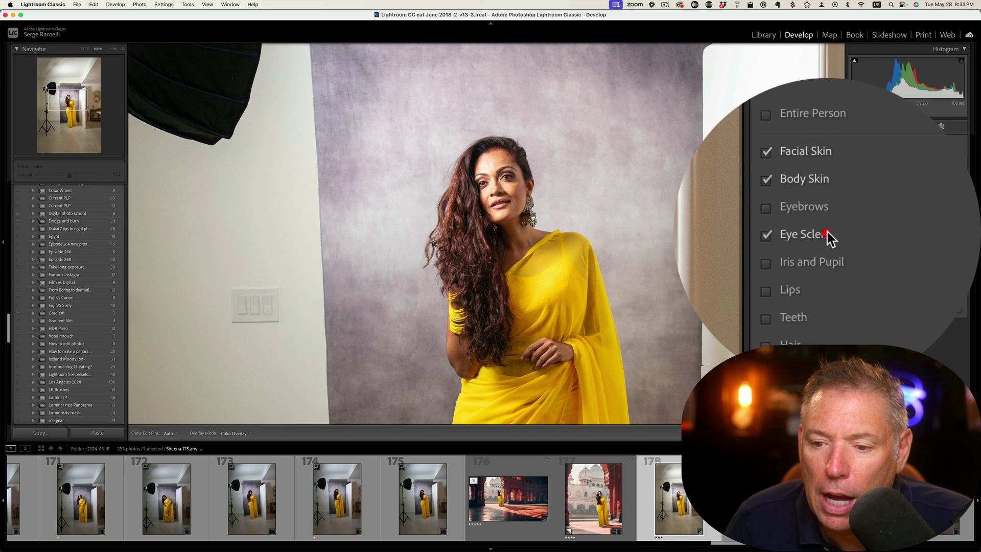
click(827, 243)
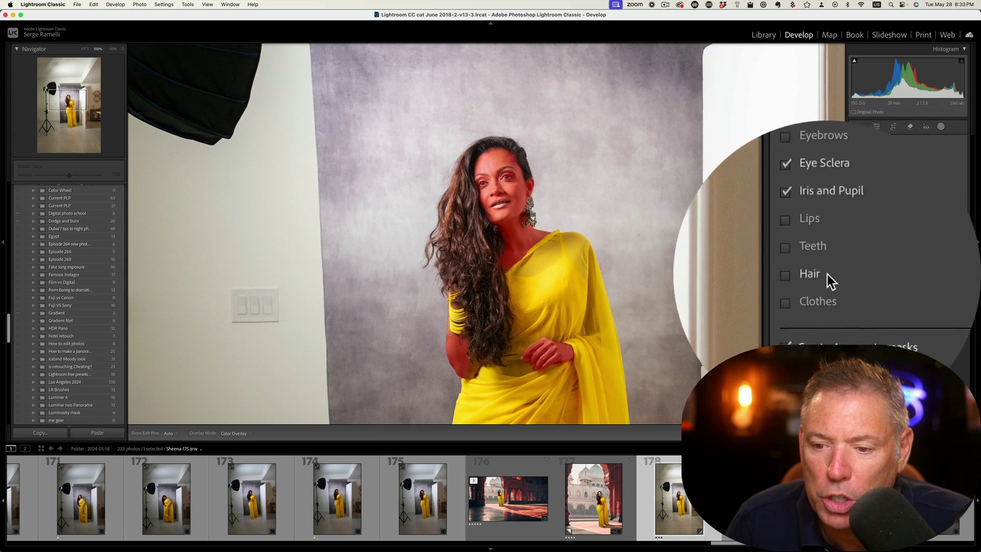
click(826, 253)
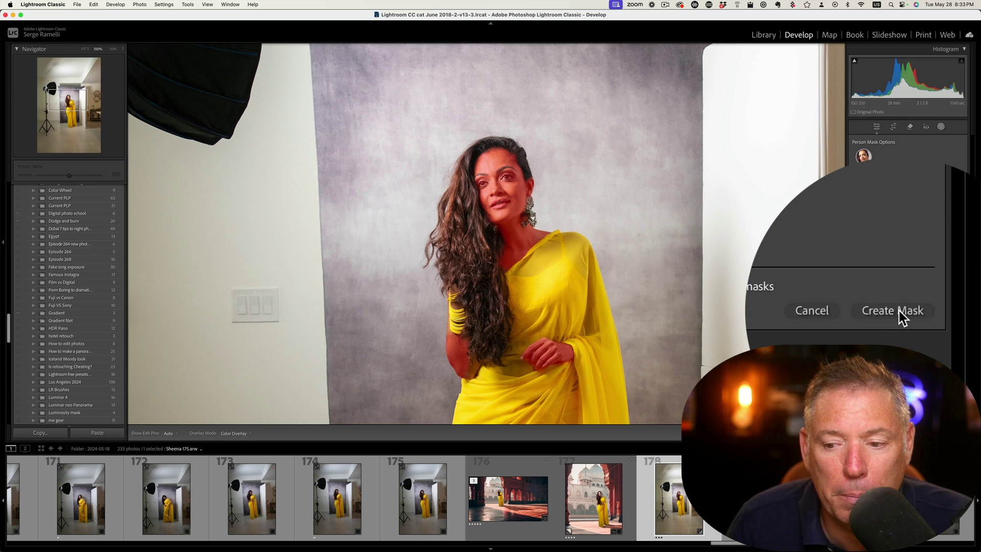
click(899, 313)
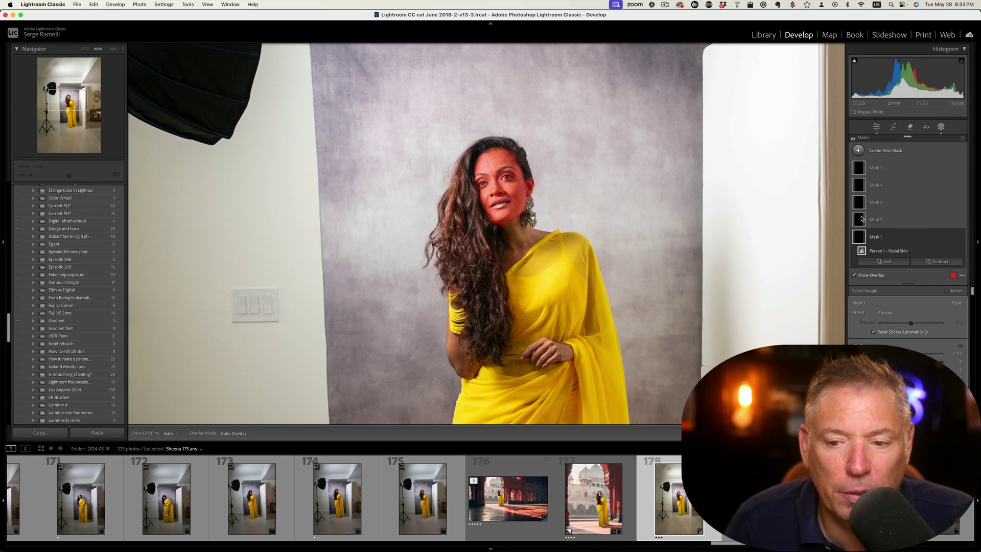
Step: Identify the lips mask on the photo and raise its saturation
click(908, 169)
click(962, 169)
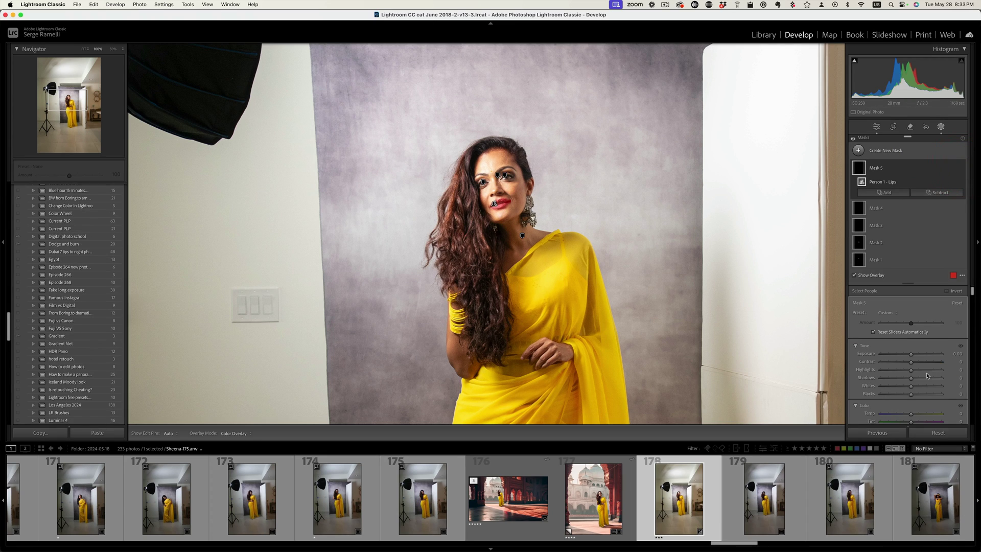
scroll(928, 376, down, 3)
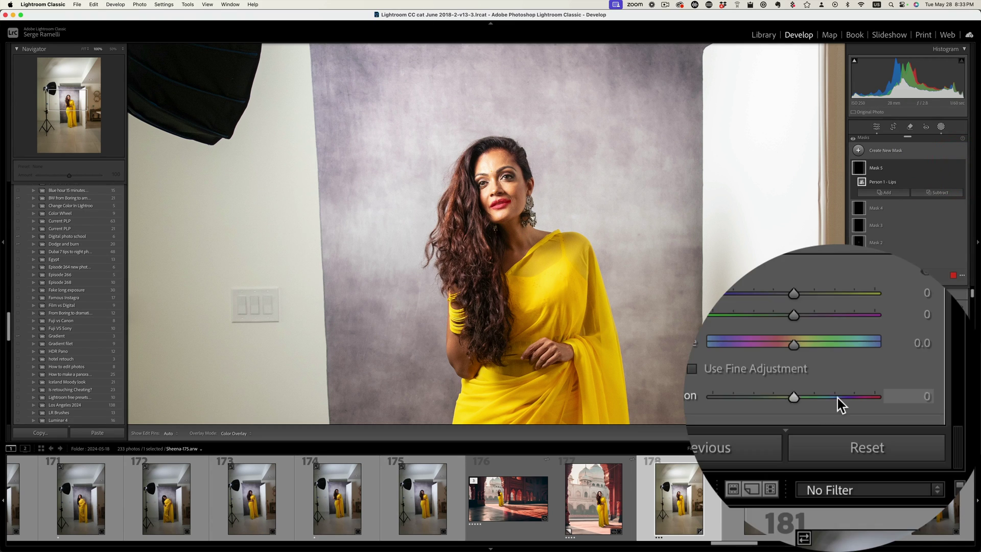
drag(929, 413, 935, 414)
Step: Select the iris and pupil mask and raise its exposure to 0.53
click(826, 213)
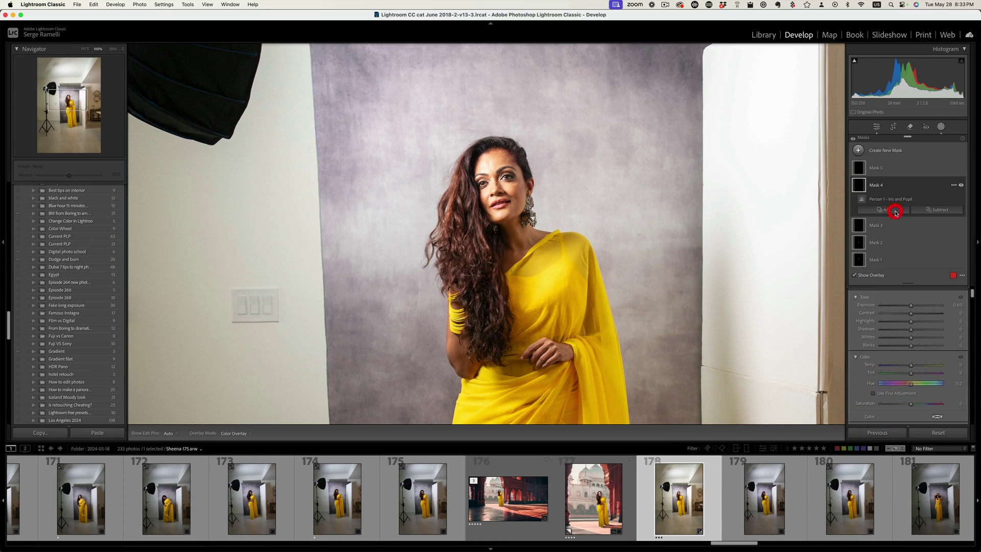
click(962, 185)
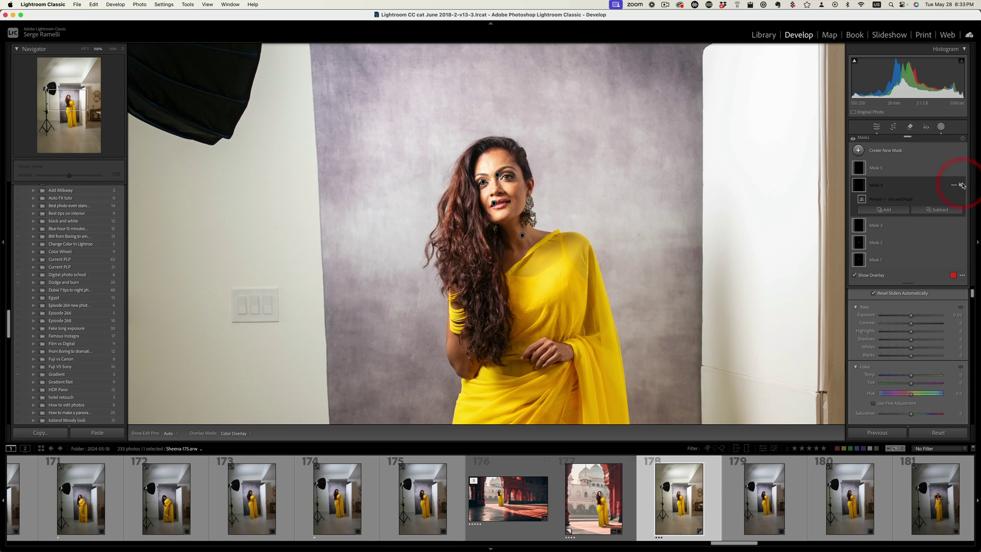
click(962, 185)
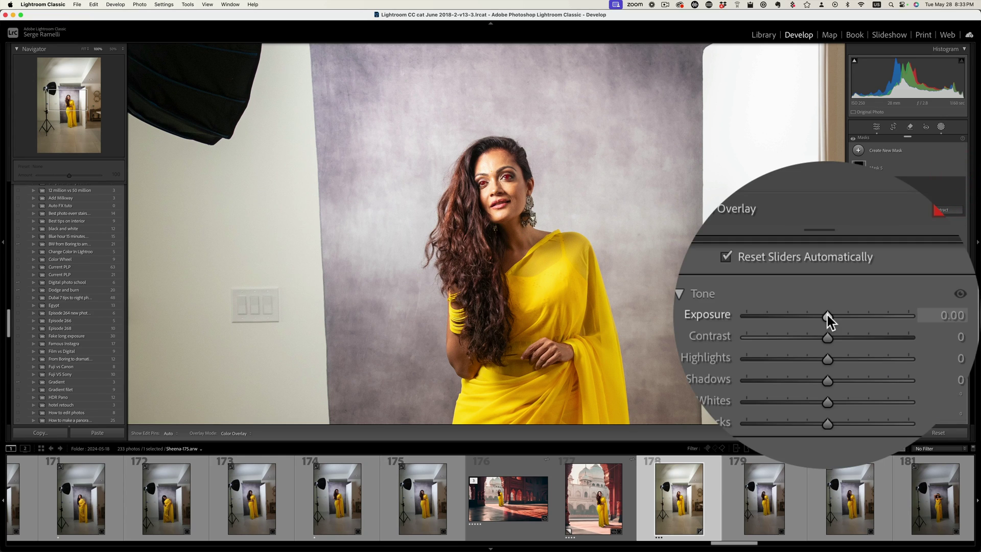
drag(911, 314, 915, 315)
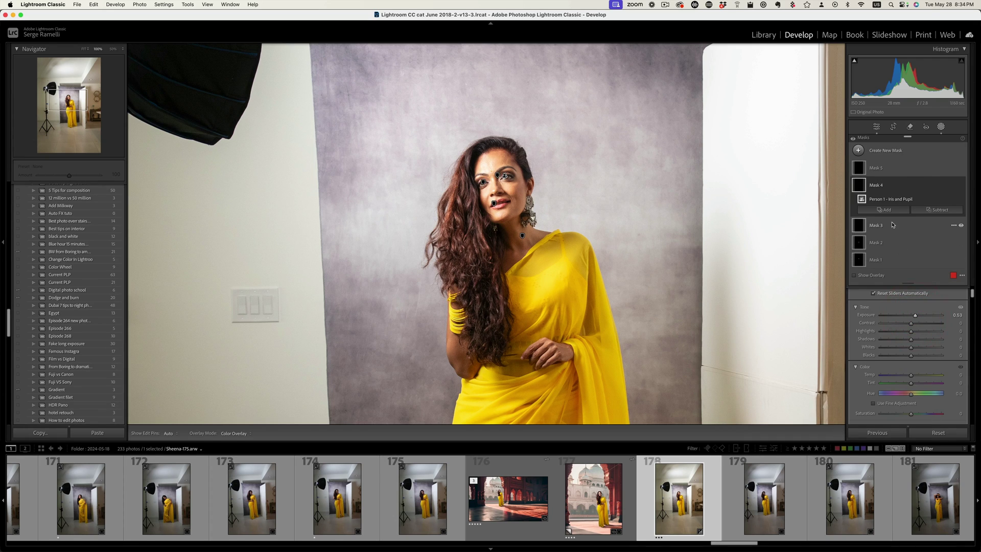
Step: Select the eye sclera mask and set its exposure to 0.32
click(894, 226)
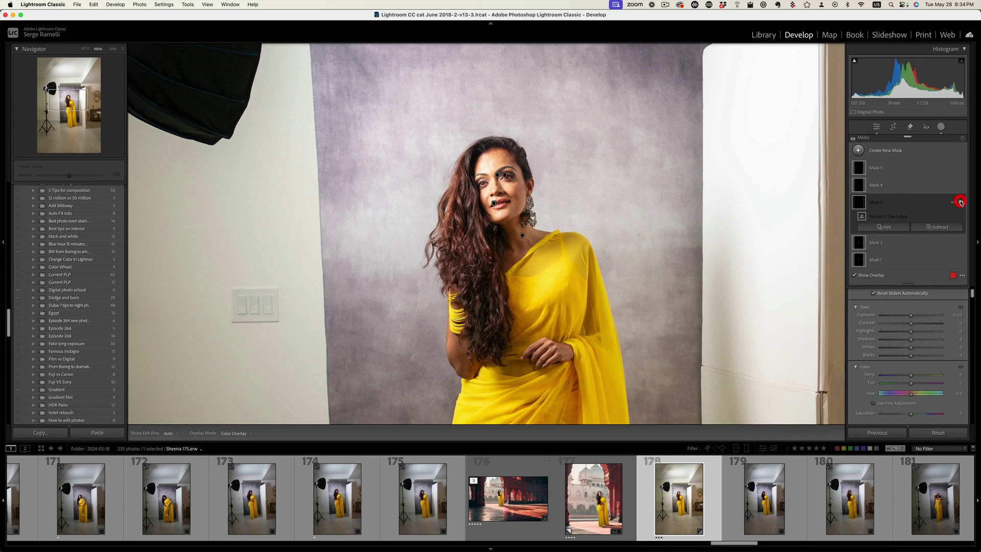
click(960, 202)
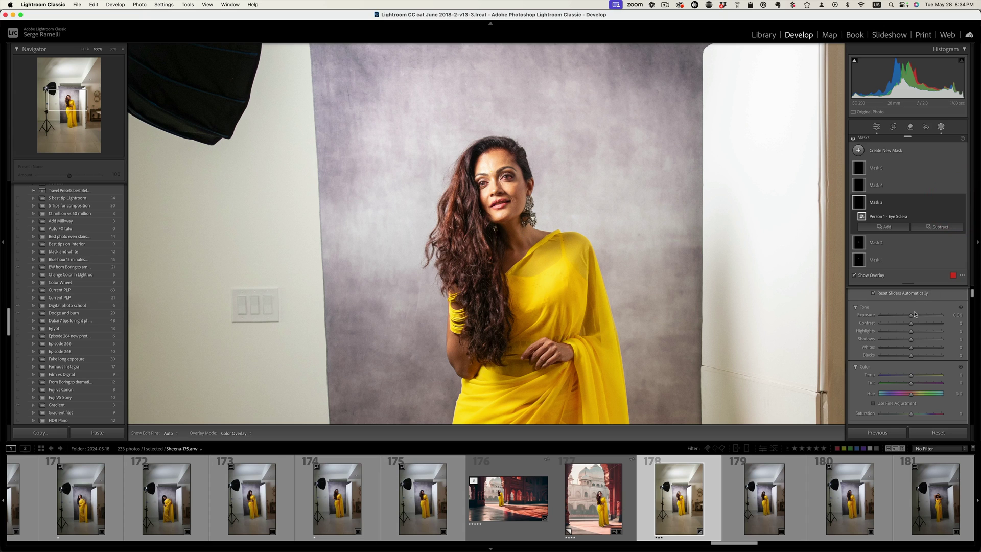
drag(911, 316, 913, 315)
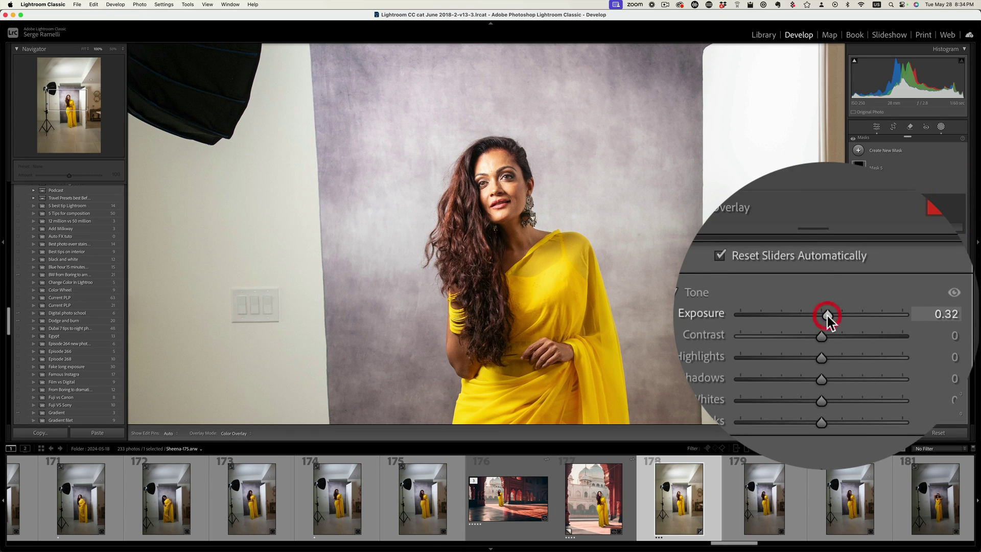
Step: Select the body skin mask, raise its exposure slightly and set its clarity to -21
click(838, 248)
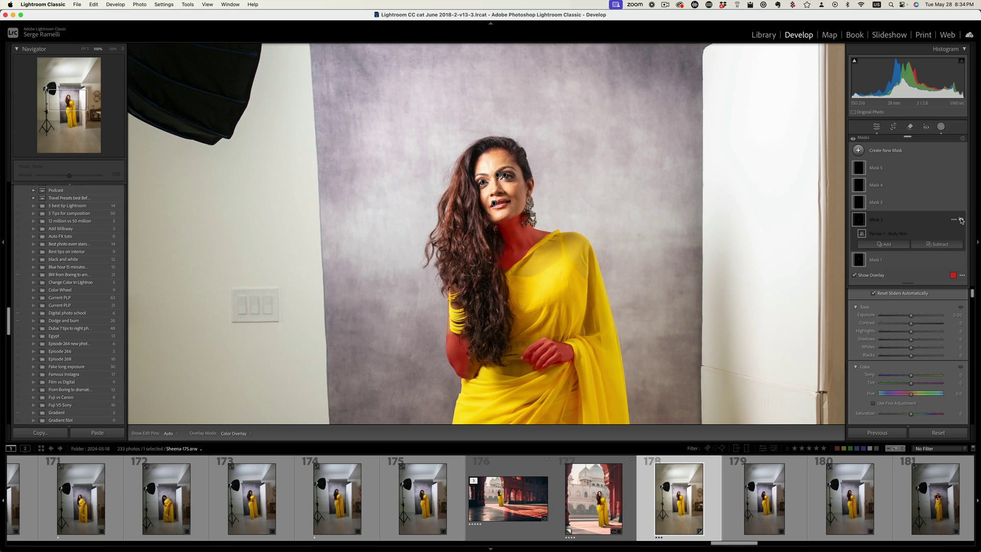
click(961, 221)
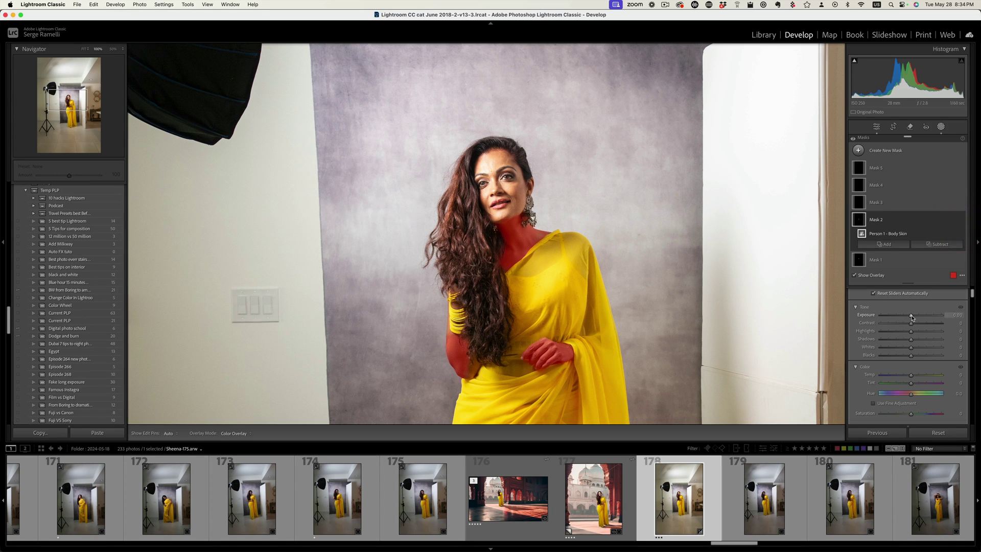
drag(912, 316, 914, 316)
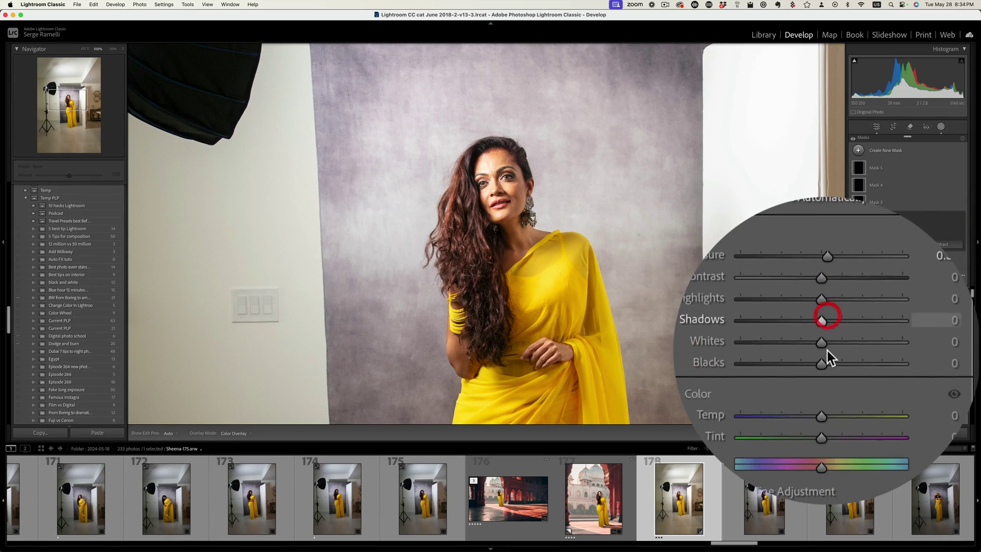
scroll(911, 351, down, 5)
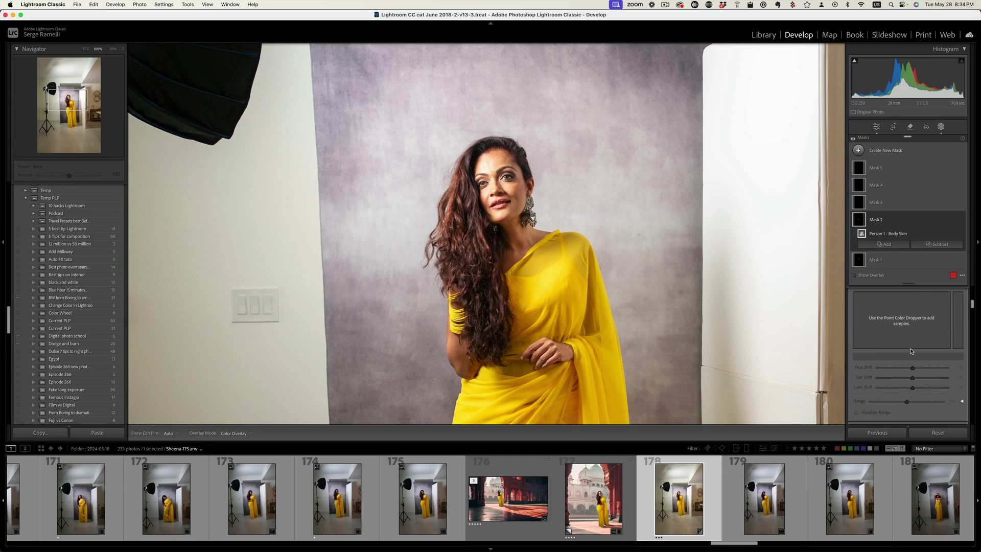
scroll(910, 350, down, 4)
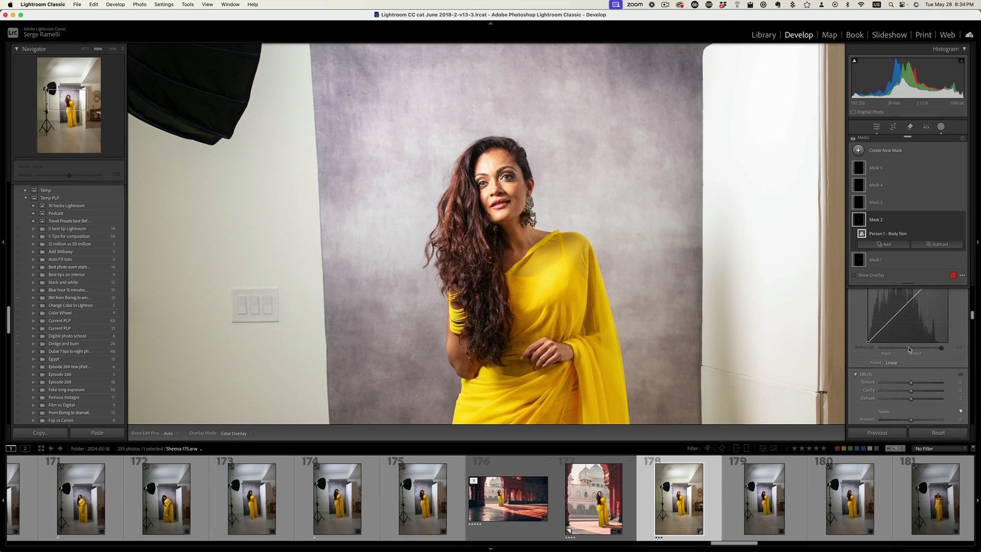
click(904, 392)
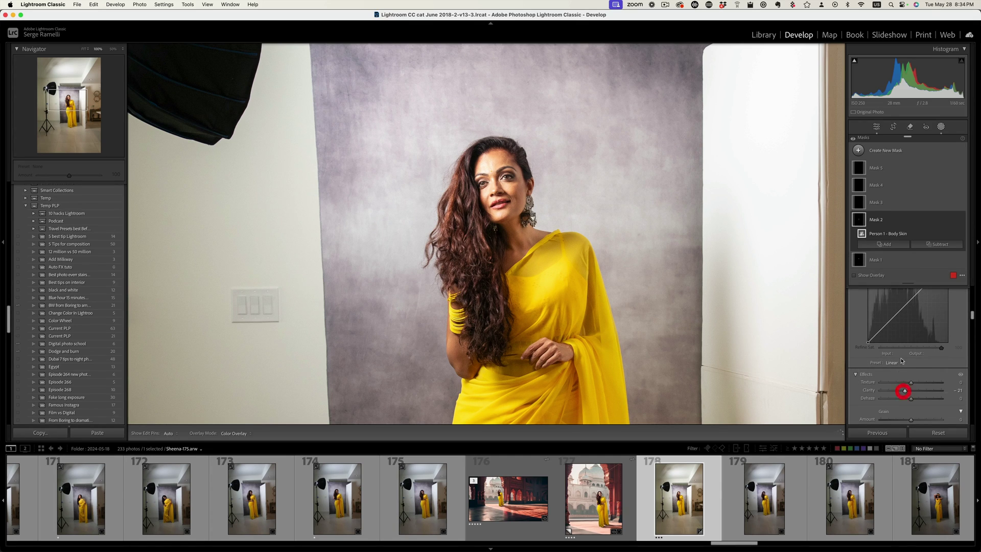
Step: Select the facial skin mask, lower its clarity slightly and fine-tune its exposure
click(901, 258)
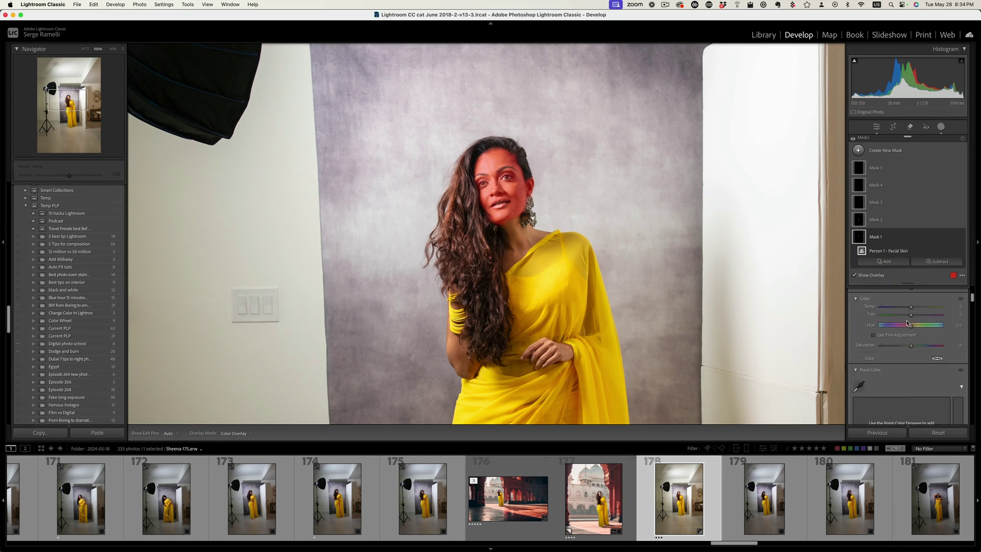
scroll(907, 322, down, 10)
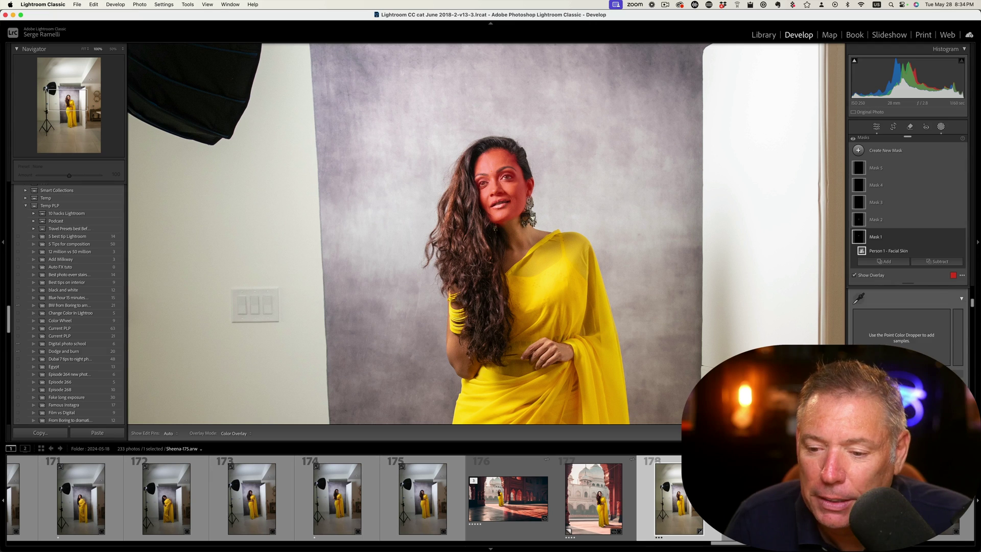
scroll(907, 323, down, 5)
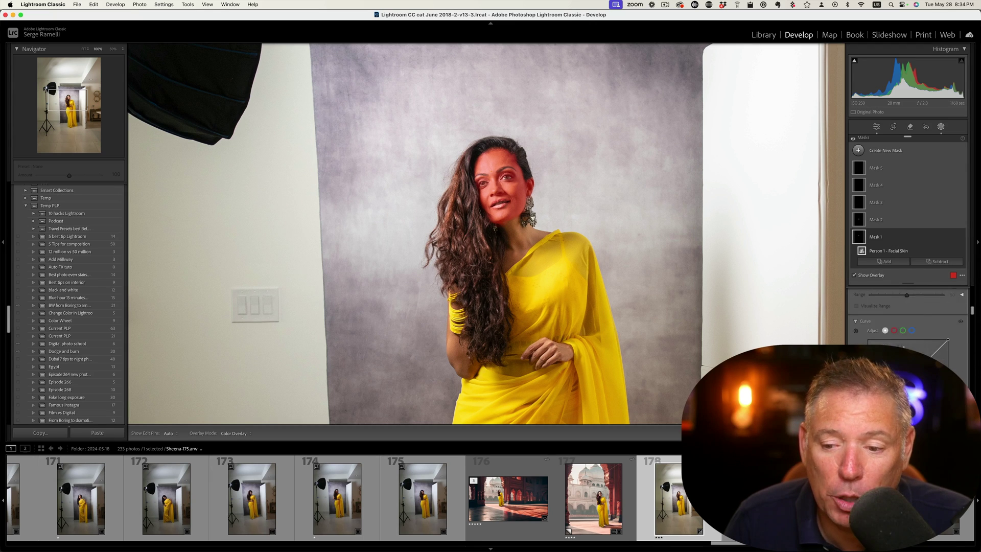
scroll(907, 323, down, 3)
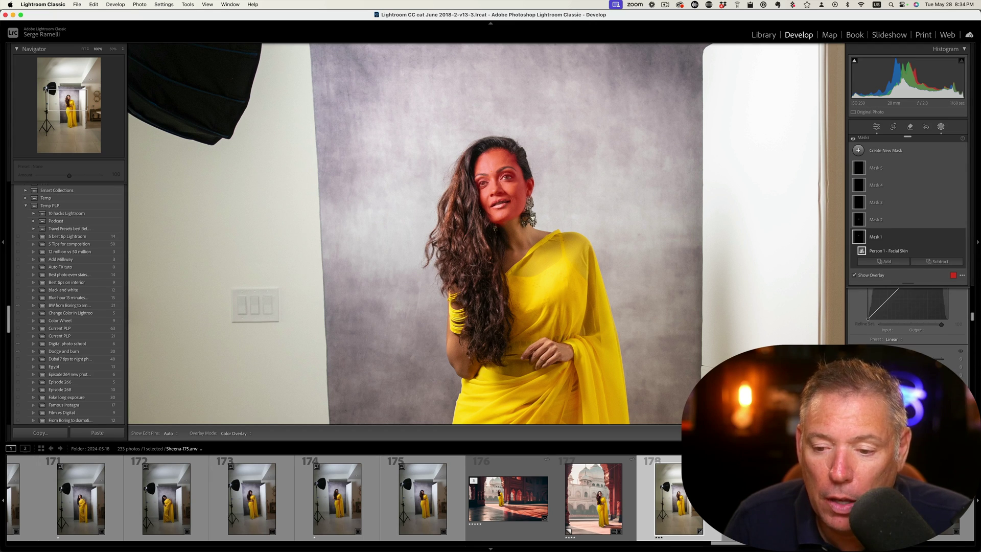
scroll(907, 317, down, 1)
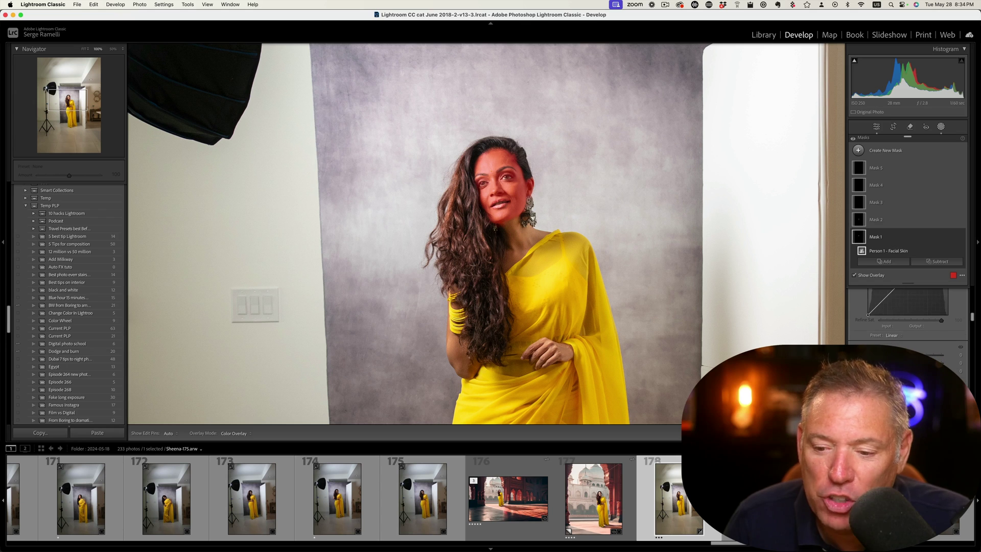
scroll(907, 317, down, 5)
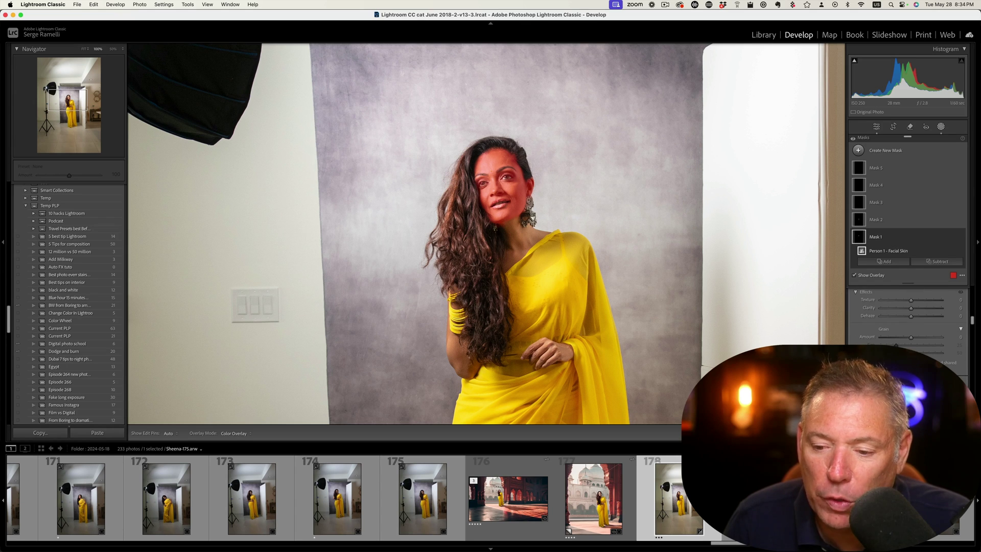
scroll(908, 317, up, 3)
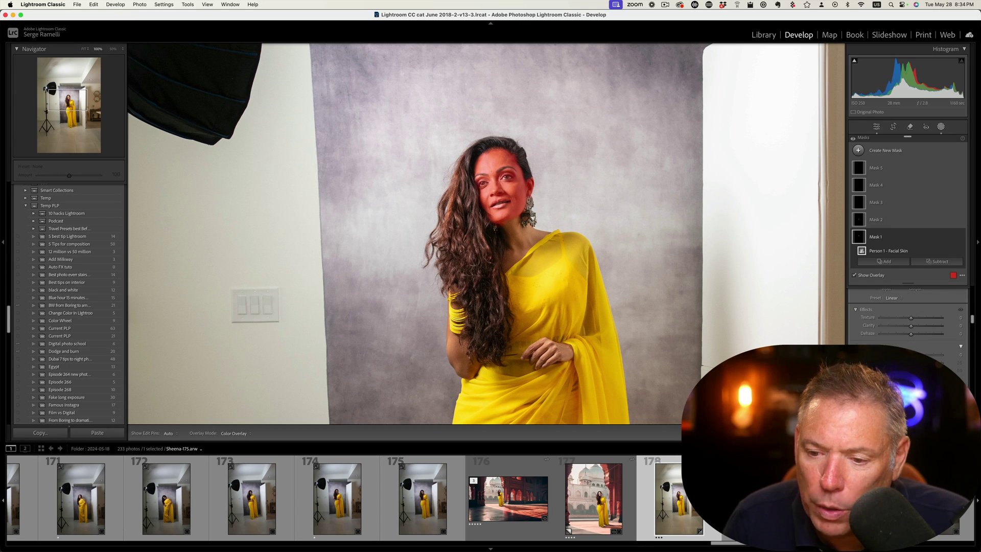
drag(913, 325, 912, 322)
scroll(909, 323, up, 6)
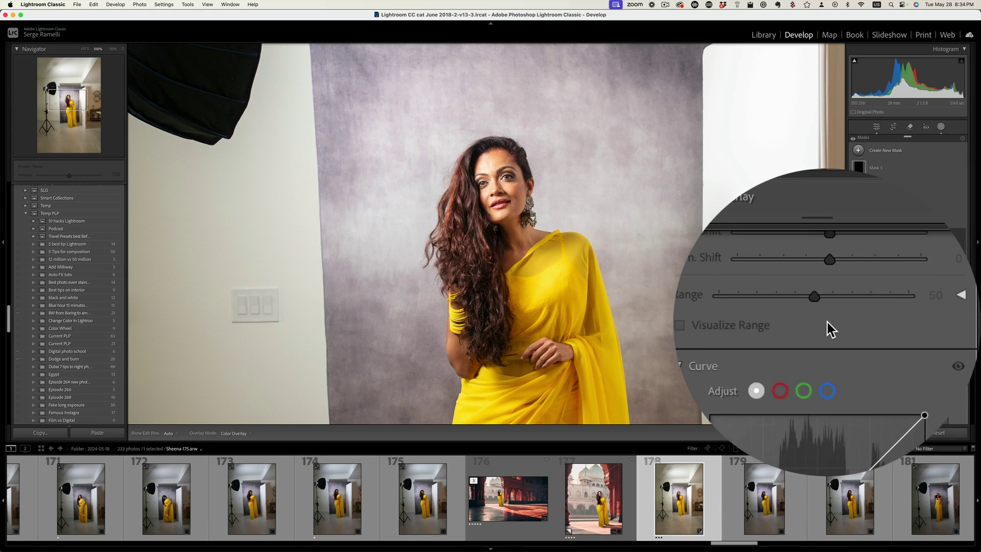
scroll(910, 323, up, 10)
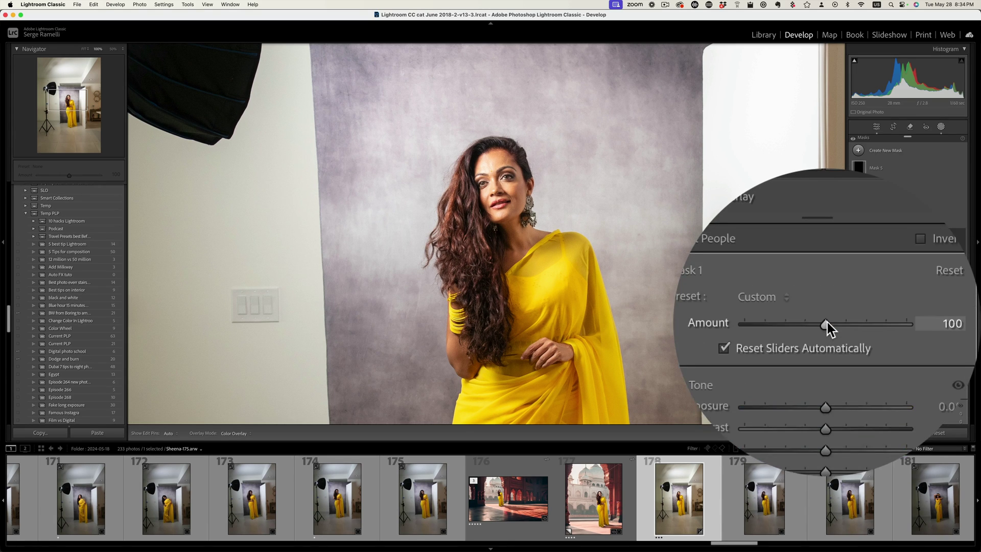
drag(826, 354, 828, 353)
Step: Return to the whole-photo basic adjustments, set the exposure to +0.30 and warm the white balance temperature to about 5,500
click(876, 126)
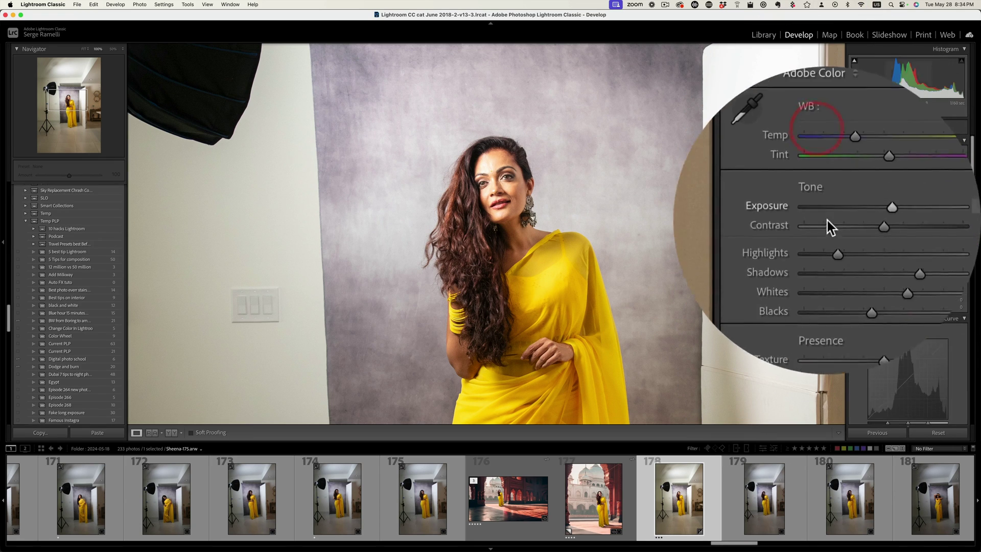
drag(826, 234, 825, 234)
click(828, 217)
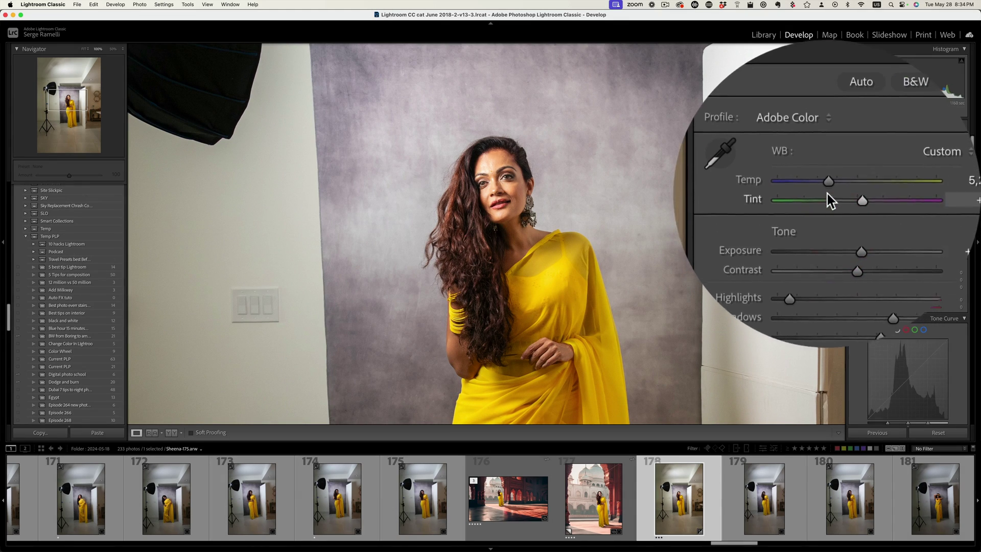
drag(827, 189, 843, 189)
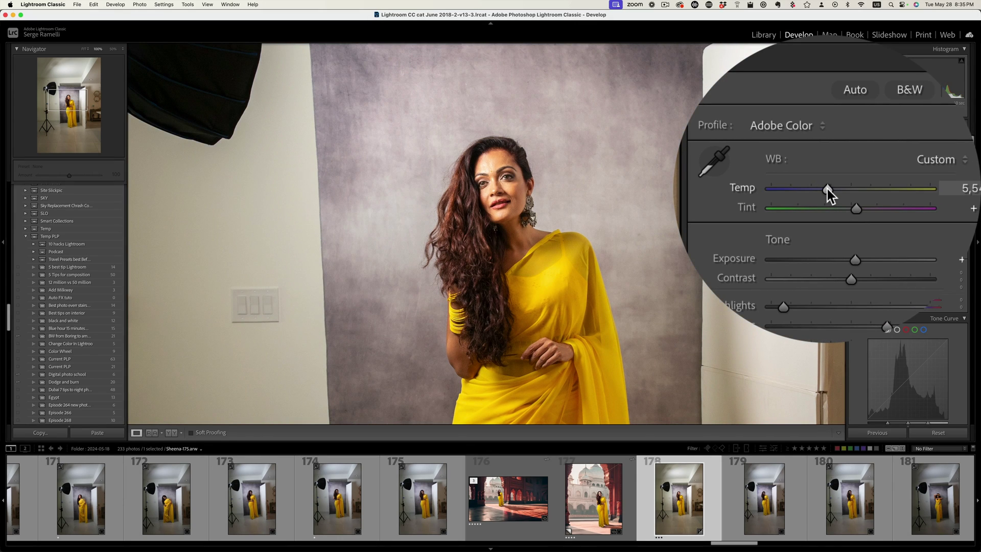
click(900, 190)
click(568, 259)
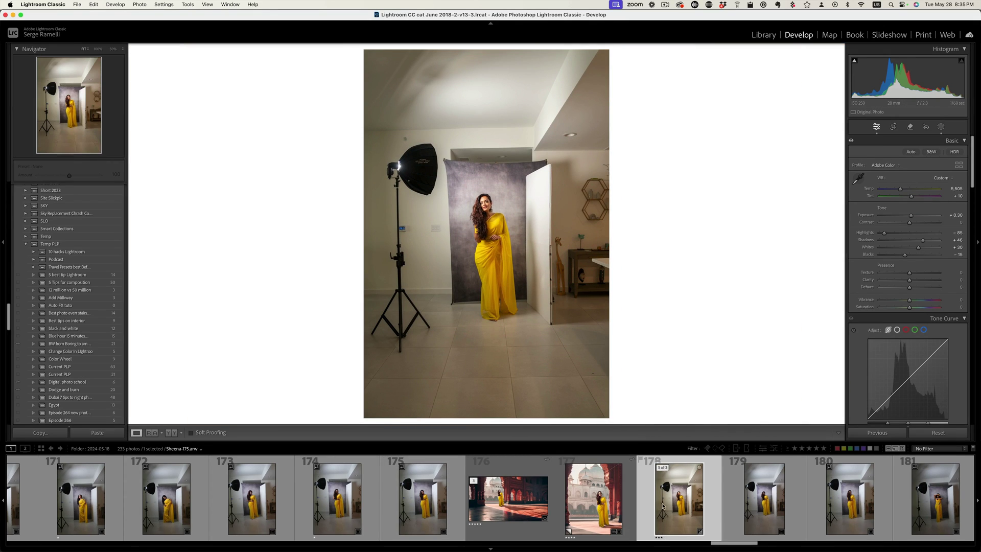
Step: Open the retouched portrait for editing in Adobe Photoshop 2024
right_click(664, 486)
mouse_move(674, 411)
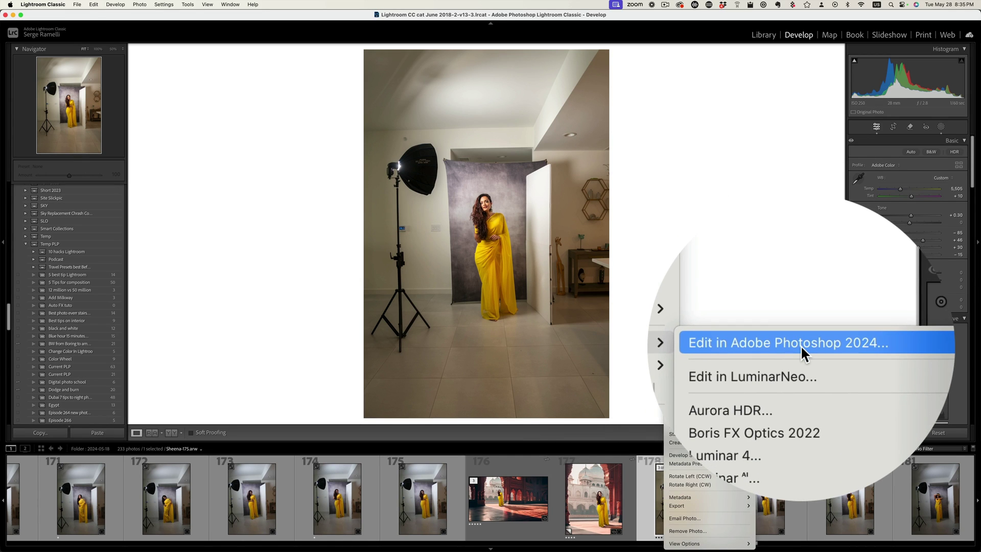
click(801, 346)
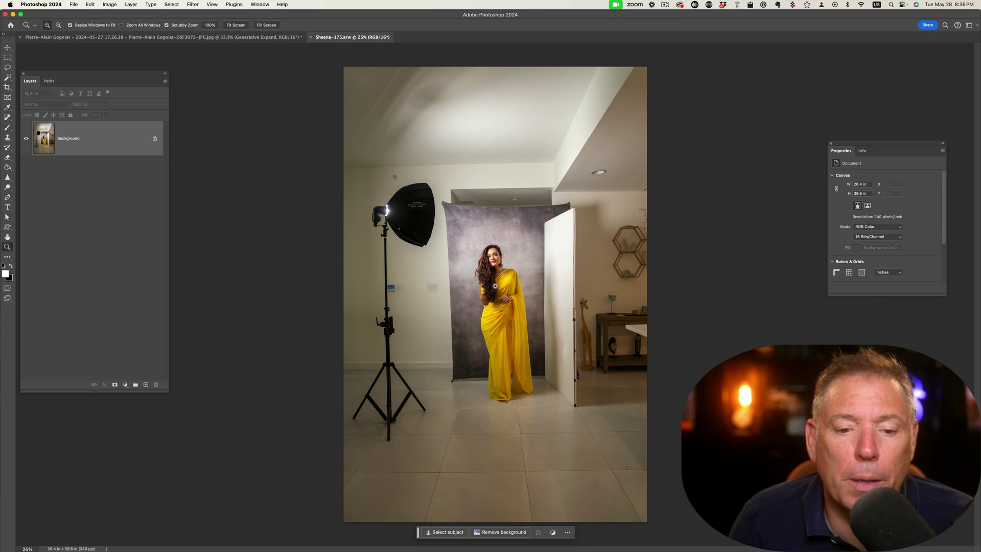
Step: Apply the Skin Smoothing neural filter to the model's face and output the result to a new layer
click(495, 262)
click(495, 262)
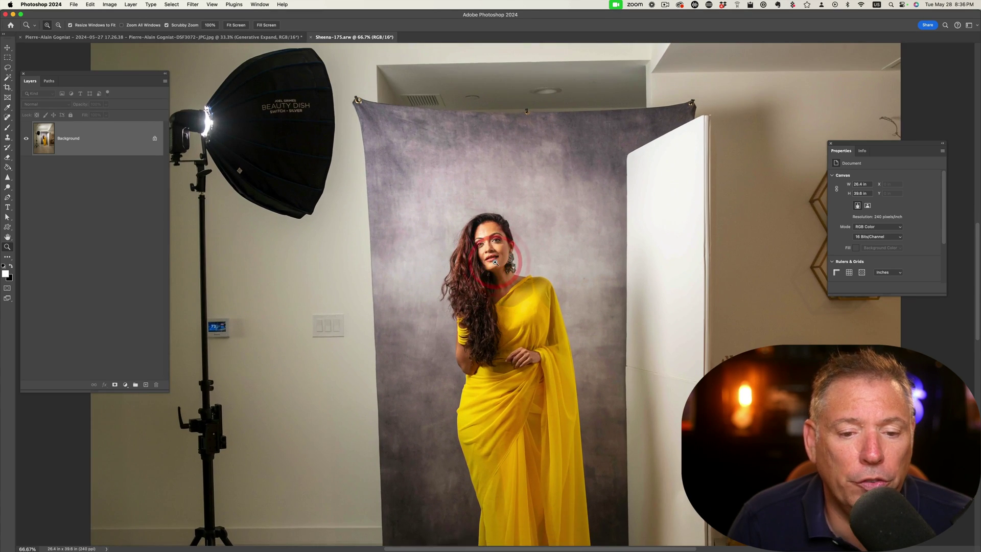
click(495, 256)
click(193, 4)
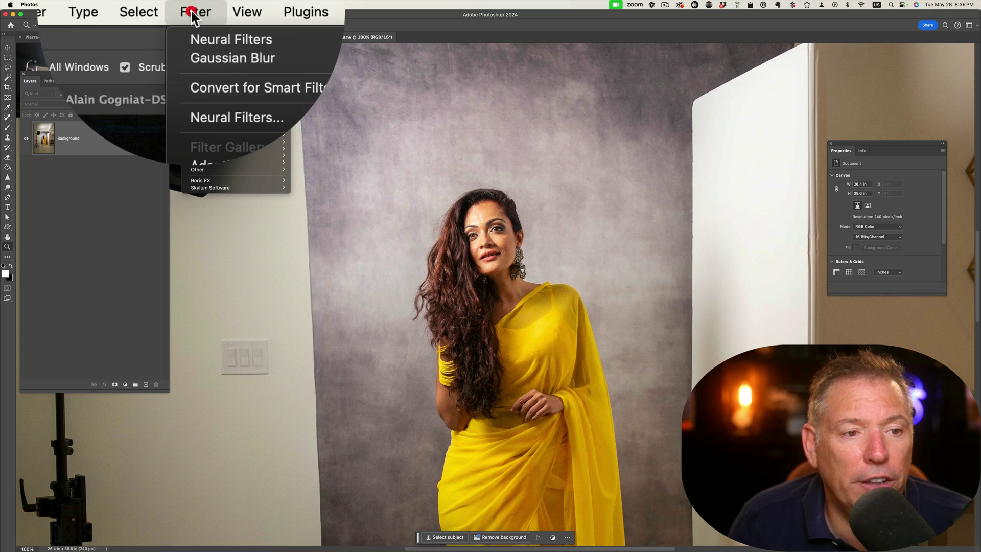
click(219, 121)
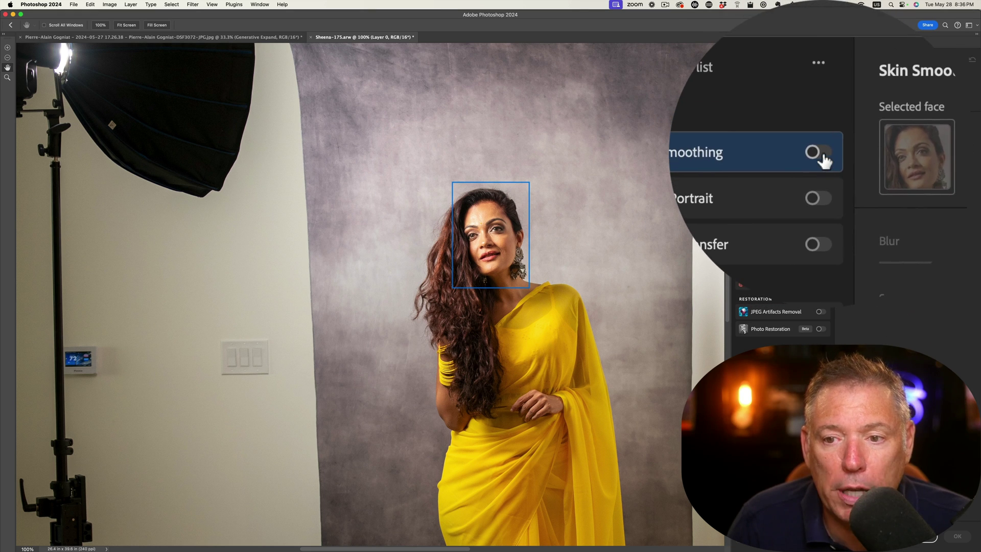
click(819, 136)
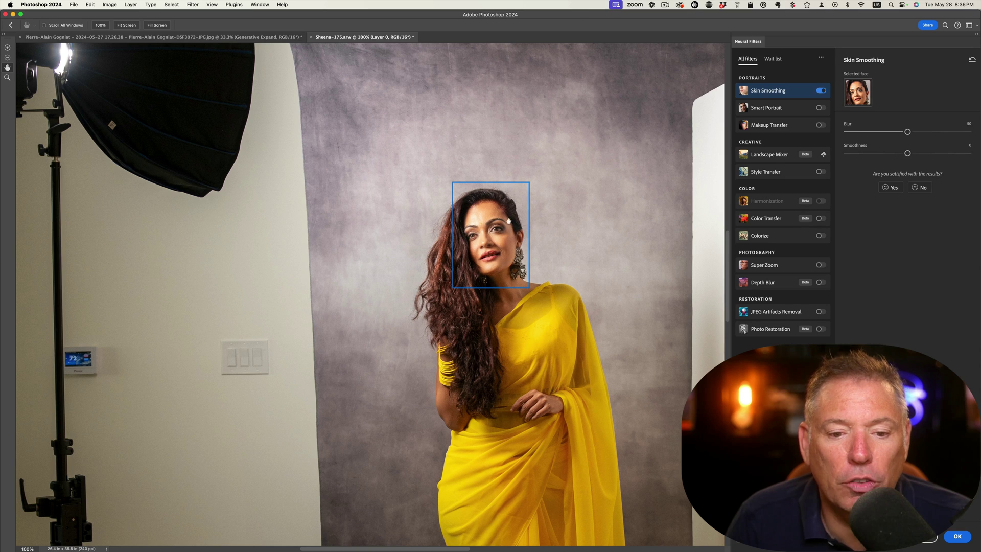
click(957, 536)
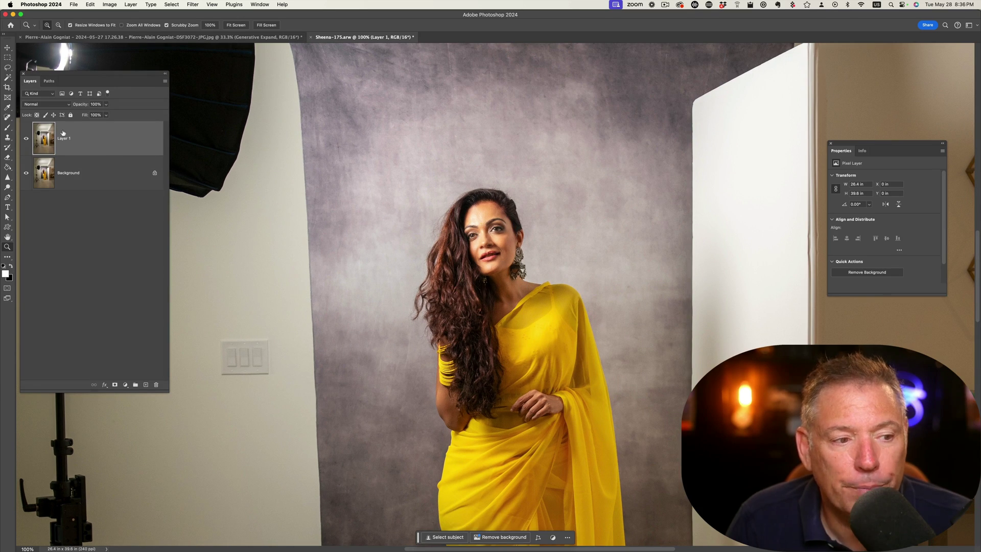
alt+click(478, 195)
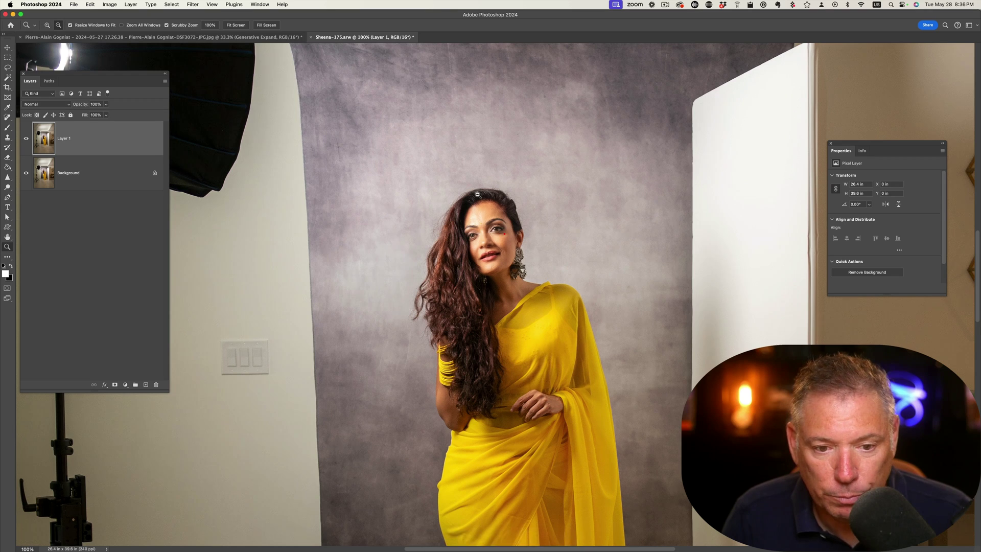
alt+click(477, 196)
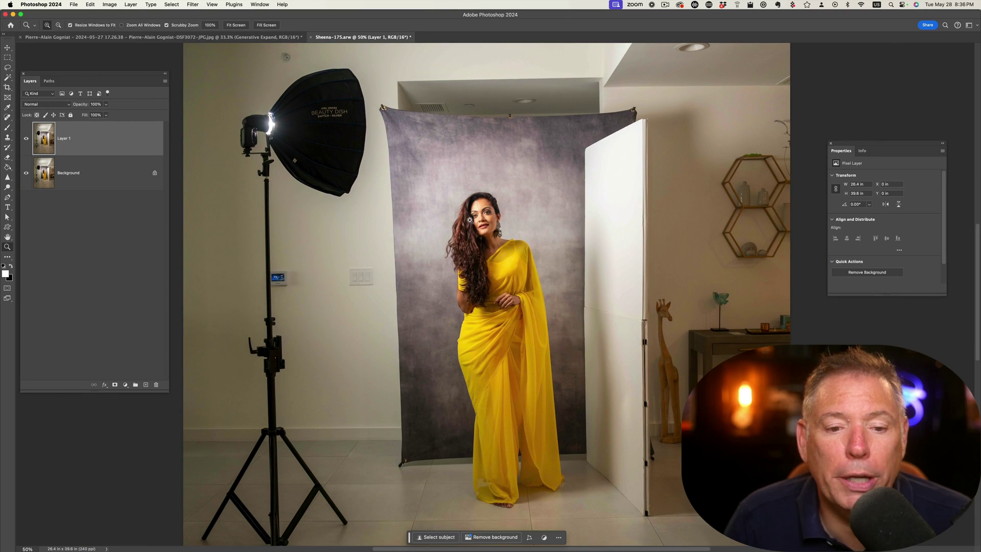
alt+click(470, 220)
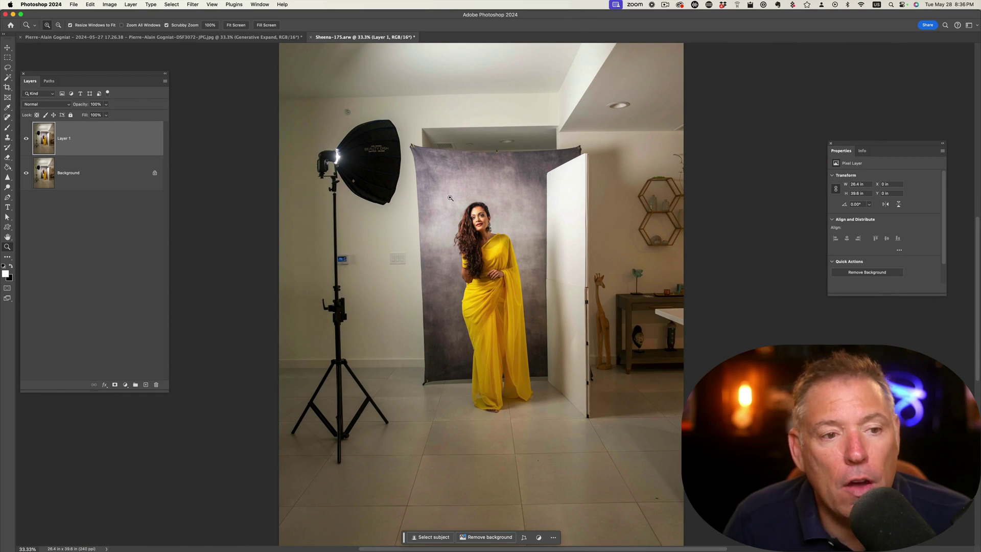
Step: Switch to Discord and open the reference image linked in the Midjourney palace prompt
key(super+Tab)
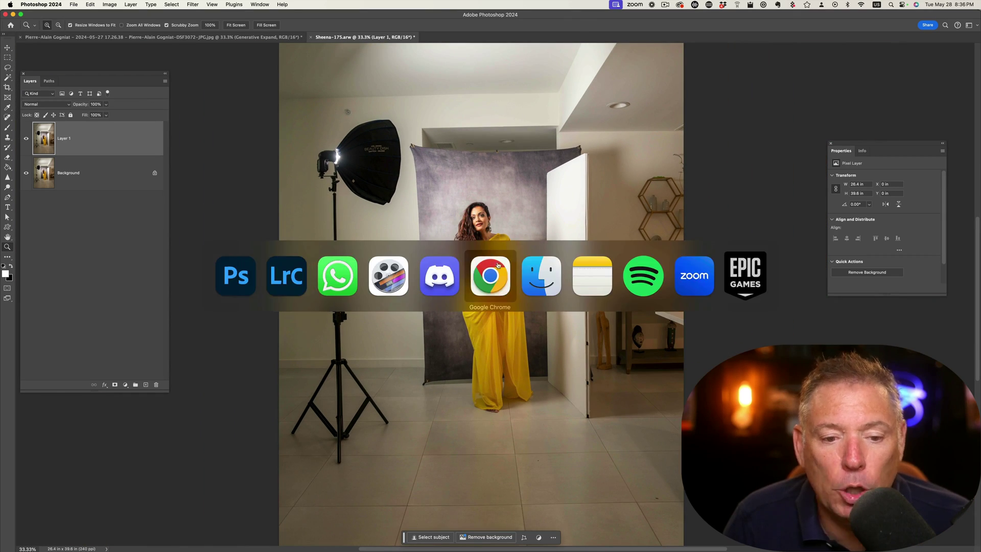
click(439, 275)
scroll(475, 286, down, 2)
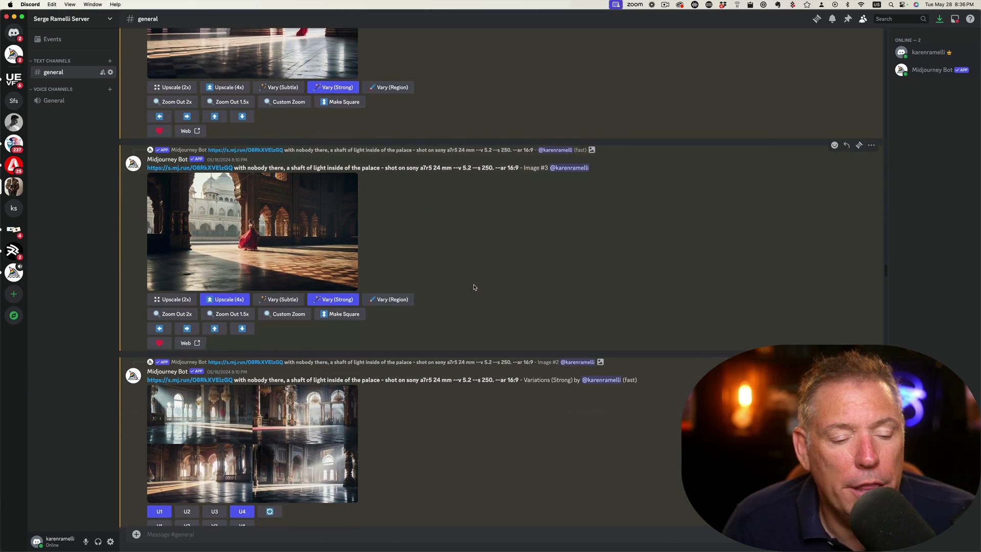
scroll(474, 284, up, 2)
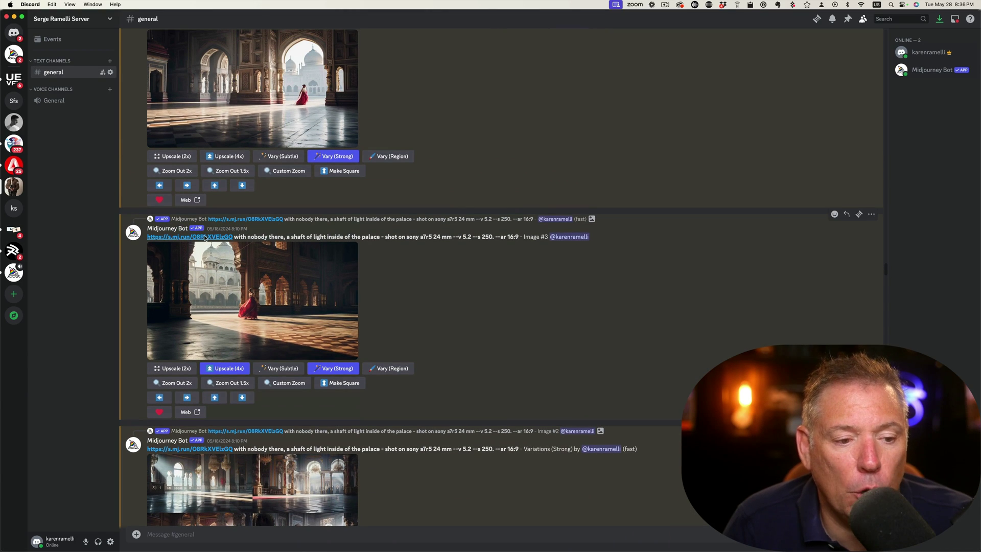
key(ctrl+Right)
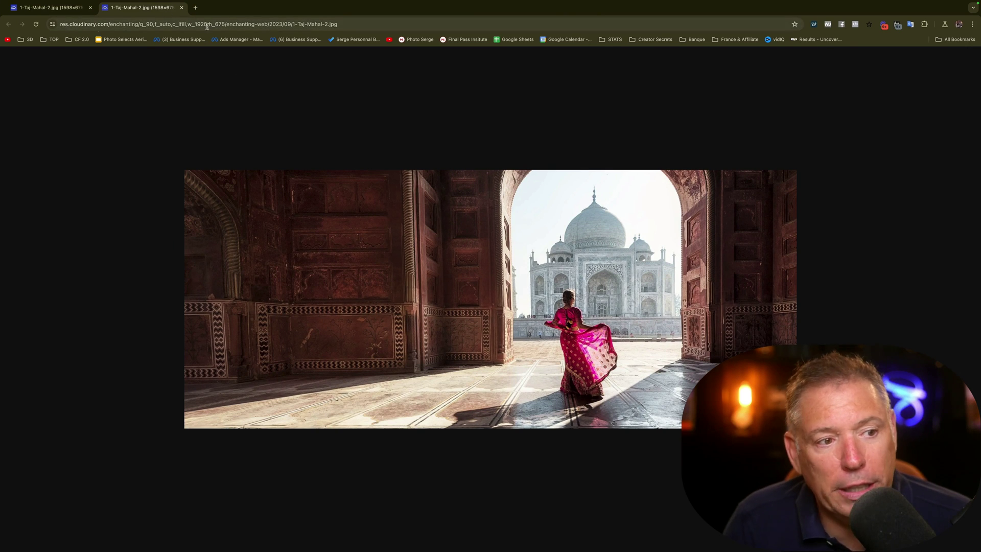
Step: Return to Discord and browse the Midjourney variations and upscales of the palace interior with nobody in it
key(super+Tab)
click(294, 269)
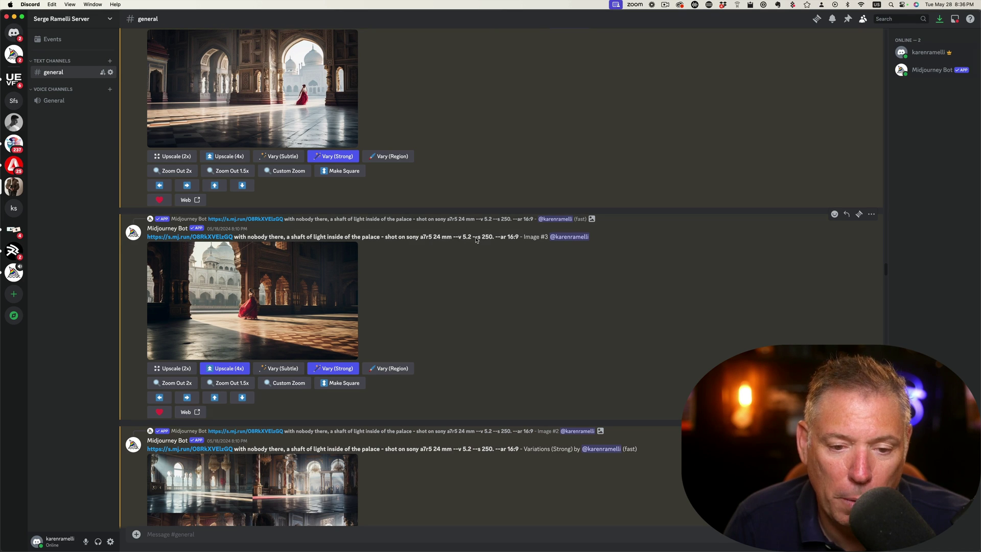
scroll(464, 287, down, 20)
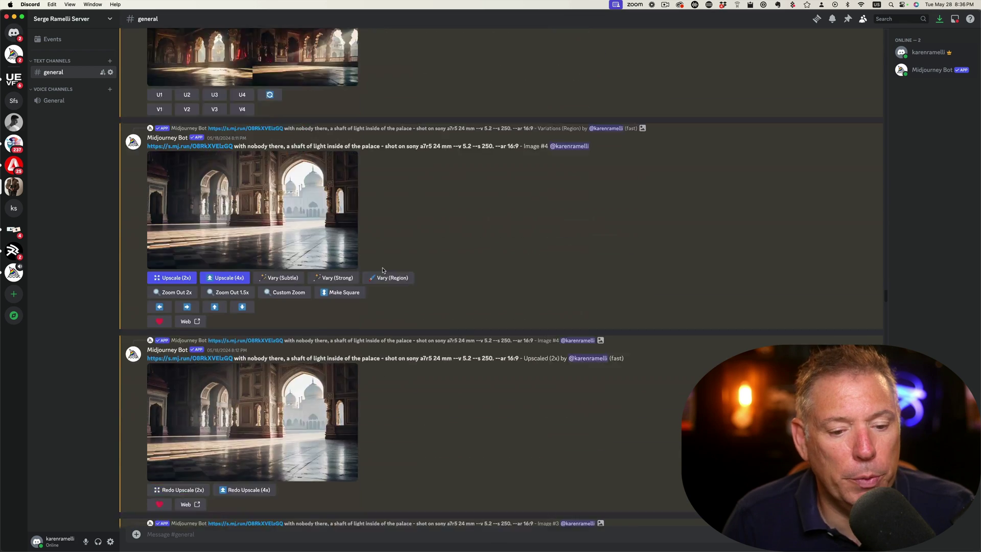
Step: Switch to Google Chrome and copy the web address of the reference image 1-Taj-Mahal-2.jpg
scroll(383, 270, up, 3)
key(super+Tab)
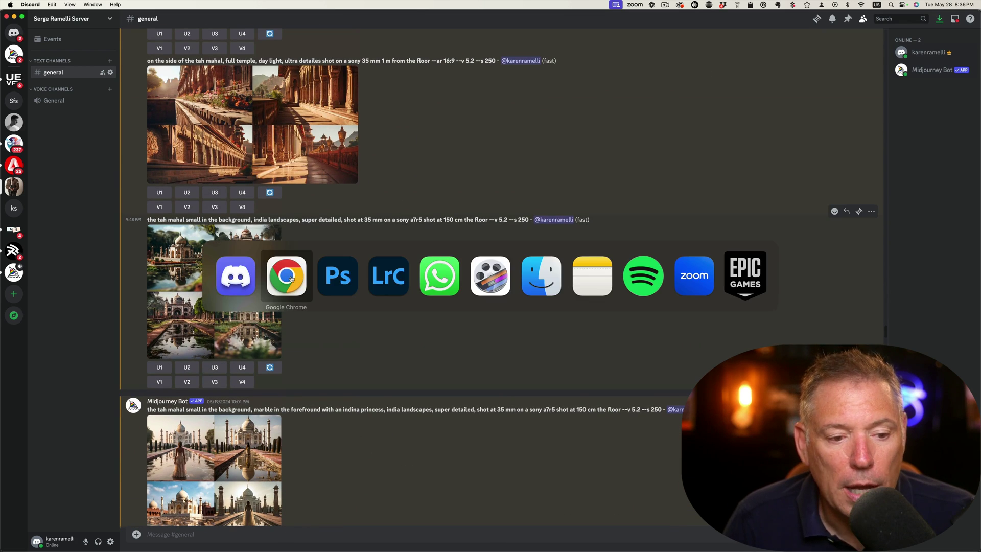
click(289, 277)
key(super+Tab)
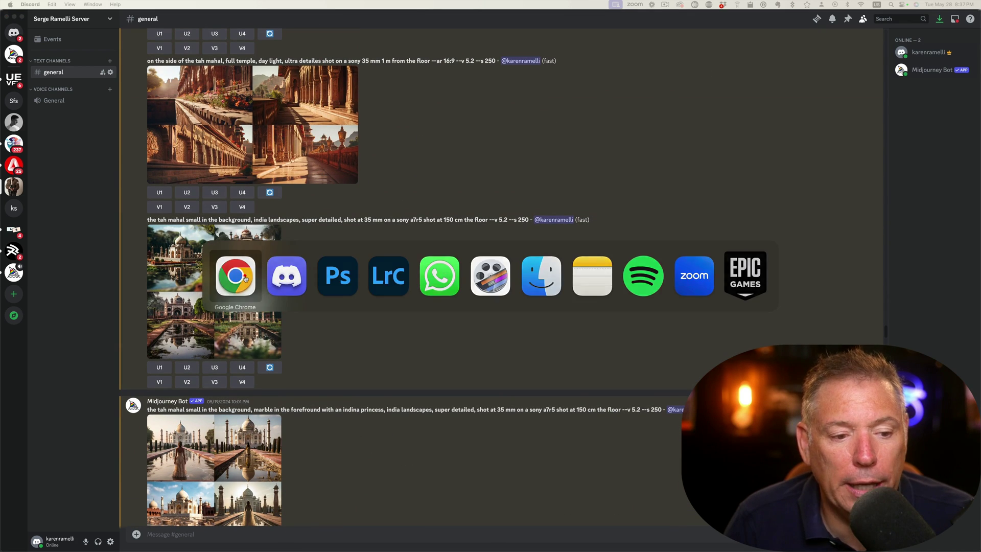
click(244, 275)
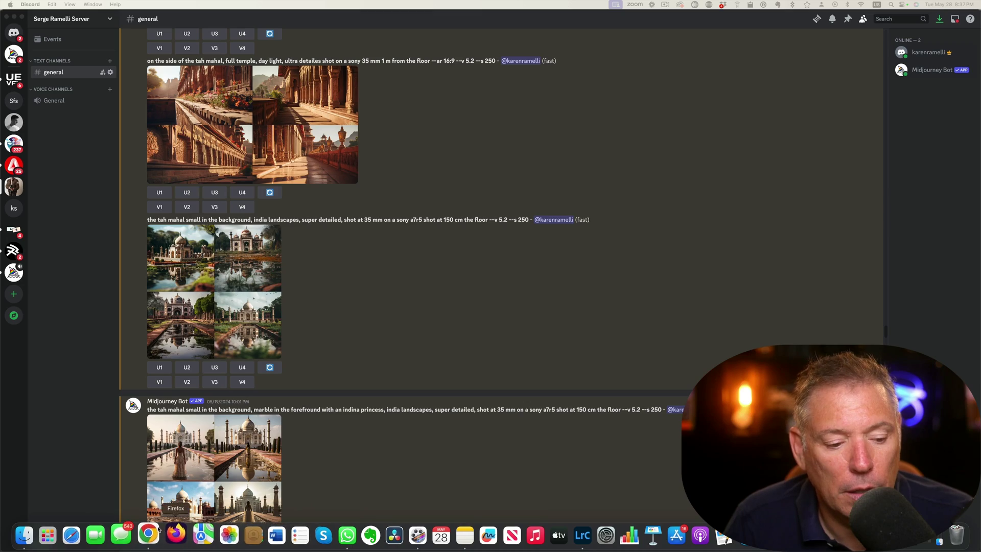
click(149, 535)
click(243, 25)
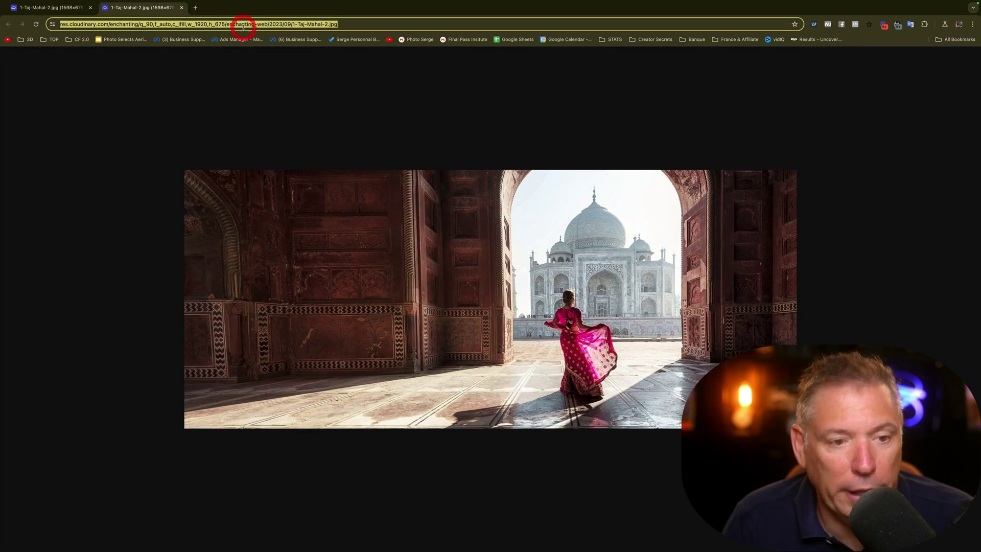
Step: Return to Discord and start a Midjourney /imagine prompt with the copied address of the Taj Mahal reference image
key(super+Tab)
click(285, 273)
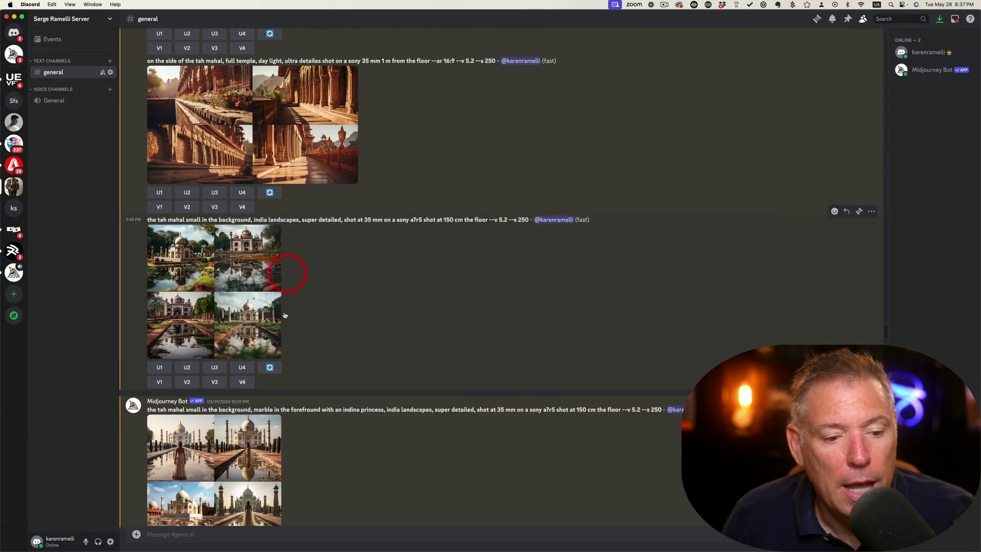
scroll(314, 349, down, 10)
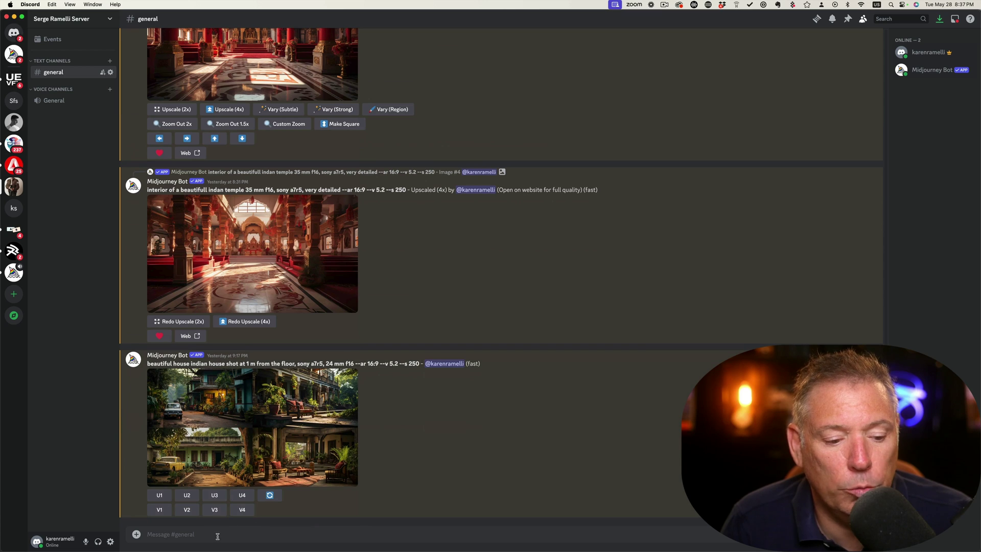
click(209, 536)
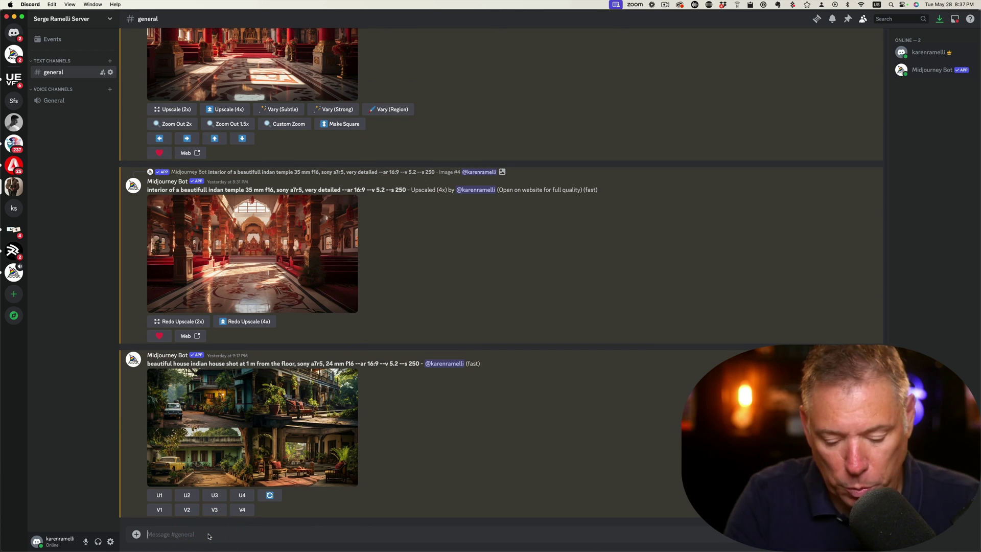
text(/)
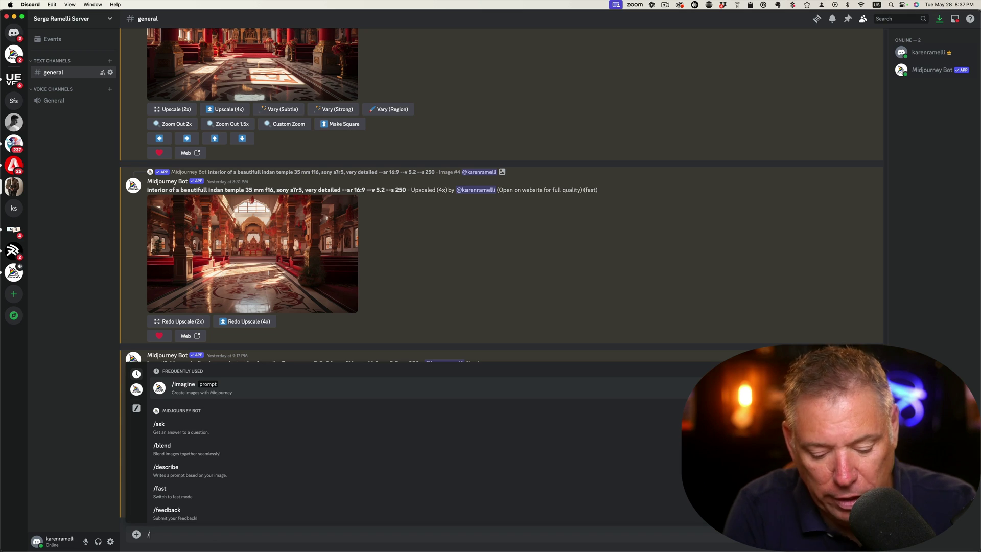
text(i)
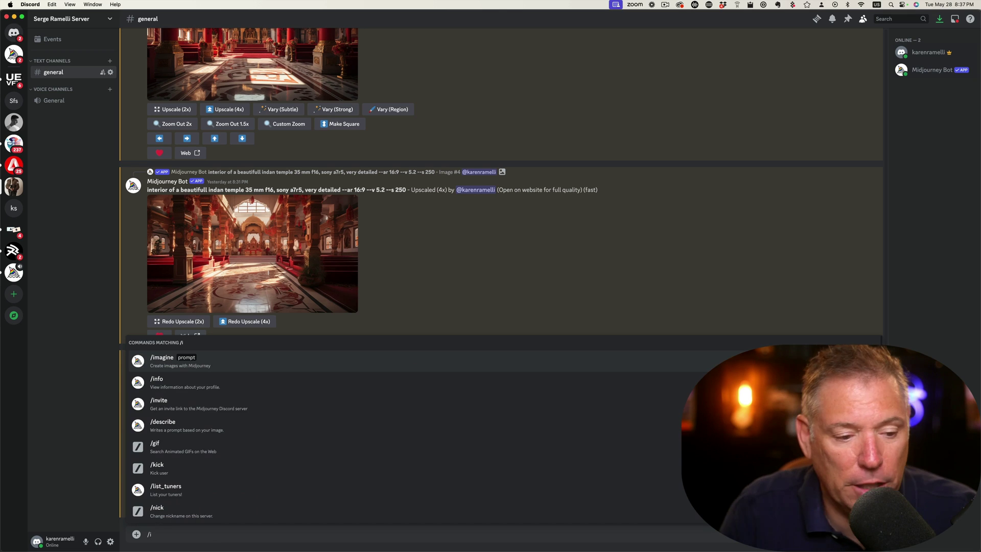
click(162, 360)
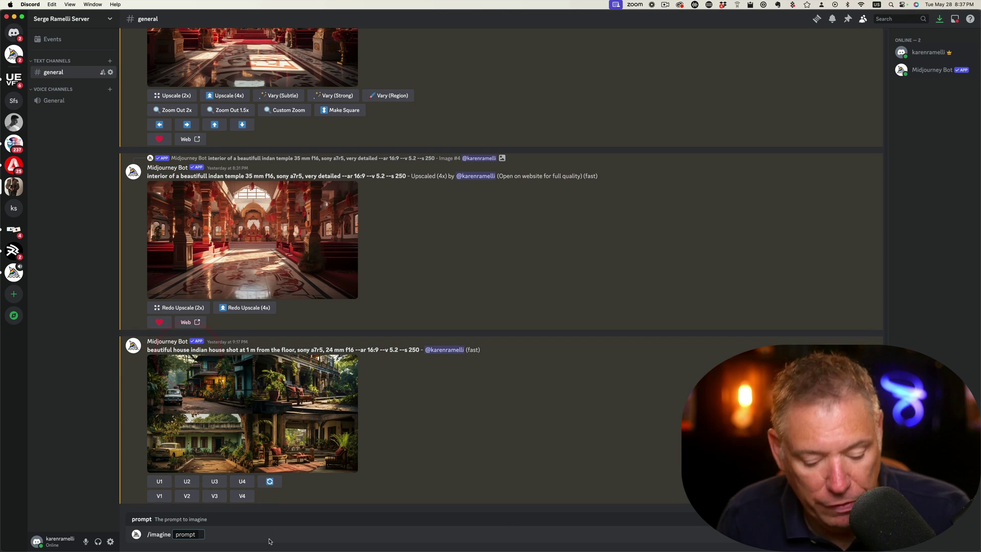
text(https://res.cloudinary.com/enchanting/q_90,f_auto,c_lfill,w_1920,h_675/enchanting-web/2023/09/1-Taj-Mahal-2.jpg)
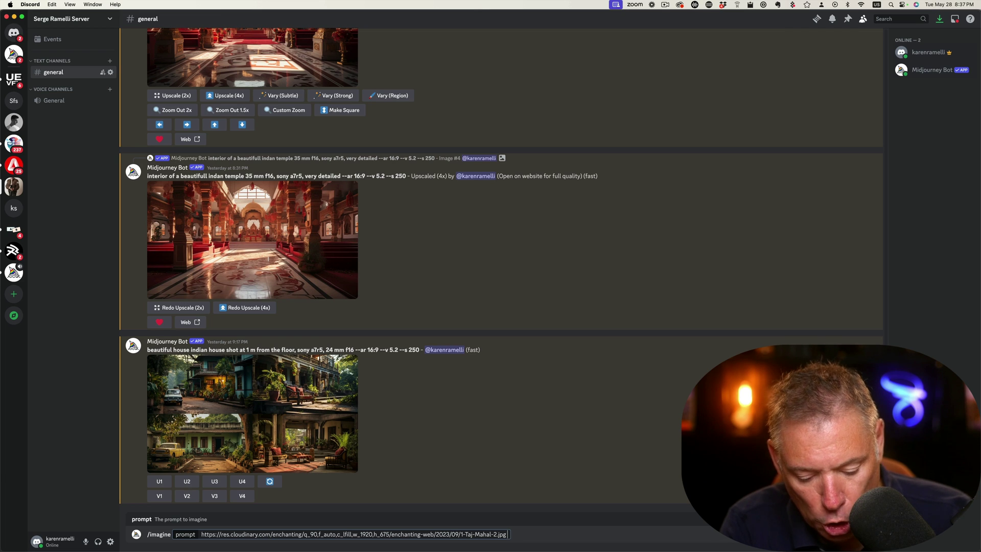
Step: Add "shot on a sony a7r5 at 24 mm ultra detailed --ar 16:9" to the prompt, submit it and view the generated grid enlarged
text(shot on a sony)
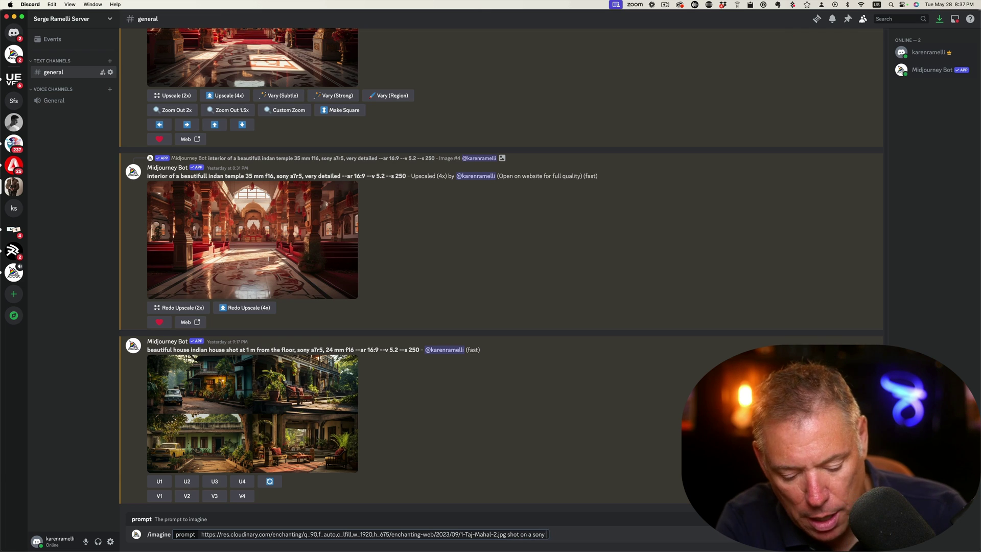
text( a7r5)
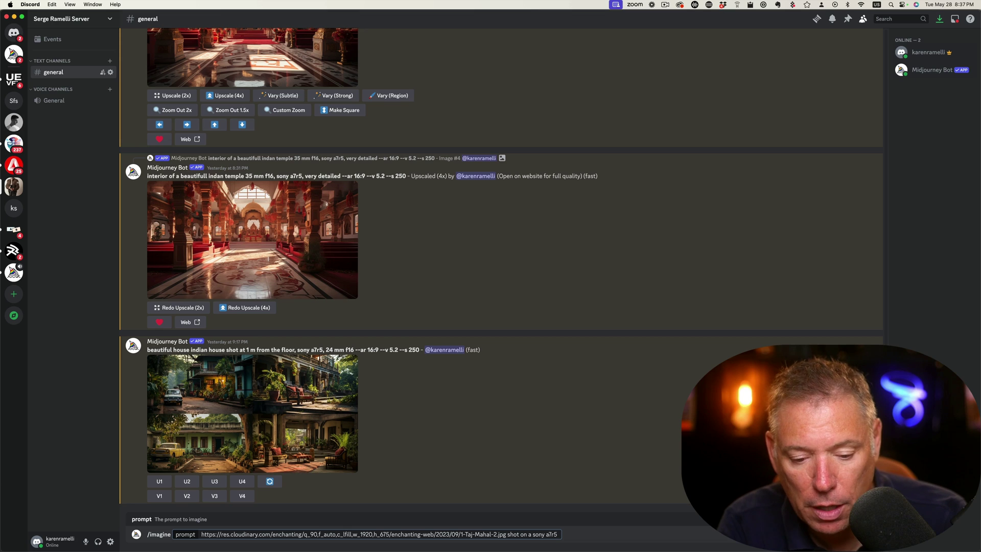
text( at 2)
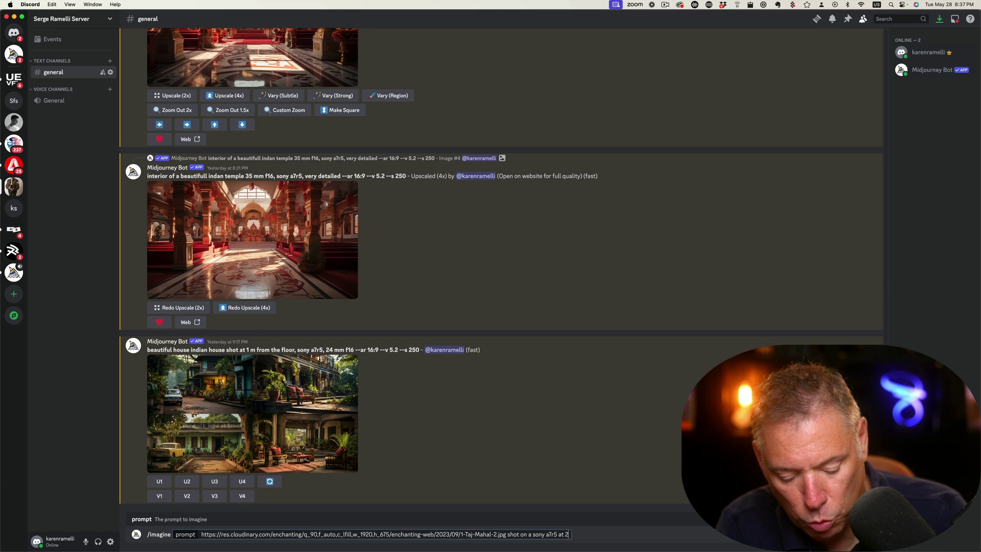
text(4 mm)
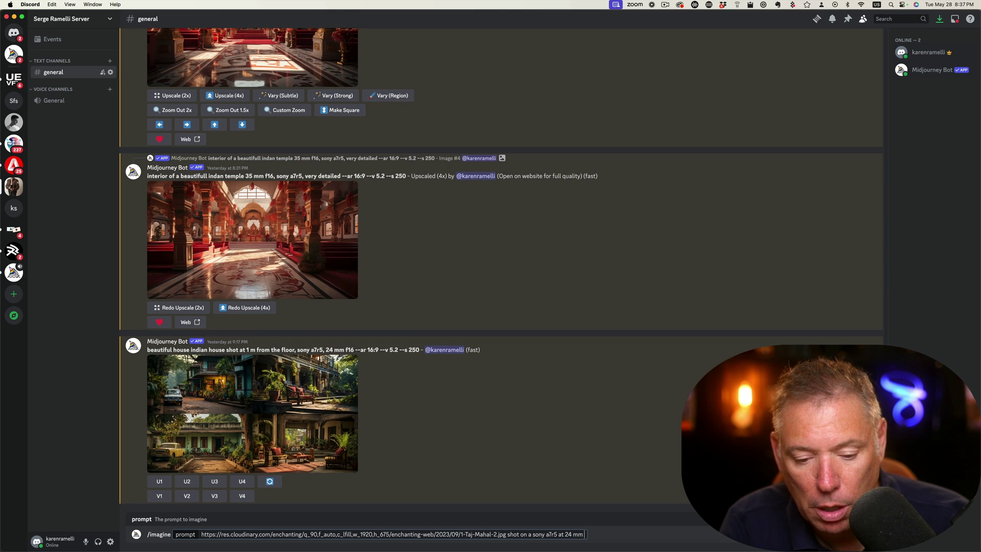
text( ultra de)
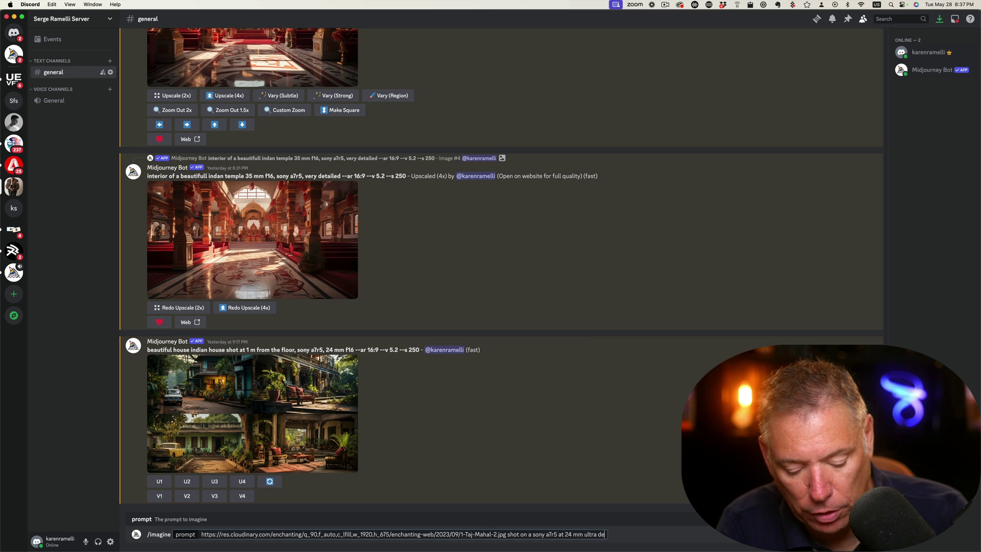
text(tailed)
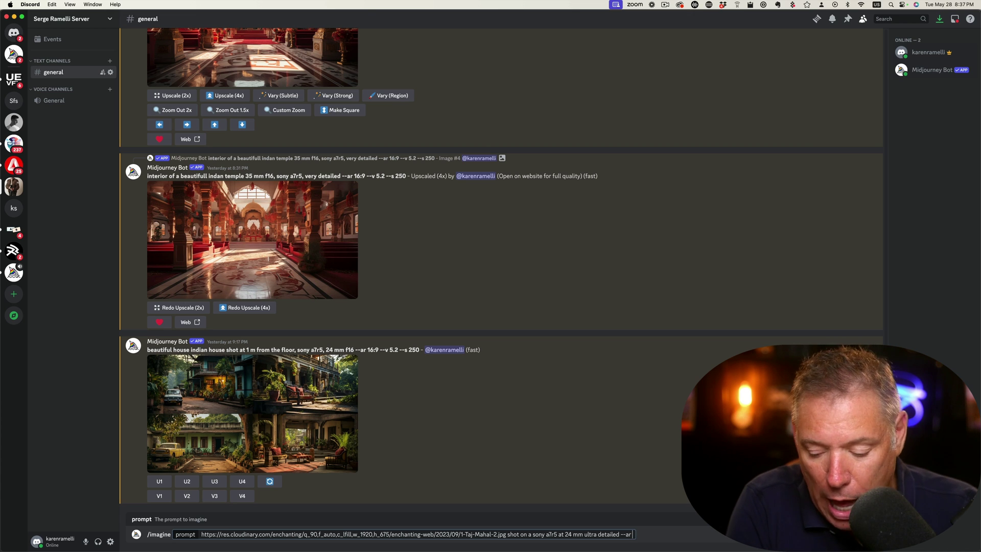
text(--ar 16:9)
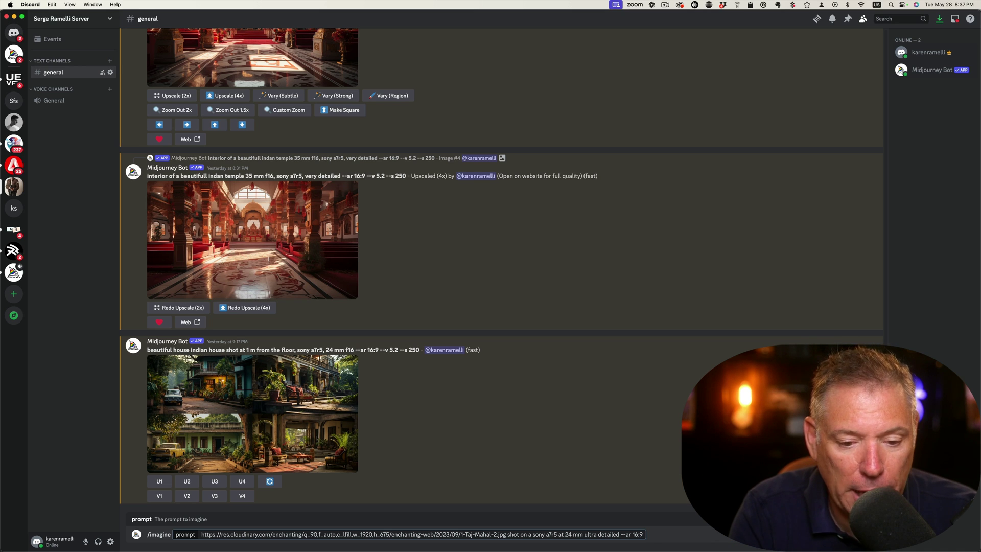
key(Return)
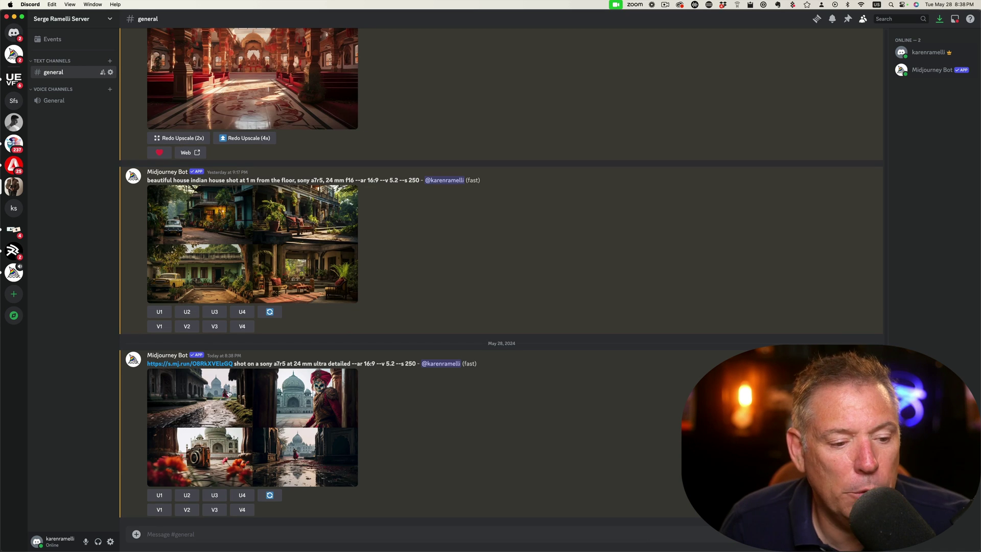
click(224, 395)
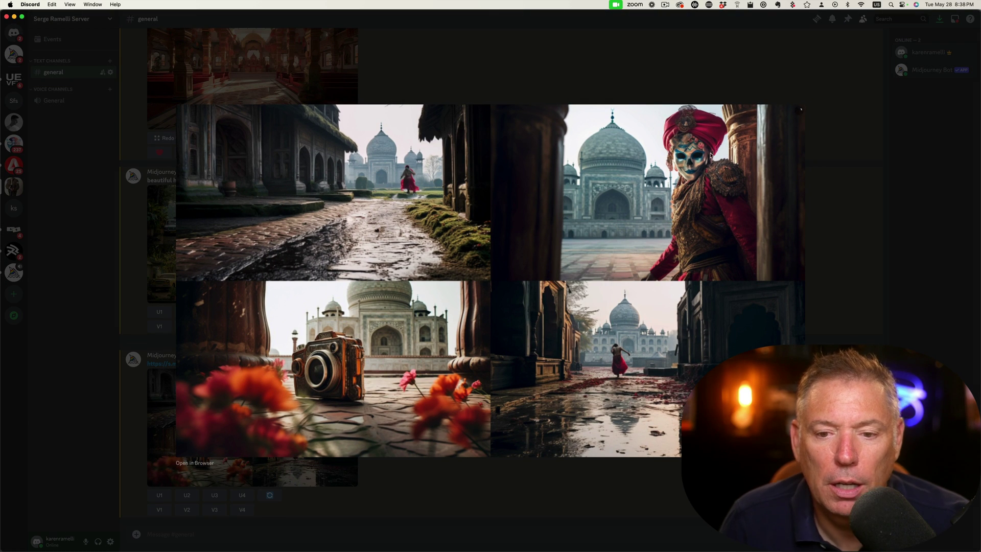
click(545, 487)
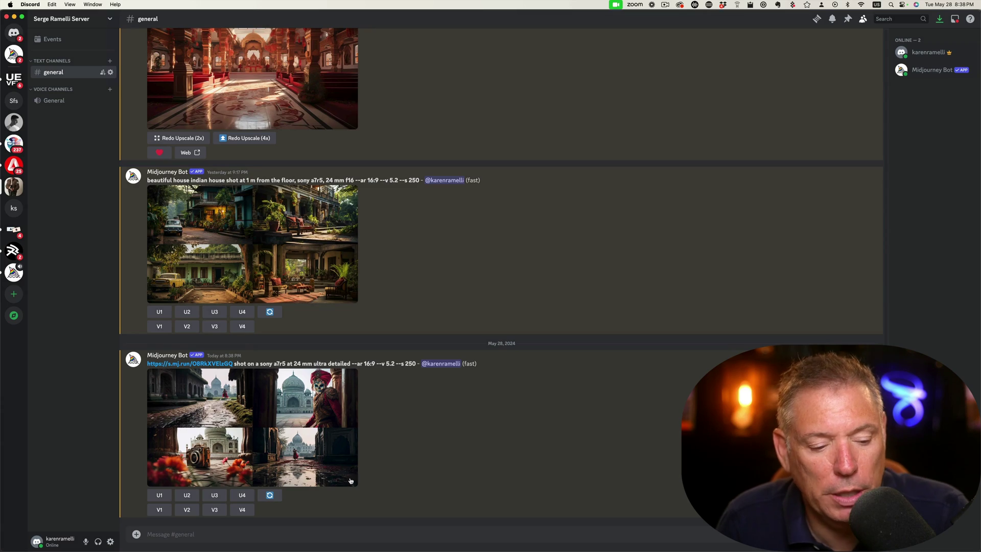
Step: Find the earlier palace image in the channel history and copy its "with nobody there, a shaft of light inside of the palace" prompt
scroll(166, 407, up, 10)
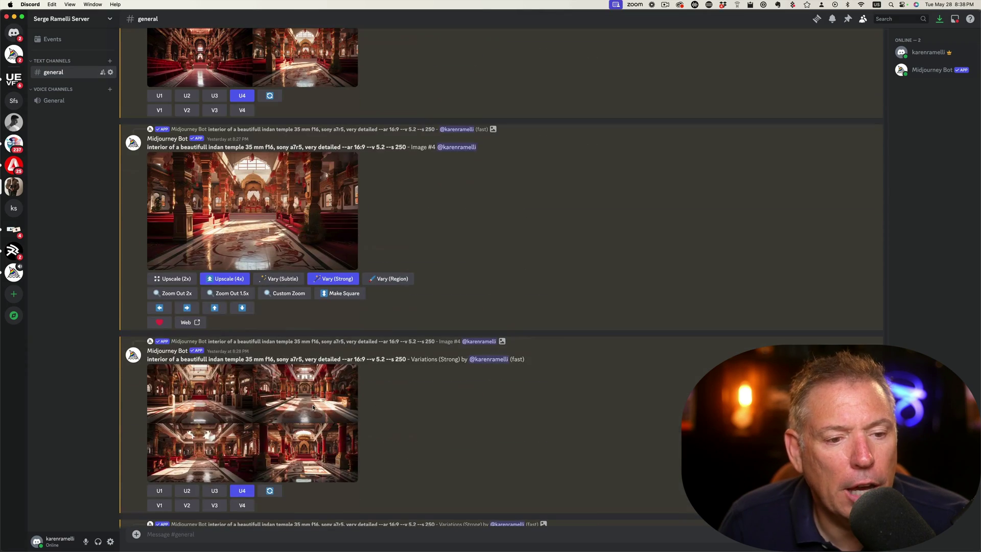
scroll(264, 320, up, 5)
scroll(264, 319, up, 15)
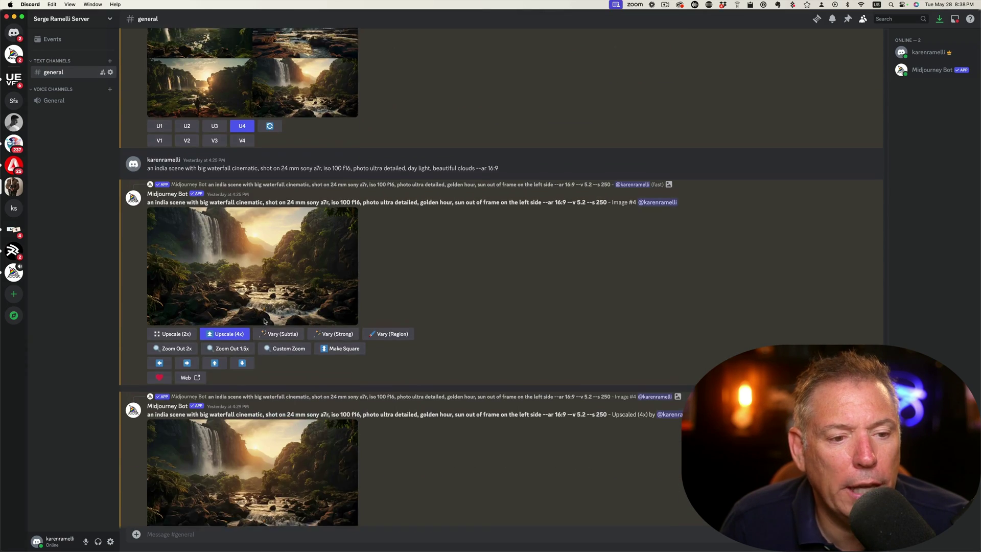
scroll(264, 321, up, 20)
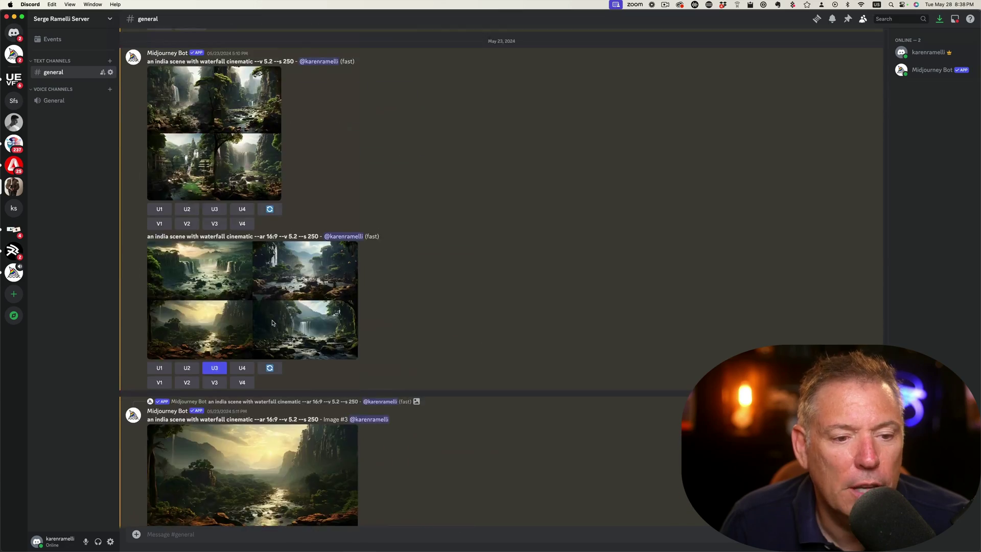
scroll(274, 322, up, 20)
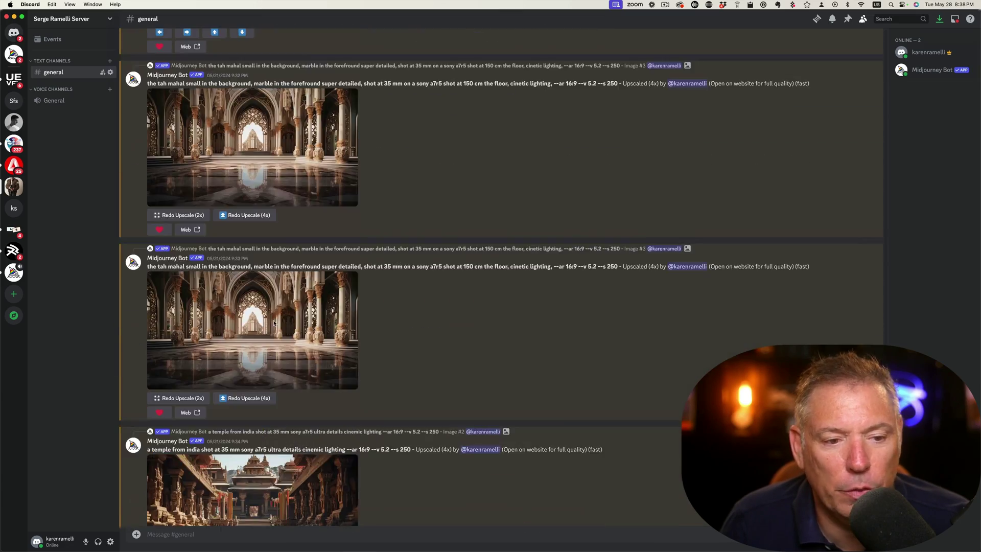
scroll(276, 322, up, 10)
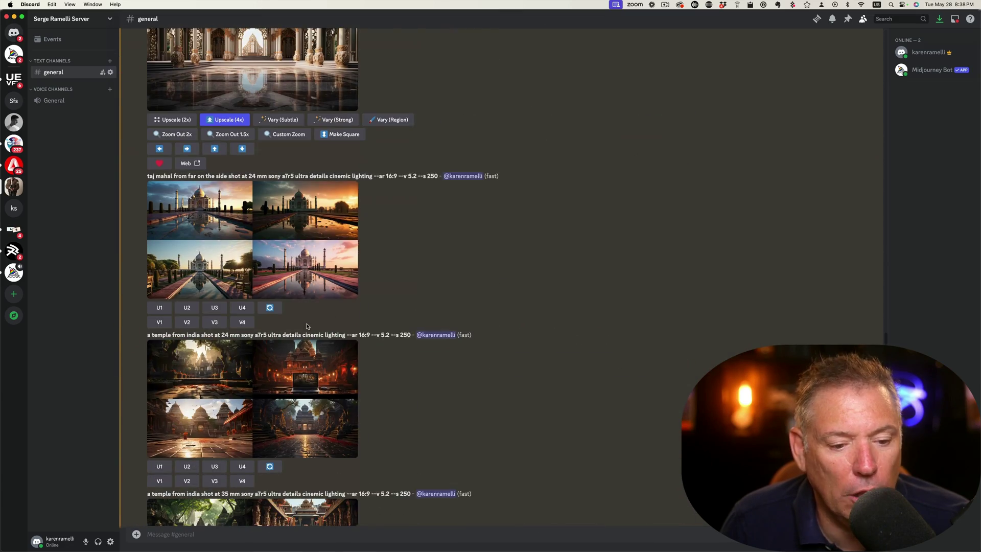
scroll(307, 326, down, 10)
scroll(307, 326, up, 5)
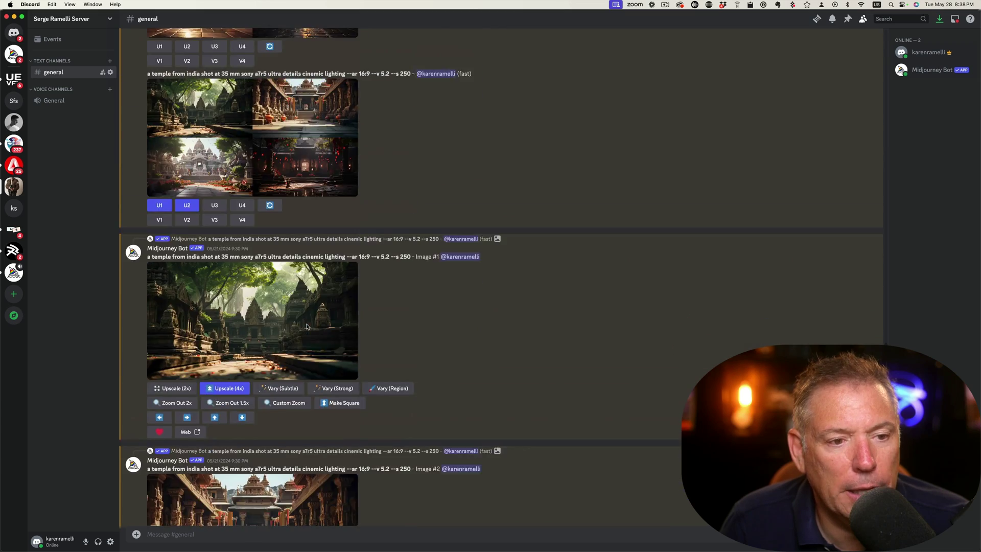
scroll(307, 326, up, 15)
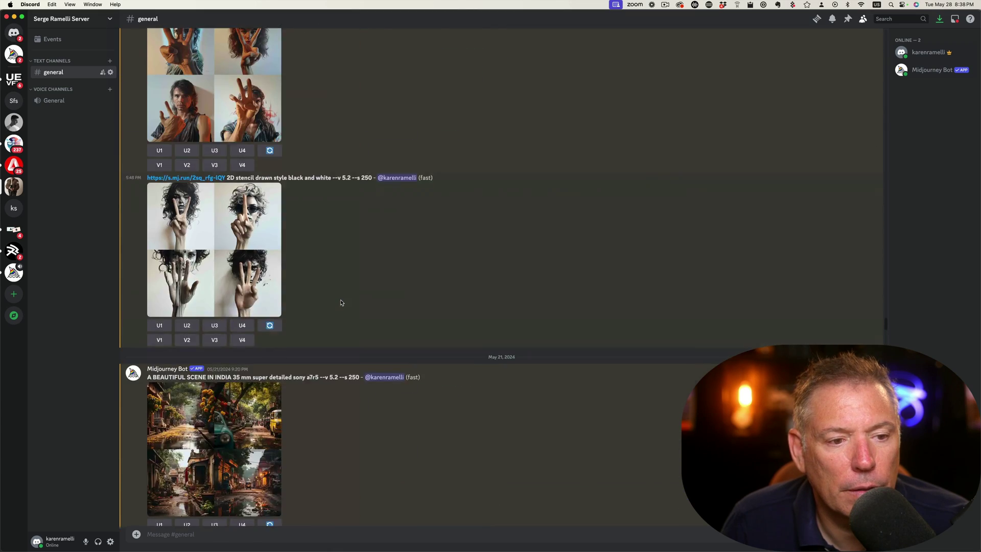
scroll(342, 302, up, 15)
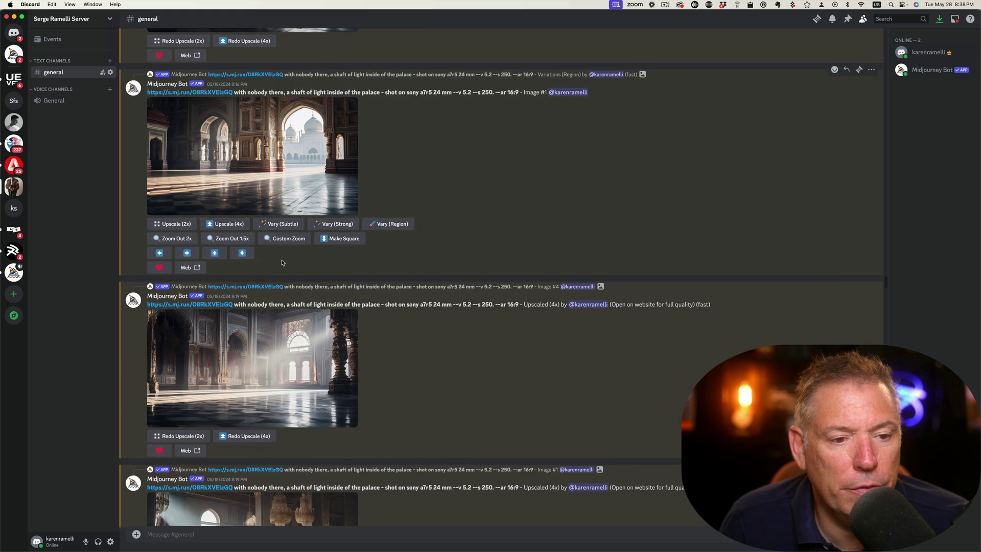
scroll(282, 263, up, 5)
scroll(284, 266, up, 5)
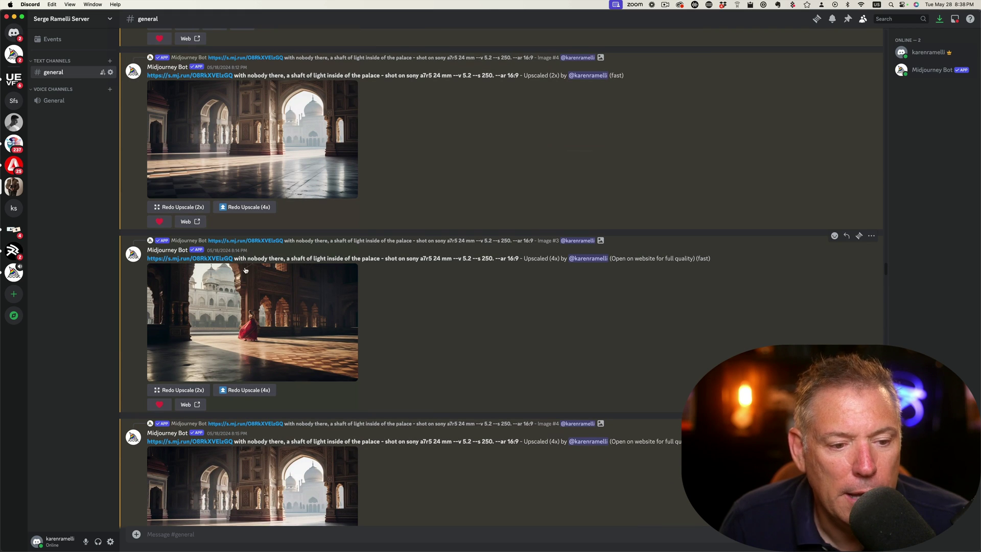
drag(144, 262, 517, 264)
key(super+c)
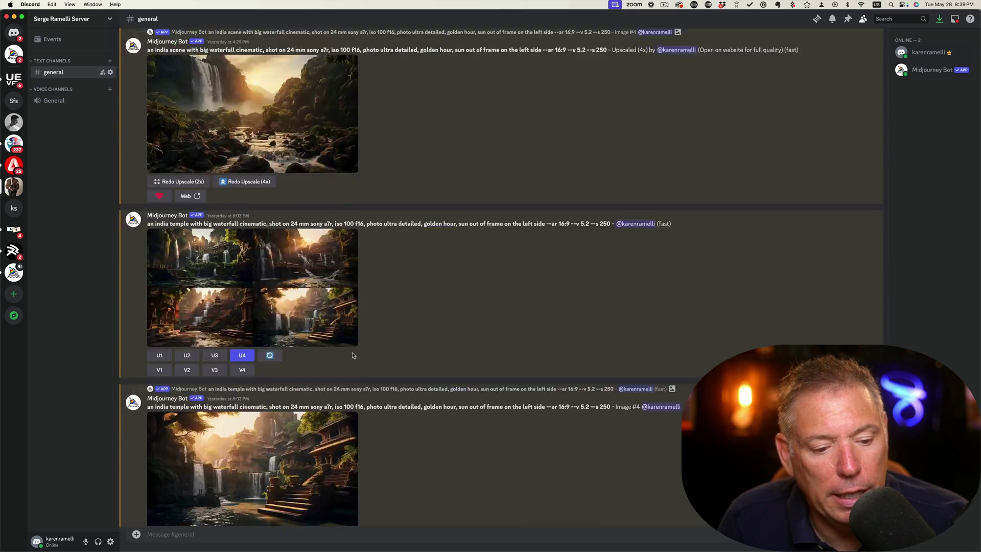
Step: Submit the copied palace prompt, including its reference link and "--v 5.2 --s 250. --ar 16:9", as a new /imagine request
scroll(352, 355, down, 15)
click(225, 535)
text(/)
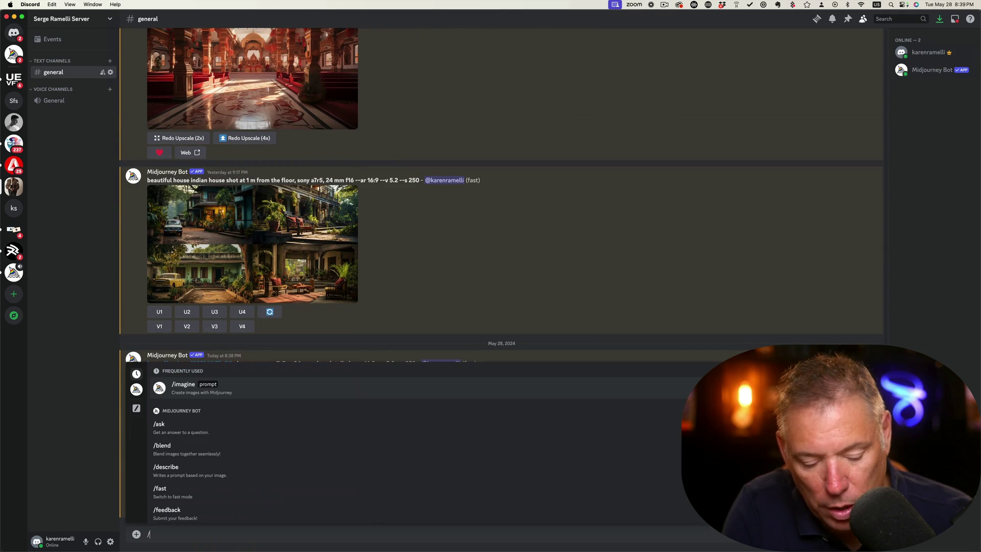
click(235, 392)
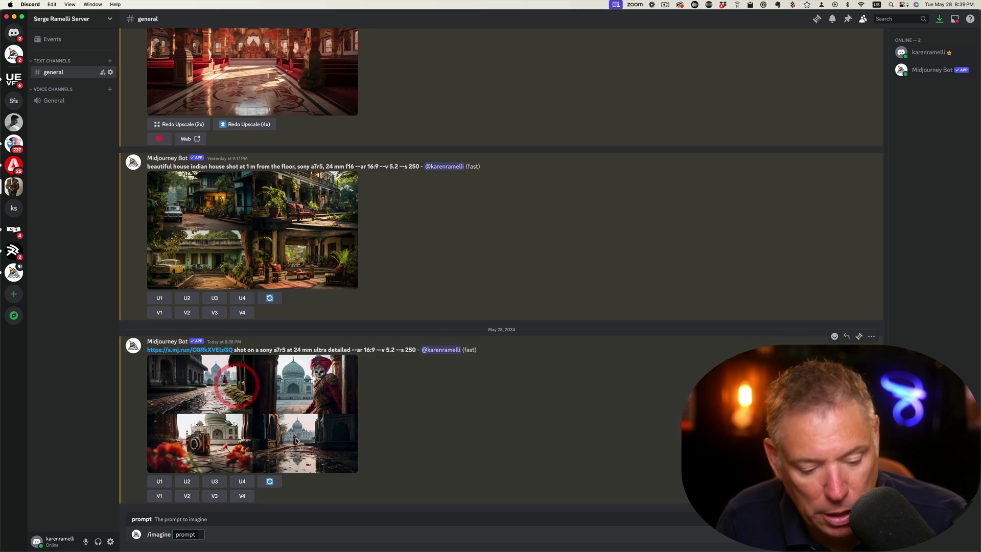
key(super+v)
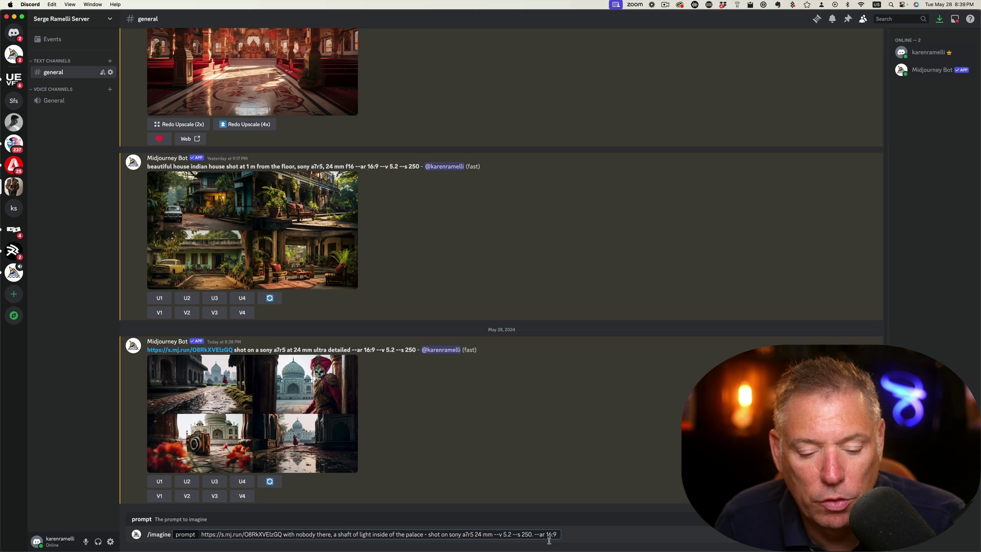
key(Return)
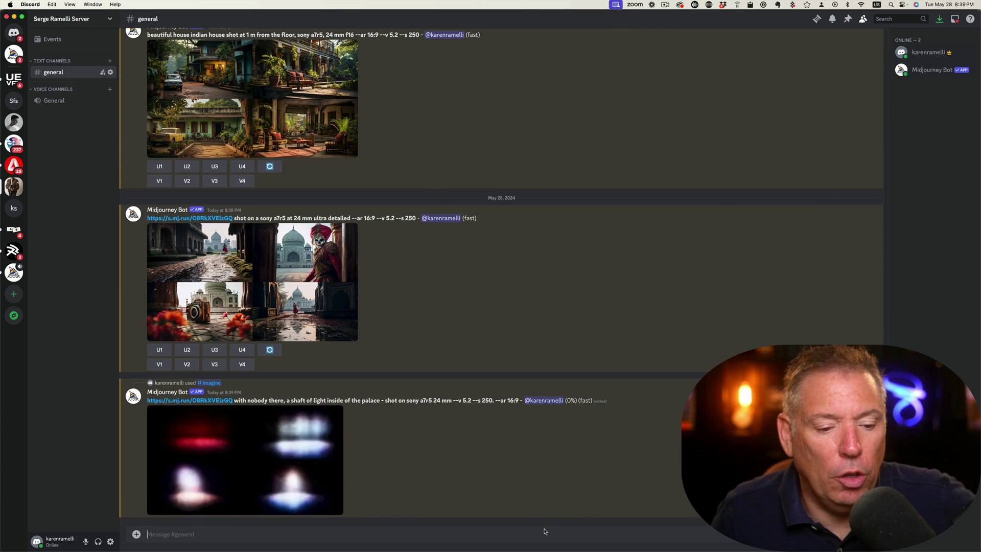
Step: View the new palace grid enlarged, upscale its third image and generate strong variations of that image
click(245, 459)
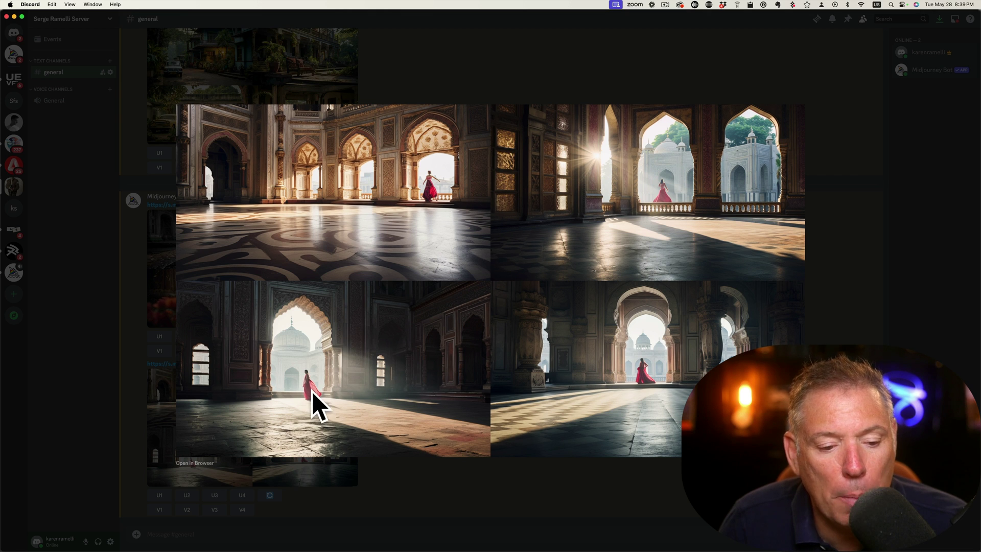
key(Escape)
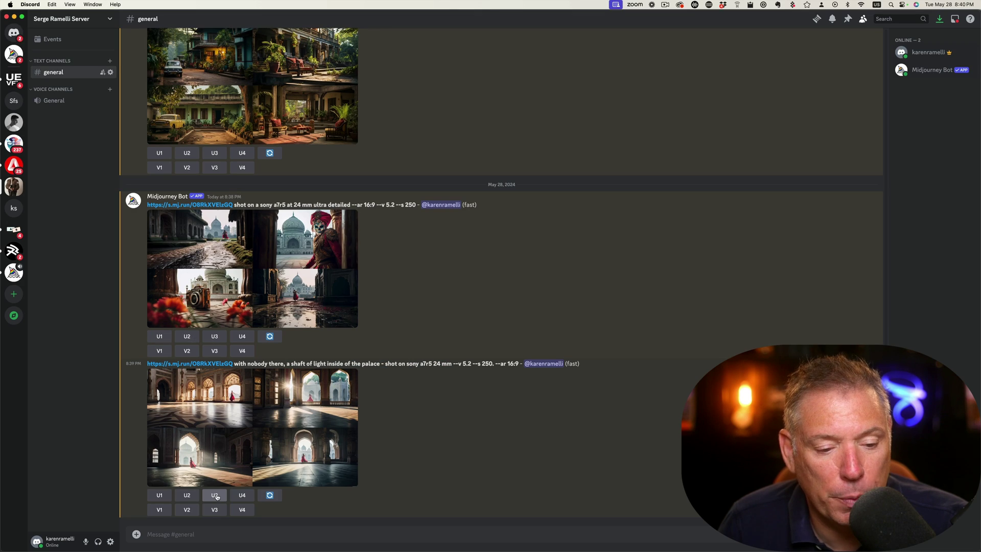
click(215, 495)
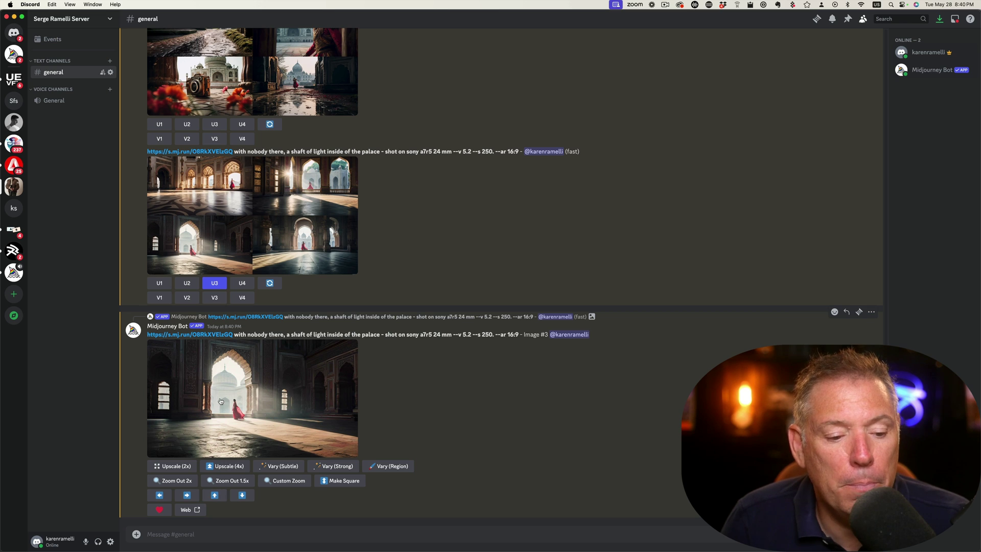
click(336, 466)
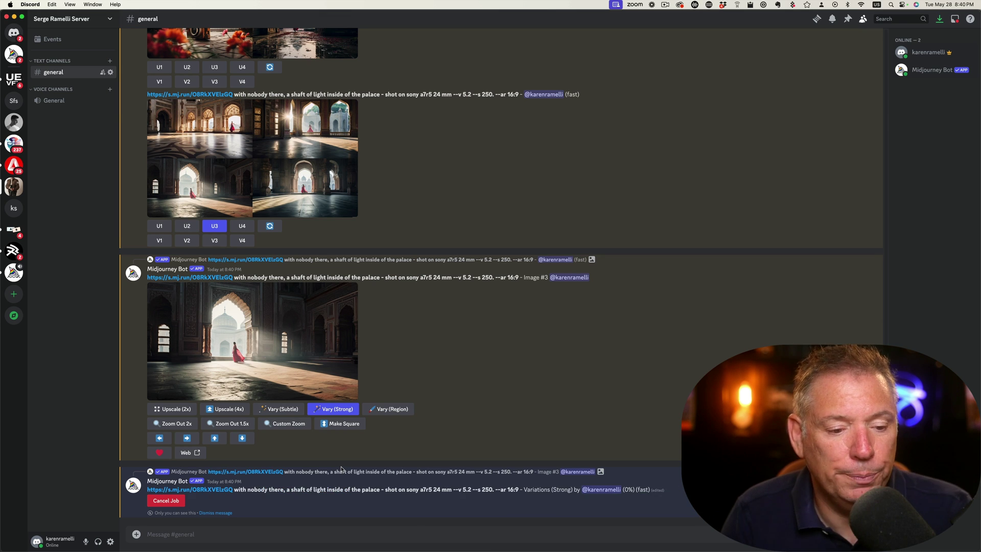
Step: View the strong variations enlarged and run a 4x upscale on the third palace image
click(515, 199)
click(286, 426)
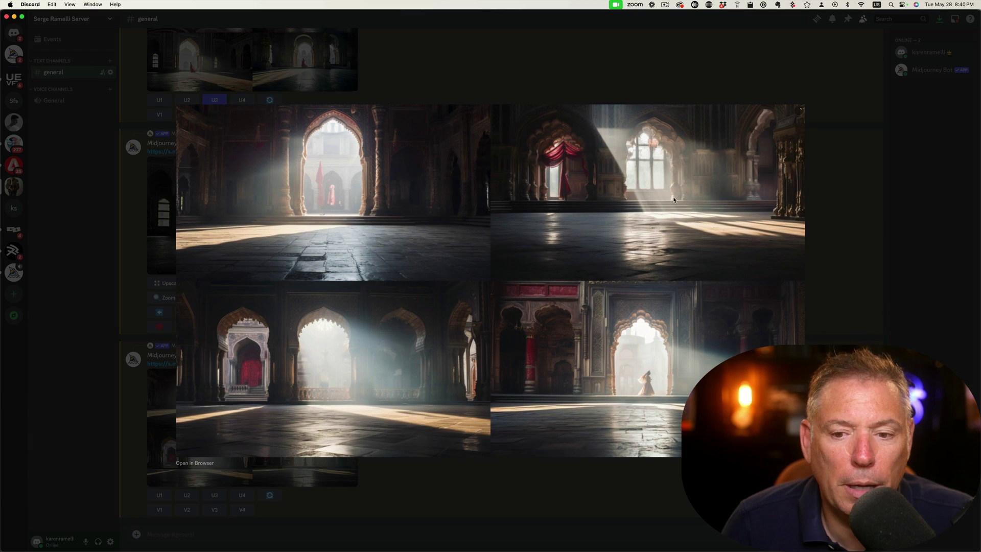
key(Escape)
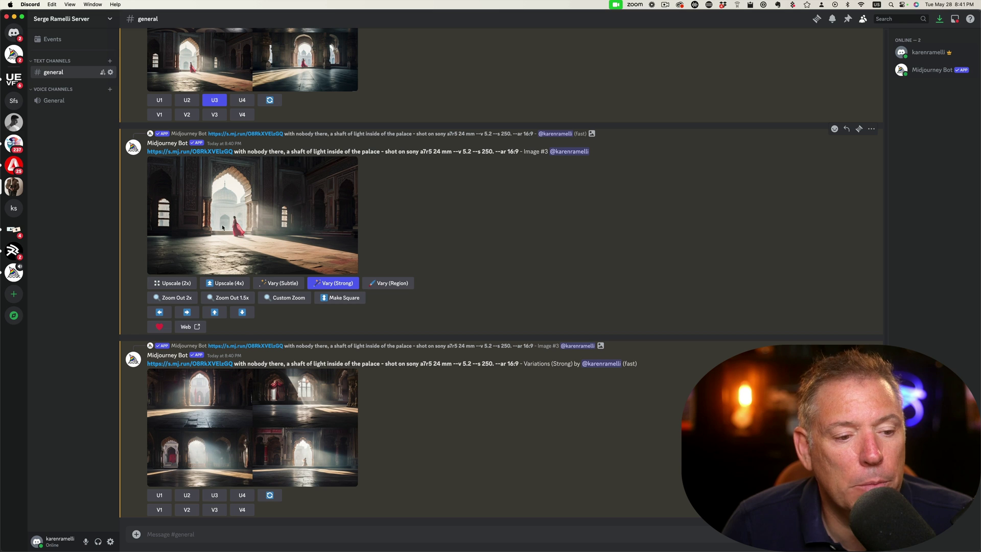
click(231, 284)
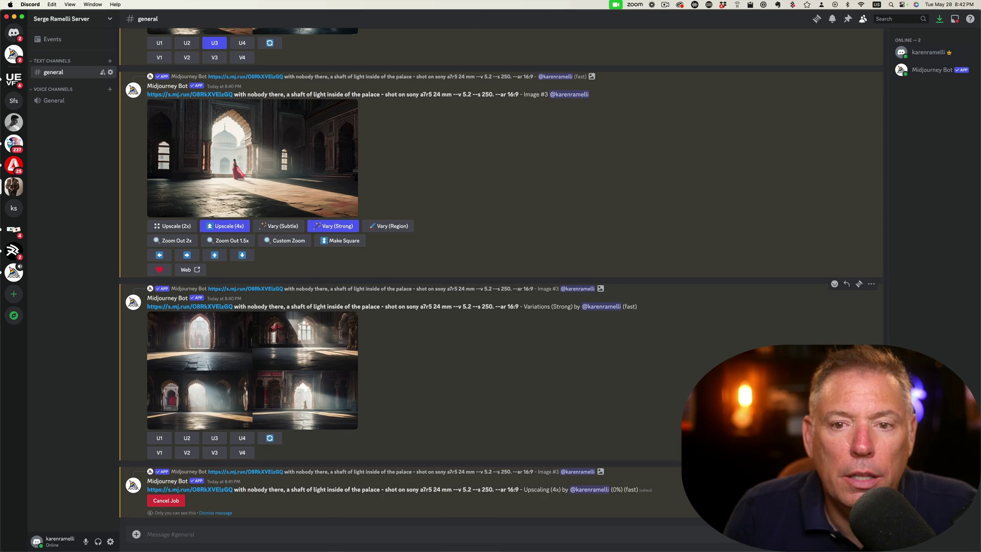
Step: Find the earlier 4x-upscaled palace image with the woman in red in the channel history, open it enlarged and save it
scroll(618, 317, up, 10)
scroll(617, 317, up, 20)
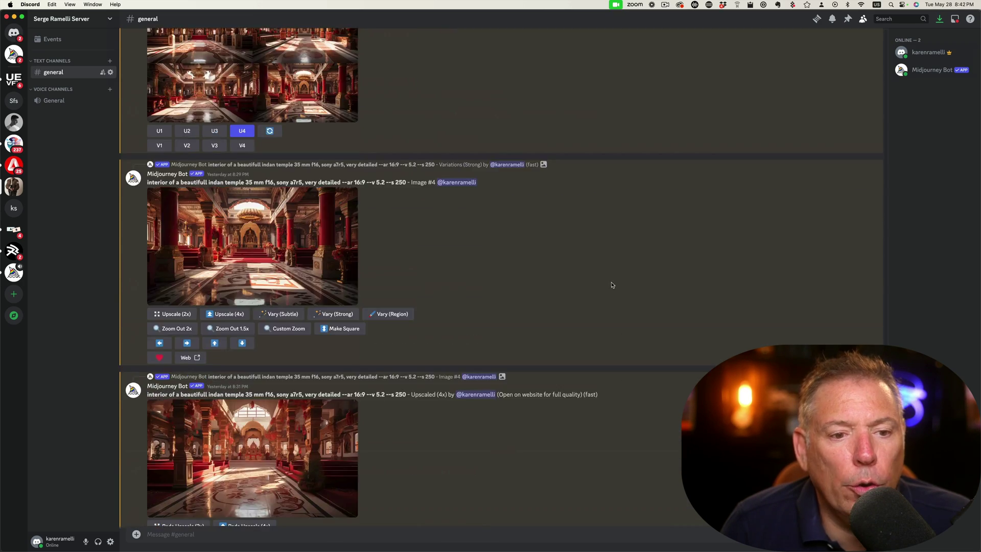
scroll(612, 296, up, 20)
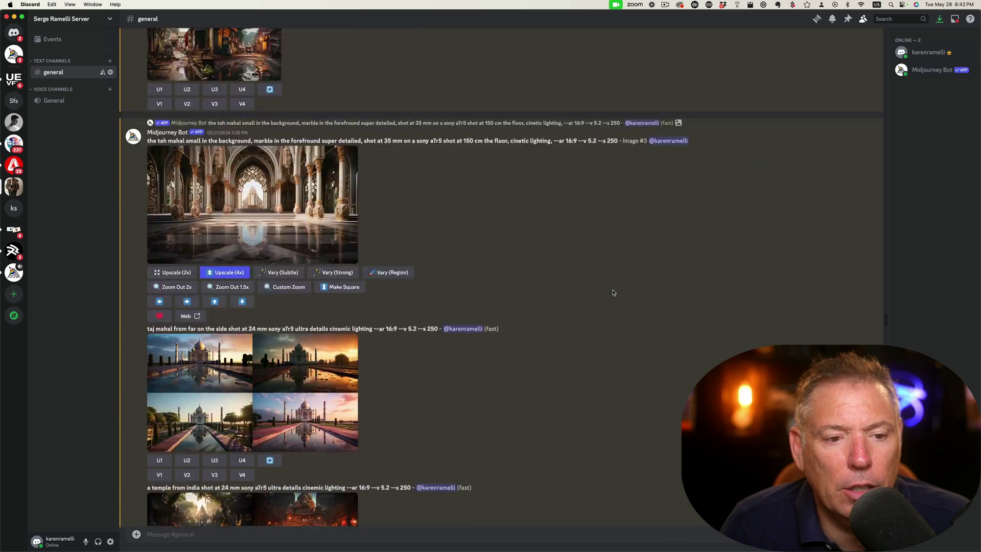
scroll(613, 291, up, 6)
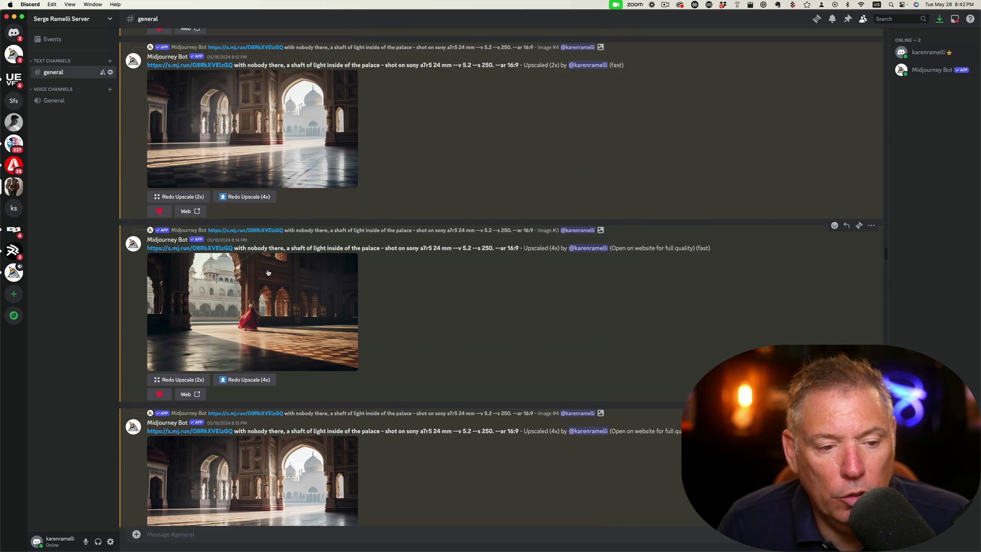
click(261, 316)
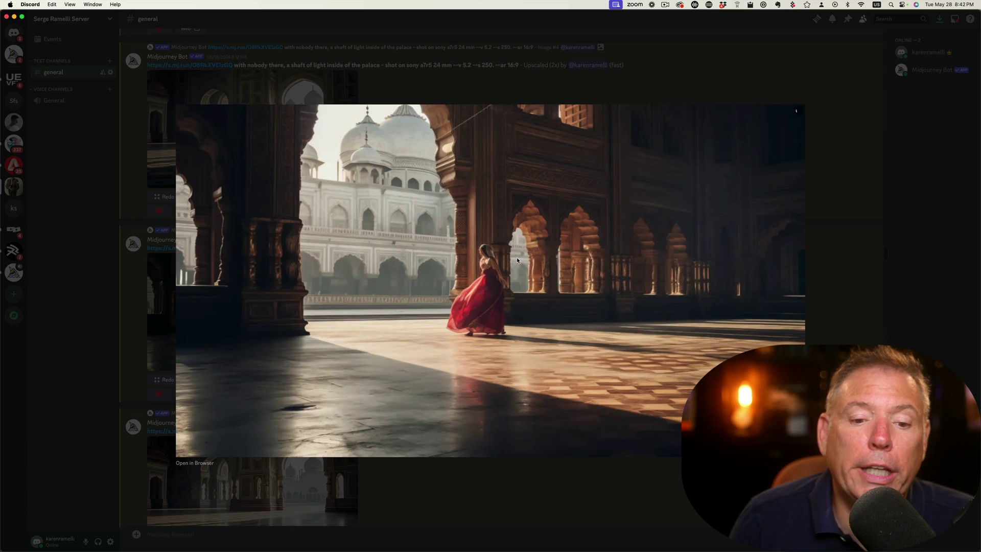
right_click(517, 261)
click(524, 254)
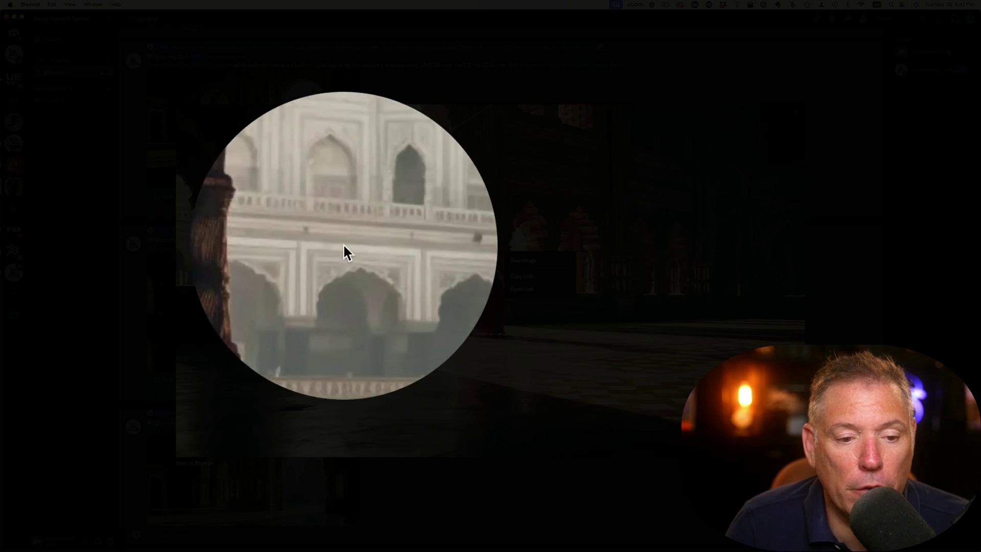
Step: Switch to Photoshop and open the saved palace image as its own document
key(super+Tab)
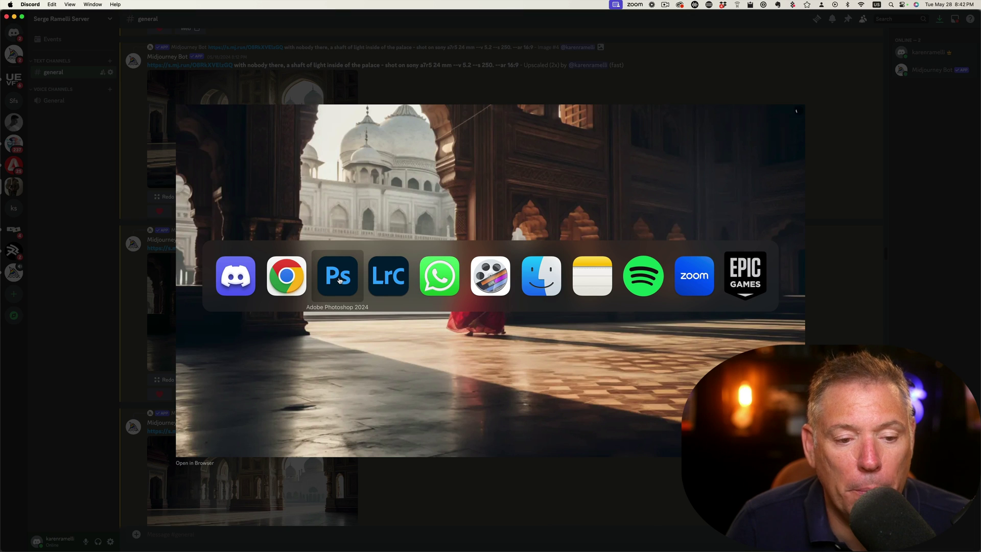
click(340, 280)
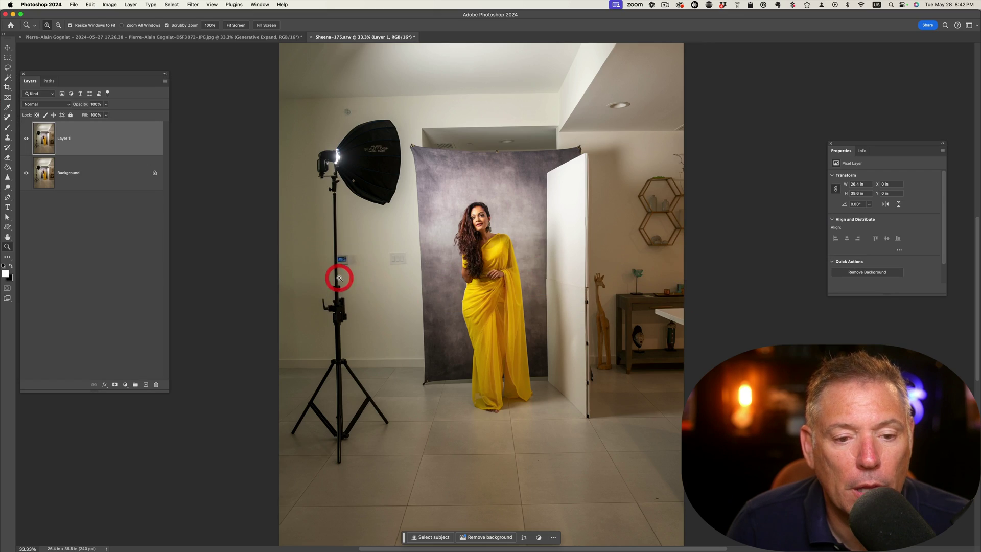
click(73, 4)
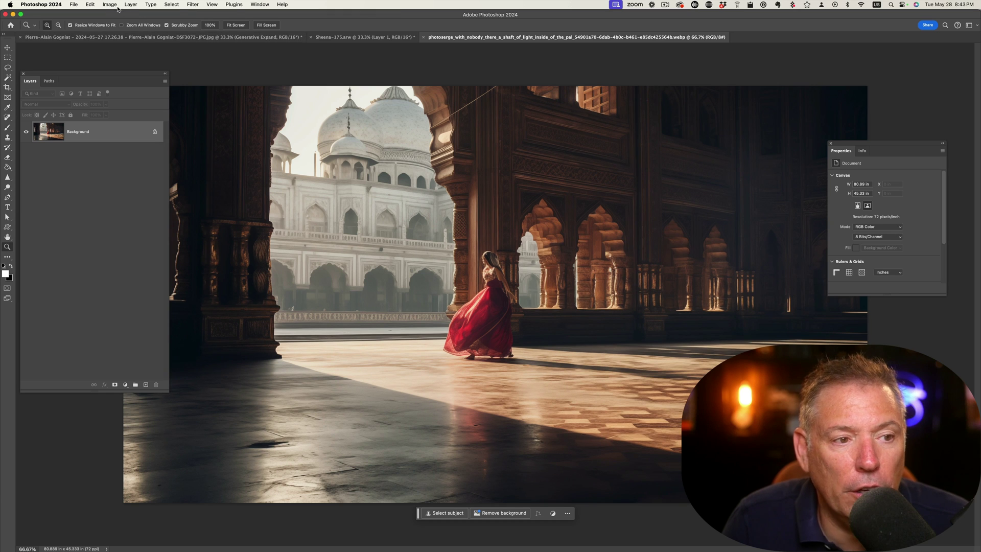
Step: Check the pixel dimensions of the palace image and of the studio portrait without resizing either
click(117, 6)
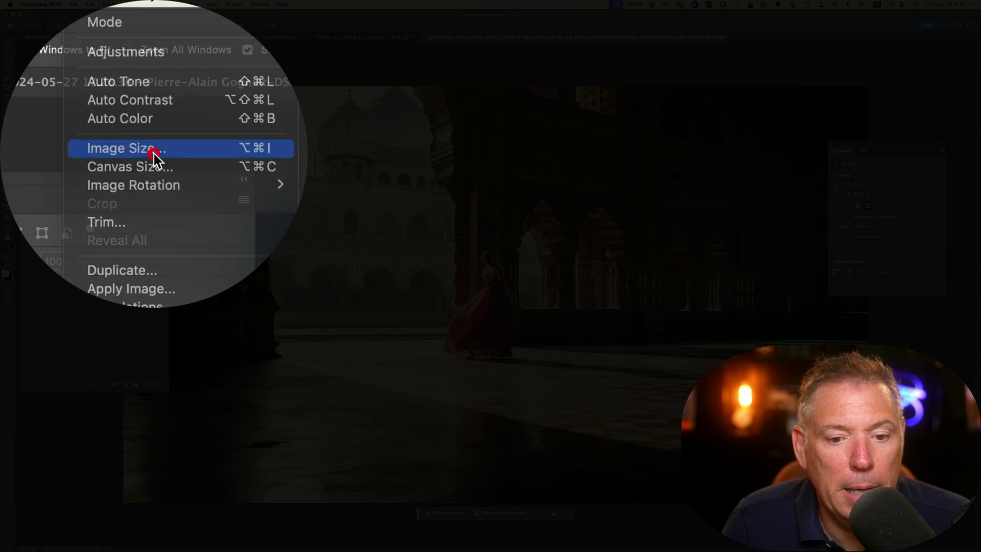
click(154, 155)
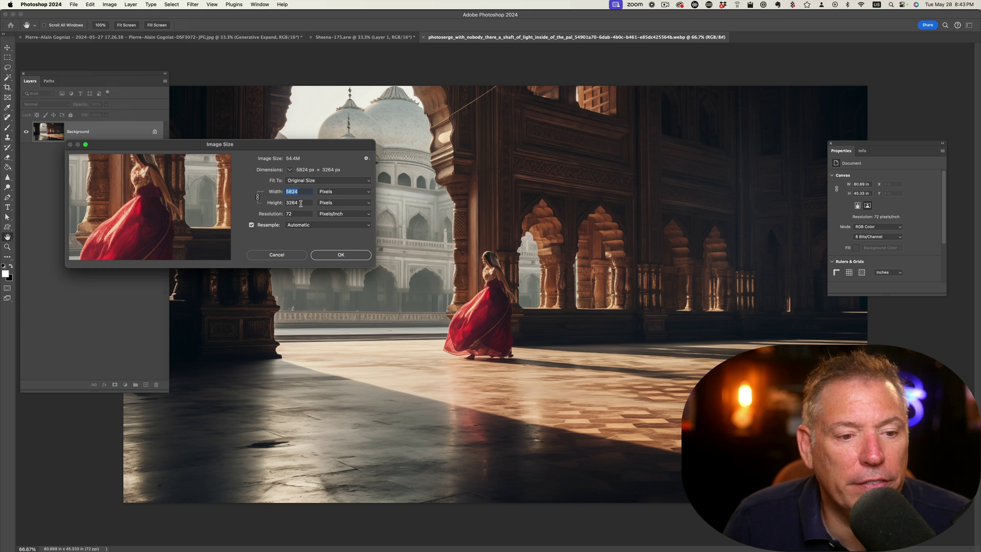
click(283, 257)
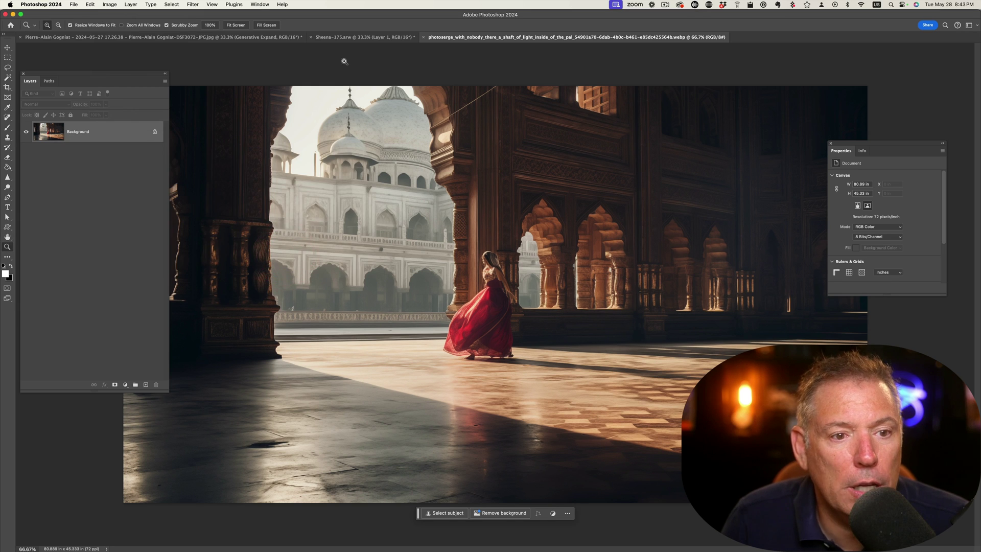
click(377, 39)
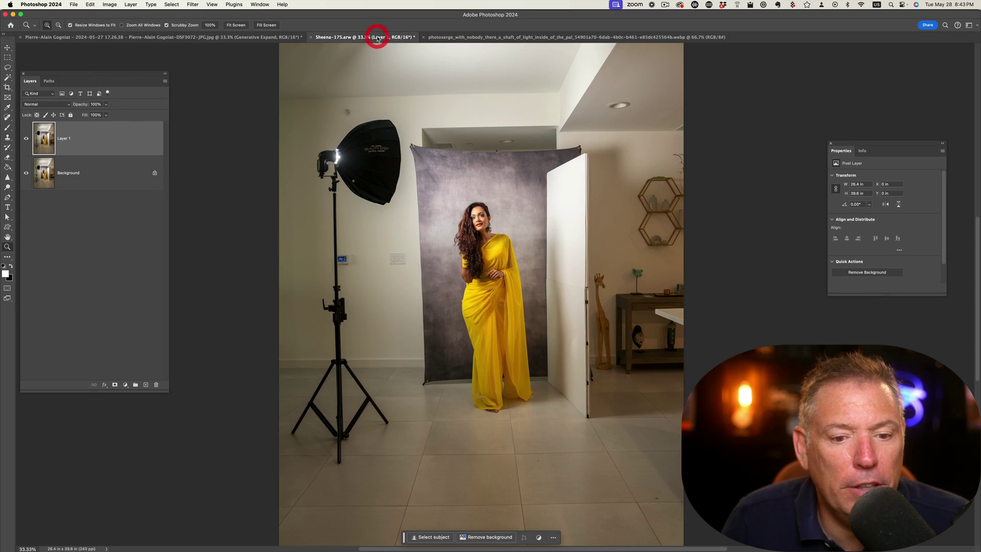
click(108, 5)
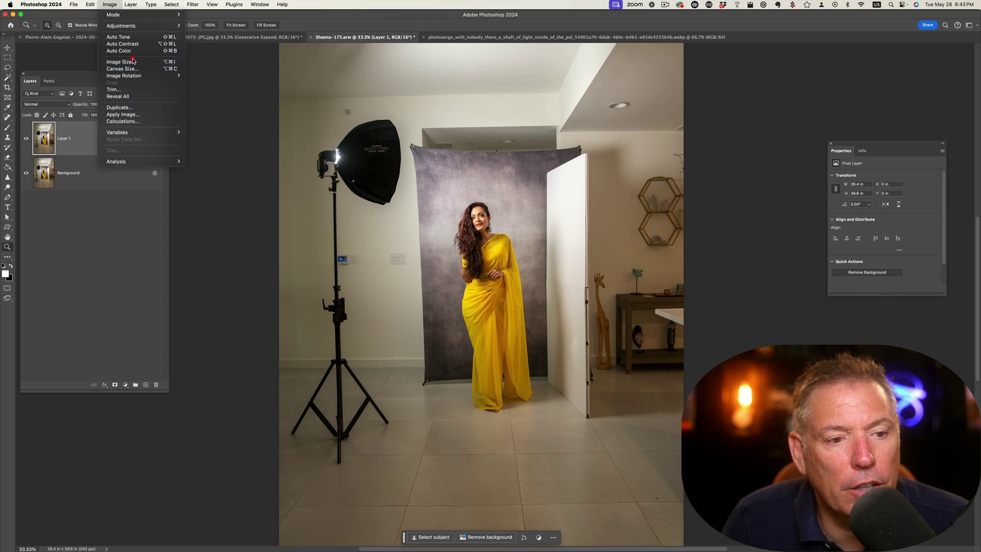
click(132, 61)
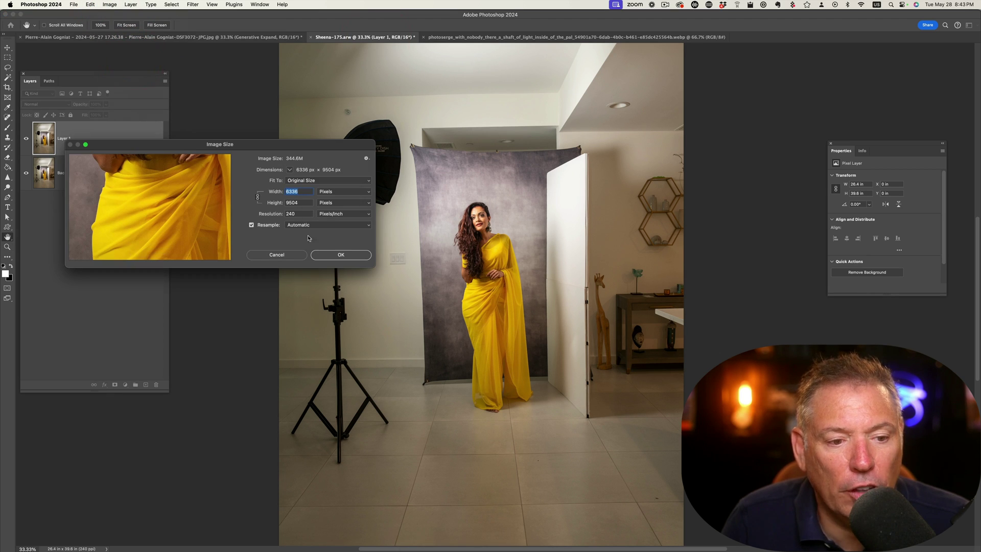
click(283, 259)
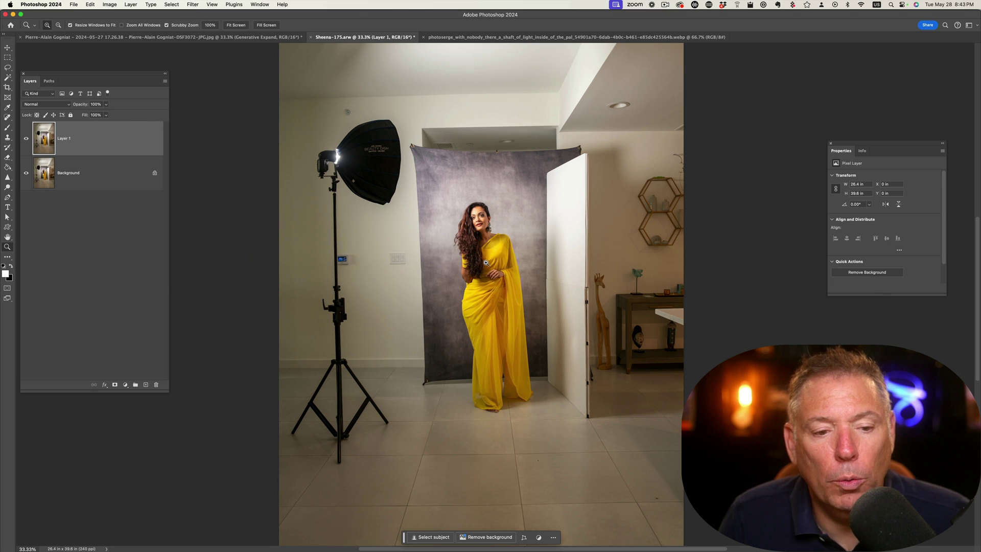
Step: Copy the palace image into the studio portrait document as a new layer and position it over the model
click(497, 37)
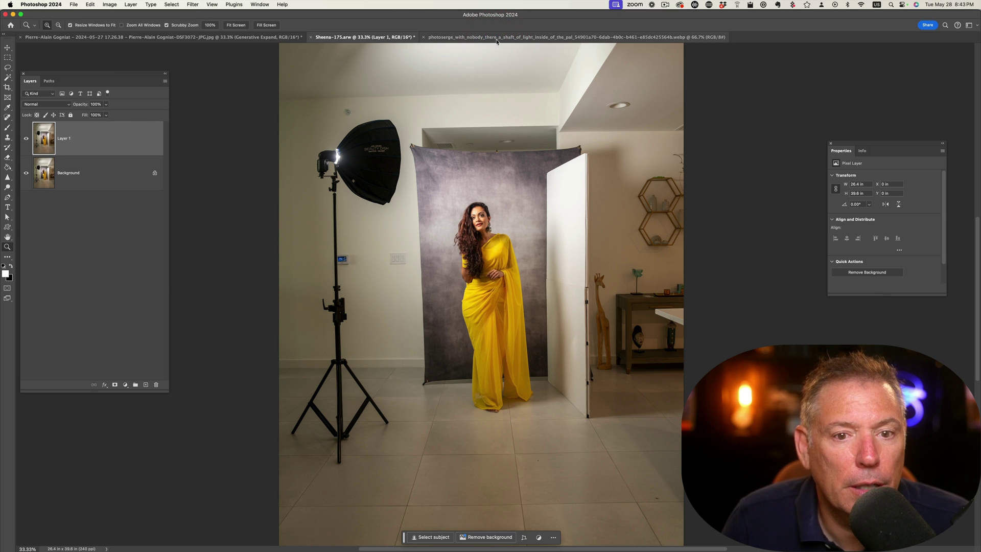
click(7, 48)
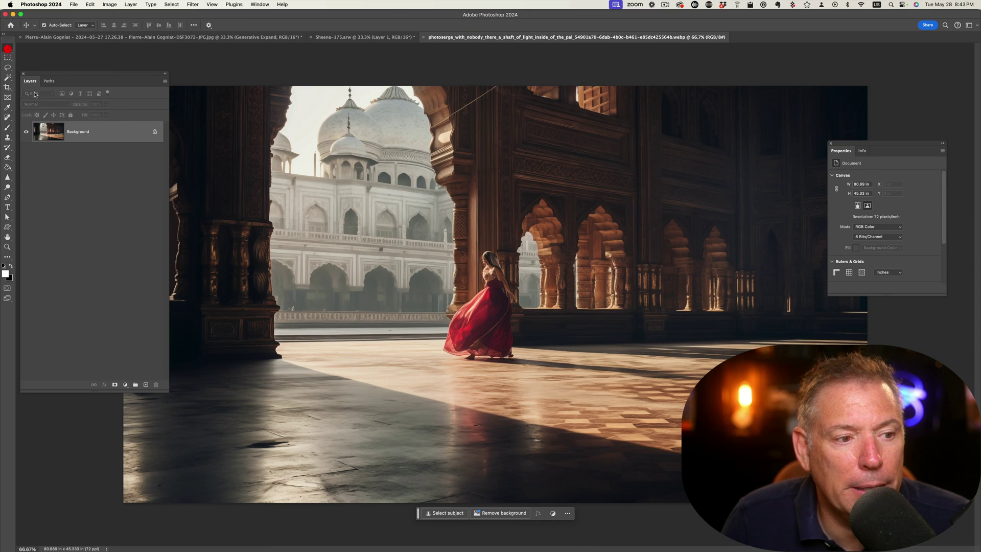
drag(126, 134, 473, 307)
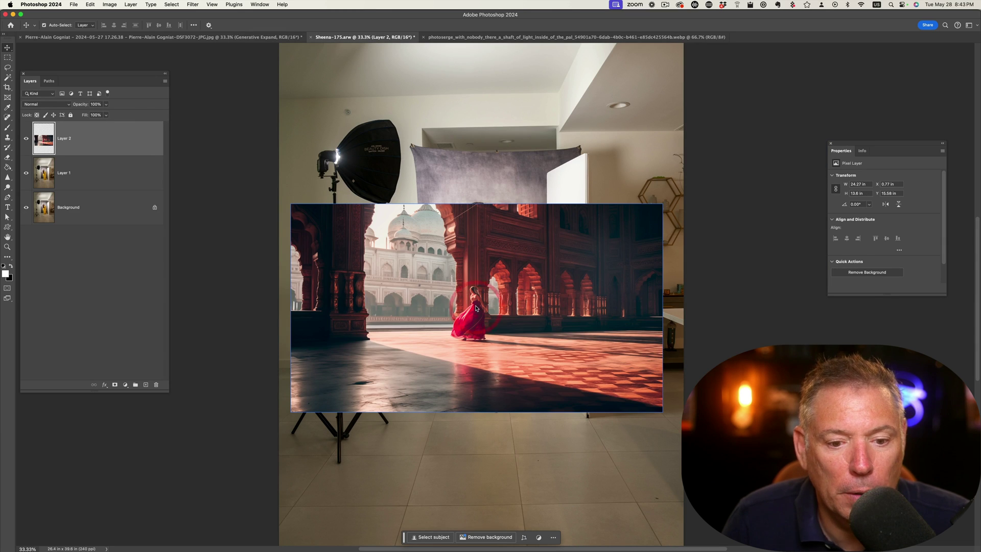
mouse_move(502, 276)
mouse_down()
mouse_move(490, 289)
mouse_move(500, 269)
mouse_up()
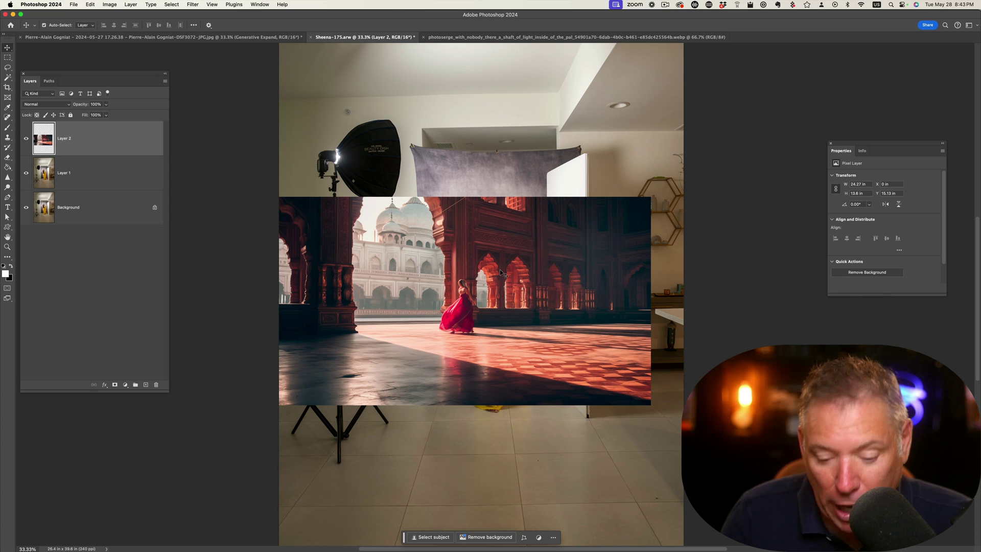
mouse_move(499, 269)
mouse_down()
mouse_move(509, 260)
mouse_move(514, 274)
mouse_move(514, 265)
mouse_up()
Step: Scale the palace layer to about 108.79% so it spans the canvas width, and move Layer 1 above it
key(super+t)
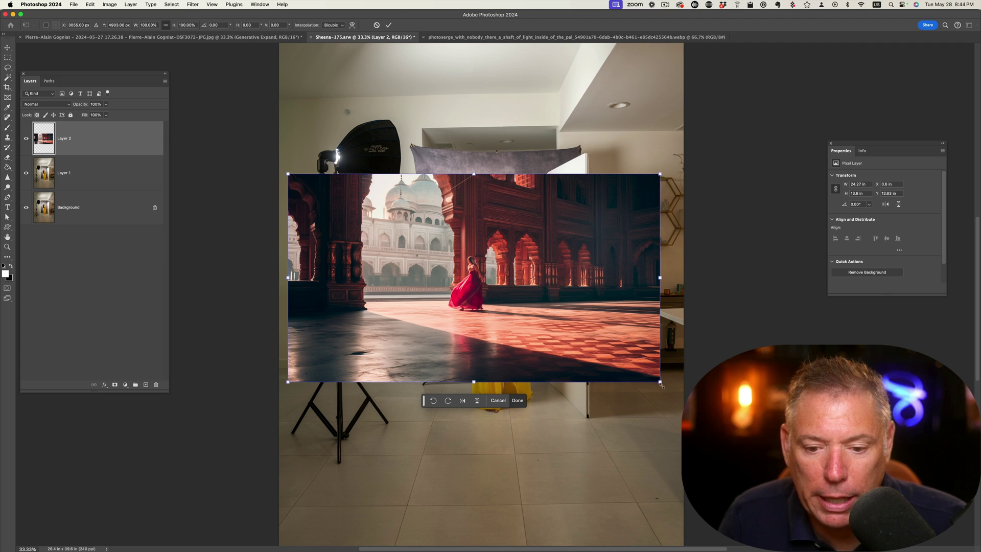
drag(658, 381, 596, 307)
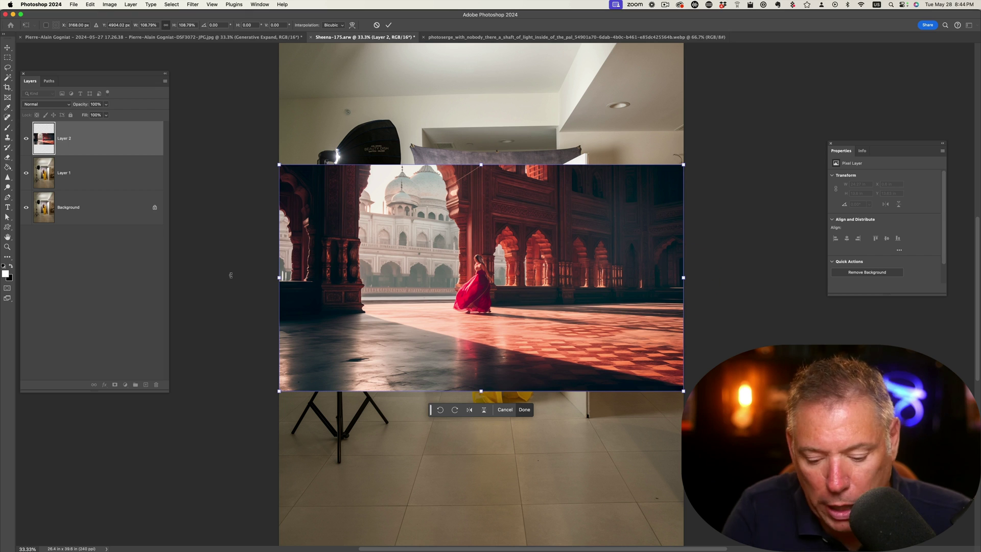
key(Return)
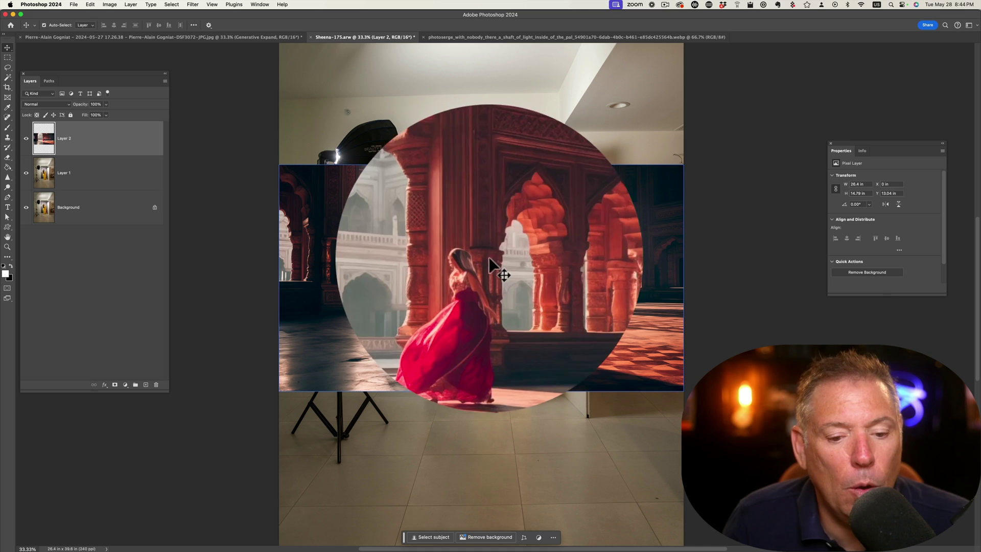
click(89, 174)
drag(88, 176, 88, 132)
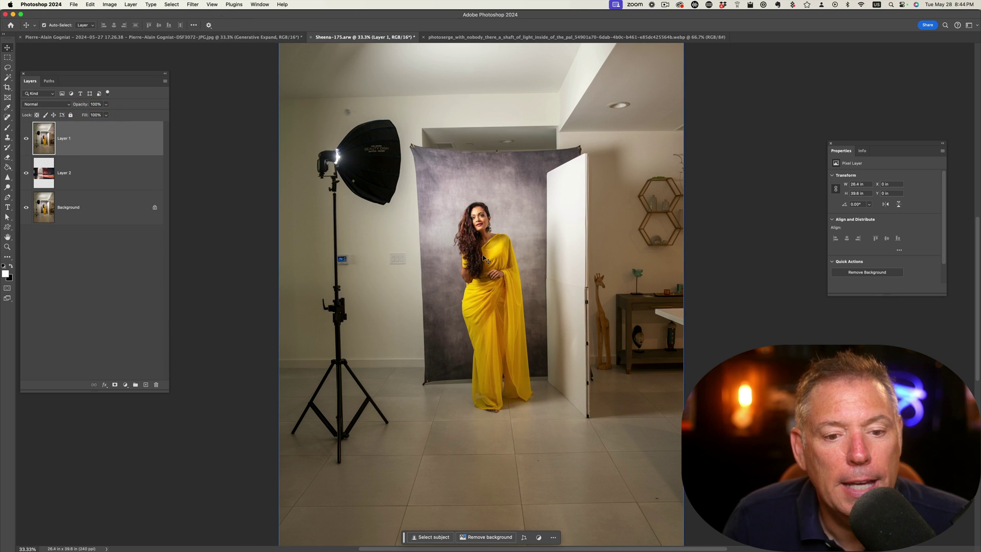
Step: Select the model in the yellow sari with Select Subject and preview the cutout in Select and Mask using the On Layers view
right_click(8, 77)
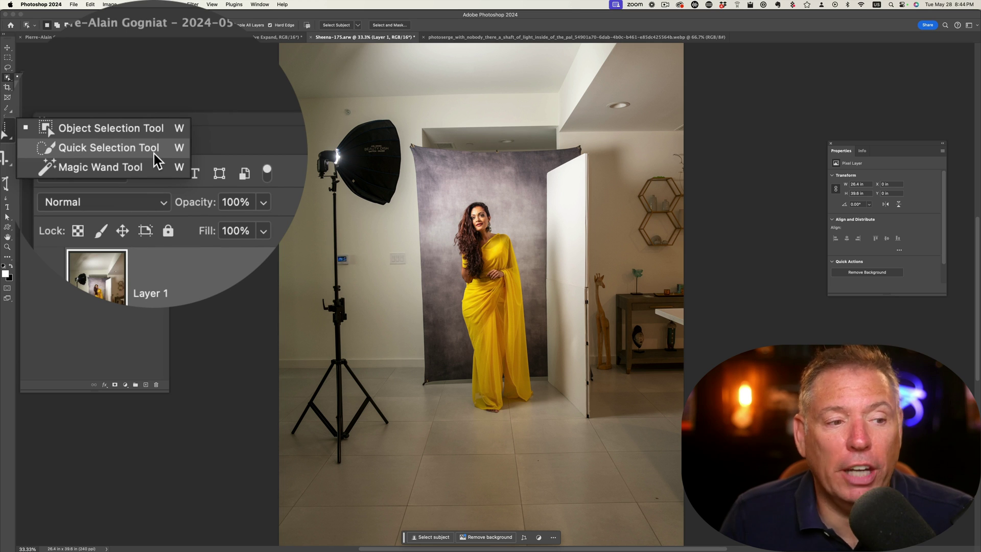
click(154, 153)
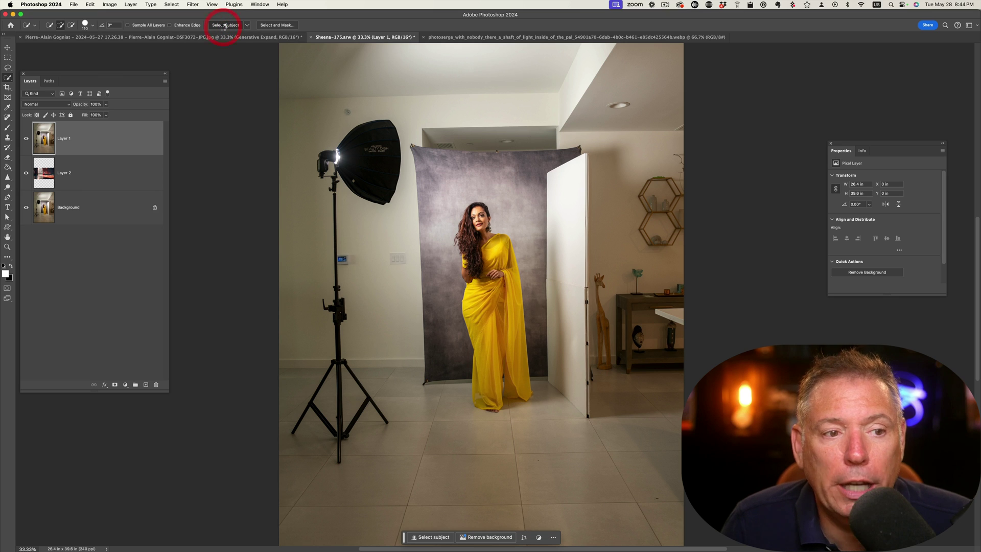
click(221, 25)
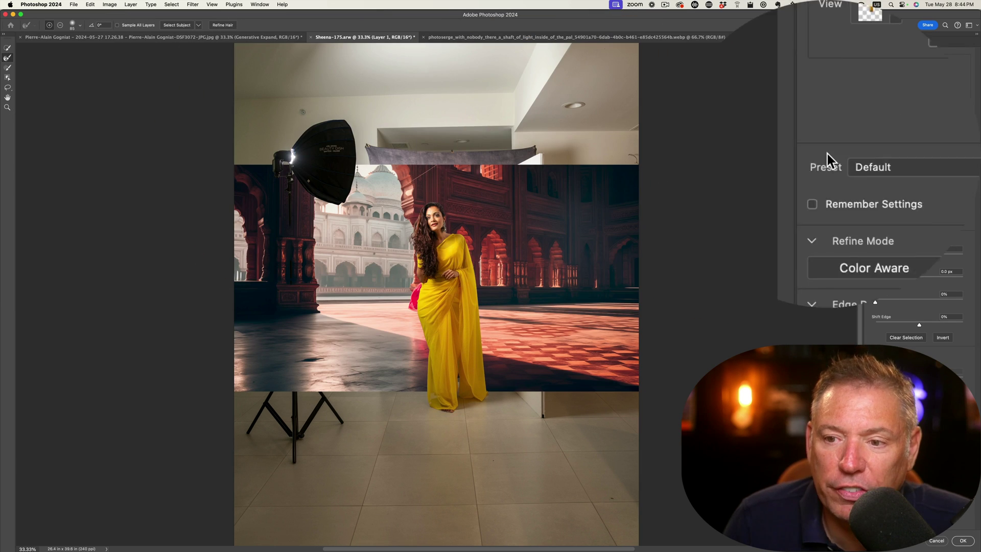
click(904, 72)
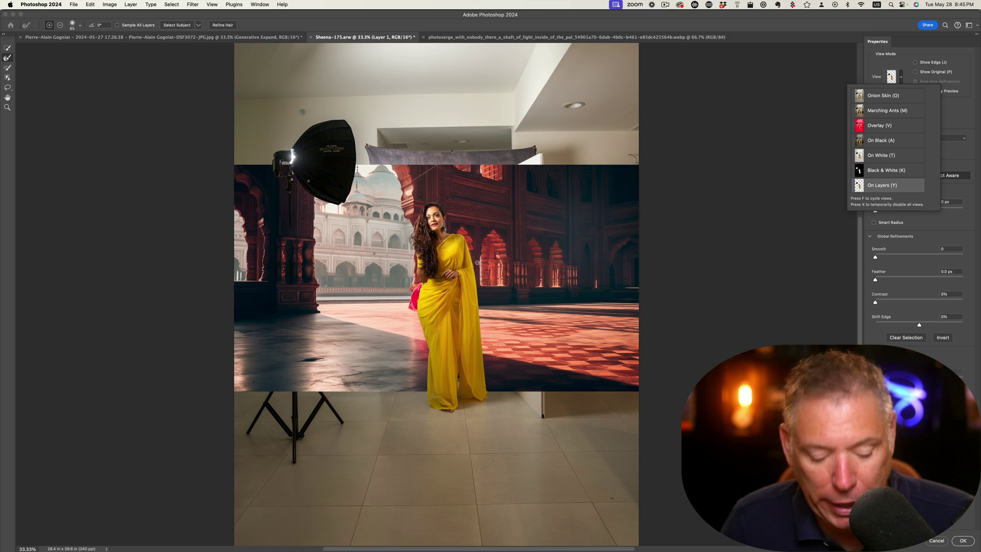
click(455, 243)
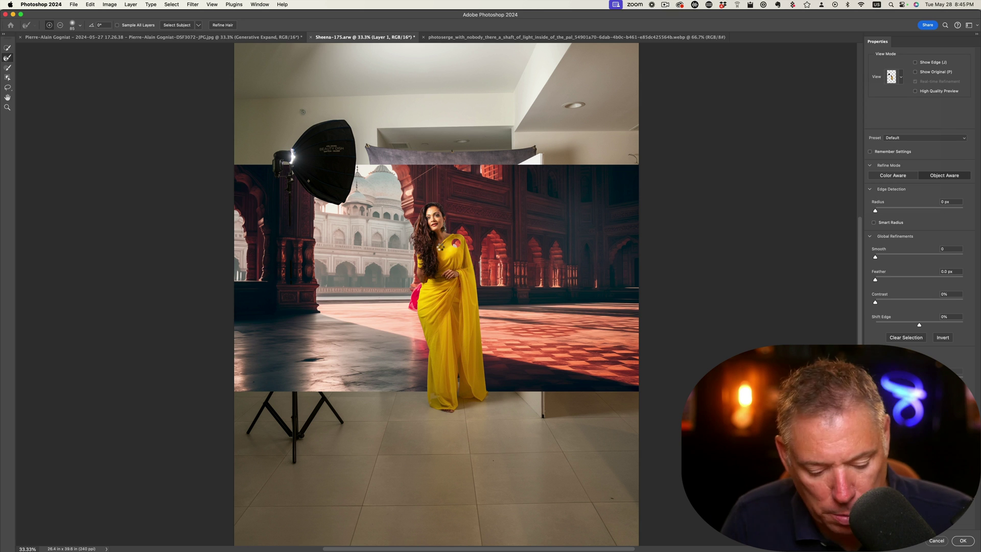
Step: Refine the model's cutout edges with Smart Radius enabled, Smooth at 22 and Shift Edge at -5%
key(z)
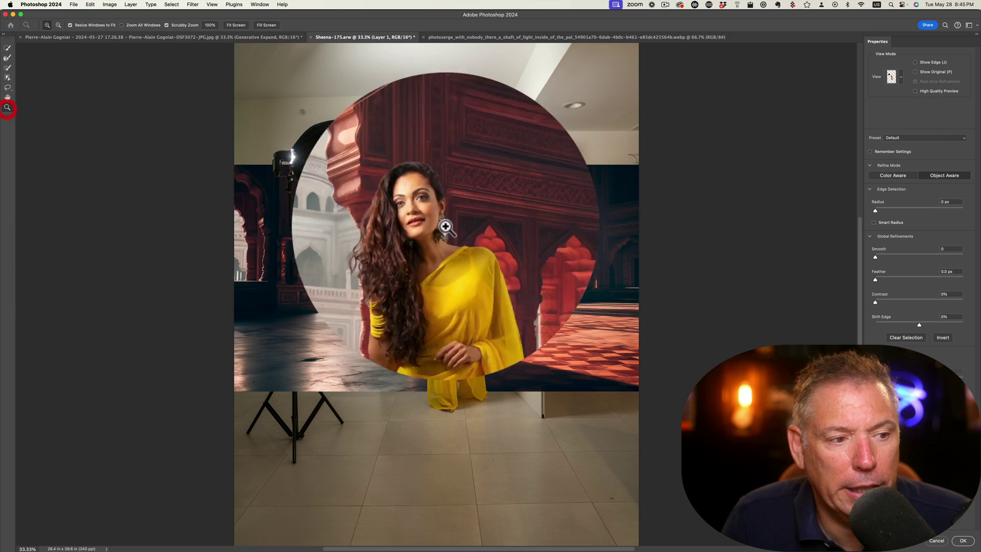
click(444, 227)
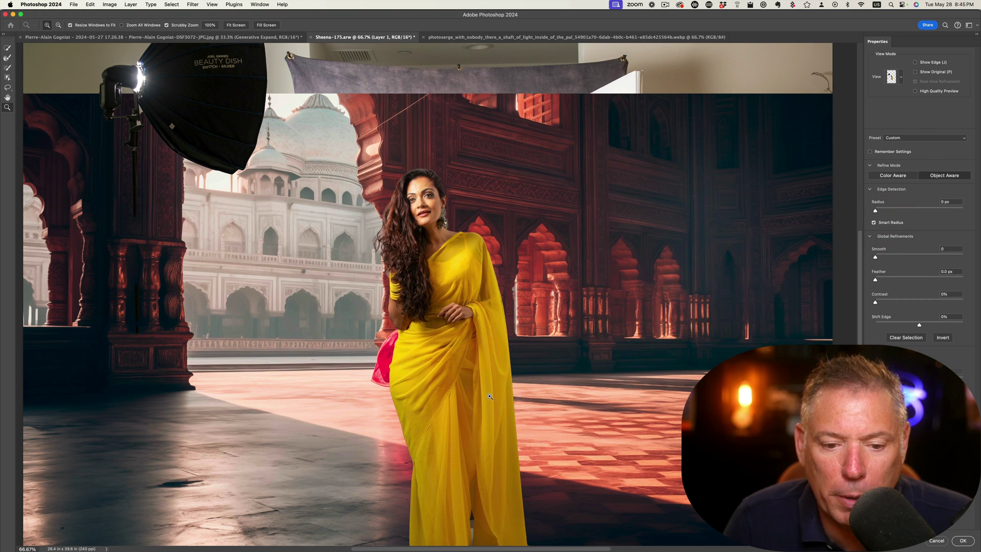
click(444, 218)
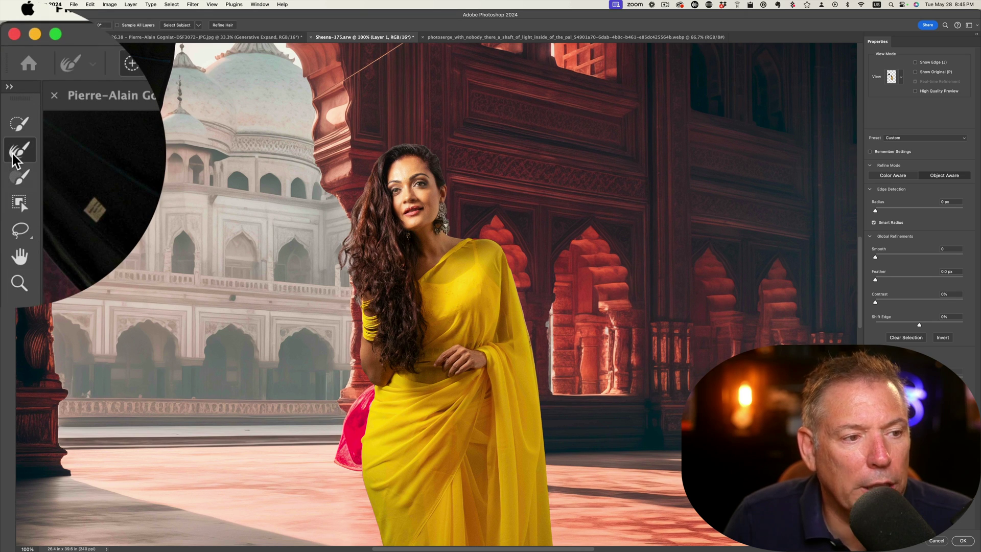
click(6, 58)
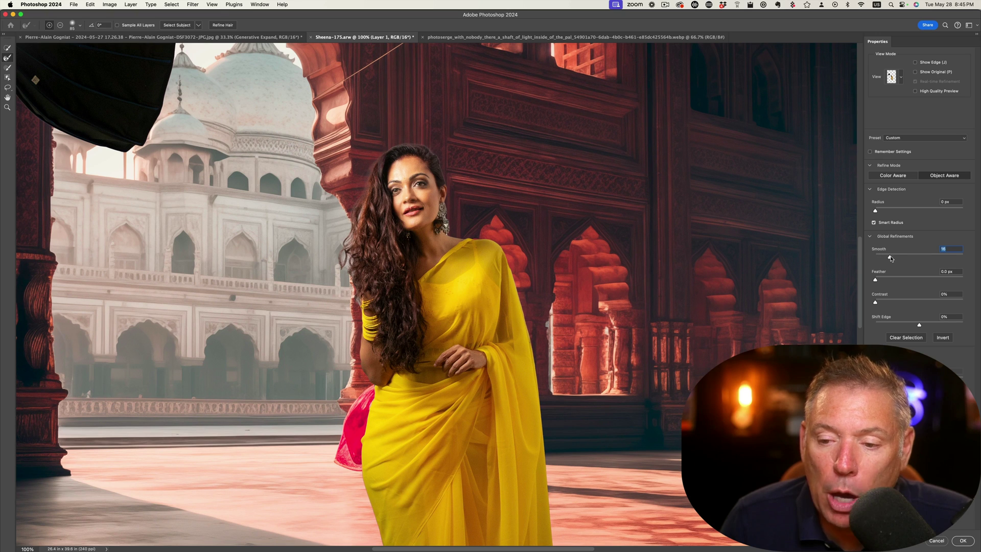
drag(875, 256, 894, 257)
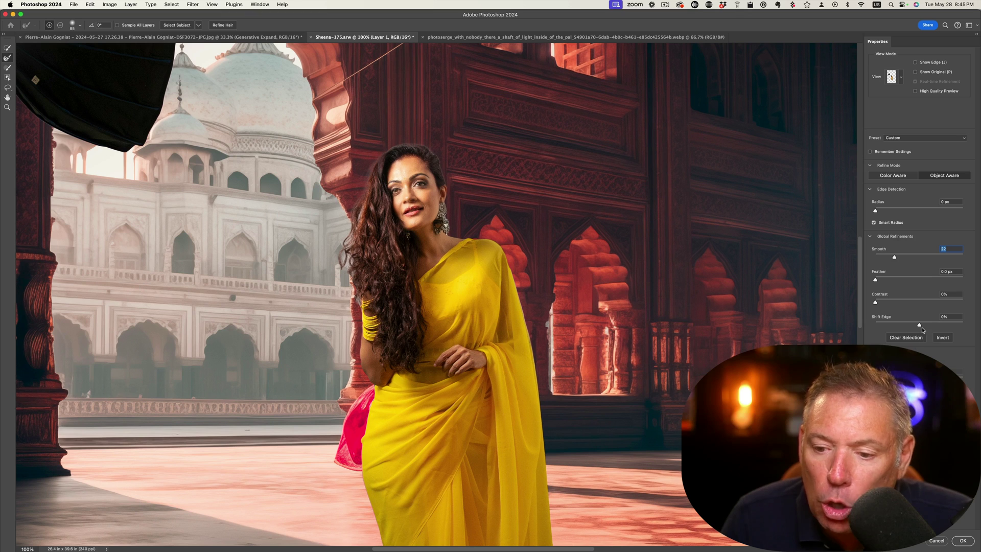
drag(919, 325, 917, 326)
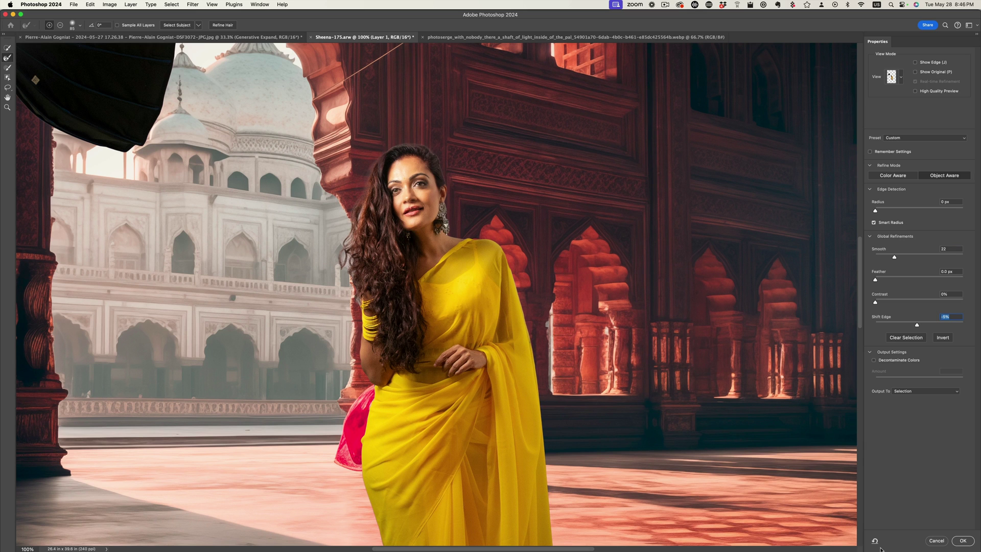
Step: Output the refined selection of the model as a layer mask on Layer 1
click(910, 391)
click(920, 401)
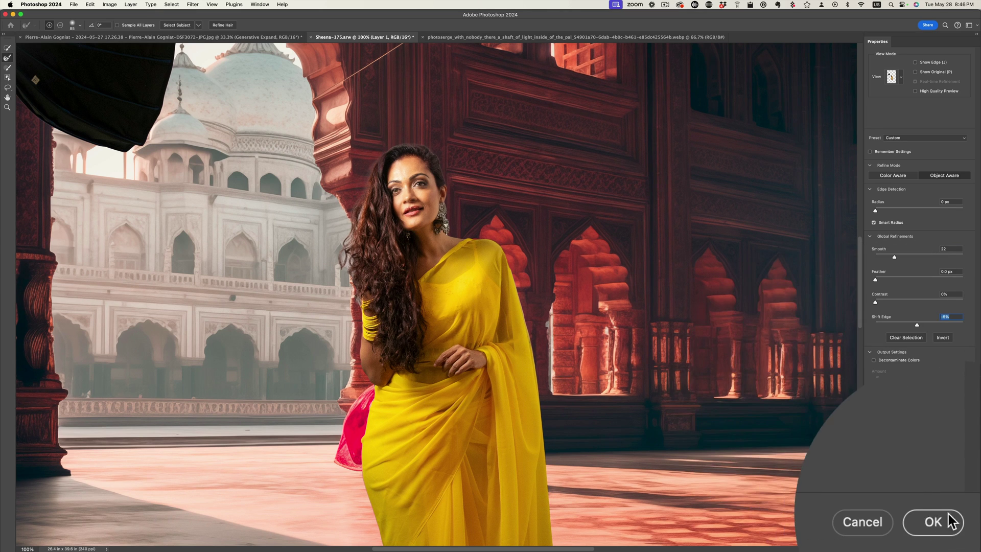
click(963, 541)
click(452, 272)
key(w)
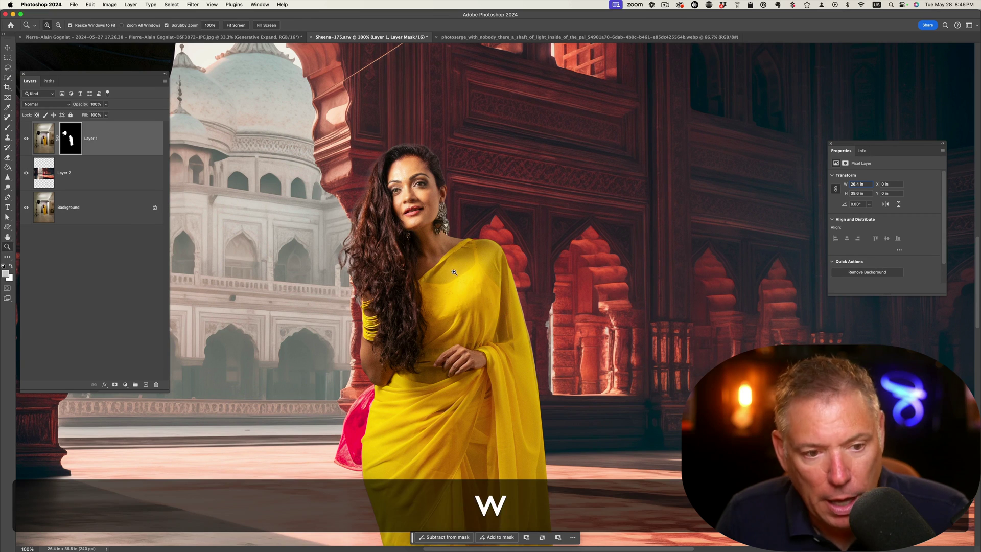
key(super+d)
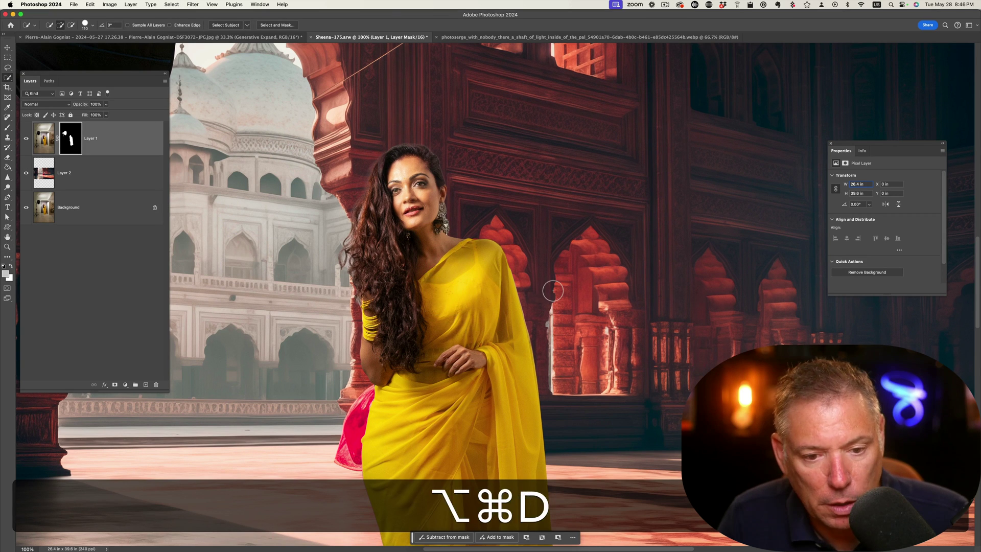
Step: Scale the masked model on Layer 1 to about 61.28% and place her beside the woman in the red dress
key(z)
alt+click(531, 286)
alt+click(531, 286)
alt+click(517, 285)
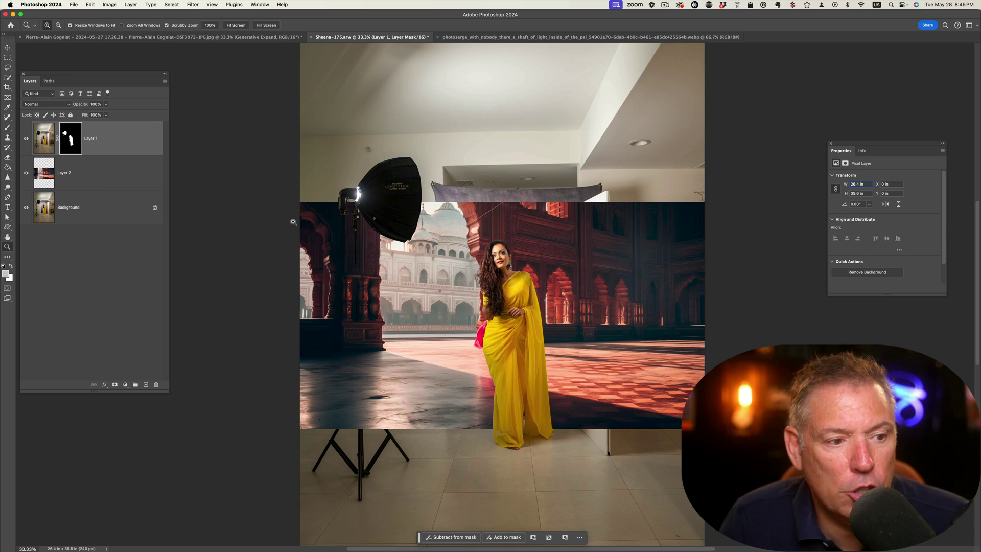
key(super+t)
drag(528, 347, 473, 317)
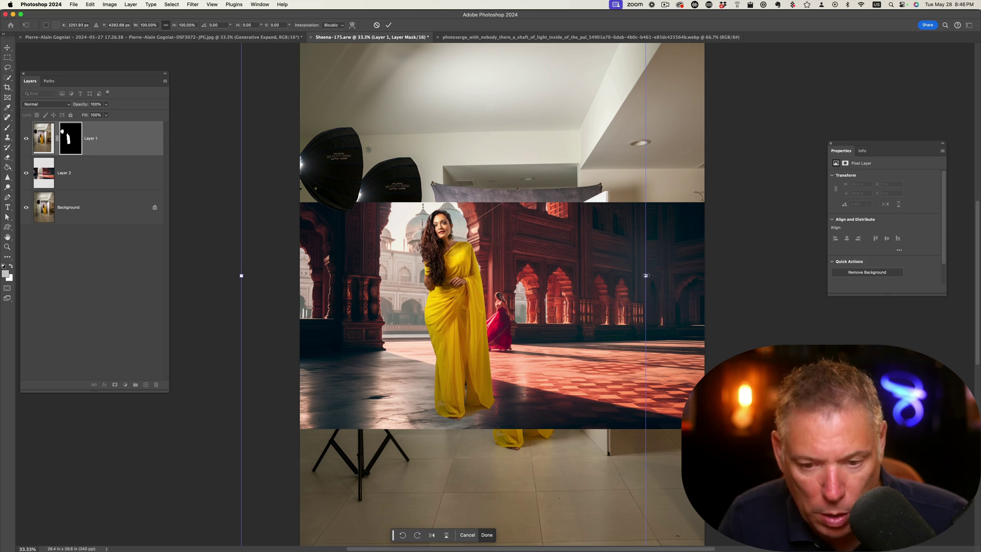
drag(646, 275, 521, 277)
drag(437, 279, 483, 300)
drag(566, 183, 614, 112)
drag(548, 309, 496, 279)
key(Return)
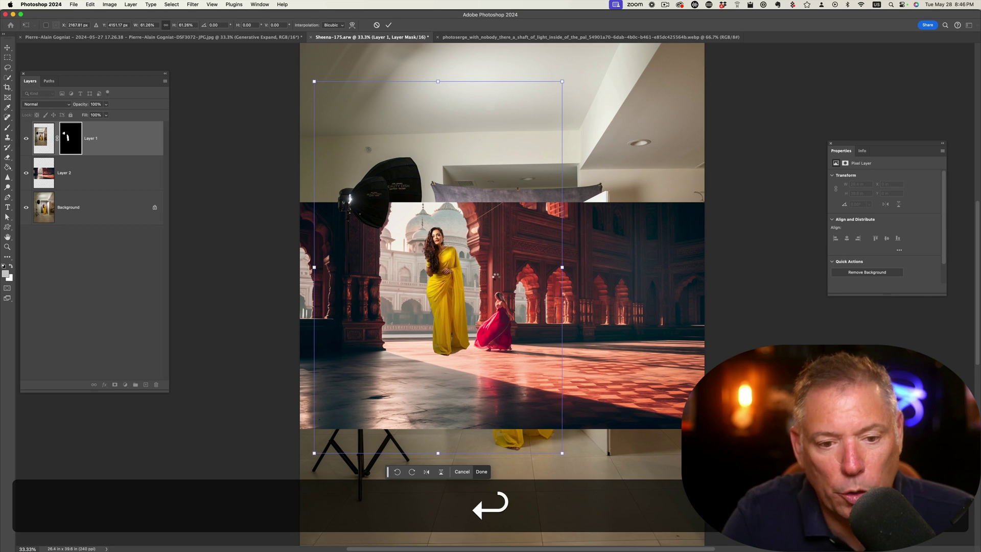
Step: Hide the Background layer and paint black on Layer 1's mask with a soft round brush to remove the studio light
key(z)
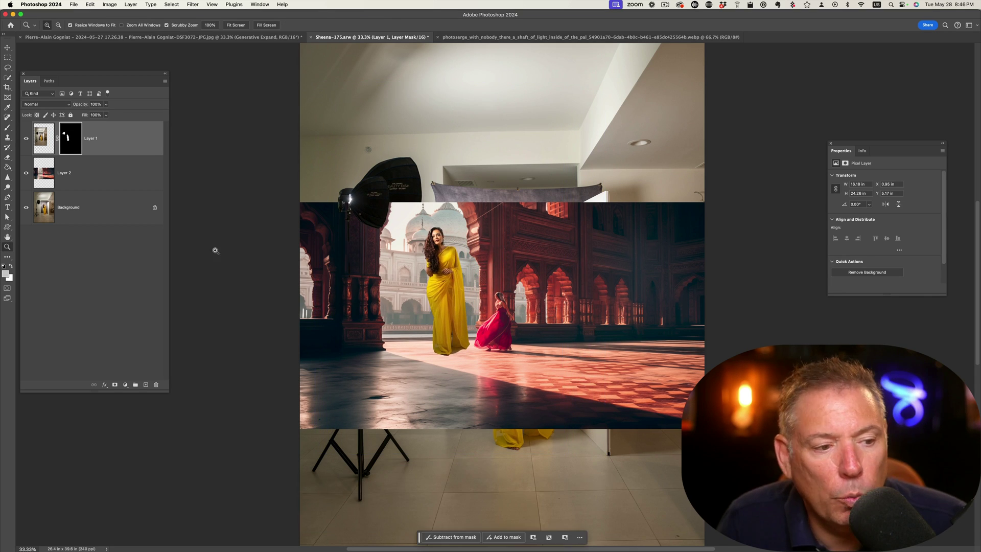
click(26, 208)
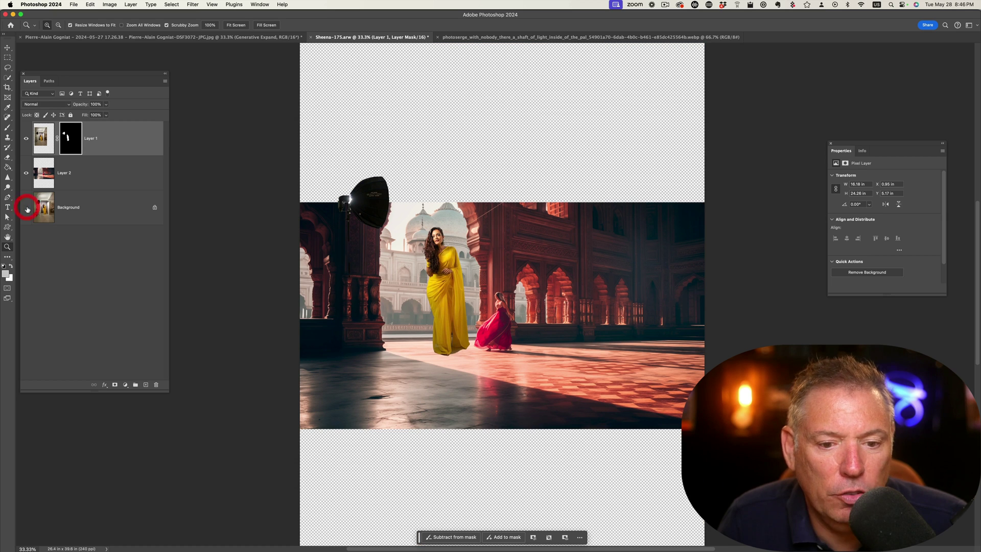
click(365, 211)
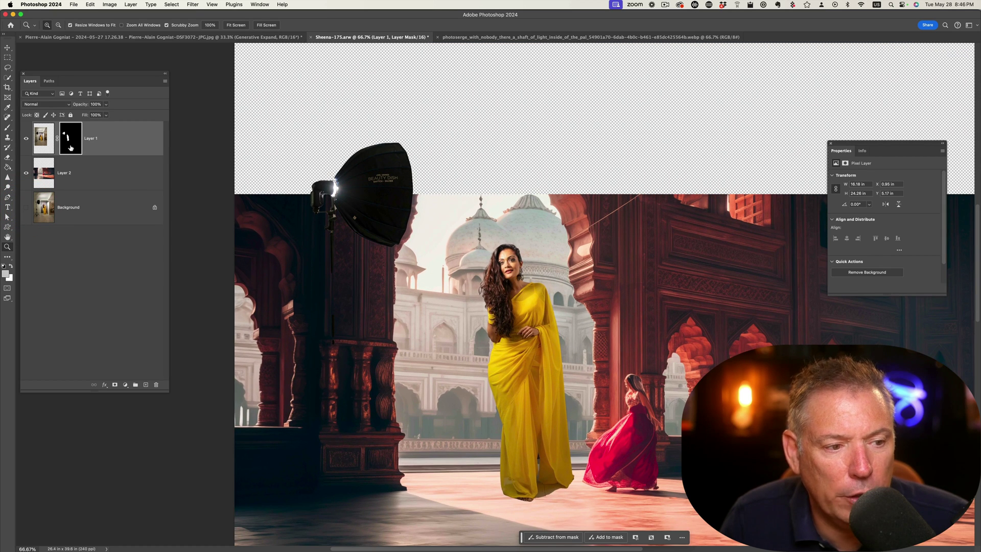
click(71, 148)
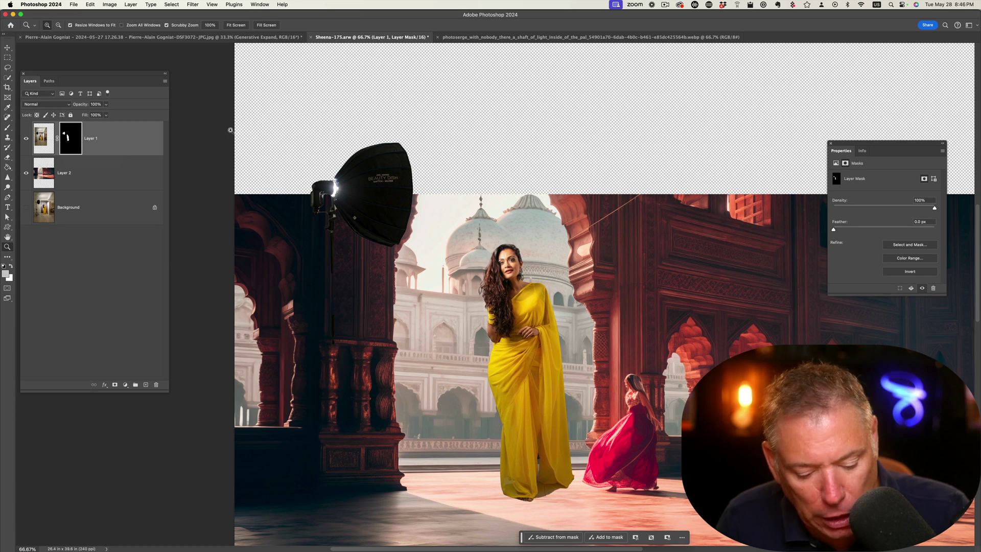
key(b)
mouse_move(411, 169)
mouse_down()
mouse_move(435, 154)
mouse_move(367, 166)
mouse_up()
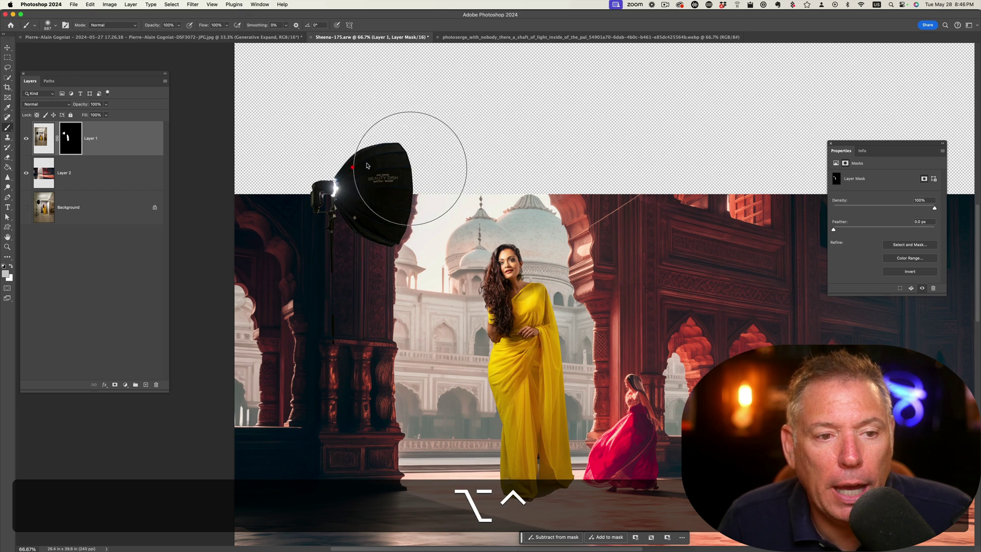
right_click(367, 166)
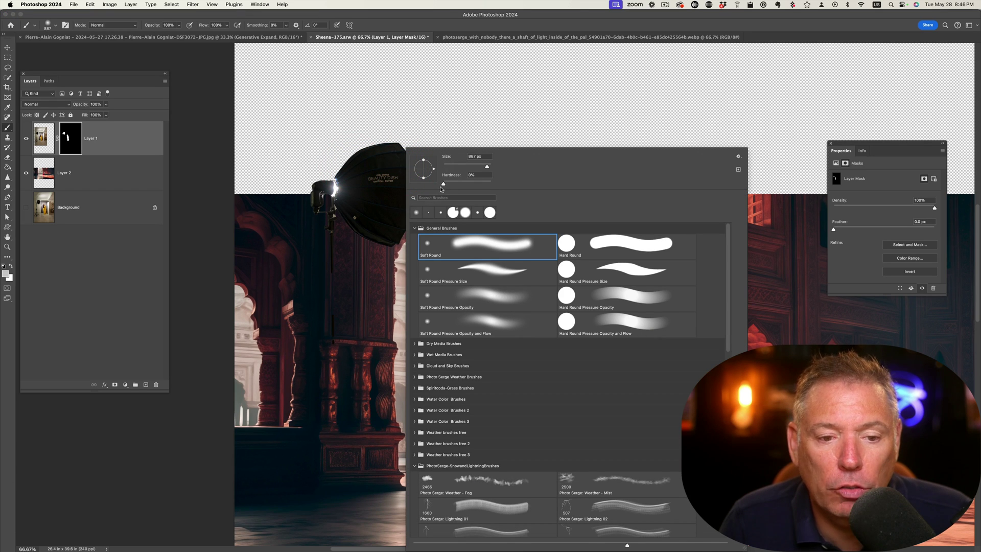
click(66, 139)
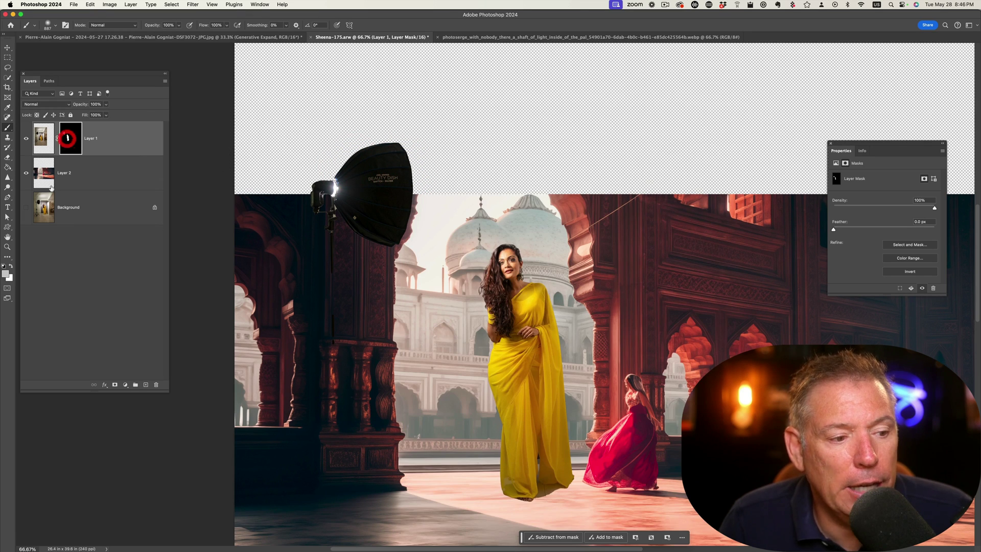
key(d)
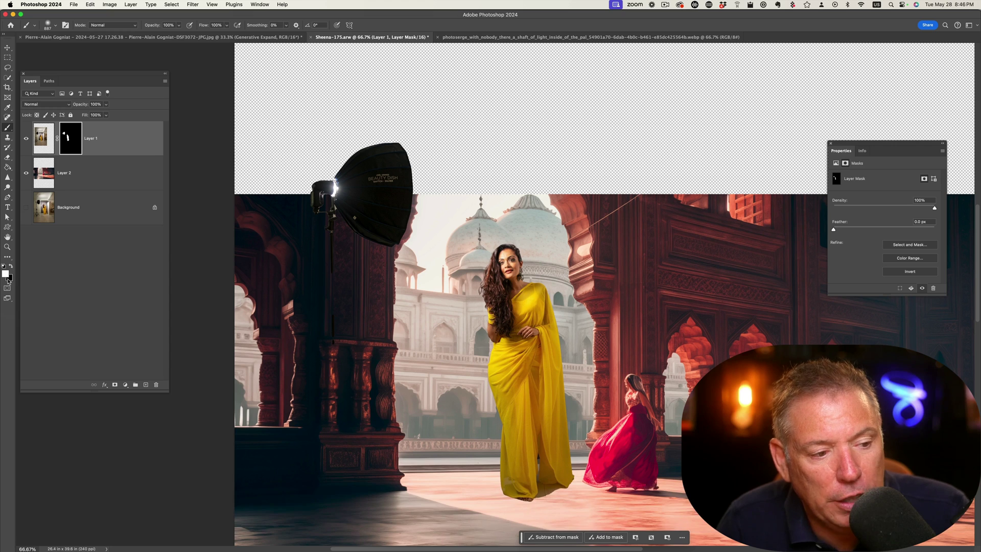
key(d)
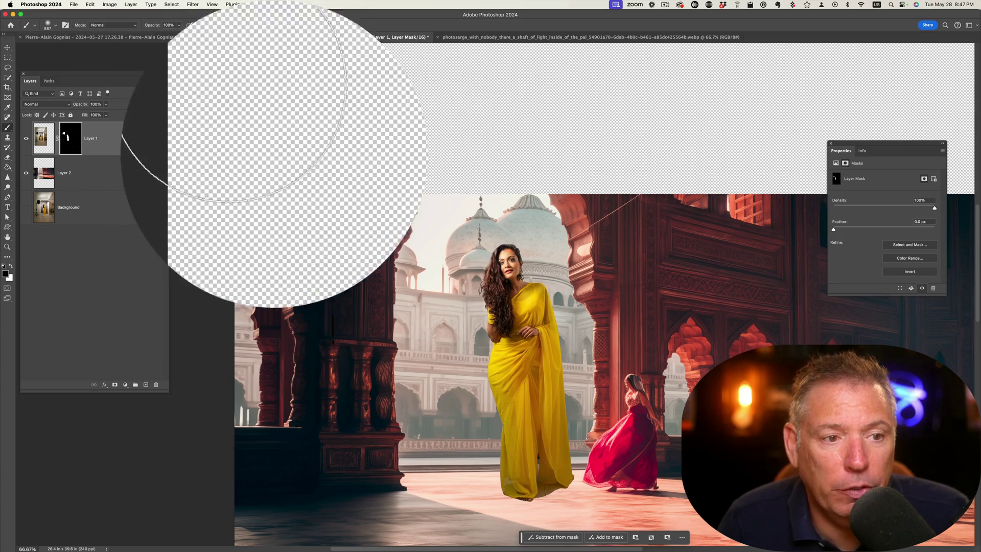
mouse_move(368, 169)
mouse_down()
mouse_move(373, 198)
mouse_move(307, 327)
mouse_move(337, 215)
mouse_move(306, 266)
mouse_up()
Step: Scale the model down further to about 67.51% and stand her just beside the woman in the red dress as a size match
key(z)
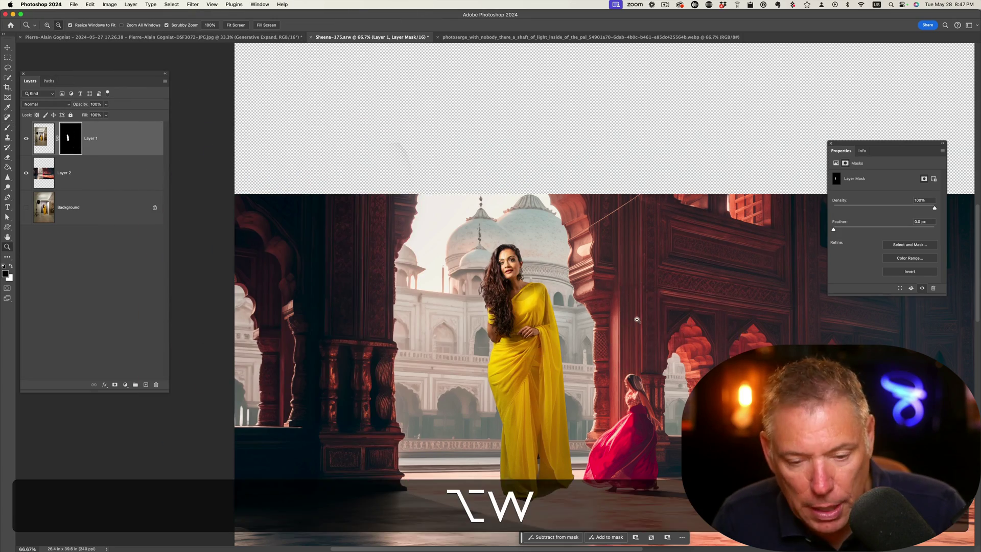
alt+click(625, 332)
alt+click(618, 345)
alt+click(608, 359)
click(494, 301)
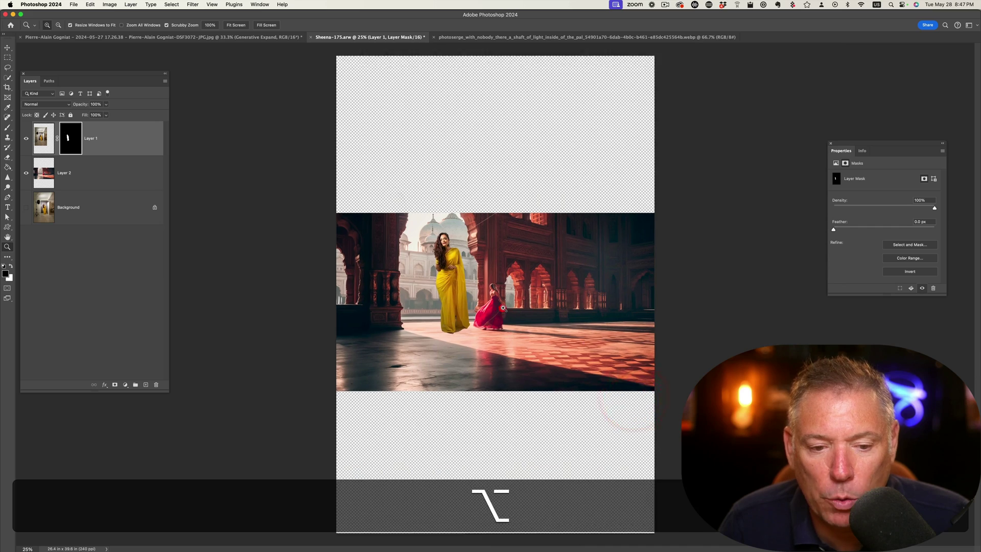
click(494, 301)
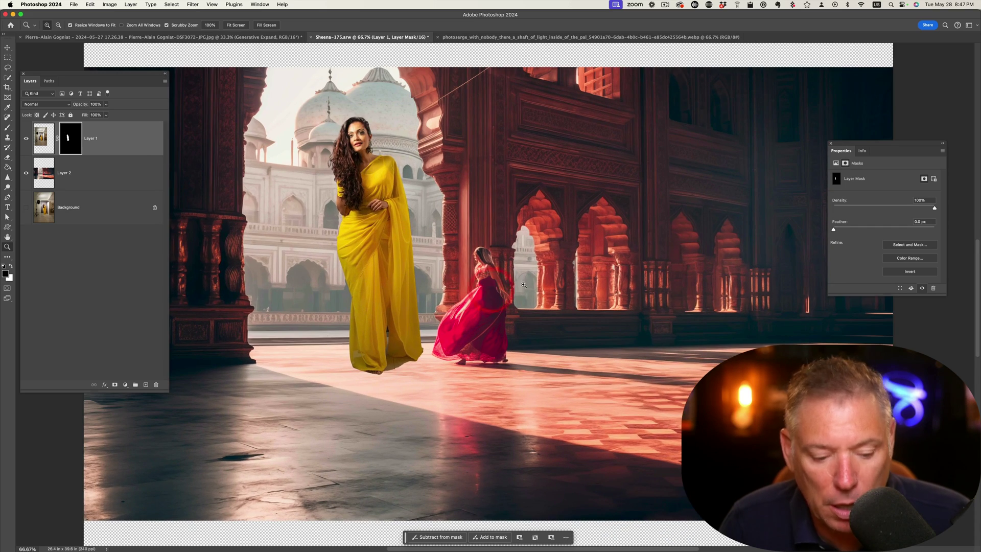
key(alt+super+w)
key(super+t)
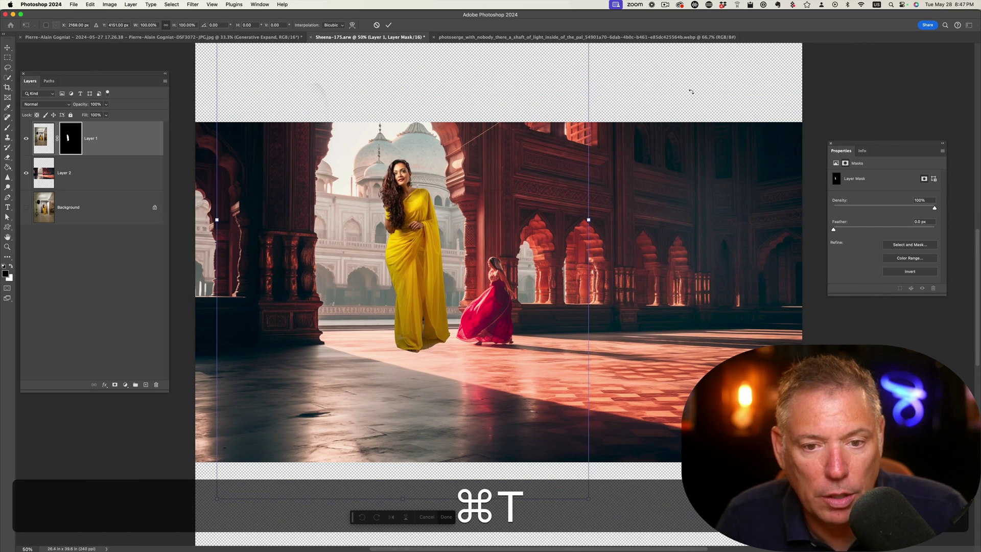
drag(577, 220, 529, 220)
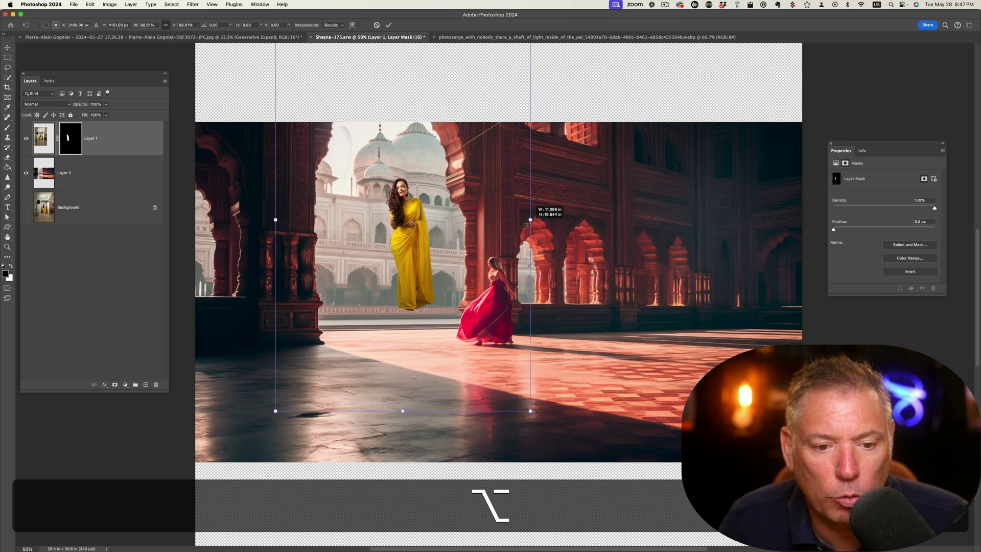
drag(422, 228, 445, 268)
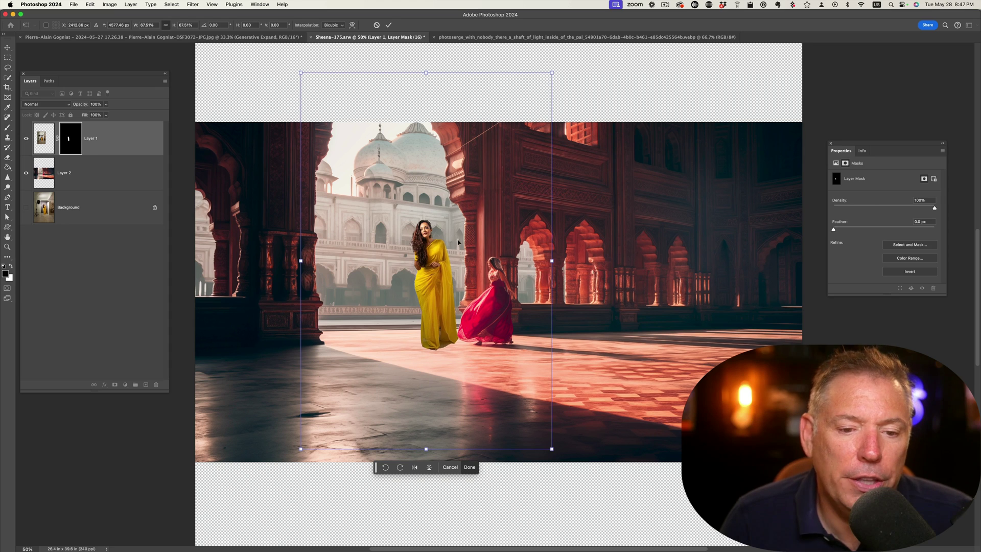
drag(443, 283, 445, 279)
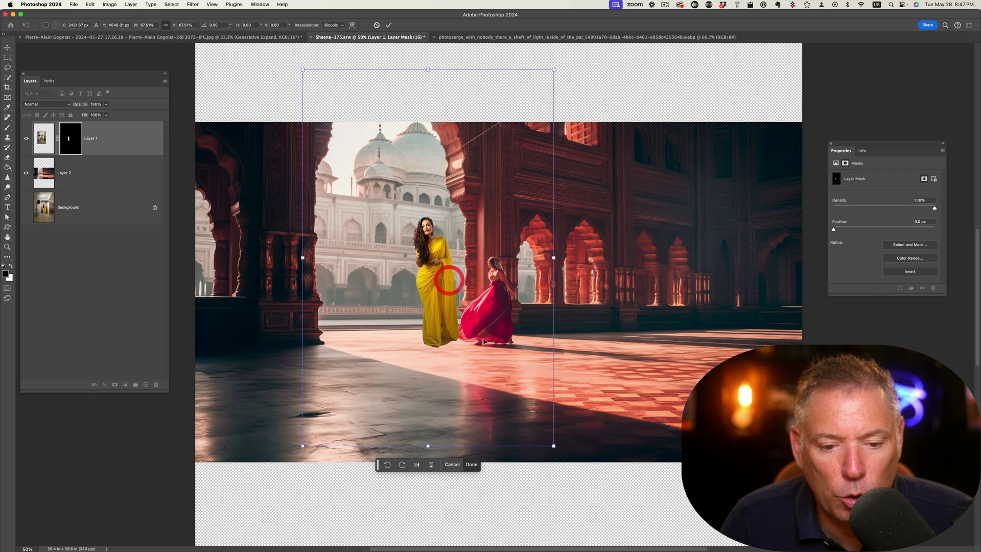
drag(443, 316, 446, 320)
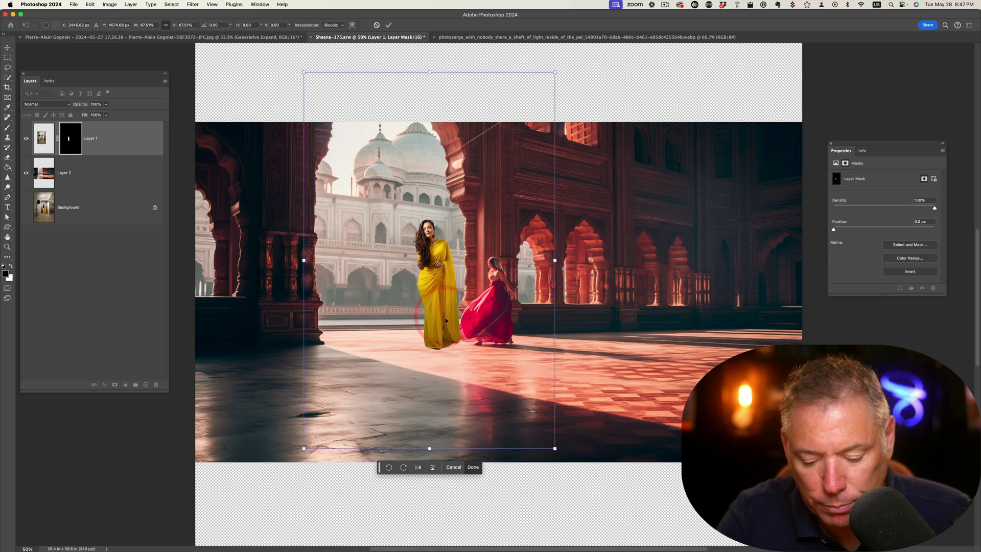
key(Return)
Step: Hide Layer 1 and make the palace layer, Layer 2, active for editing around the woman in the red dress
click(487, 297)
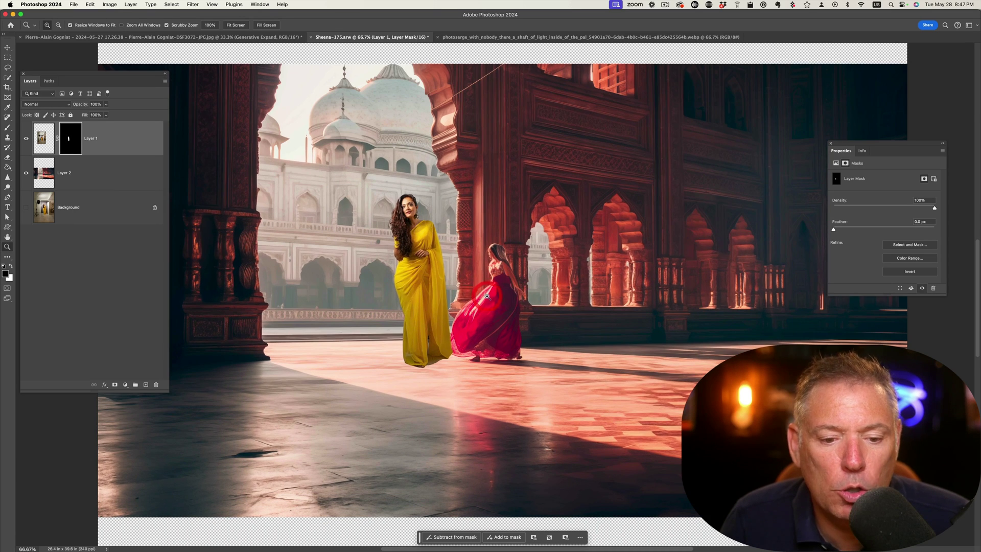
click(27, 138)
click(43, 169)
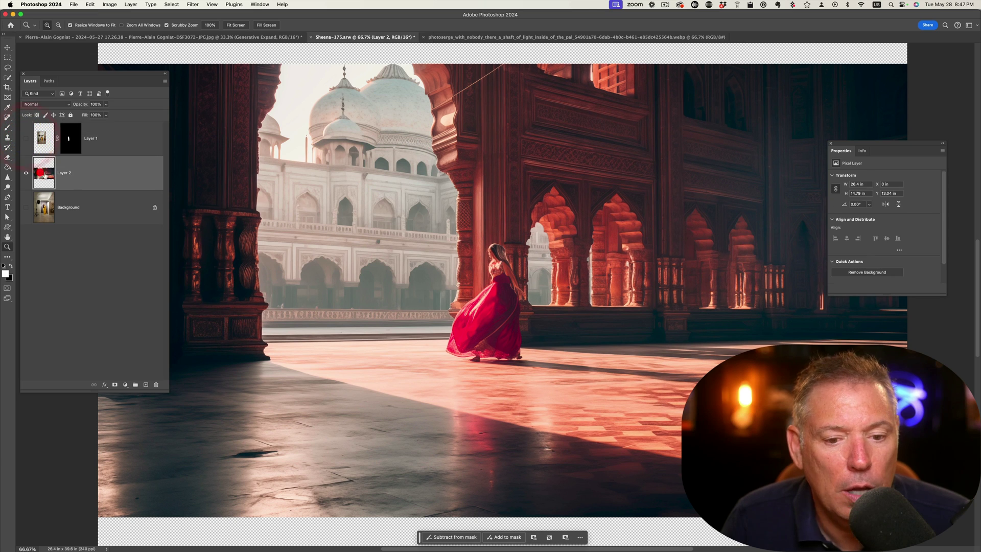
click(492, 282)
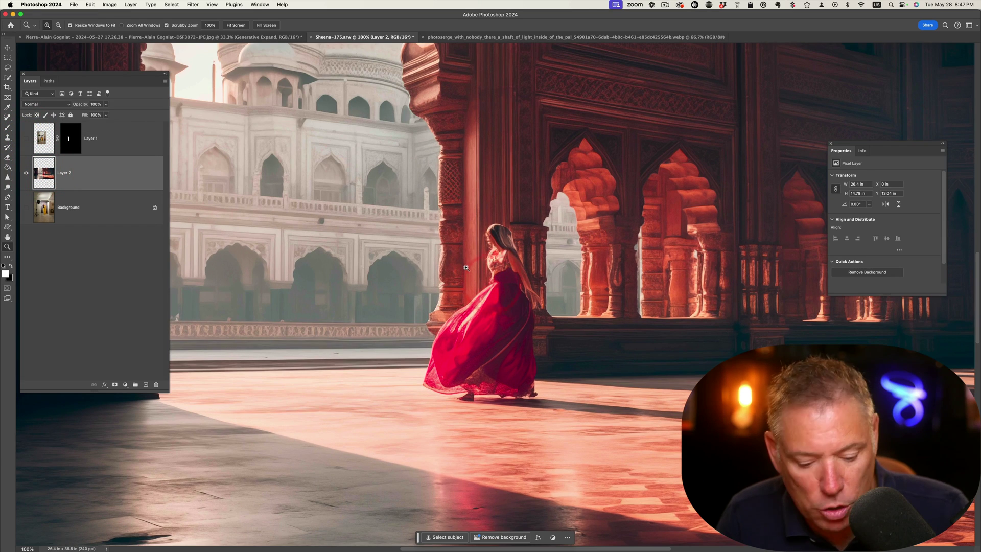
Step: Lasso loosely around the woman in the red dress with a 20 px feather and run Generative Fill with an empty prompt
key(l)
mouse_move(518, 217)
mouse_down()
mouse_move(479, 216)
mouse_move(442, 267)
mouse_up()
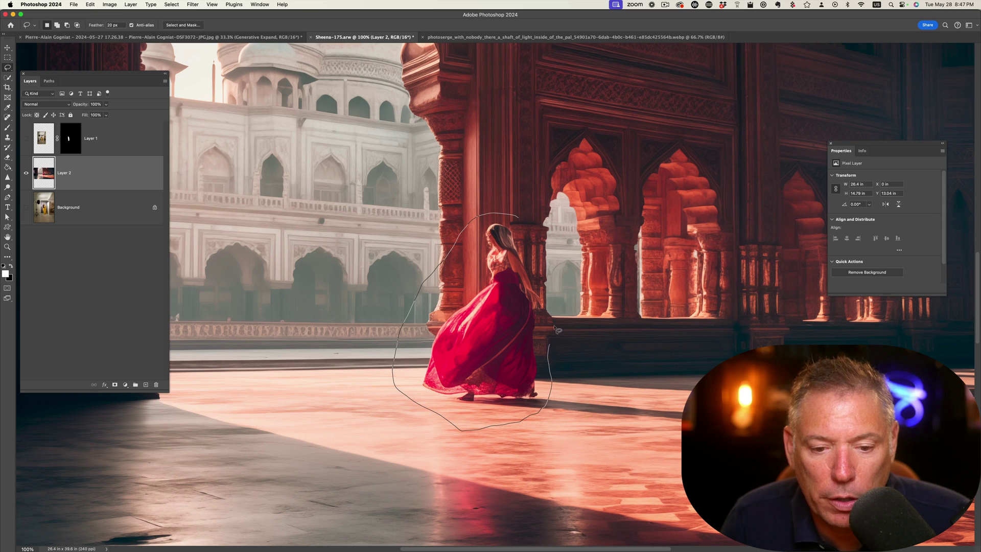
drag(551, 240, 550, 236)
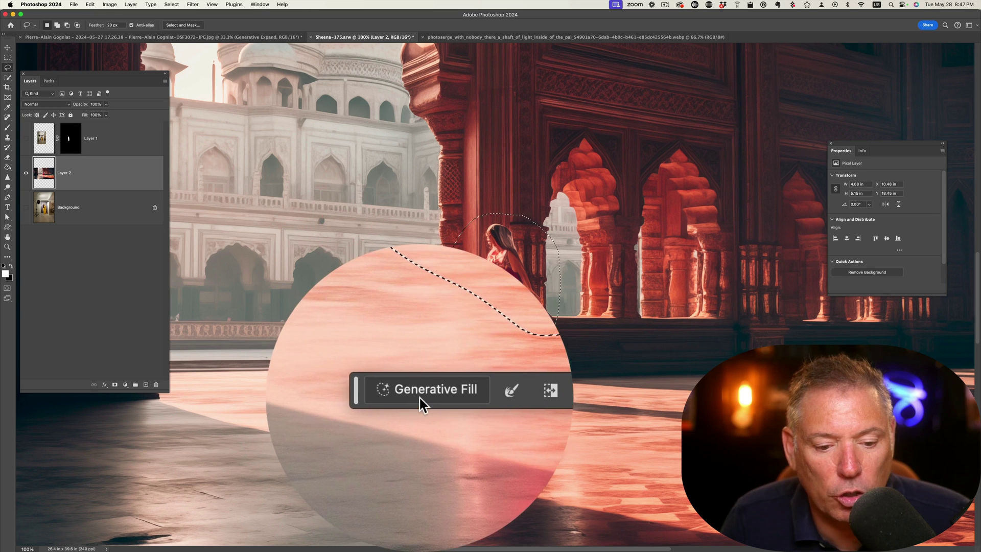
click(424, 452)
click(551, 403)
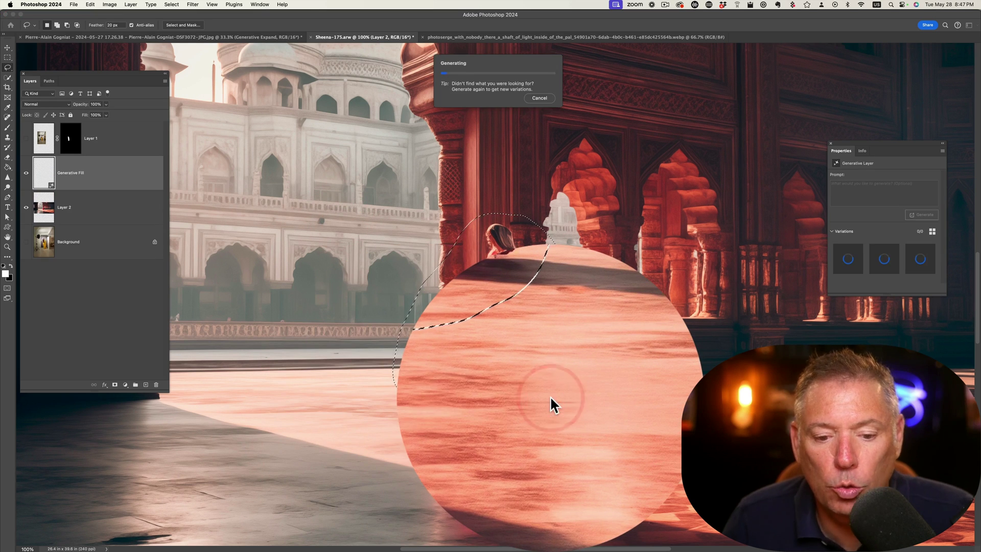
Step: Compare the three generated variations, keep the second one, and show the model on Layer 1 again
key(ctrl+p)
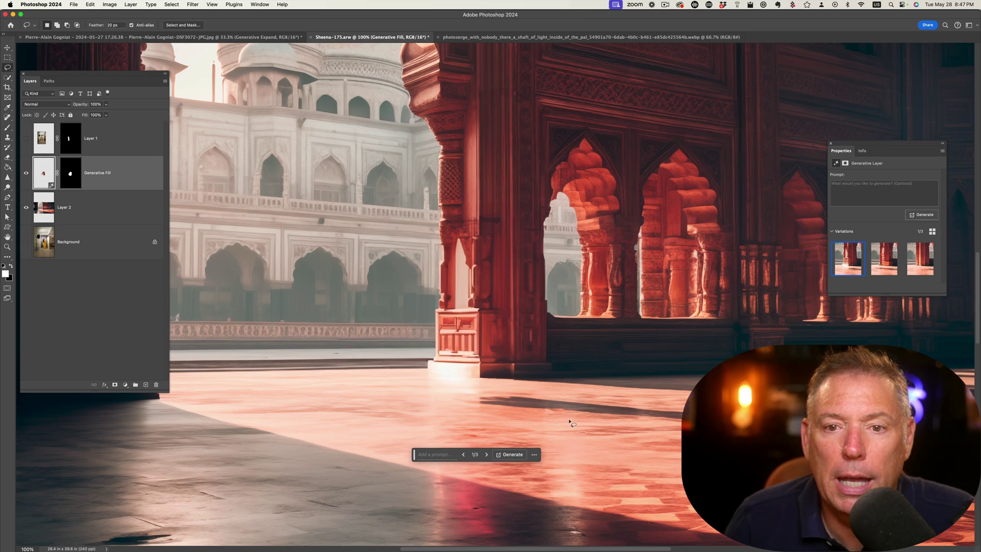
click(883, 266)
click(909, 266)
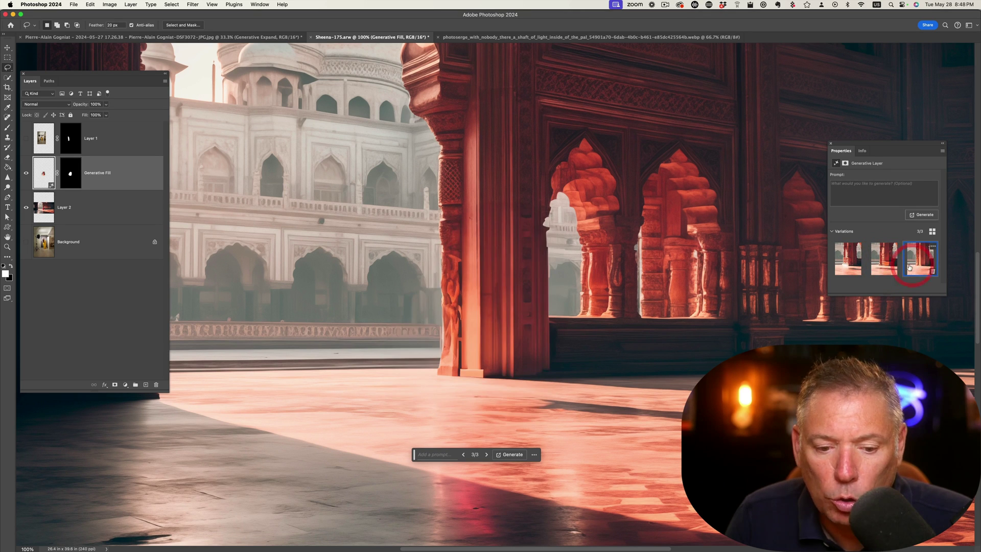
click(887, 261)
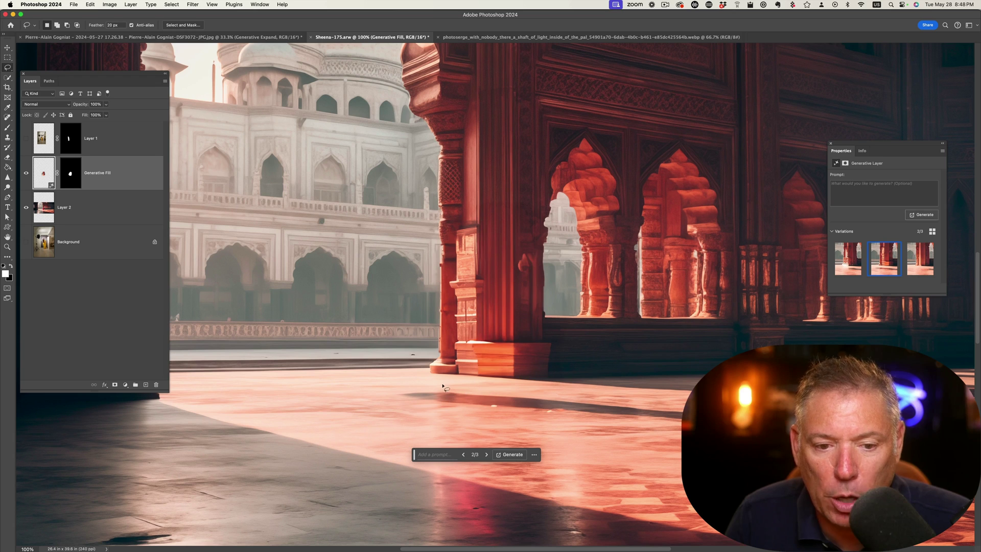
click(25, 139)
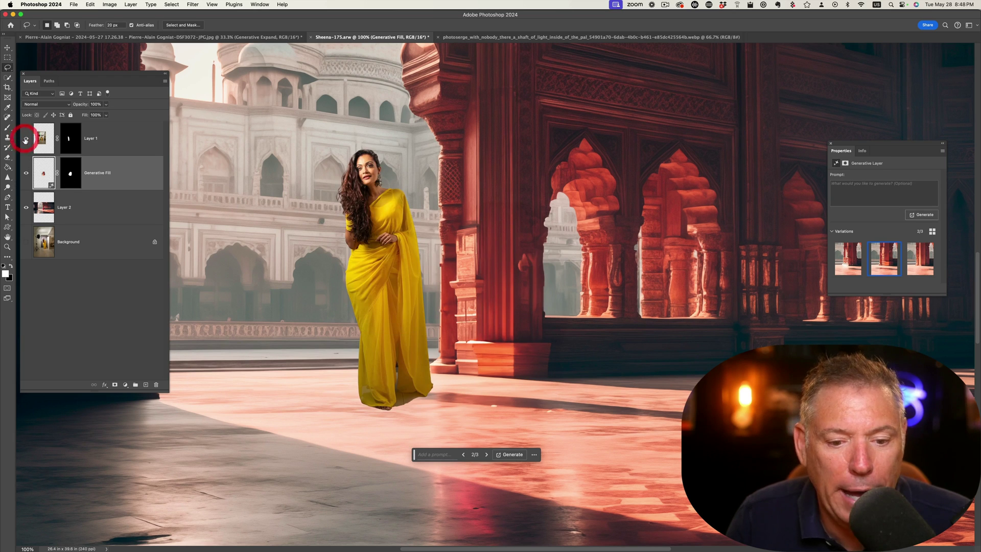
Step: Activate Layer 1's mask with the Brush tool for close-up edge work around the model
key(alt+w)
click(424, 277)
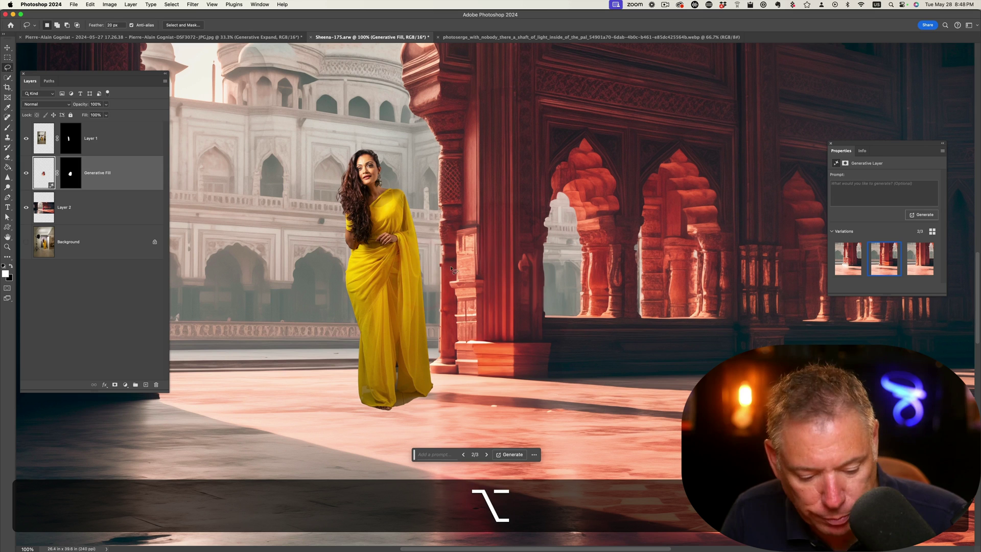
key(z)
click(372, 201)
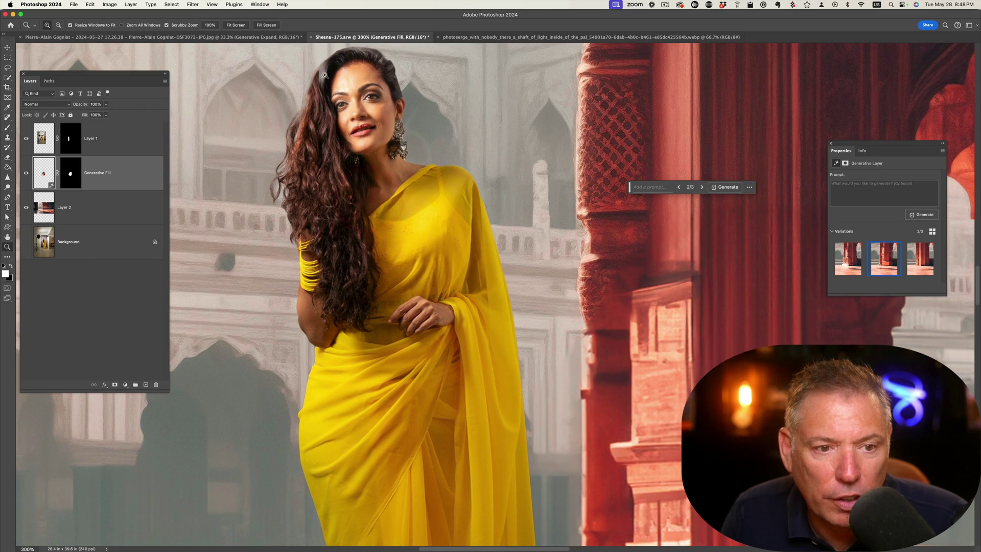
click(71, 139)
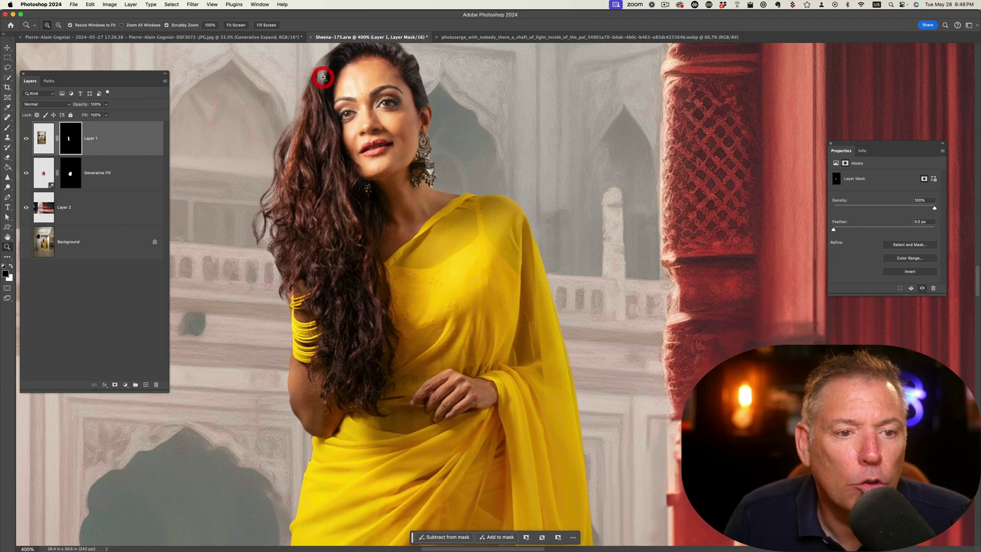
click(319, 68)
key(b)
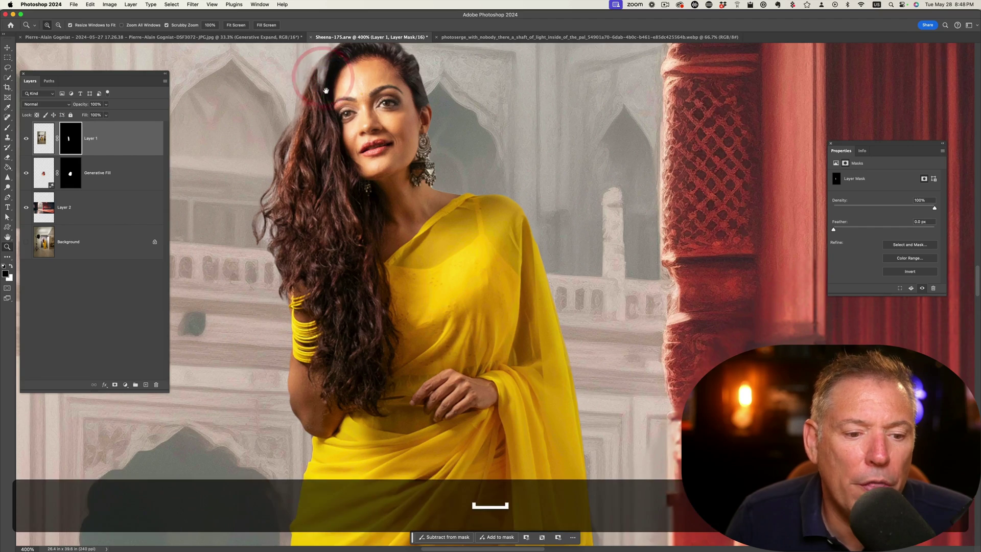
mouse_move(326, 90)
mouse_down()
mouse_move(378, 168)
mouse_move(415, 183)
mouse_up()
key(b)
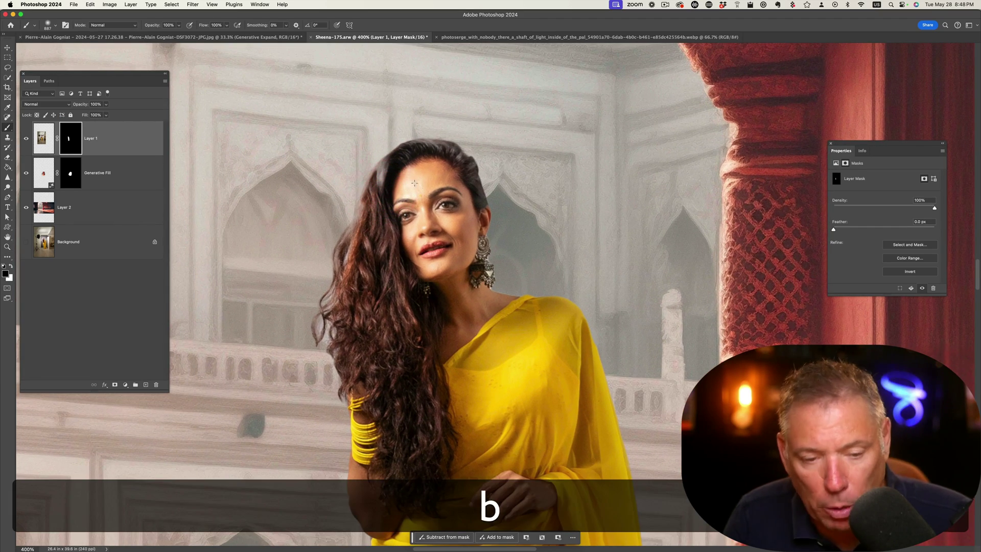
Step: Set the mask brush to 27 px with 80% hardness and make white the foreground colour
drag(557, 193, 516, 194)
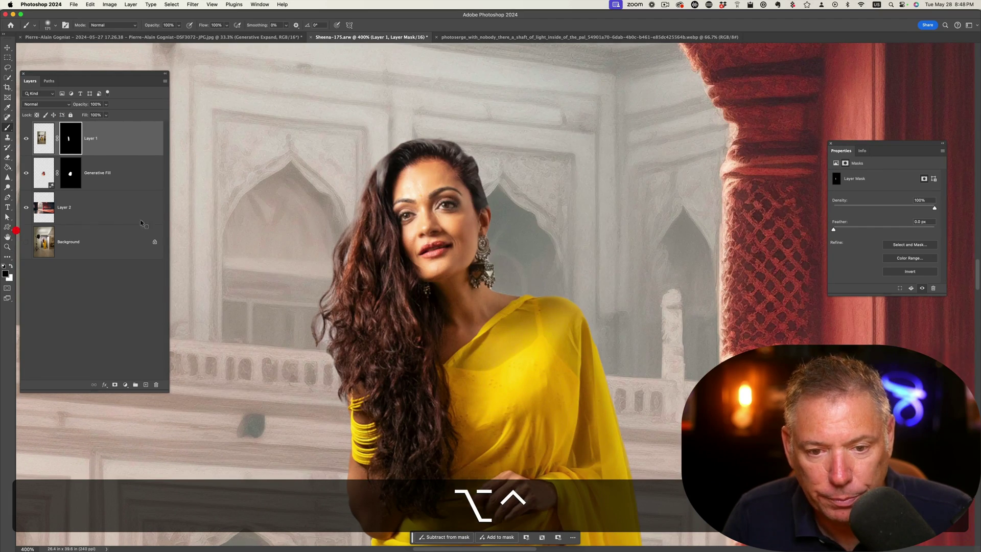
drag(552, 226, 442, 238)
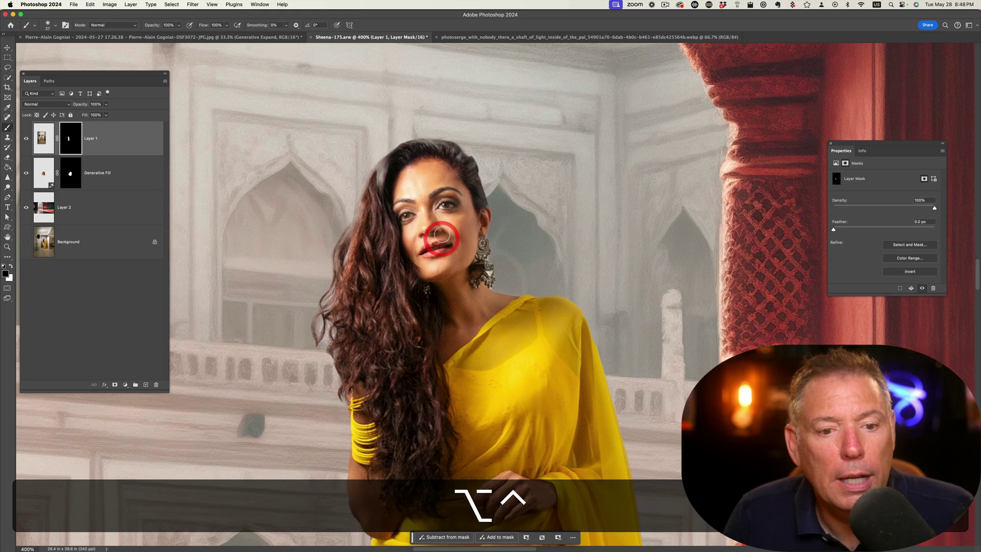
right_click(476, 216)
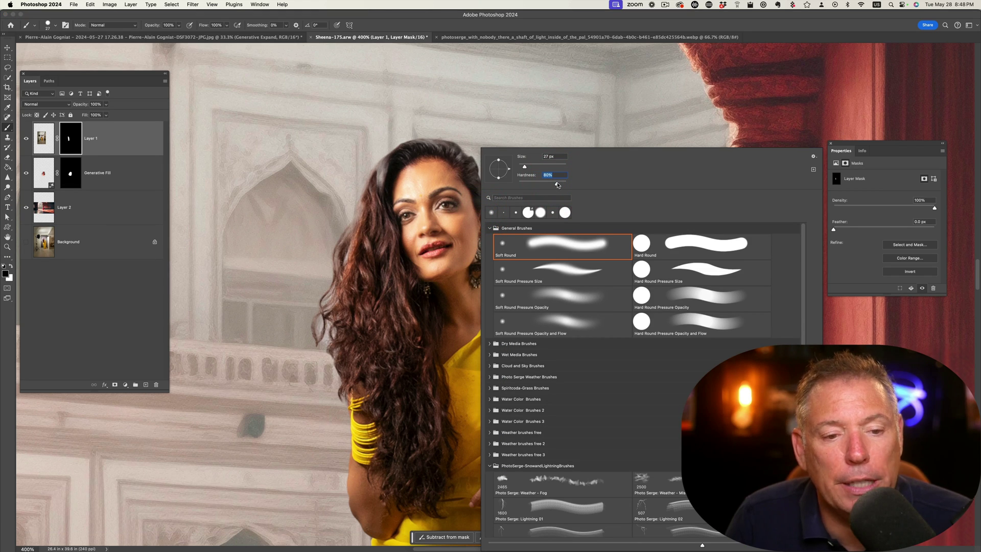
click(5, 275)
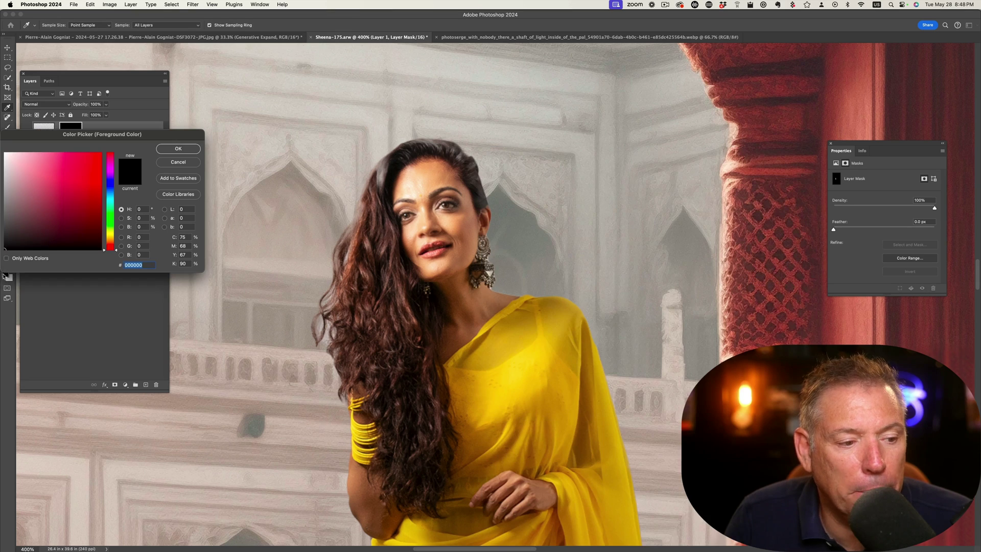
click(168, 149)
key(x)
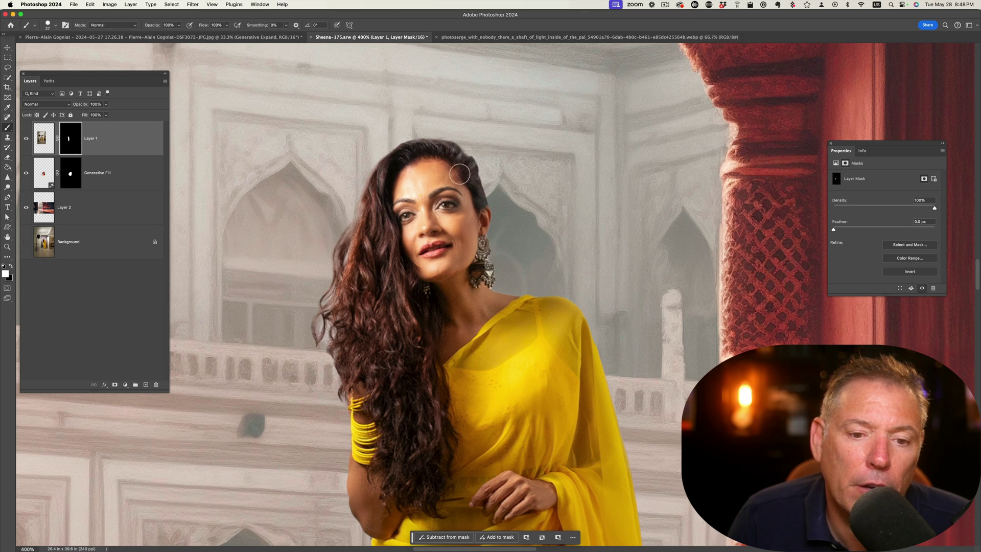
Step: Paint black on Layer 1's mask with a smaller brush to remove the leftover studio floor beneath the sari hem and beside the foot
key(space)
scroll(458, 166, down, 10)
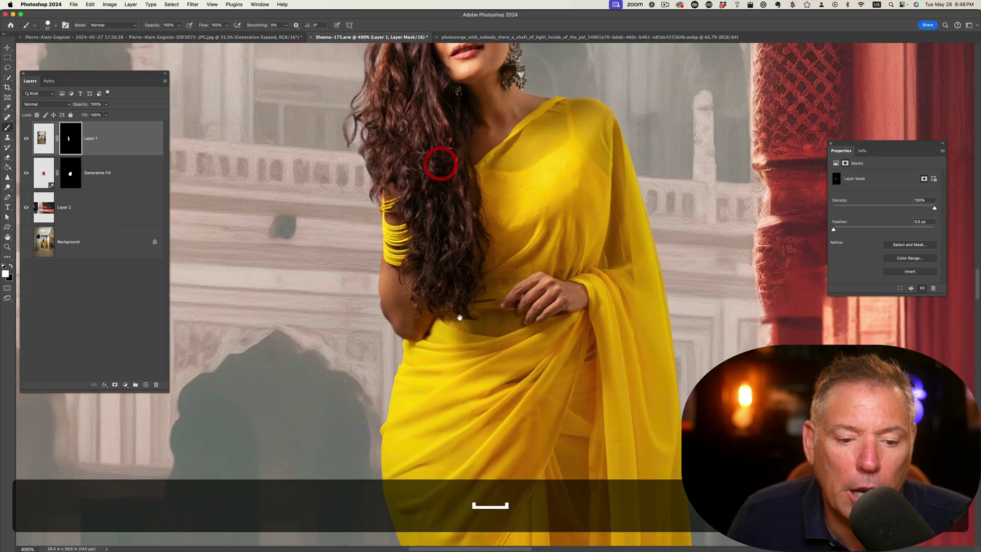
scroll(454, 376, down, 15)
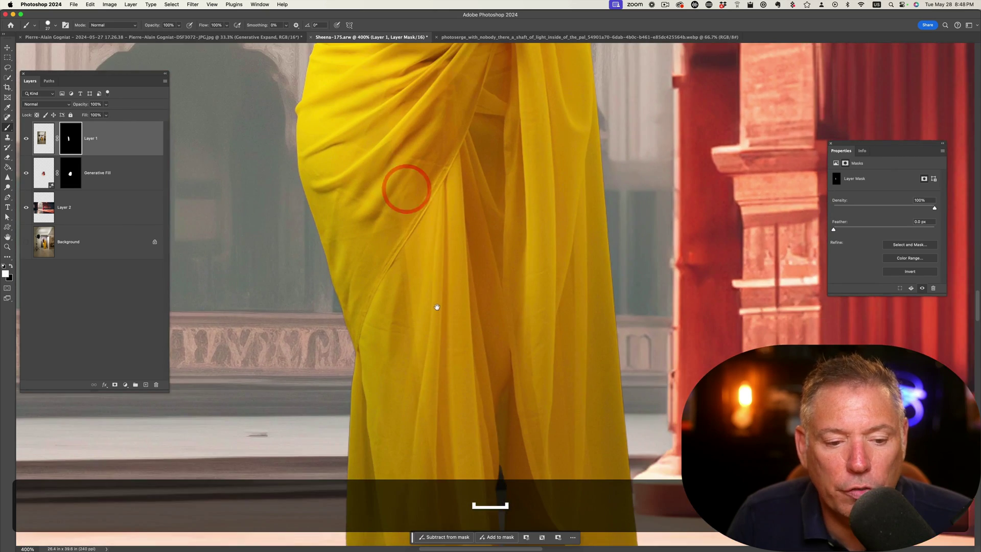
scroll(386, 258, right, 2)
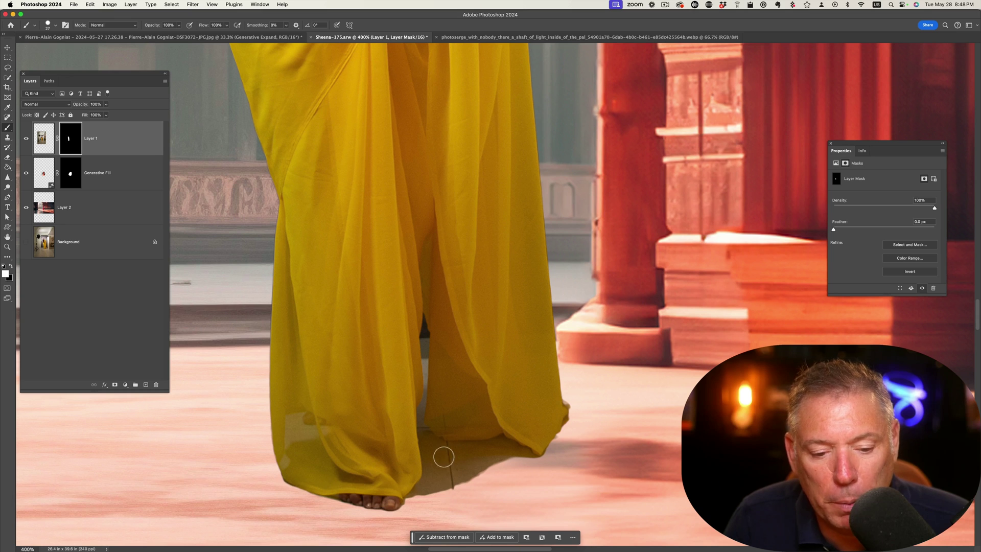
drag(511, 470, 506, 467)
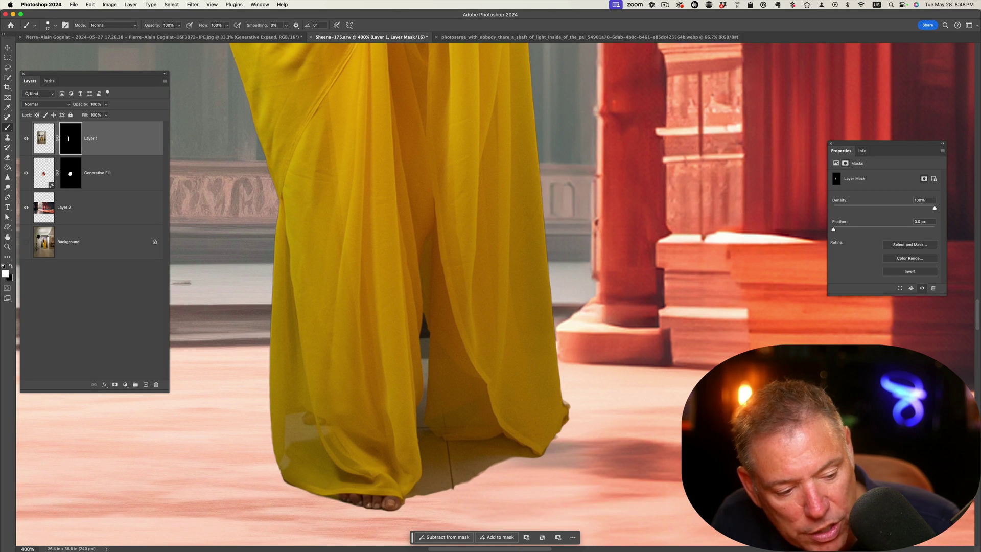
key(z)
click(371, 355)
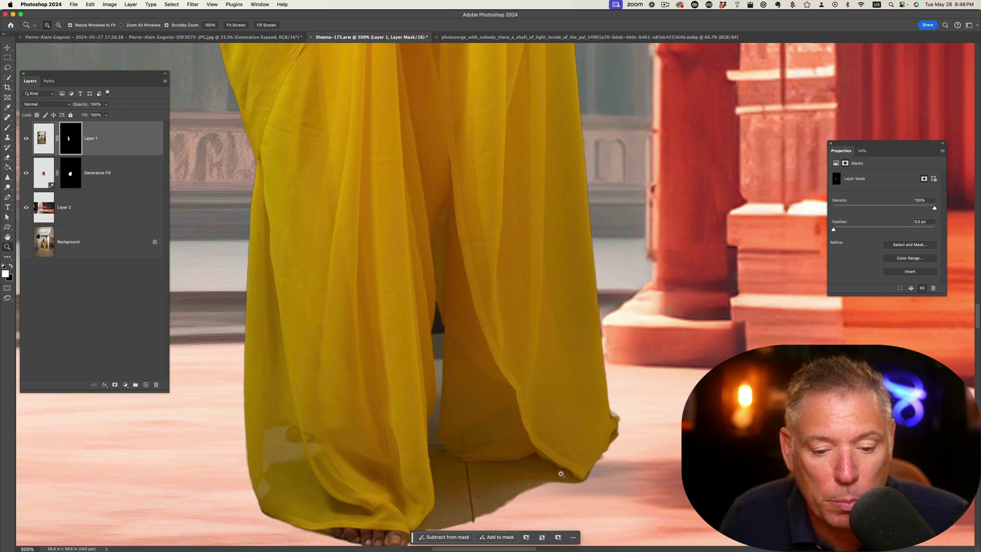
key(b)
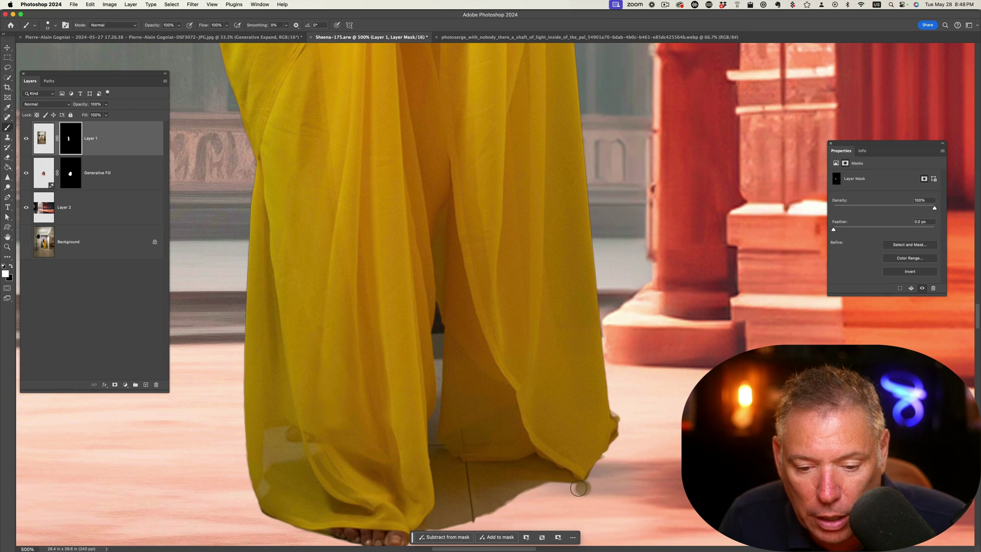
key(x)
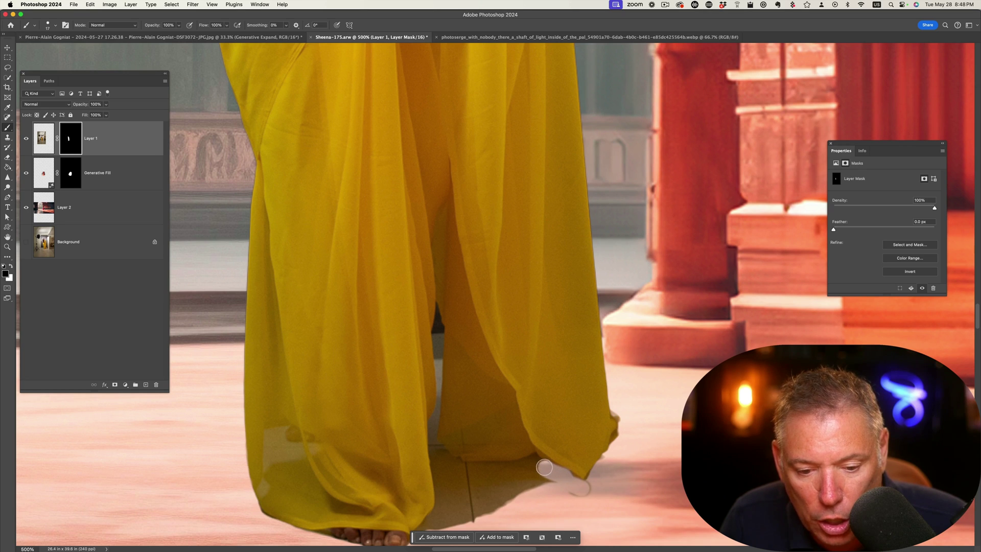
key(super+w)
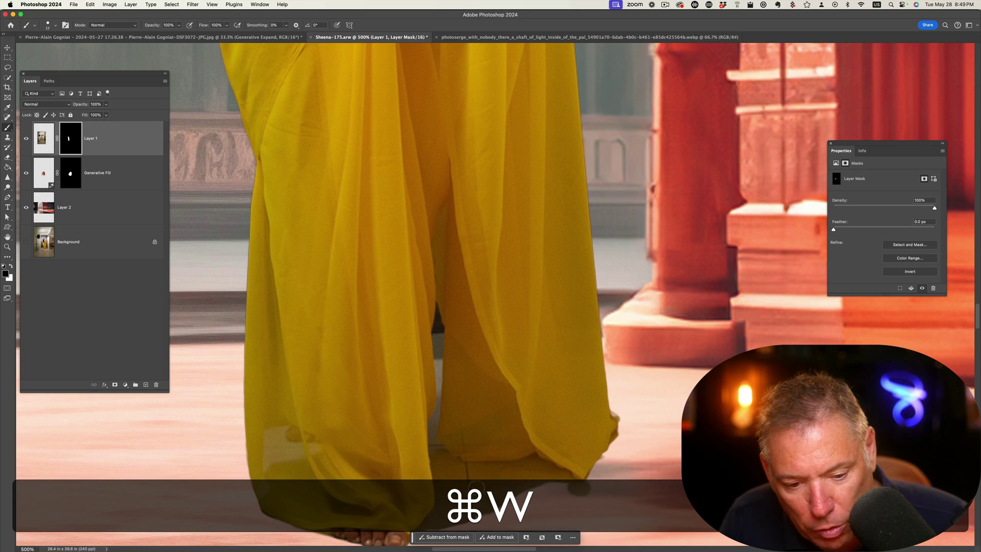
drag(467, 466, 475, 517)
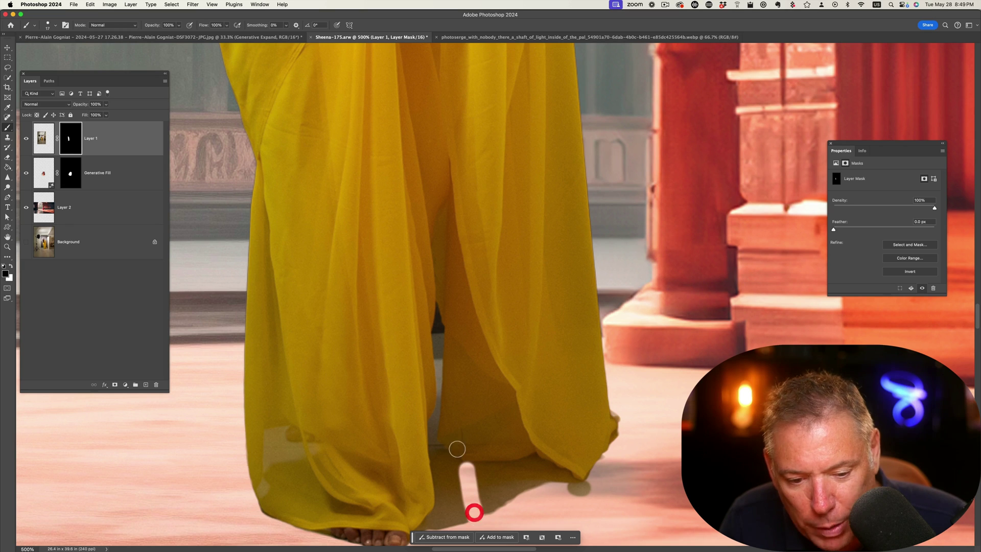
key(super+z)
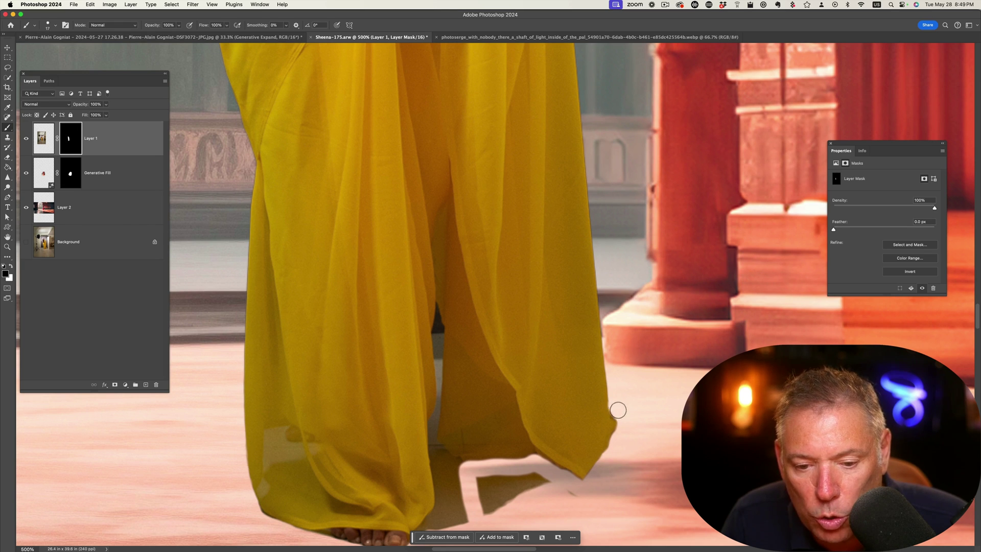
scroll(616, 415, down, 6)
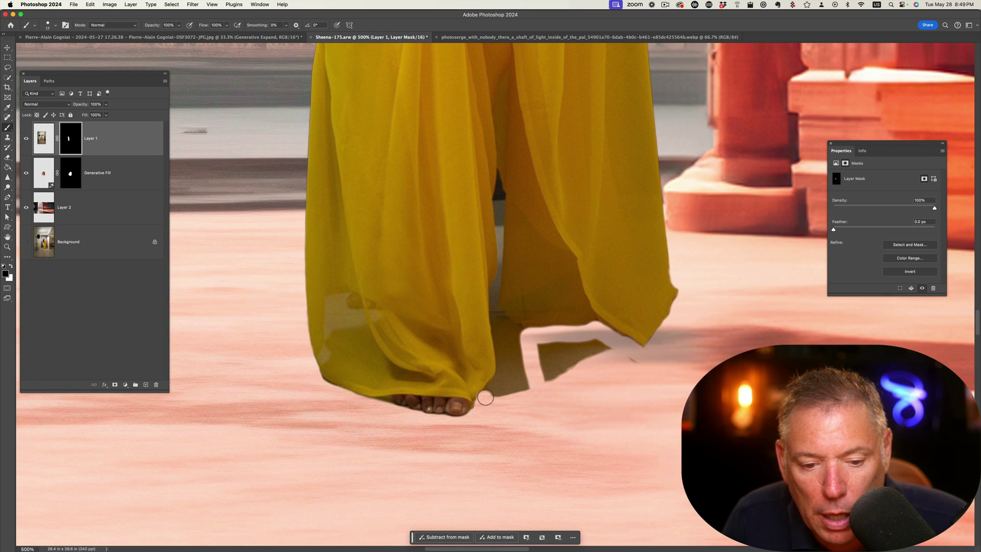
click(501, 379)
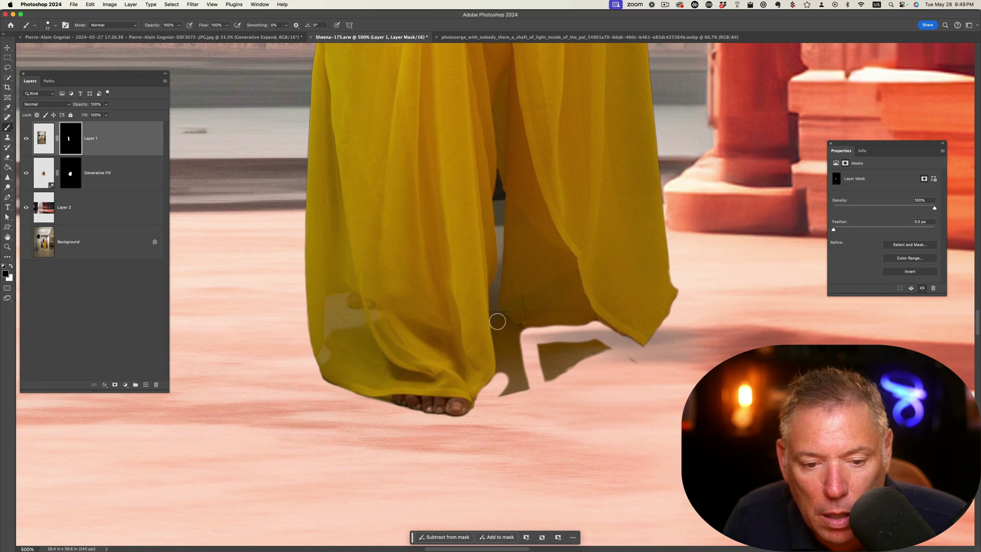
Step: Move the model on Layer 1 slightly right and up with Free Transform, closer to the base of the red column
key(z)
alt+click(509, 332)
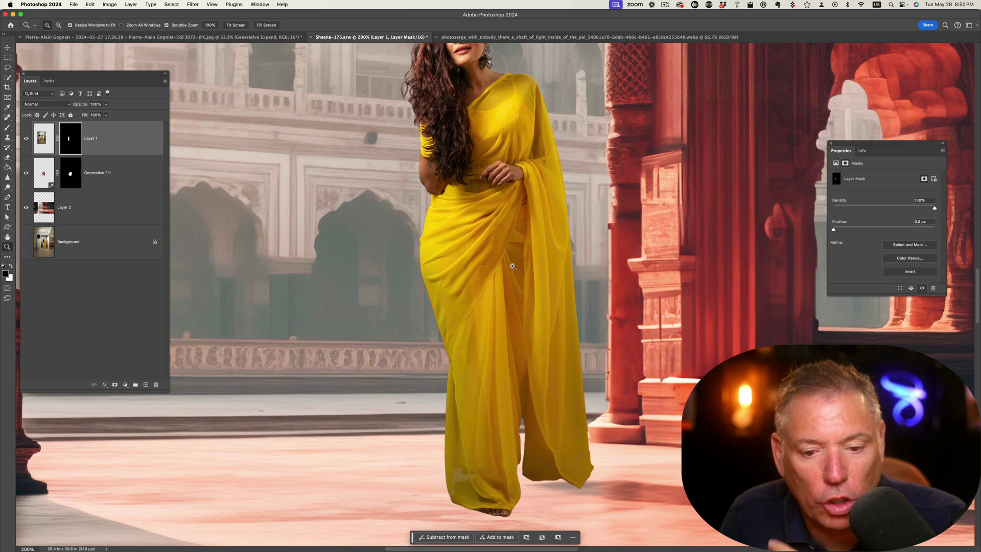
alt+click(557, 292)
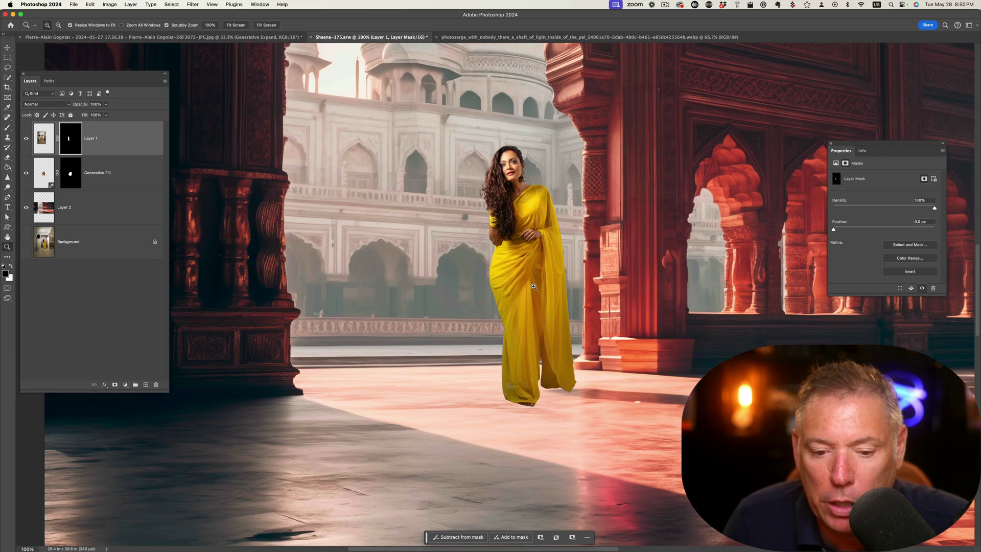
key(super+t)
drag(538, 275, 545, 278)
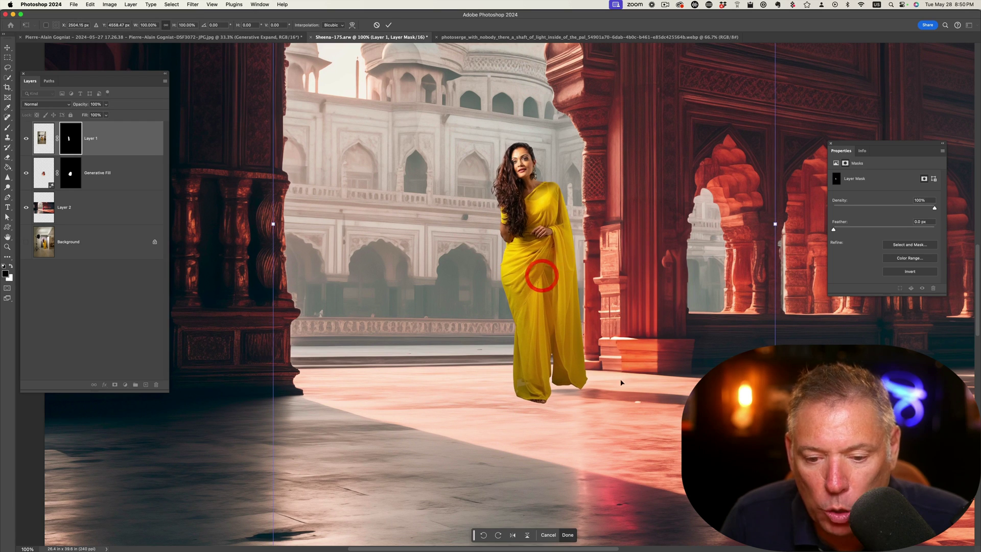
key(Return)
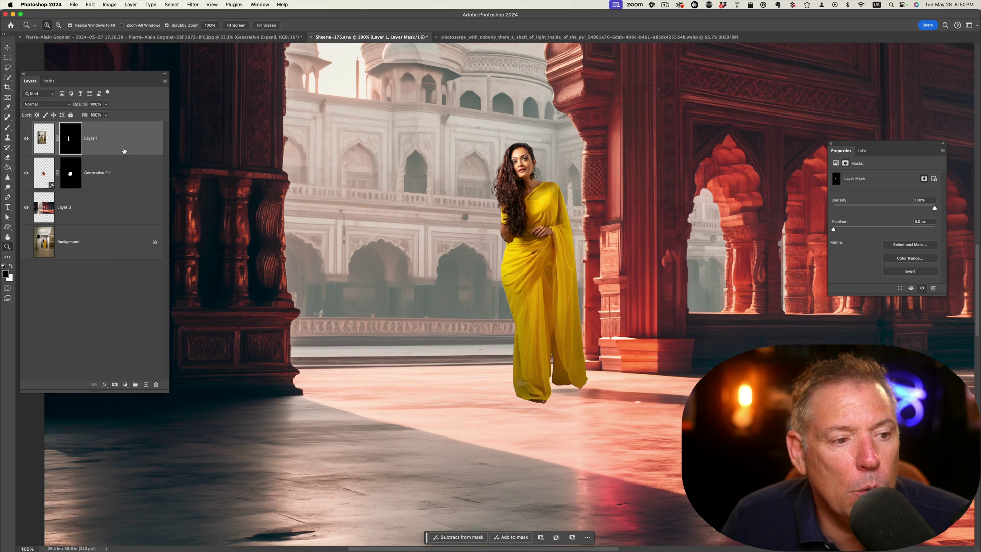
Step: Compare the background with and without the Generative Fill, merge that layer with Layer 2, and add an empty layer above the result
click(118, 165)
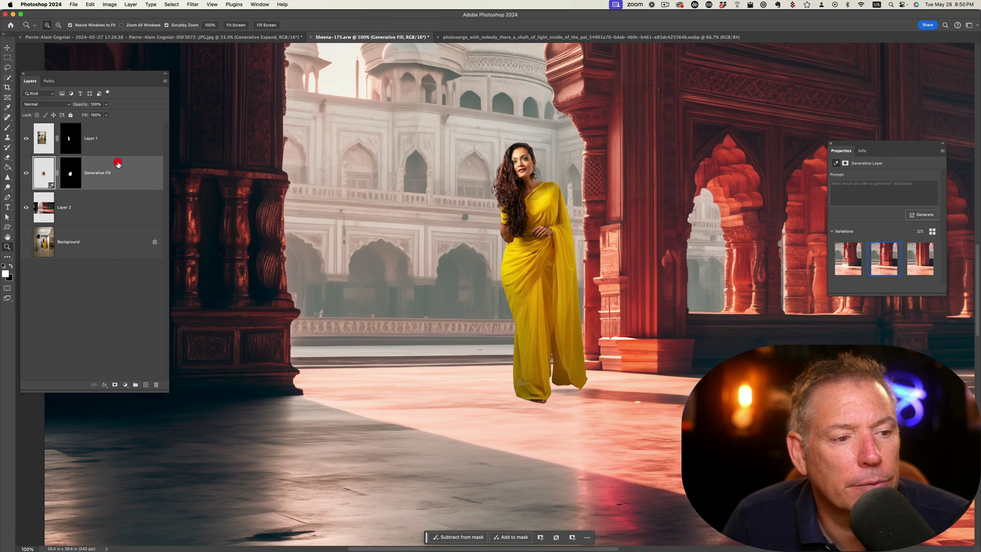
click(26, 174)
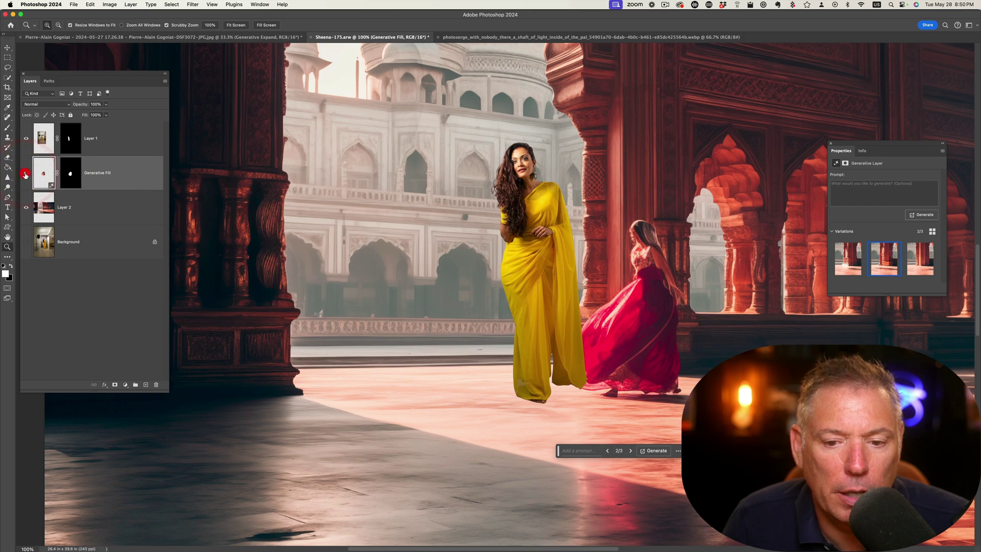
click(26, 173)
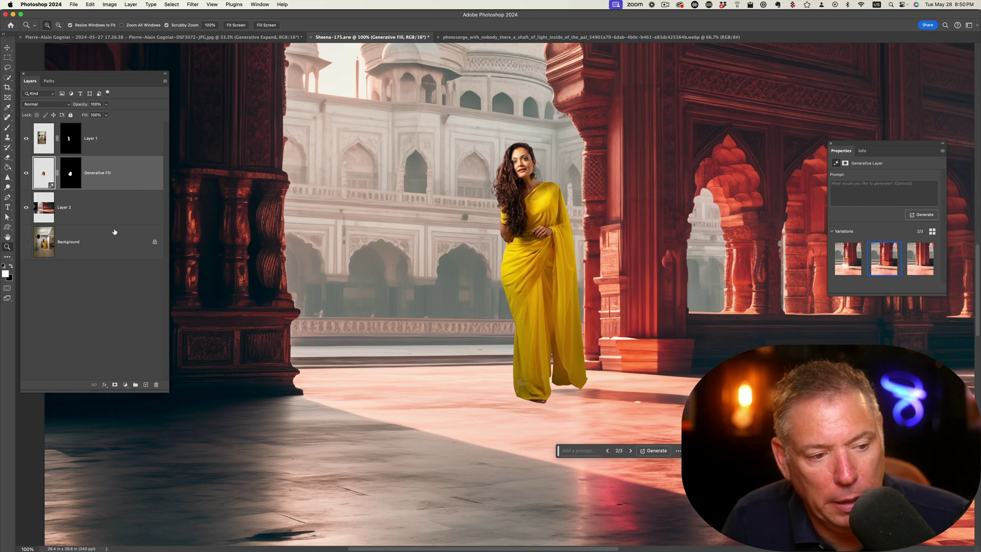
shift+click(109, 210)
key(super+e)
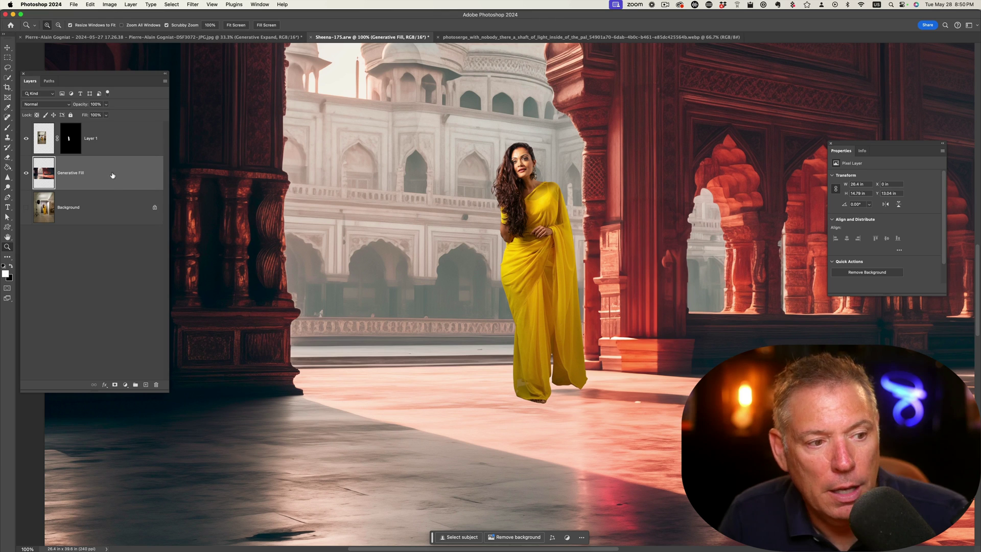
click(146, 385)
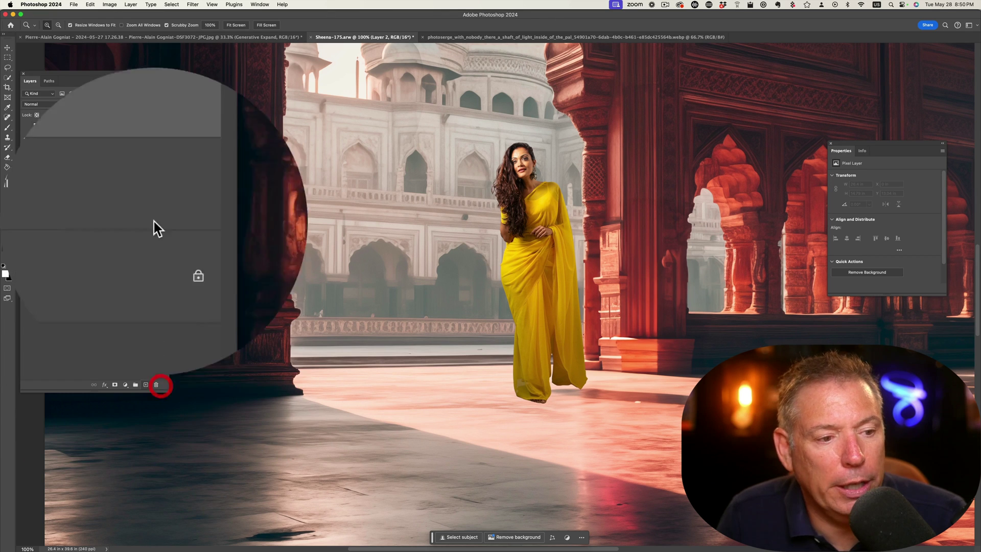
Step: Rename the new empty layer above the Generative Fill layer as Shadow
double_click(65, 172)
text(SHadow)
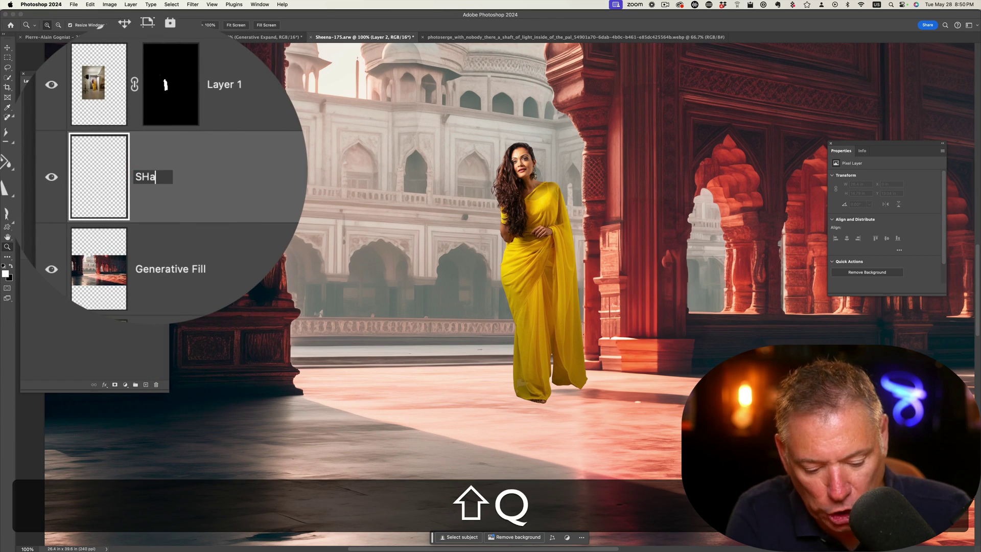
key(Return)
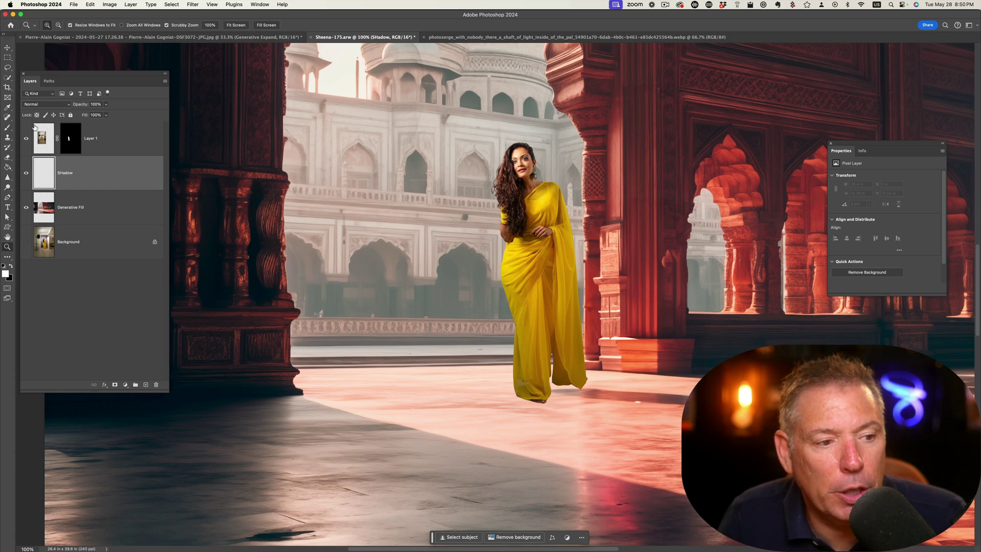
Step: Fill the model's silhouette with black on the Shadow layer using a selection loaded from Layer 1's mask, and deselect
super+click(73, 143)
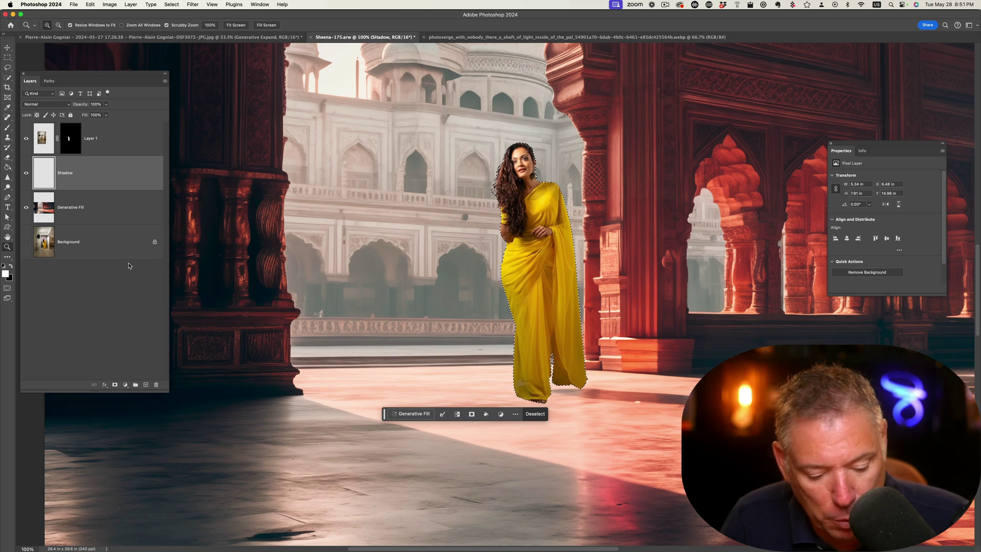
key(d)
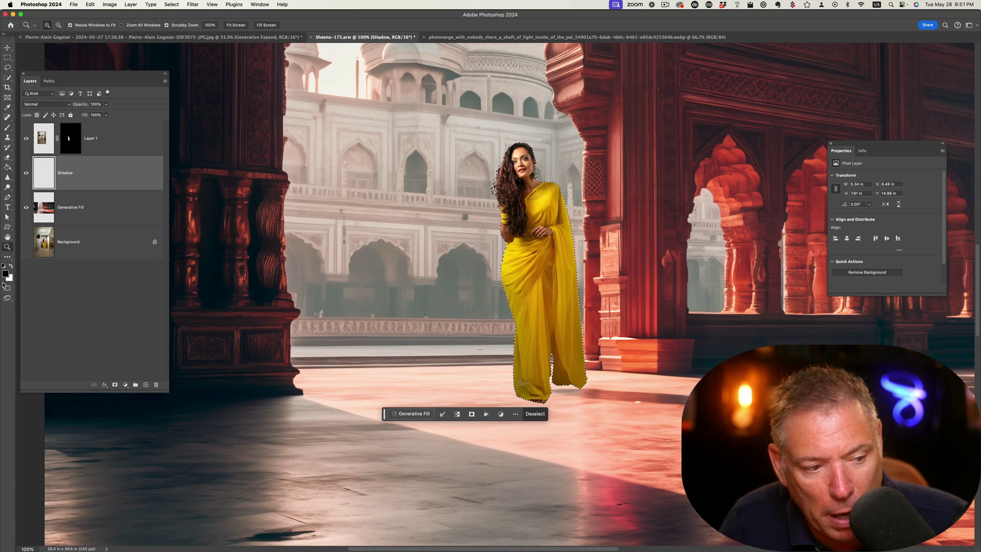
click(94, 8)
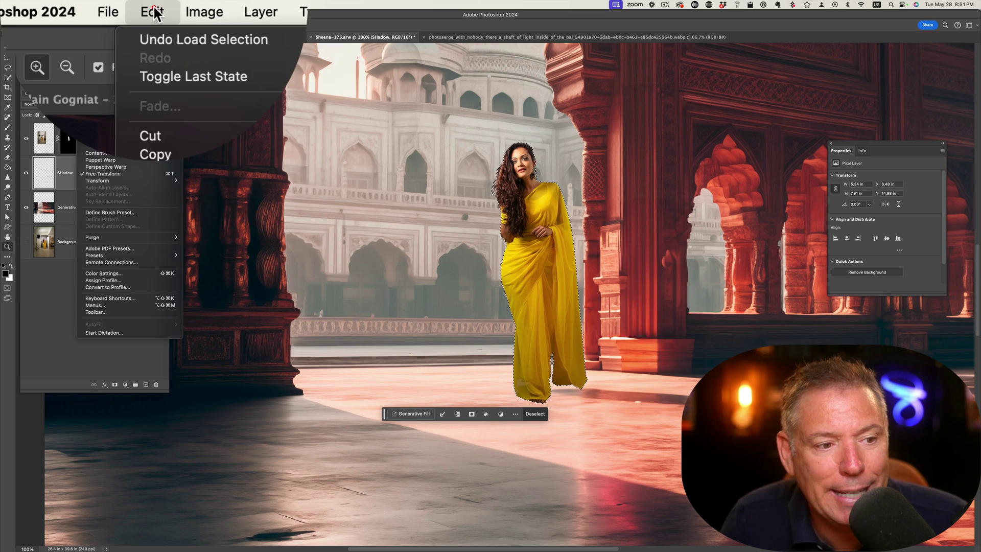
click(156, 161)
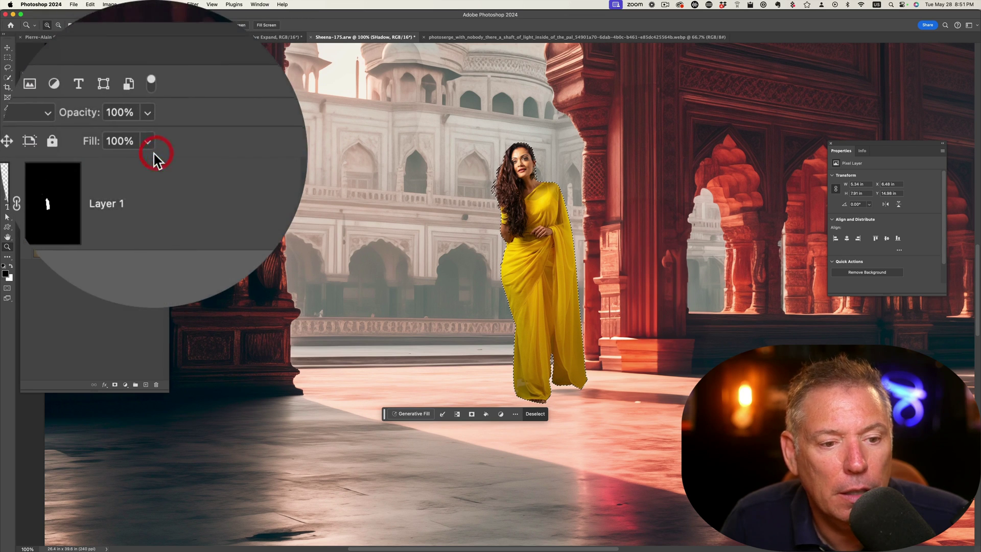
click(383, 146)
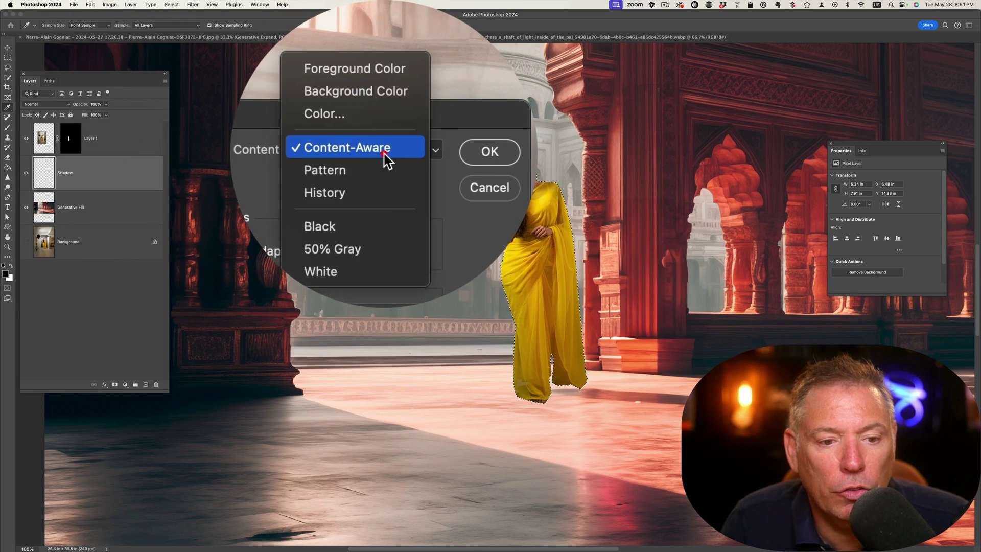
click(384, 169)
click(422, 145)
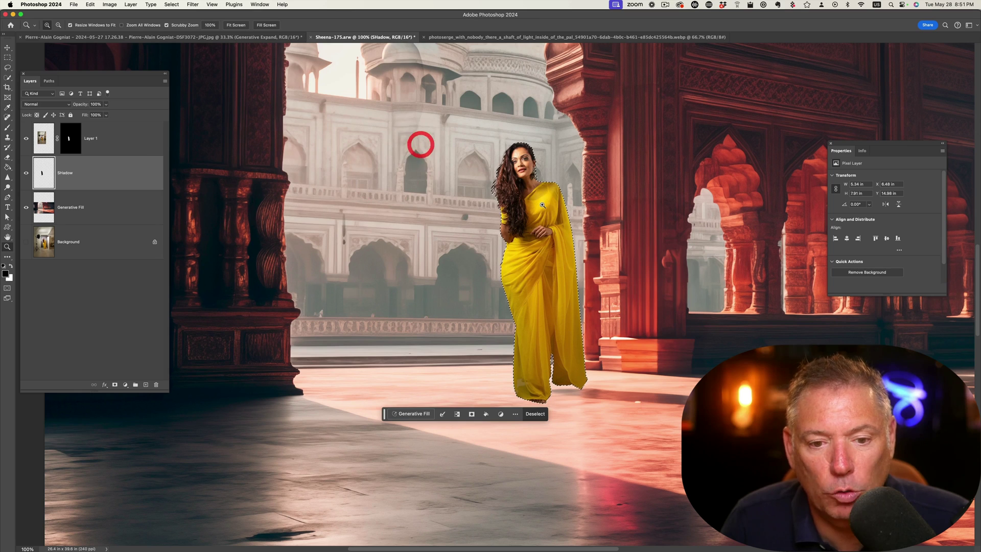
key(z)
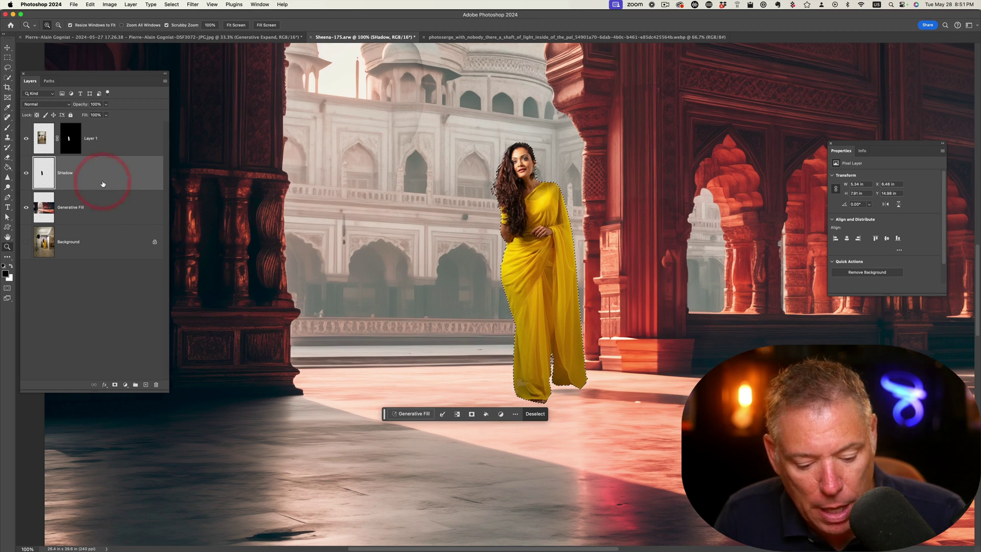
click(178, 16)
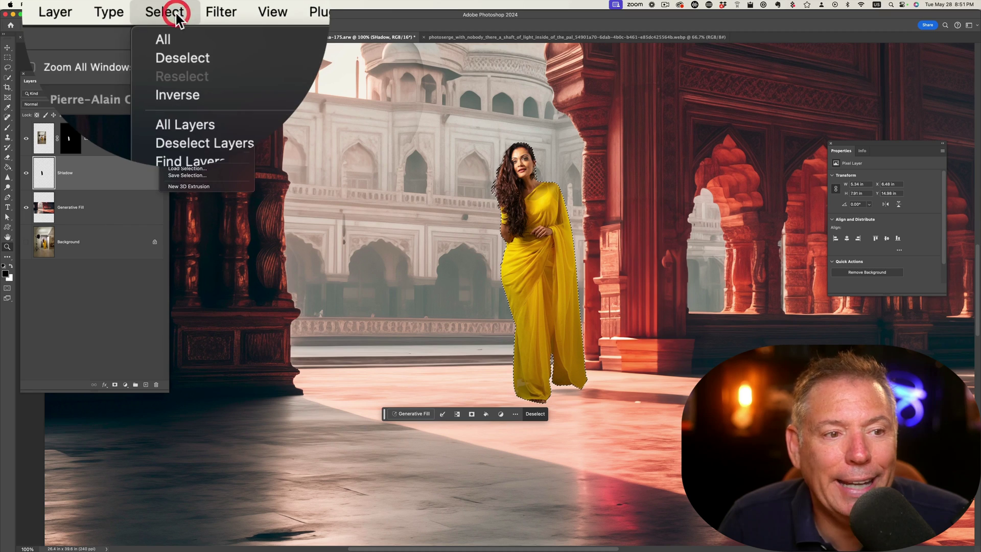
click(180, 63)
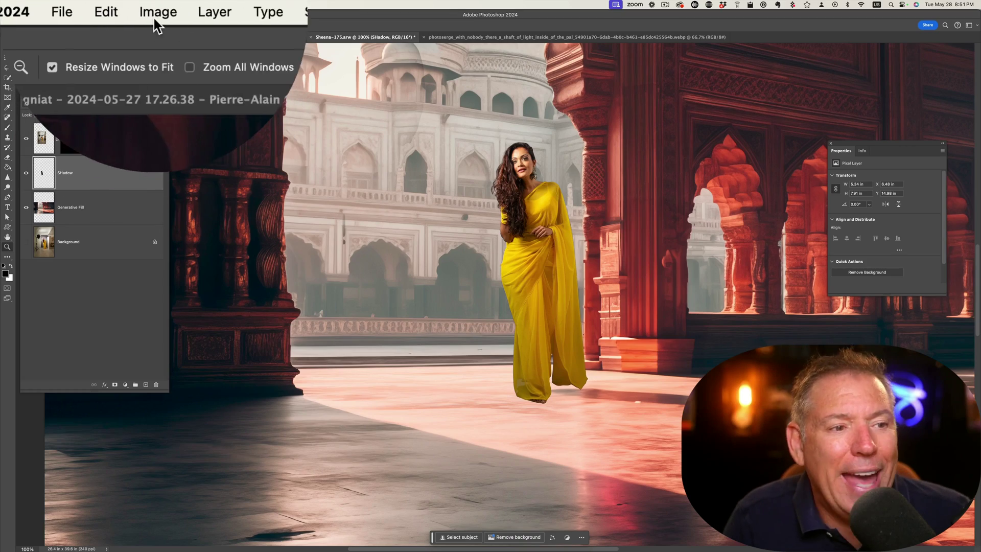
click(88, 6)
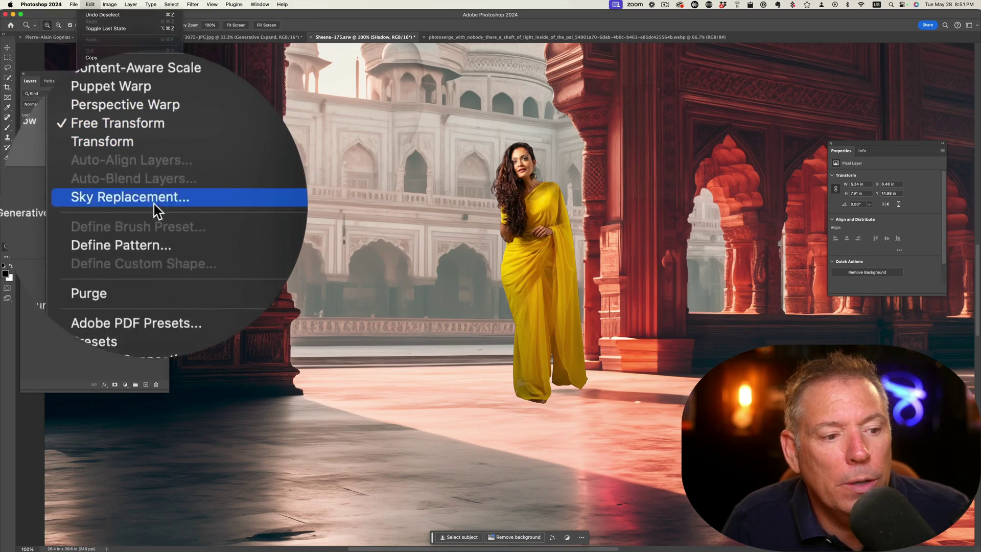
mouse_move(155, 181)
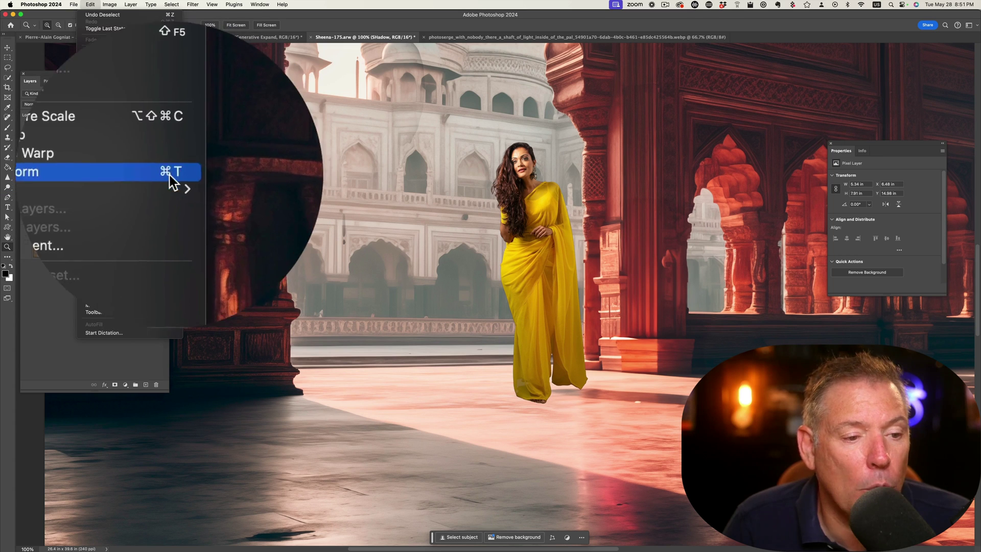
click(164, 171)
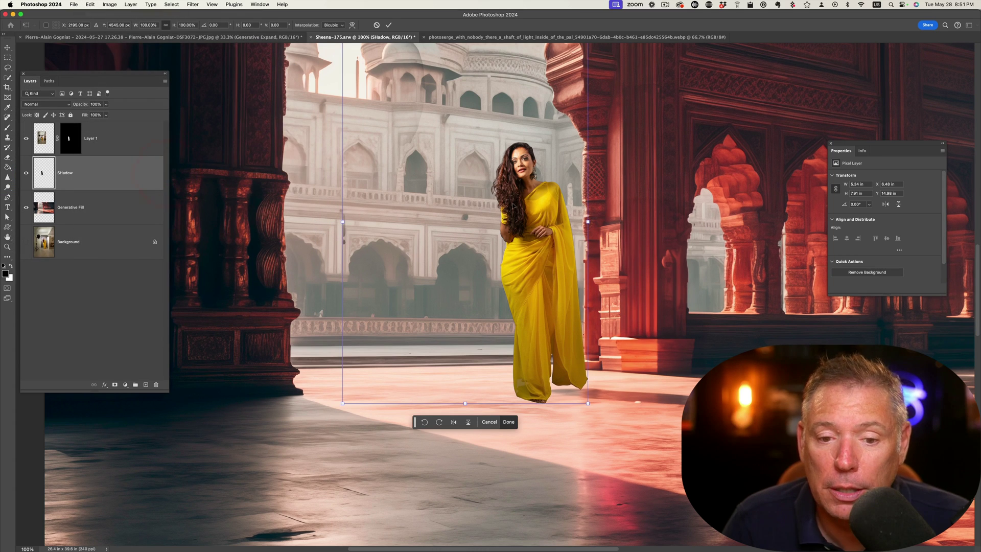
key(w)
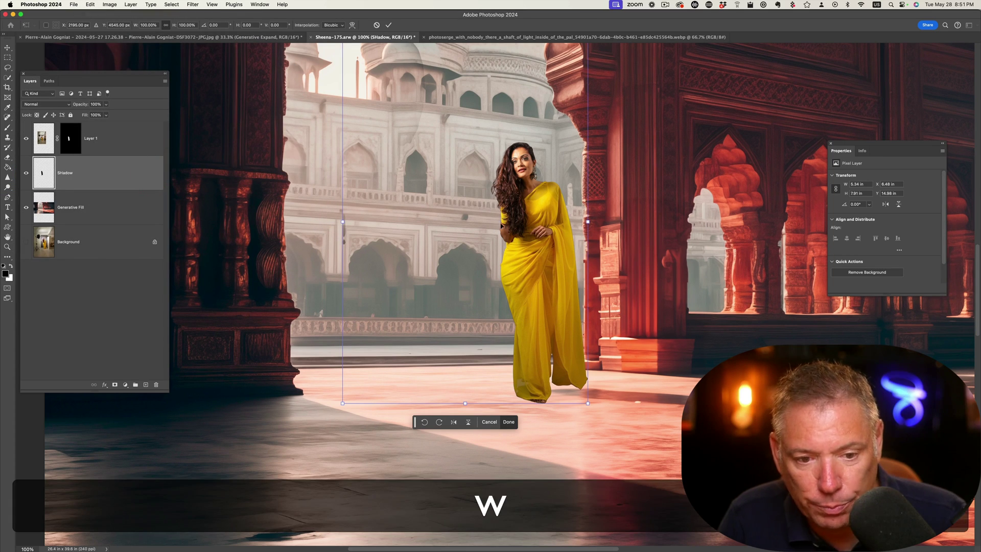
key(Escape)
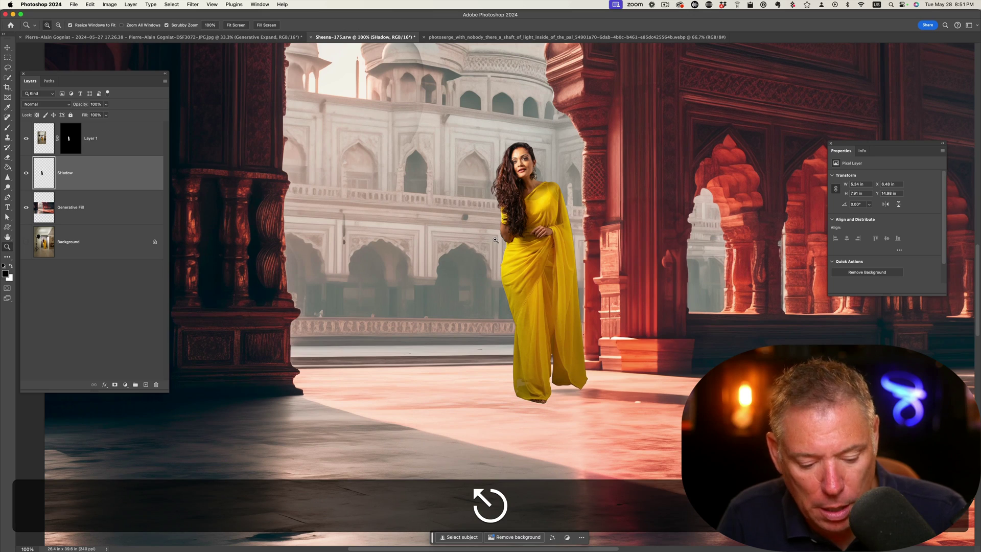
Step: Distort the black silhouette on the Shadow layer with Free Transform so it lies flat on the floor, stretching right from the model's feet
key(z)
alt+click(494, 235)
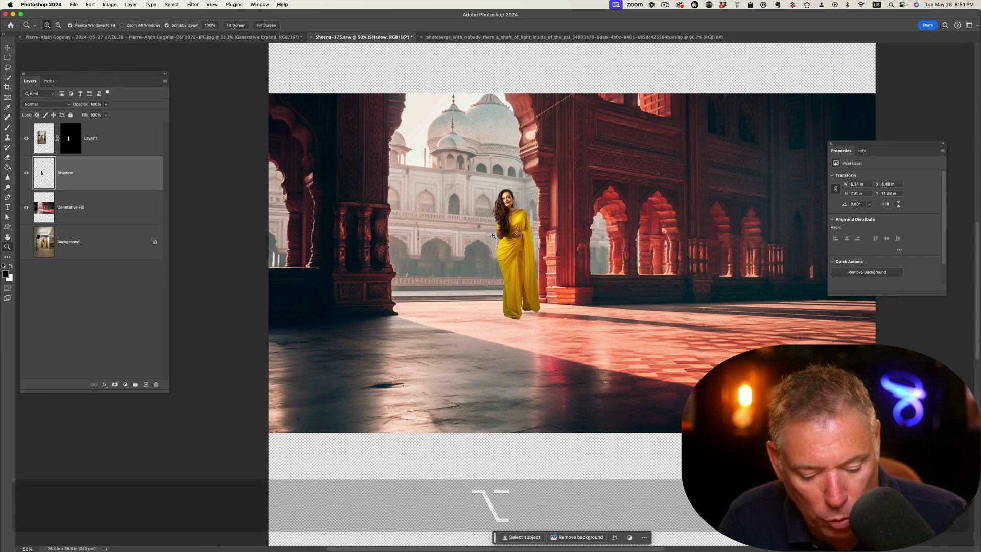
key(super+t)
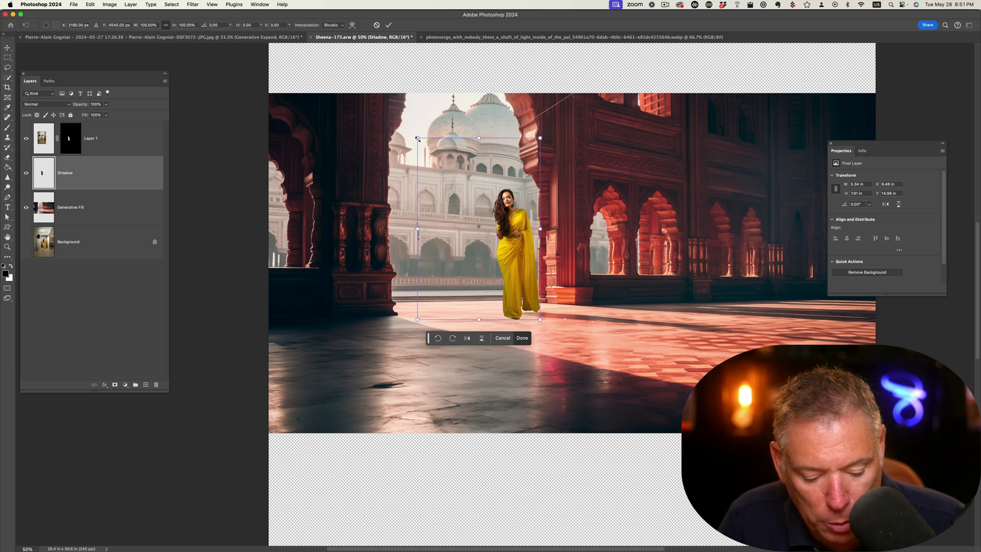
key(super)
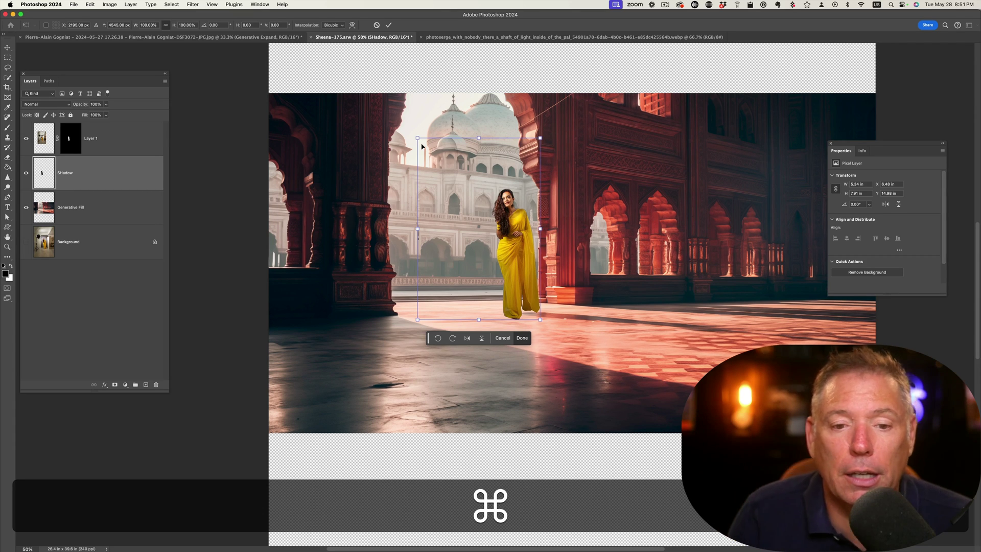
drag(541, 138, 655, 359)
drag(770, 398, 724, 349)
drag(419, 139, 567, 362)
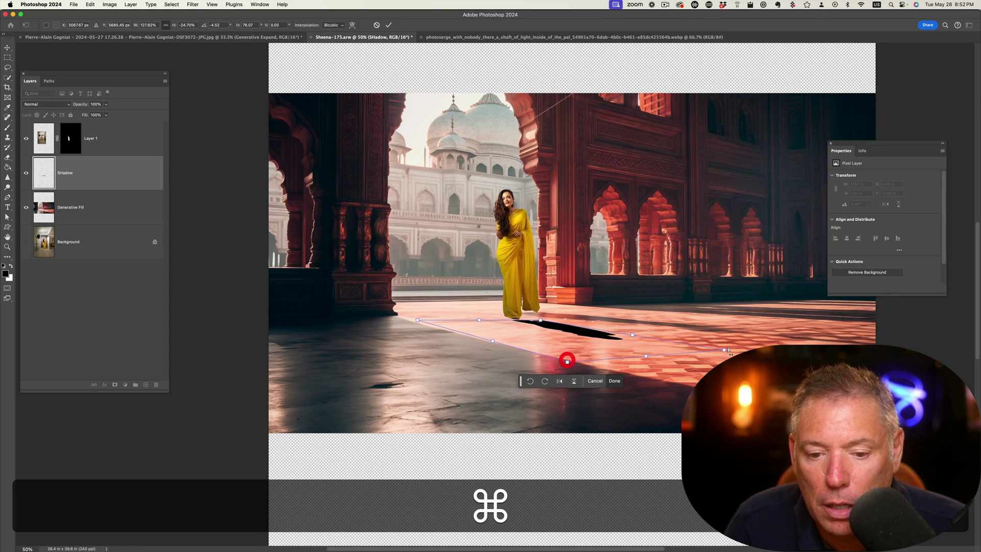
drag(724, 350, 811, 336)
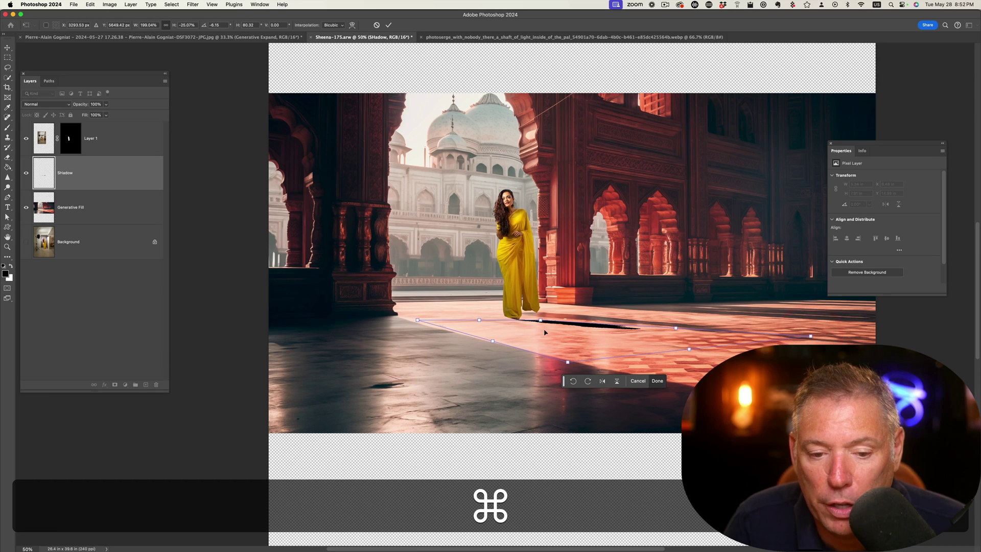
Step: Distort the Shadow layer corner by corner so the shadow stretches from the woman's feet across the sunlit floor, away from the light
drag(543, 322, 538, 310)
drag(811, 337, 817, 332)
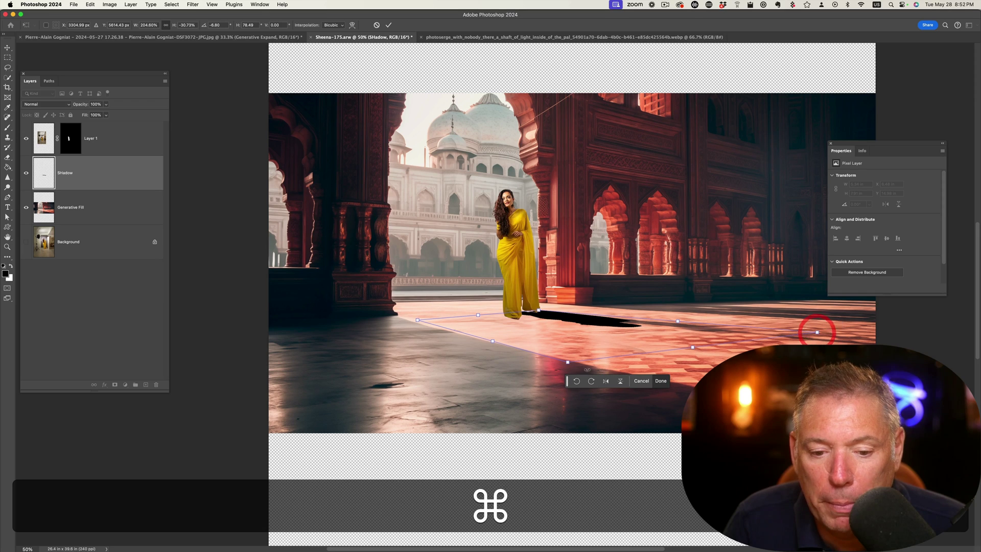
drag(571, 368, 751, 349)
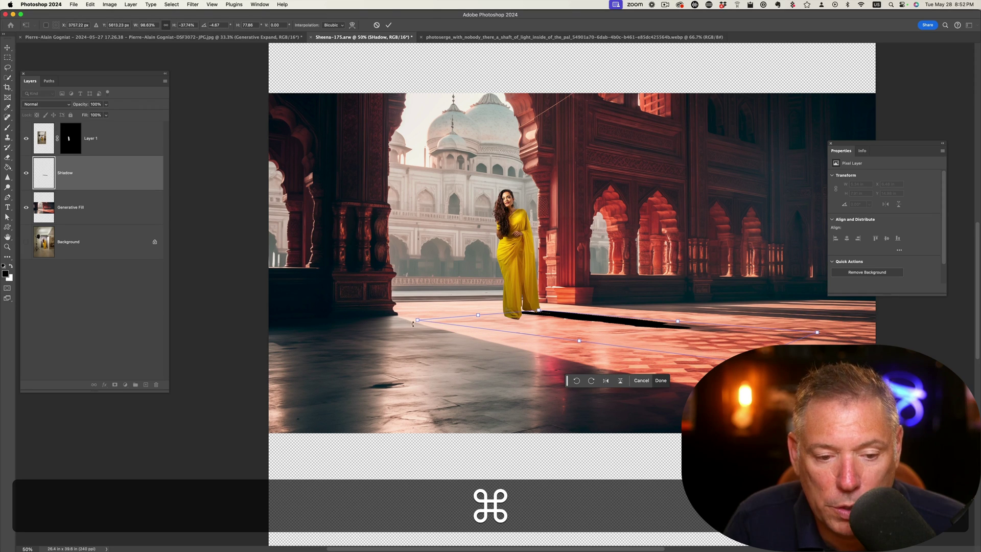
drag(418, 321, 393, 338)
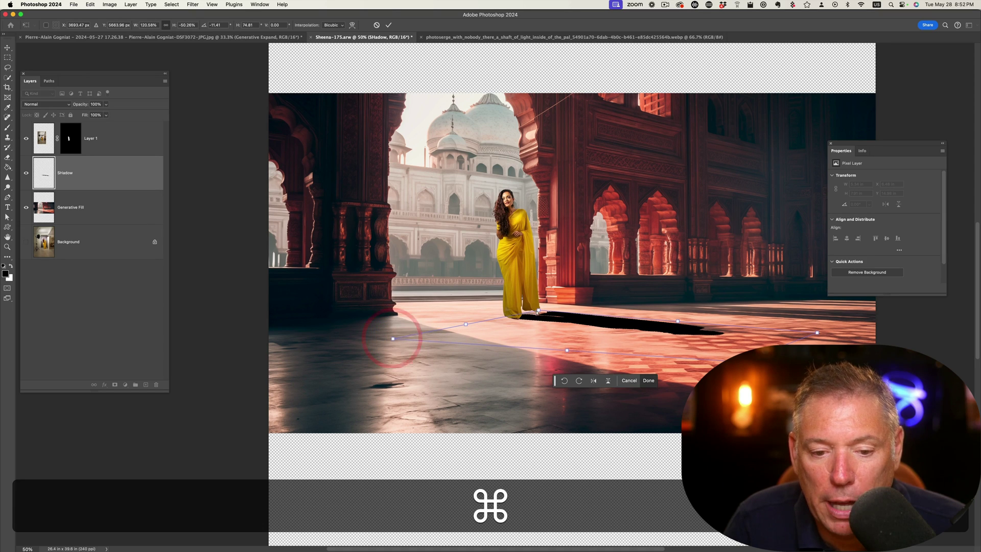
drag(539, 310, 534, 308)
drag(394, 340, 396, 340)
drag(533, 307, 525, 304)
drag(462, 324, 468, 322)
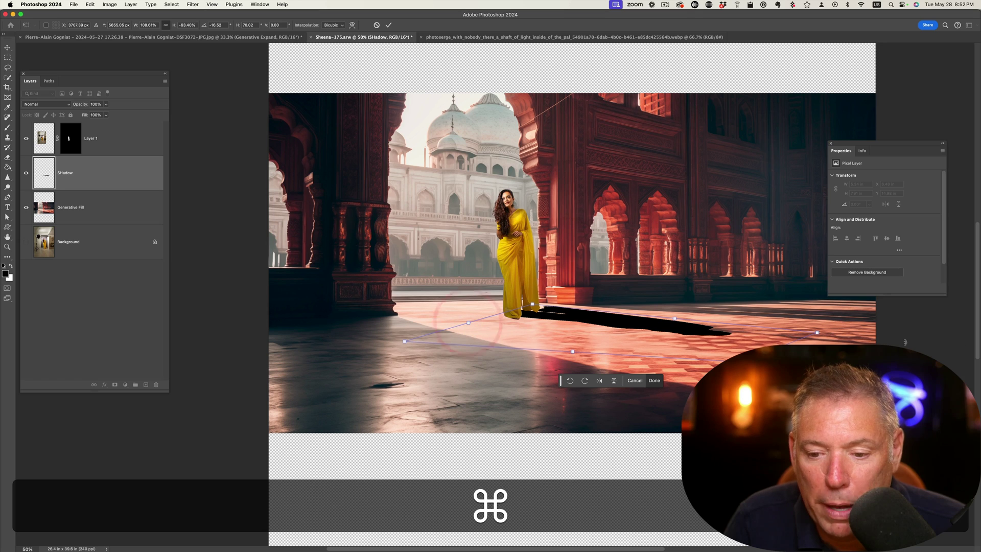
drag(817, 333, 826, 333)
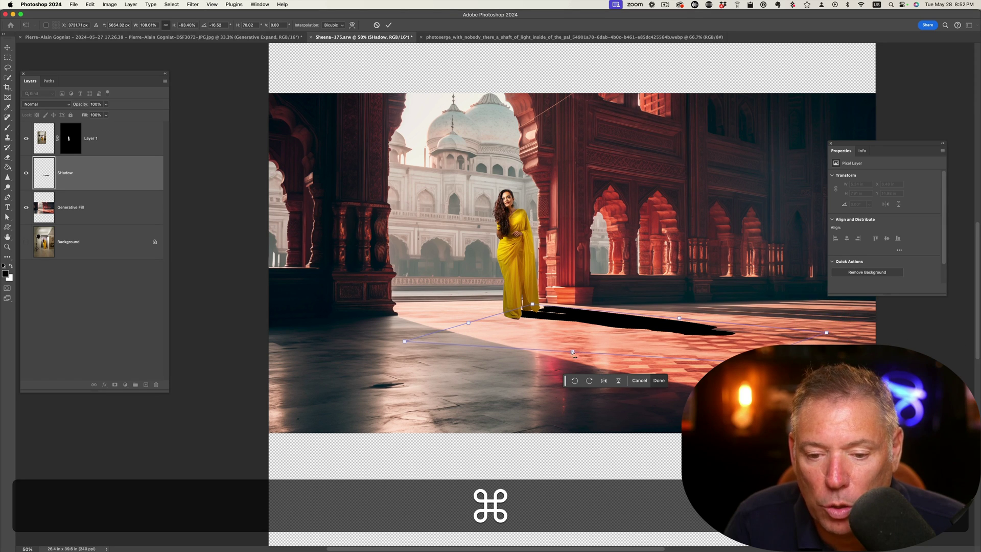
drag(573, 352, 597, 344)
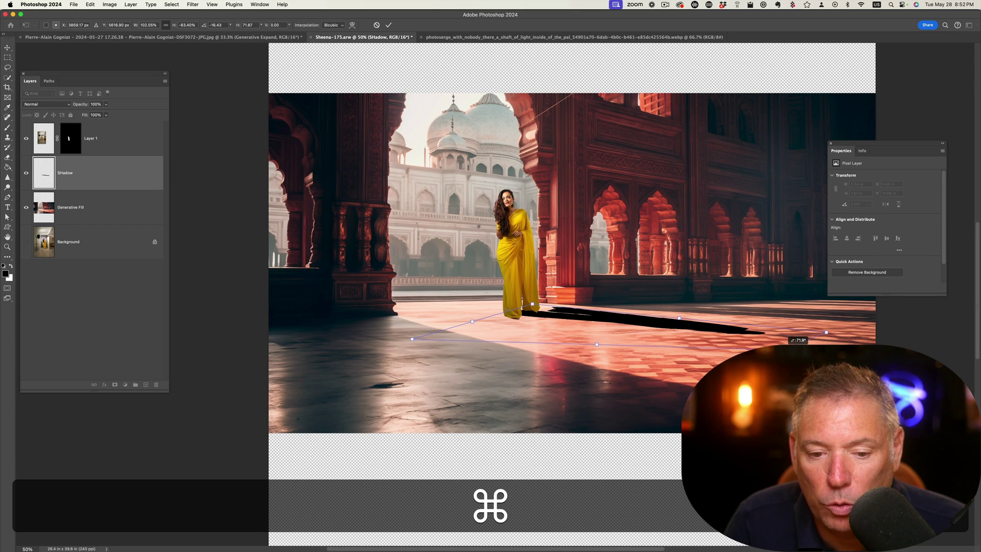
Step: Extend the shadow's base underneath both of the woman's feet, refine its angle and length, and apply the transform
drag(532, 304, 504, 305)
click(459, 322)
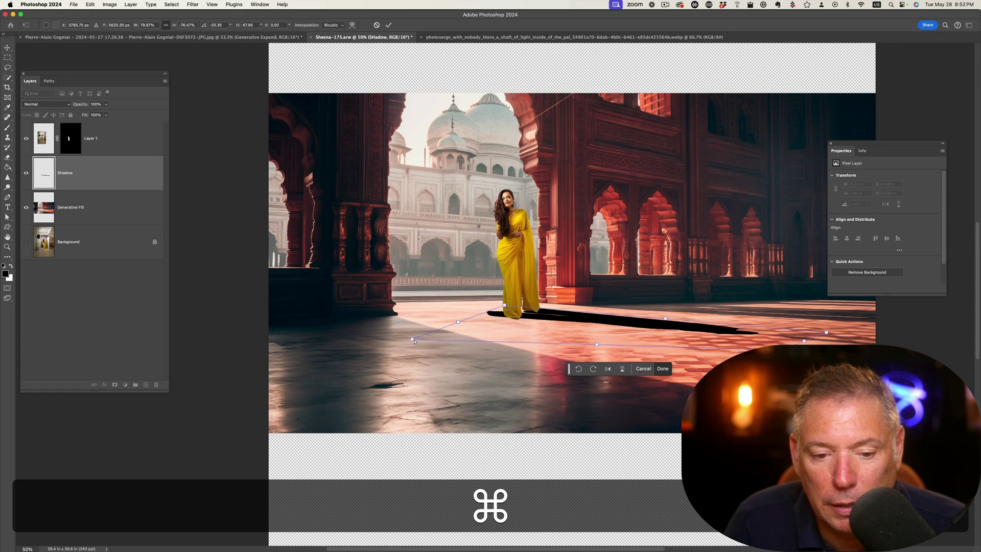
drag(415, 341, 410, 346)
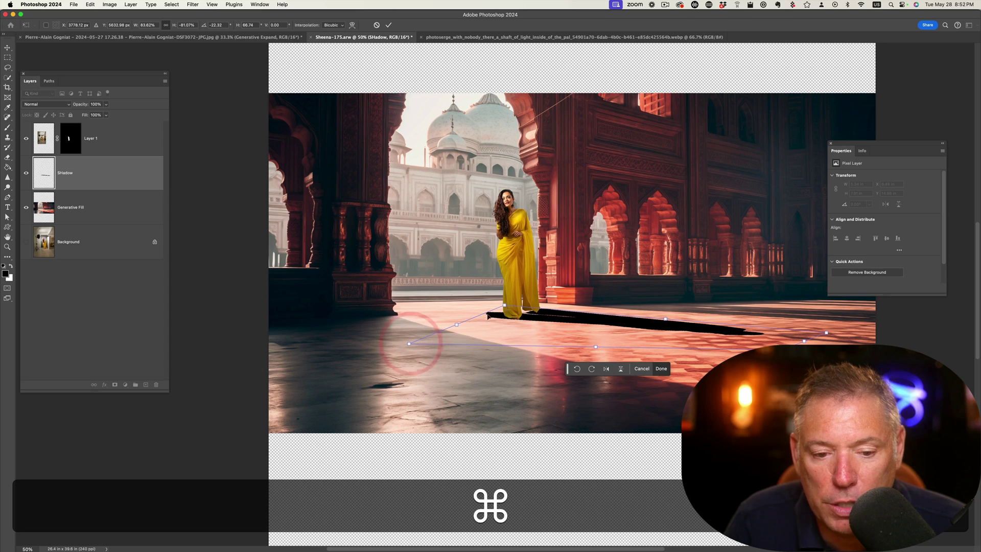
drag(505, 305, 500, 303)
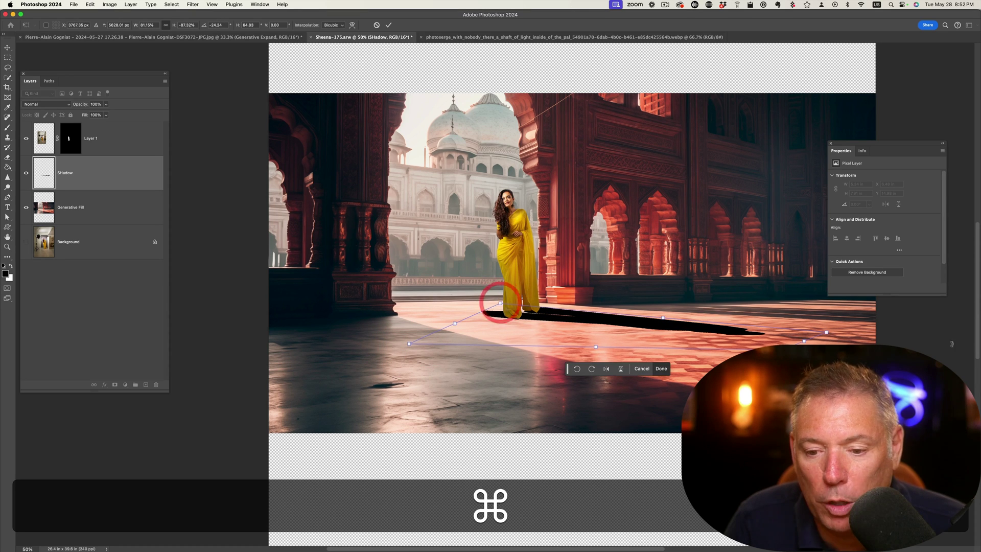
drag(828, 335, 835, 335)
key(Return)
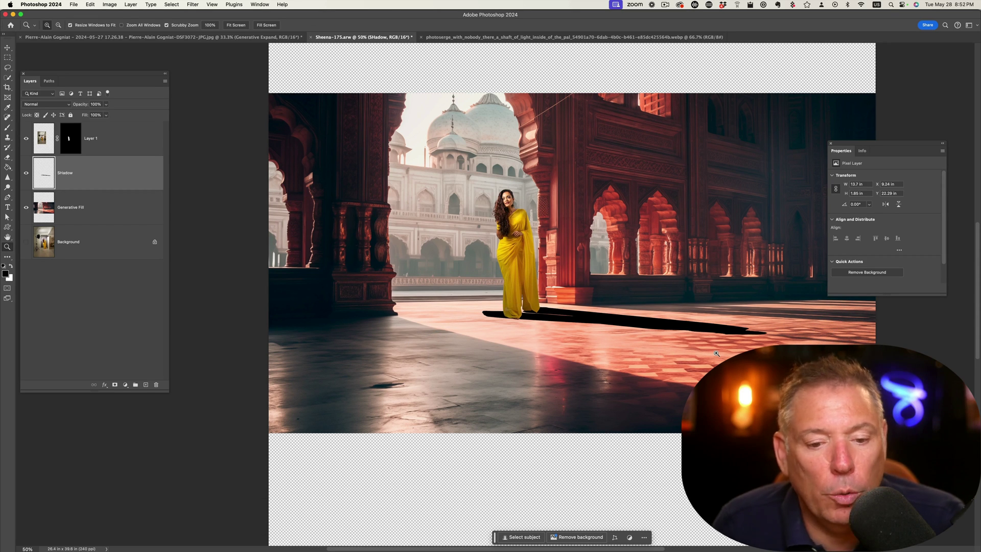
Step: Erase the tip of the shadow that sticks out on the light-source side of the woman's feet
double_click(511, 315)
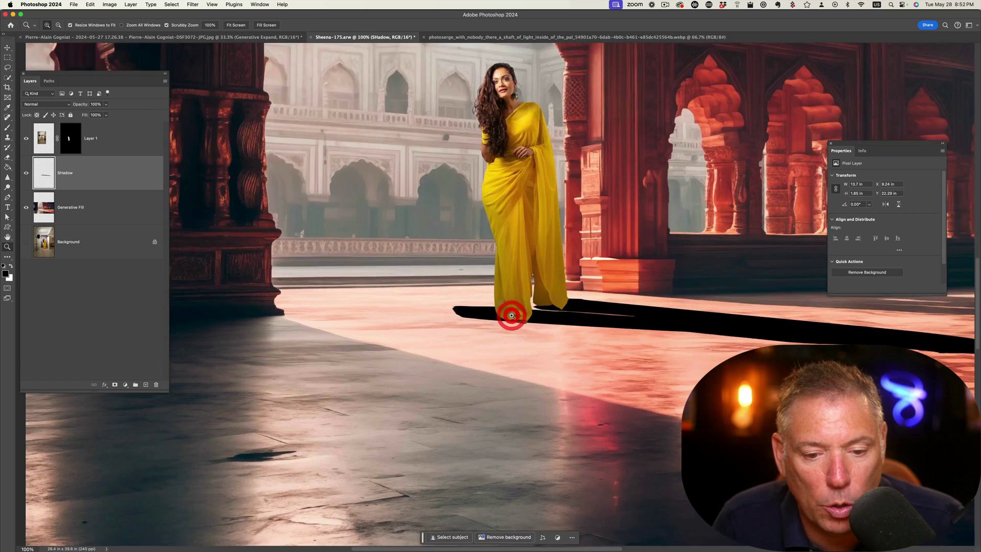
click(511, 315)
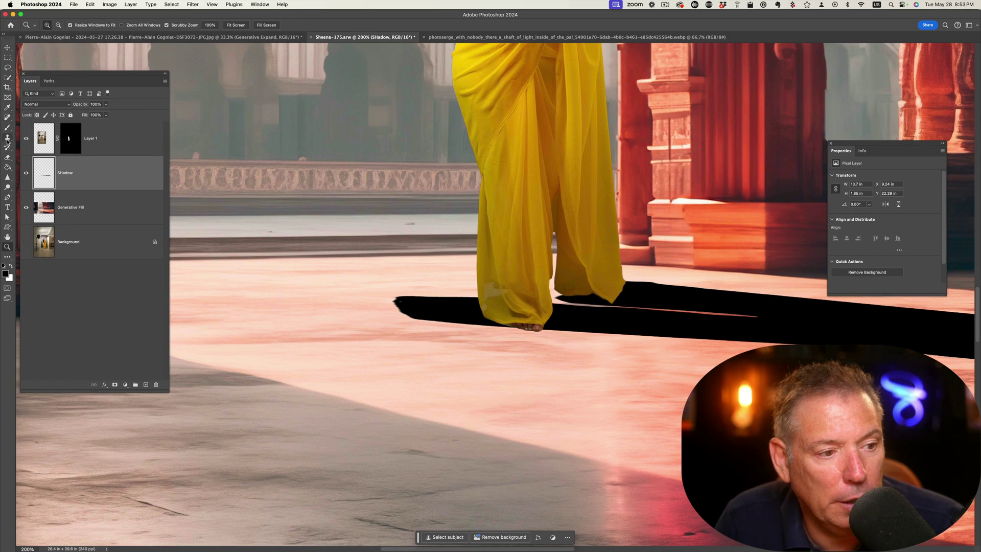
key(e)
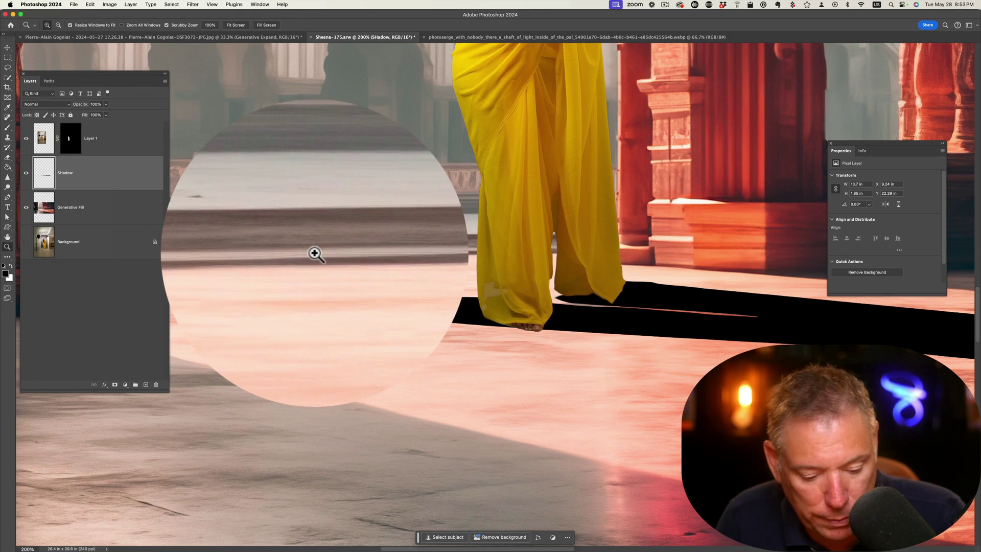
key(e)
mouse_move(394, 291)
mouse_down()
mouse_move(397, 326)
mouse_move(413, 300)
mouse_up()
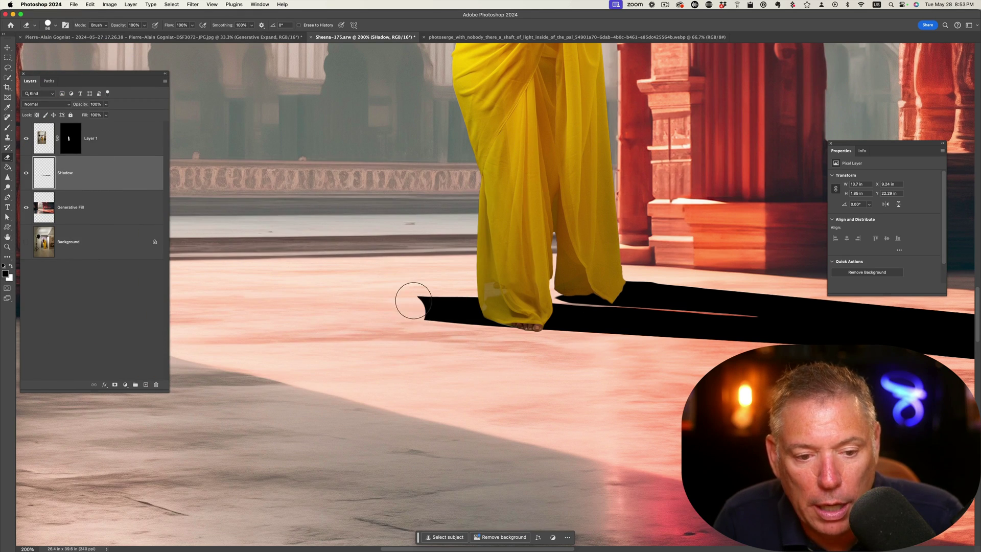
Step: Adjust the eraser's hardness and reduce its size, and erase the remaining black shadow patches beside the front foot
right_click(413, 300)
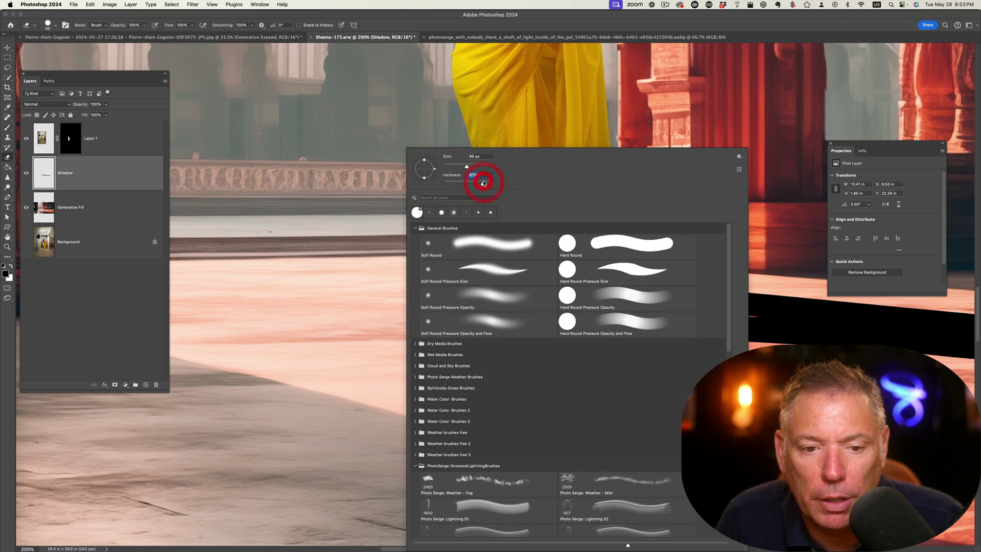
key(Return)
mouse_move(363, 313)
mouse_down()
mouse_move(422, 318)
mouse_move(431, 309)
mouse_move(438, 319)
mouse_move(436, 303)
mouse_move(414, 305)
mouse_move(466, 292)
mouse_move(489, 338)
mouse_move(477, 302)
mouse_move(463, 333)
mouse_move(448, 292)
mouse_move(482, 323)
mouse_up()
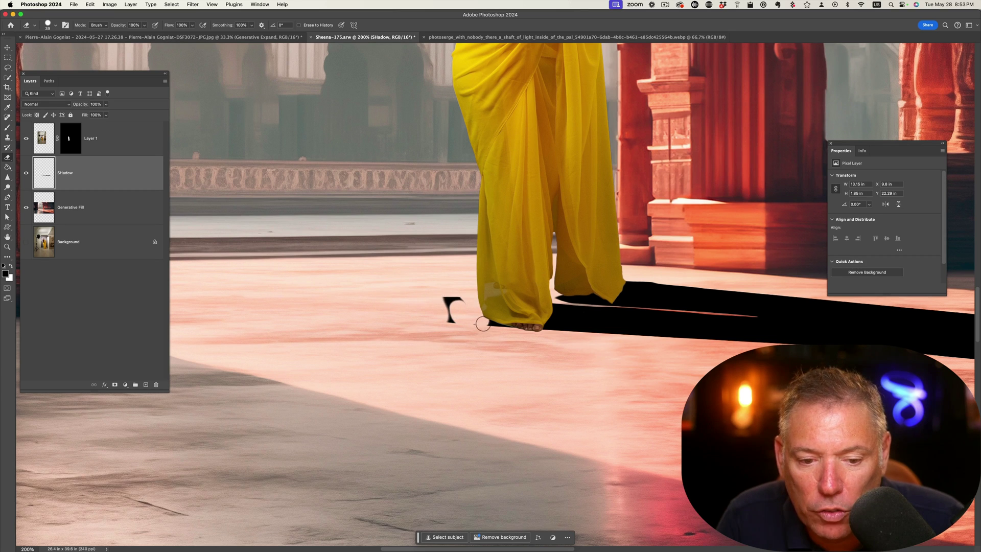
click(449, 297)
click(451, 294)
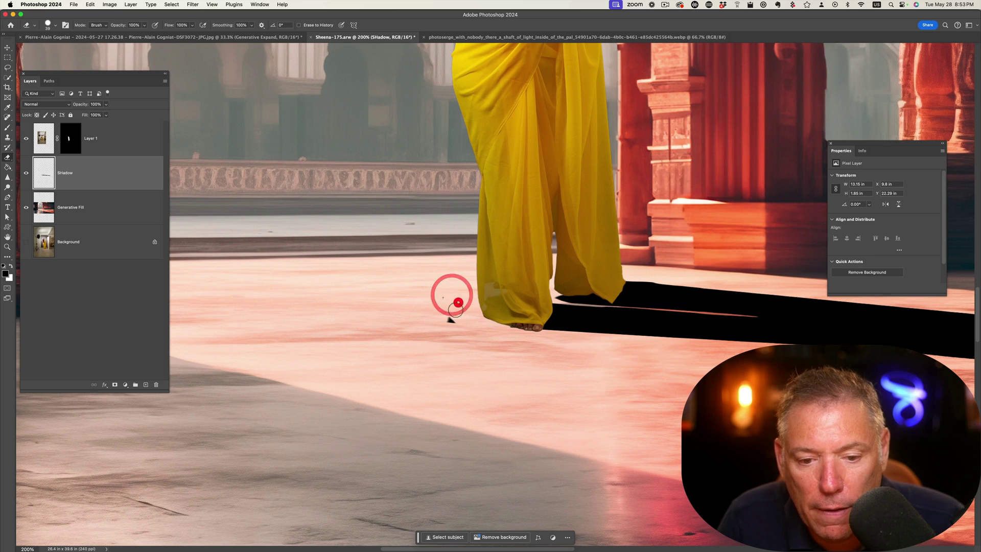
drag(457, 303, 492, 310)
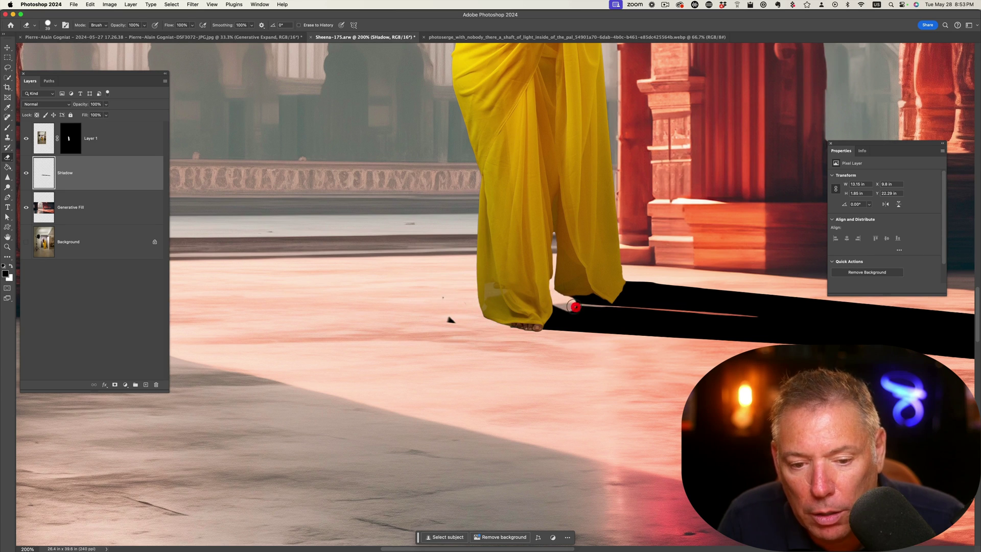
key(super+w)
key(ctrl+alt+super+w)
drag(552, 288, 553, 280)
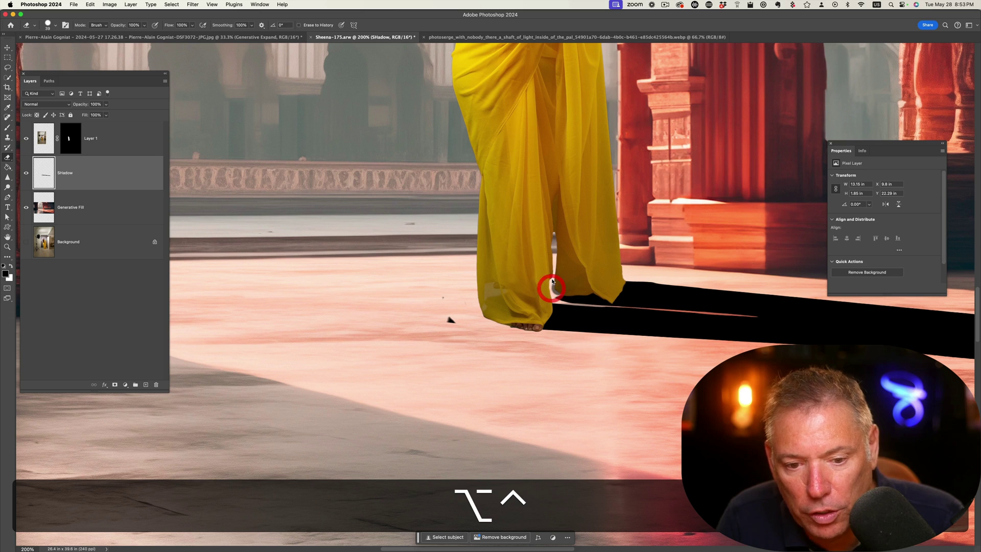
key(super+w)
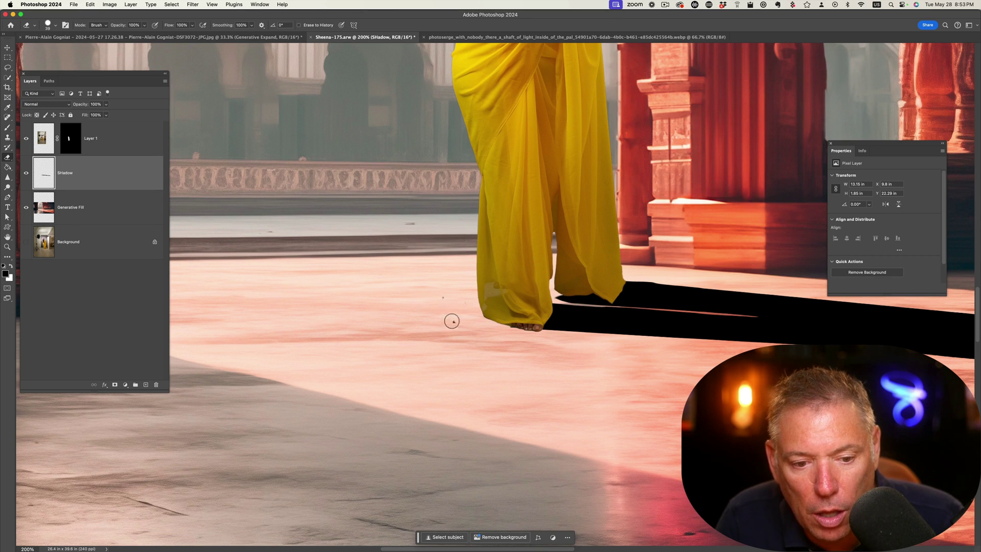
drag(453, 305, 458, 307)
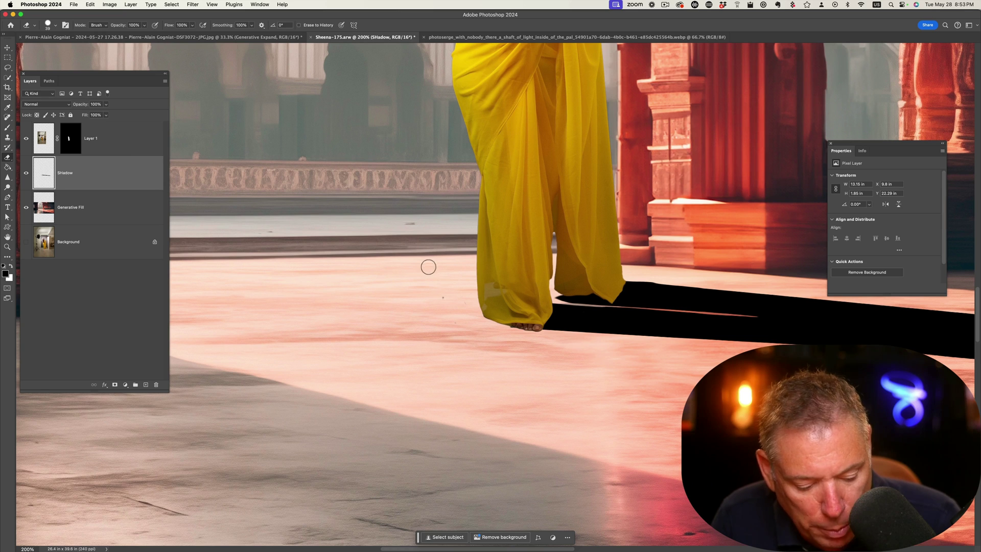
Step: Erase the shadow between the woman's feet with a smaller eraser, opening a clean gap beneath the rear hem of the sari
drag(378, 278, 373, 277)
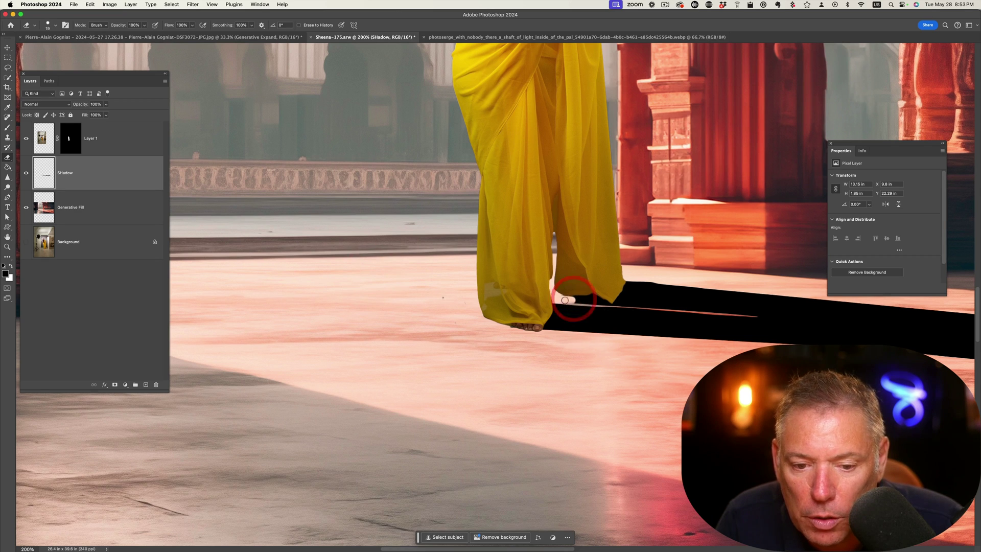
drag(591, 302, 641, 307)
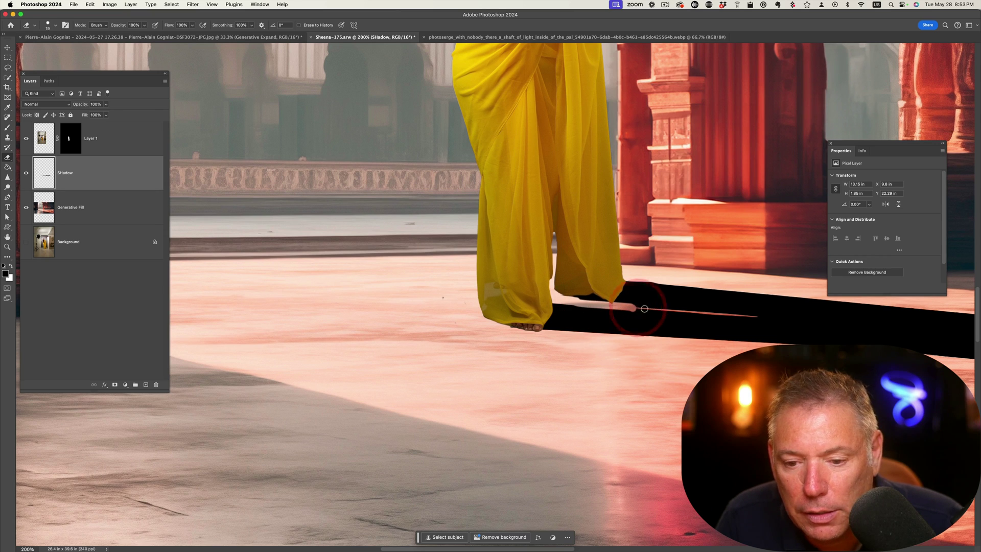
key(super+w)
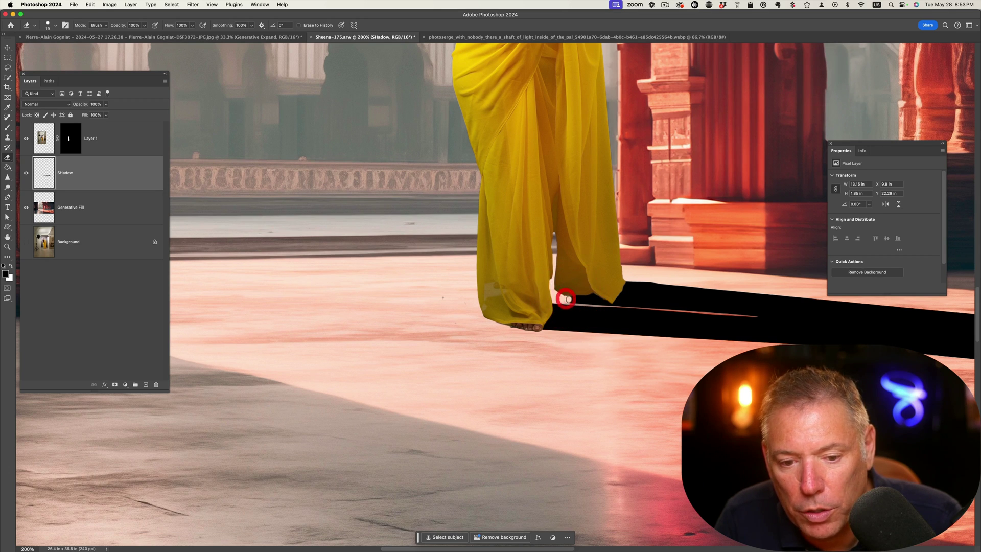
key(w)
drag(578, 299, 581, 302)
key(e)
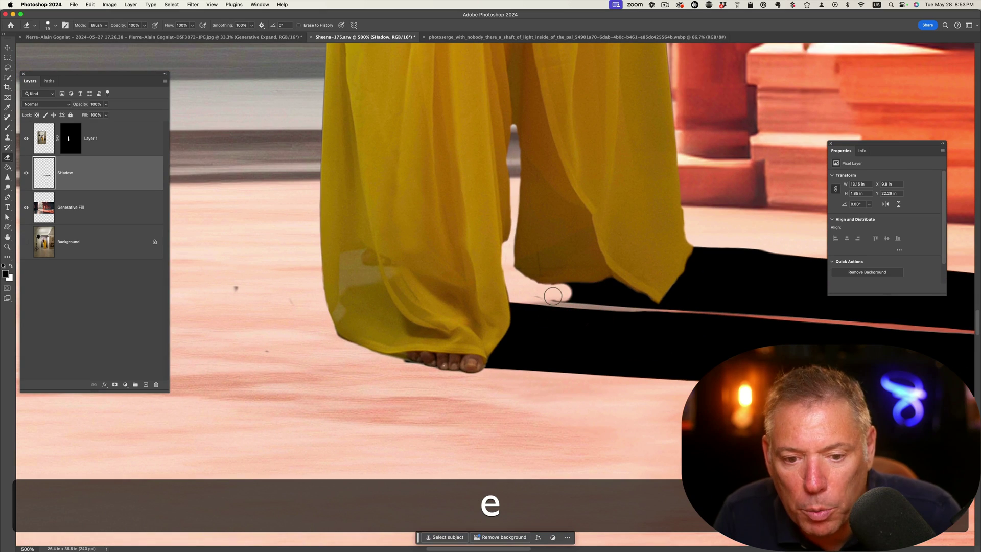
mouse_move(574, 293)
mouse_down()
mouse_move(557, 291)
mouse_move(539, 309)
mouse_up()
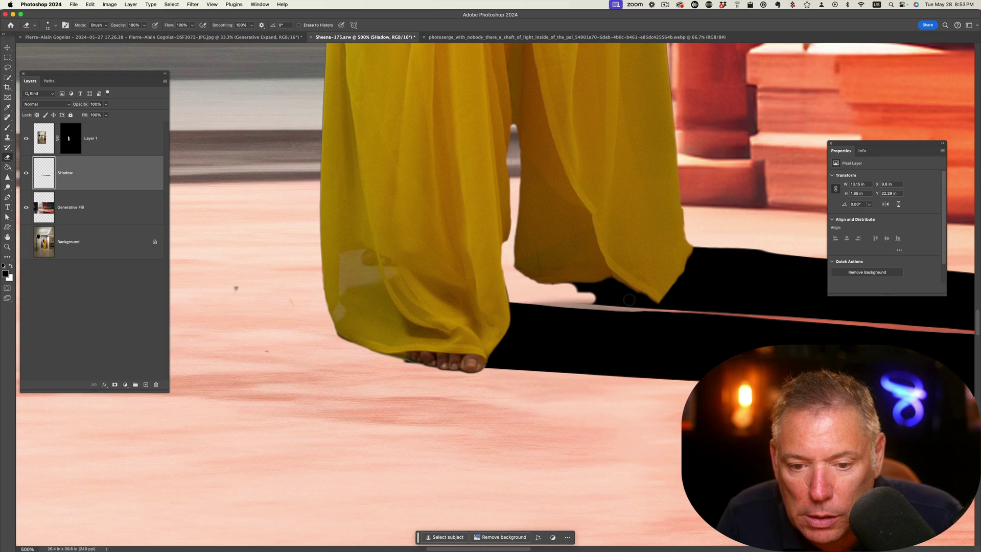
mouse_move(641, 306)
mouse_down()
mouse_move(565, 301)
mouse_move(588, 288)
mouse_move(579, 287)
mouse_move(635, 303)
mouse_up()
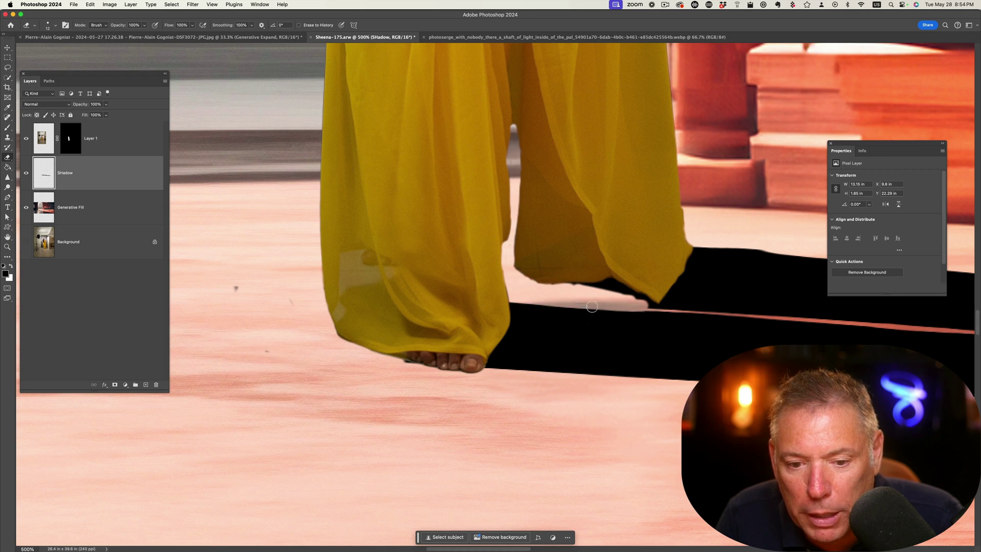
key(super+z)
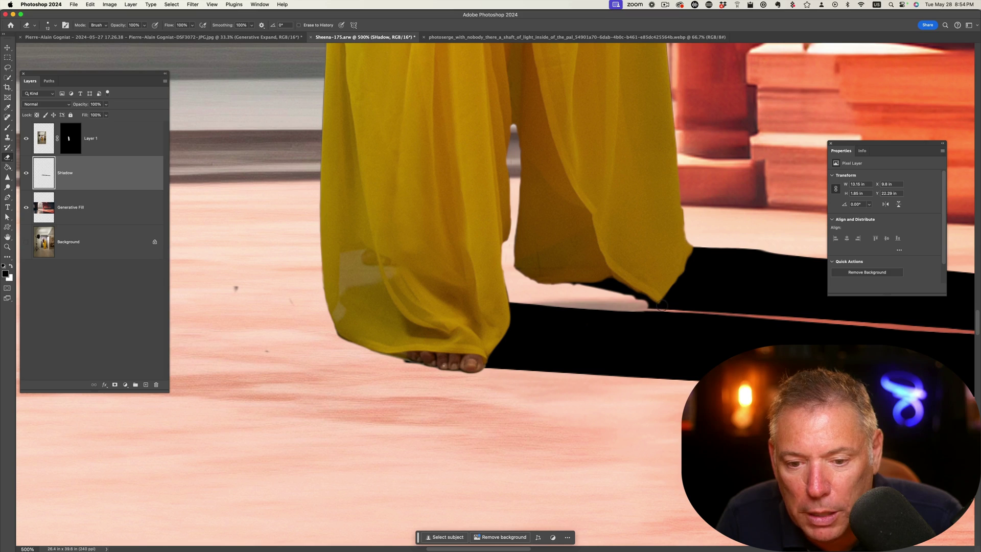
drag(610, 294, 562, 283)
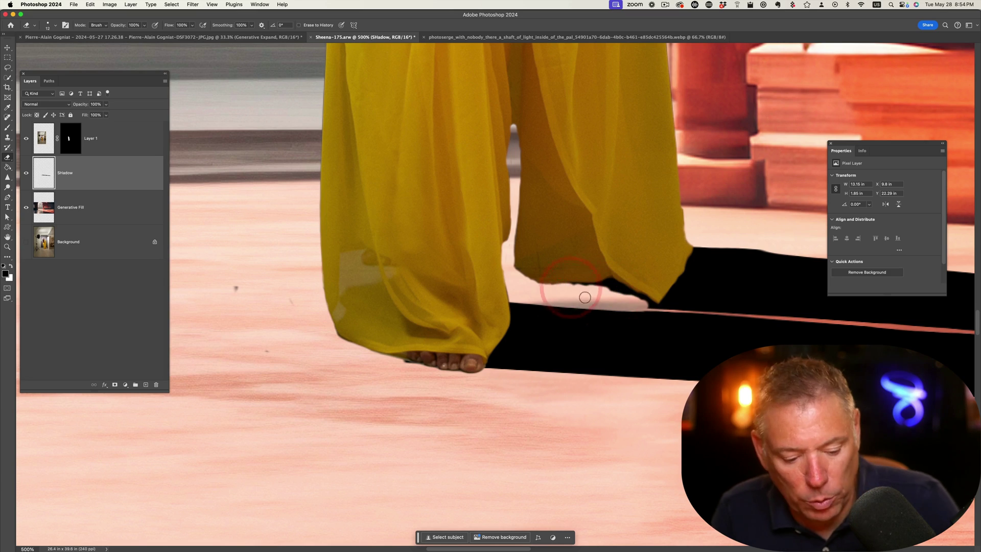
Step: Move the Properties panel clear of the shadow and lower the Shadow layer's opacity to 84%
key(z)
alt+click(530, 274)
alt+click(530, 274)
alt+click(530, 273)
alt+click(529, 273)
alt+click(530, 273)
alt+click(530, 274)
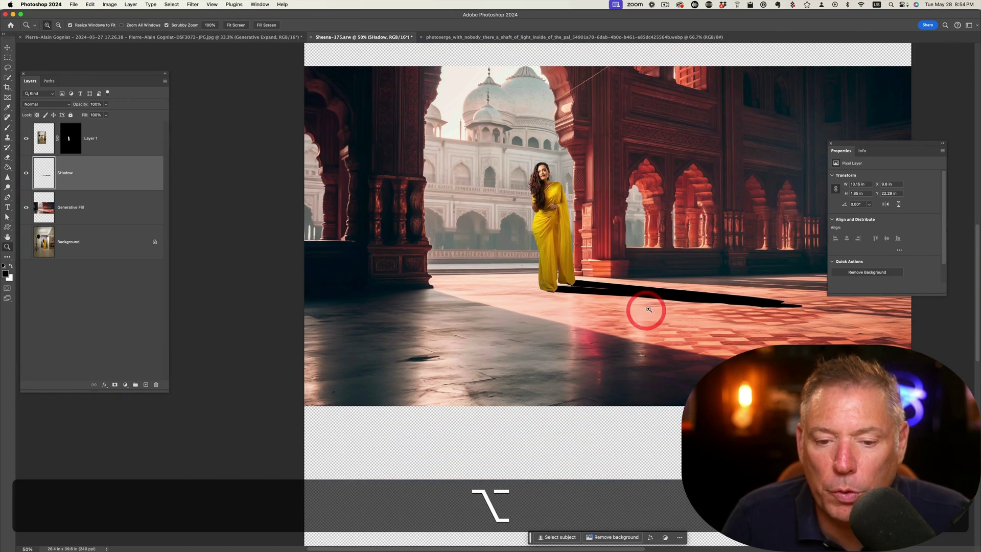
click(649, 309)
click(629, 295)
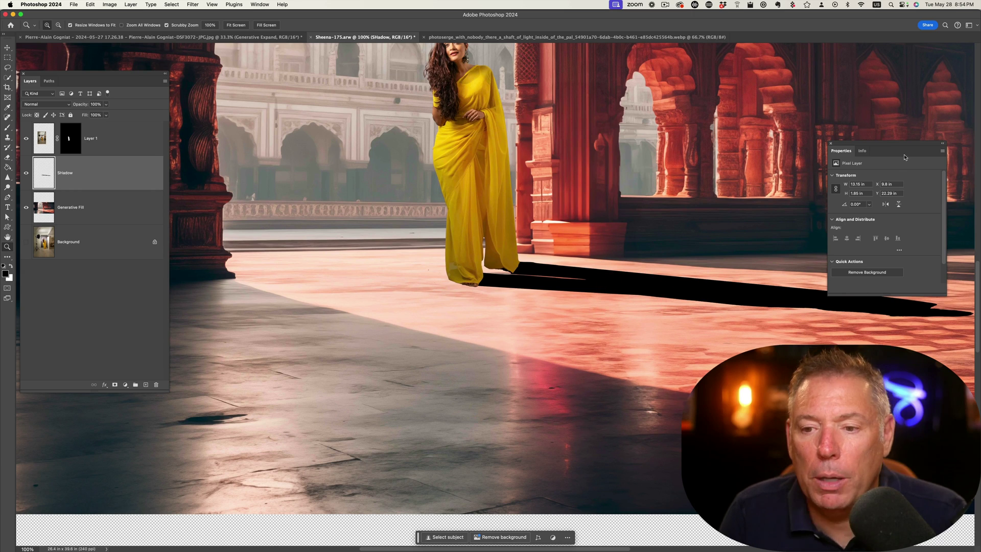
drag(878, 146, 872, 63)
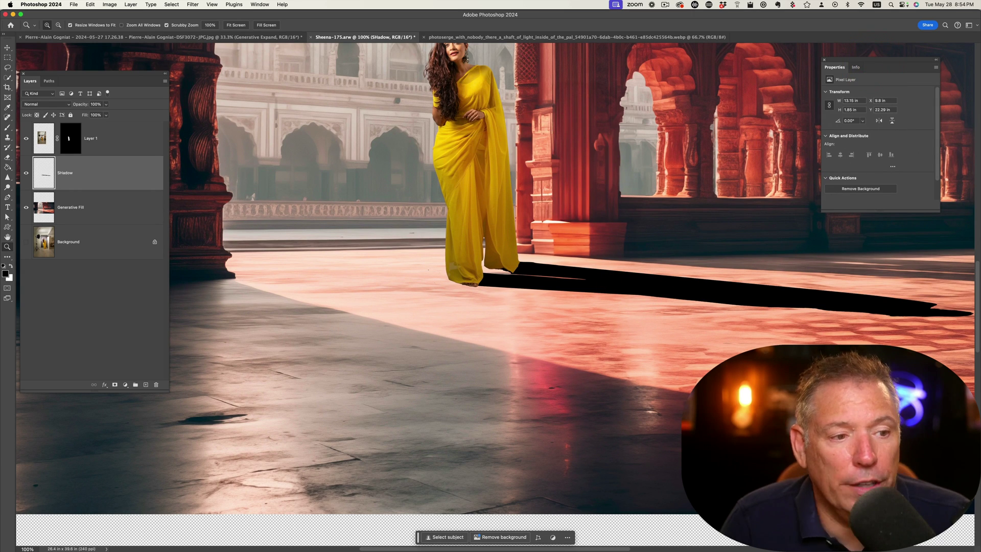
click(106, 104)
drag(108, 113, 99, 113)
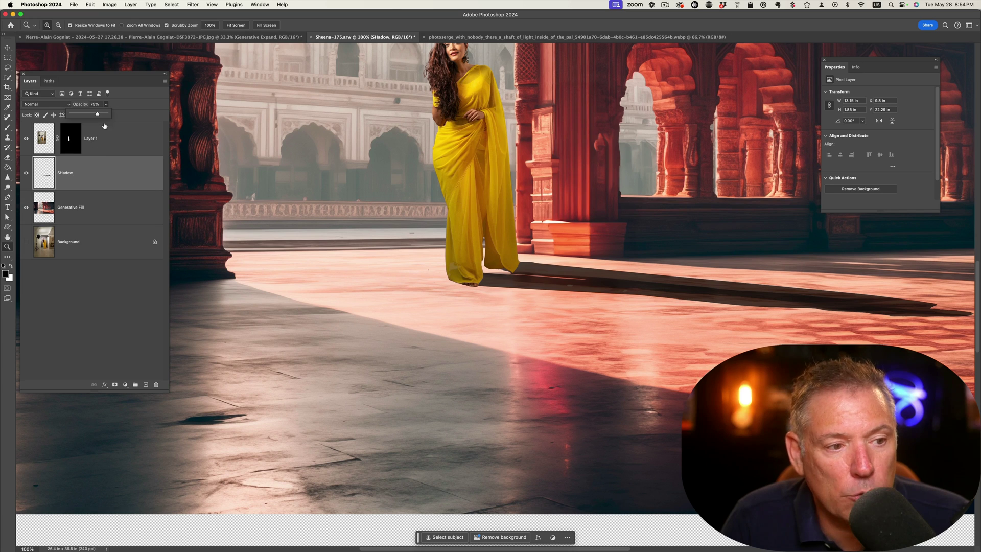
drag(100, 115, 102, 115)
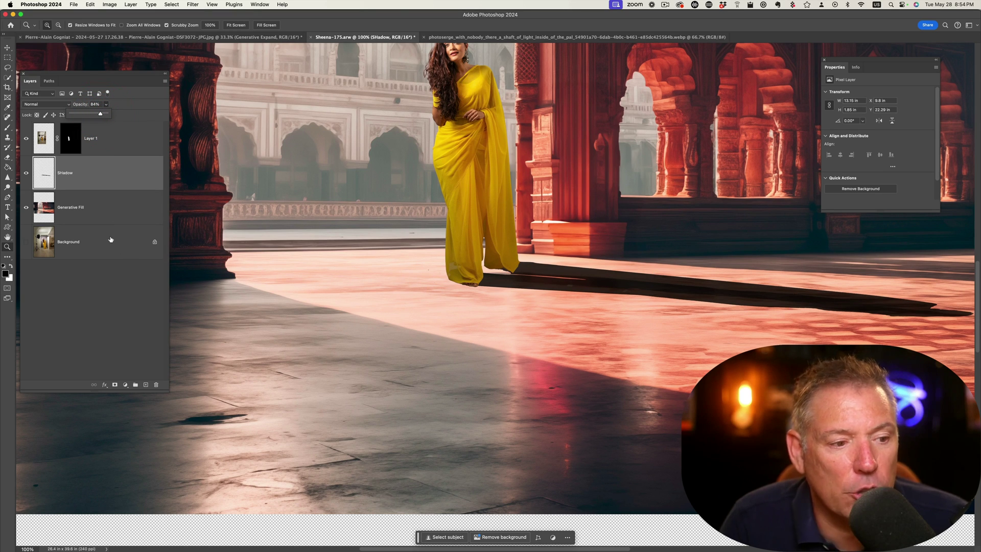
Step: Convert the Shadow layer to a smart object and check the whole shadow shape by briefly hiding the woman's layer
right_click(112, 184)
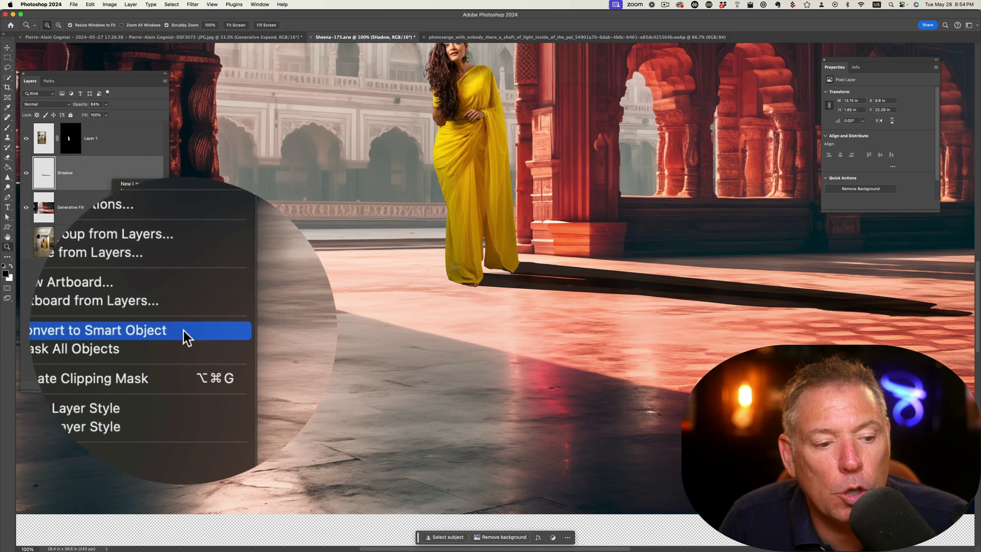
click(201, 332)
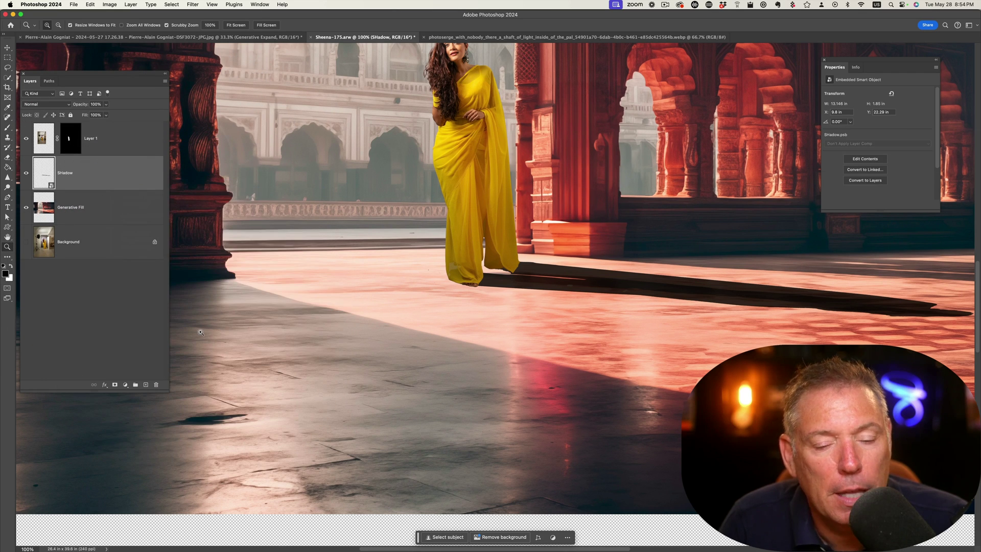
click(28, 139)
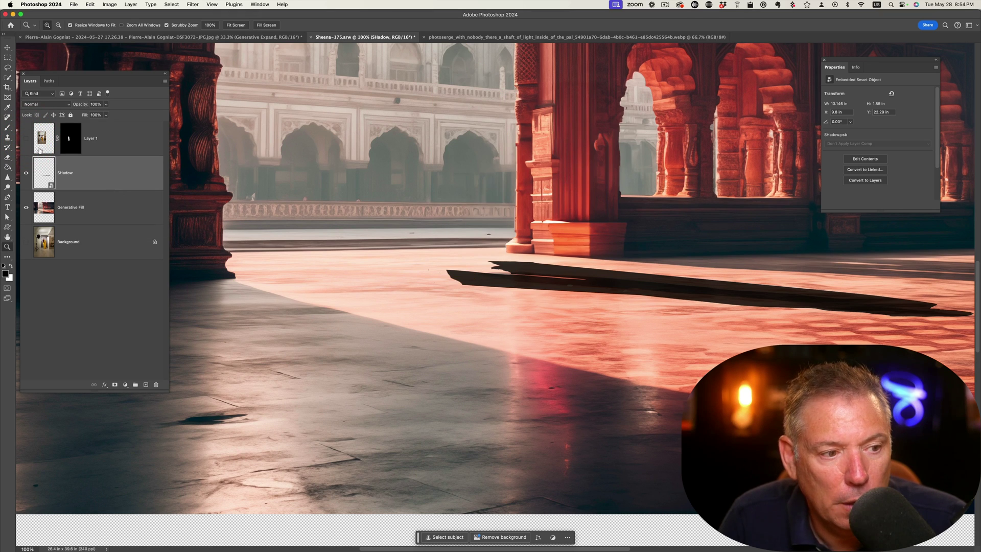
click(26, 138)
Step: Examine how soft the palace's own floor shadow is along its length, hiding the Shadow layer meanwhile and showing it again
click(26, 172)
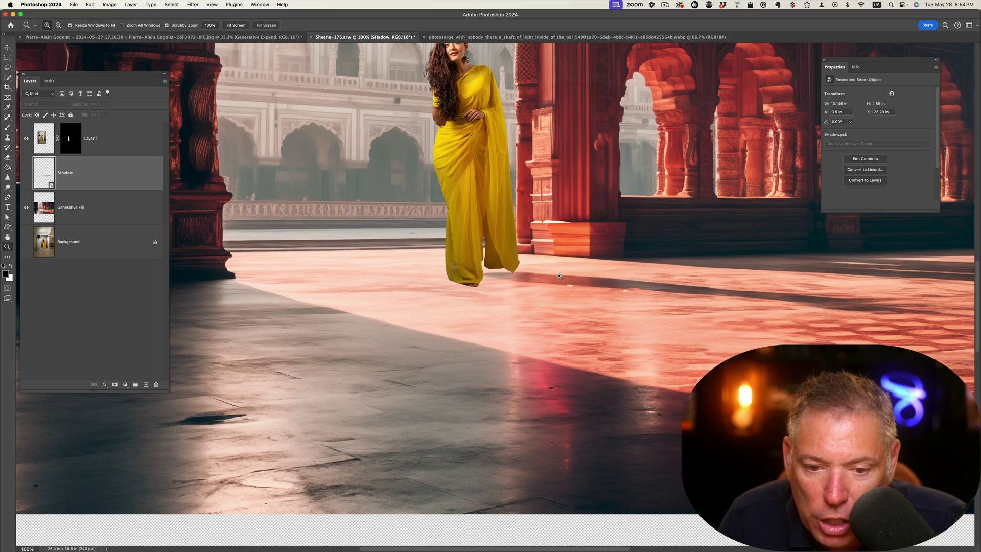
click(544, 274)
drag(810, 308, 652, 283)
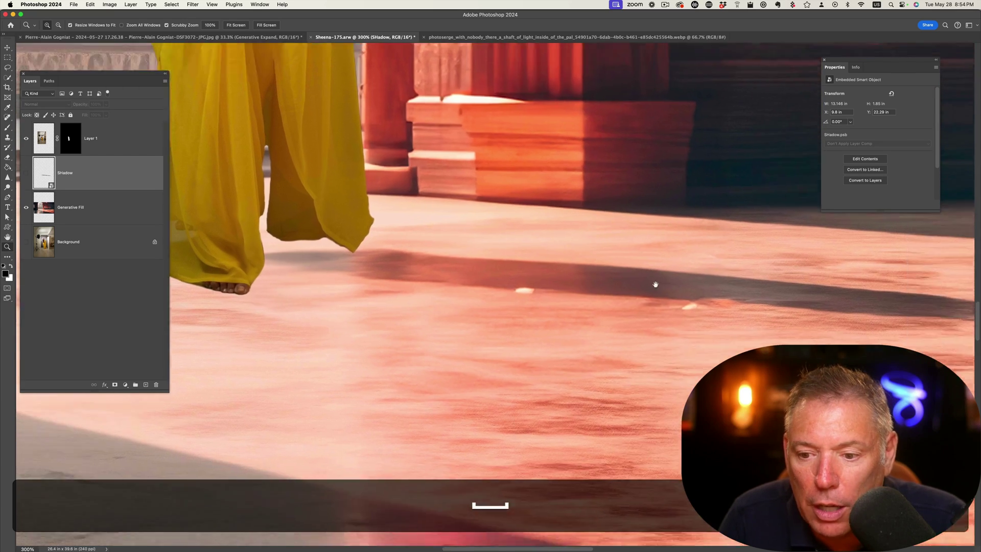
drag(484, 263, 405, 236)
drag(676, 267, 576, 268)
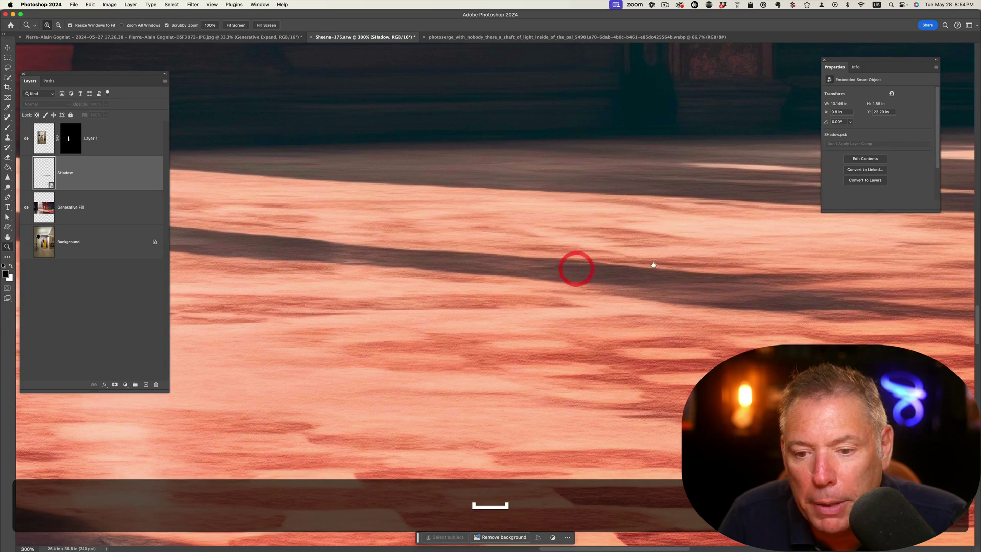
key(w)
alt+click(469, 289)
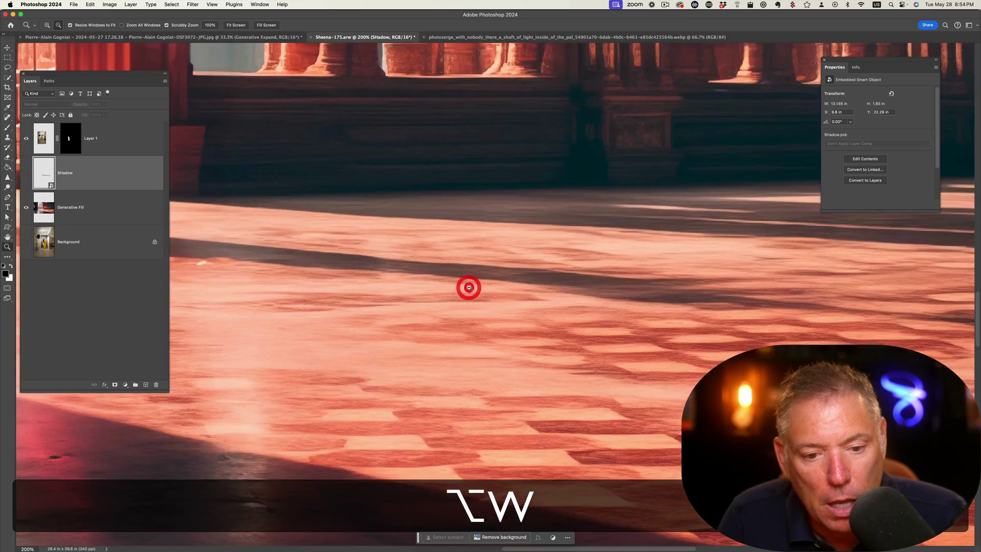
alt+click(465, 286)
alt+click(486, 285)
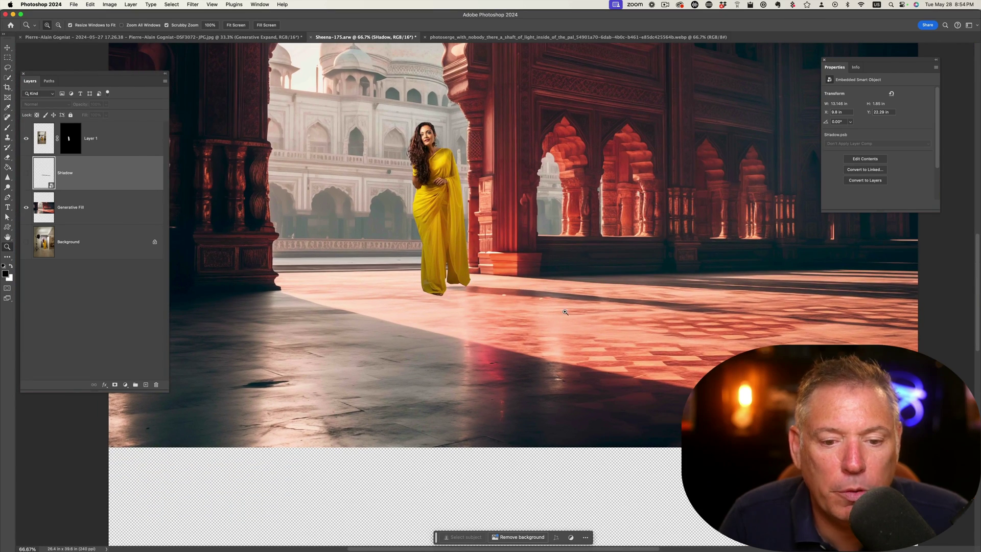
click(26, 174)
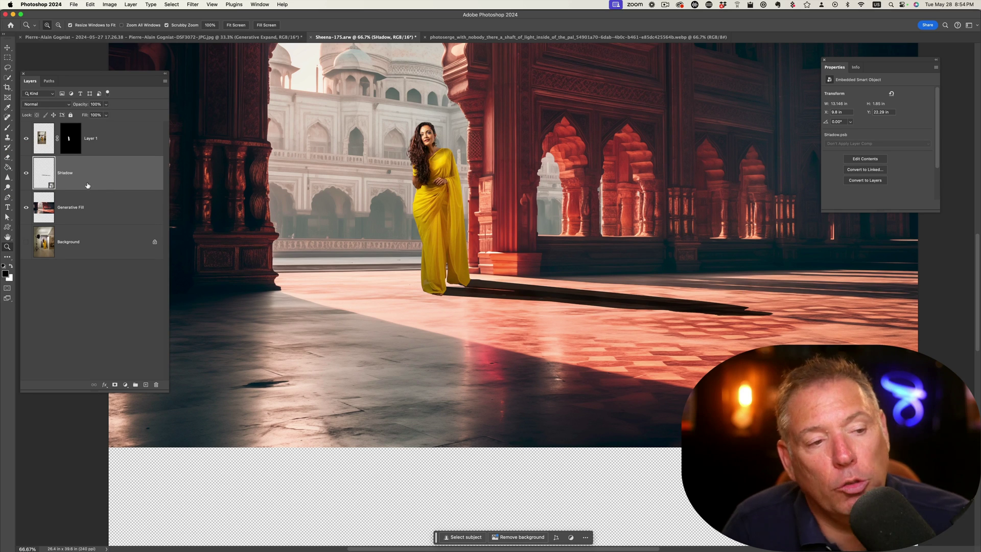
Step: Apply a Gaussian Blur with a radius of 9.0 pixels to the Shadow smart object
click(192, 4)
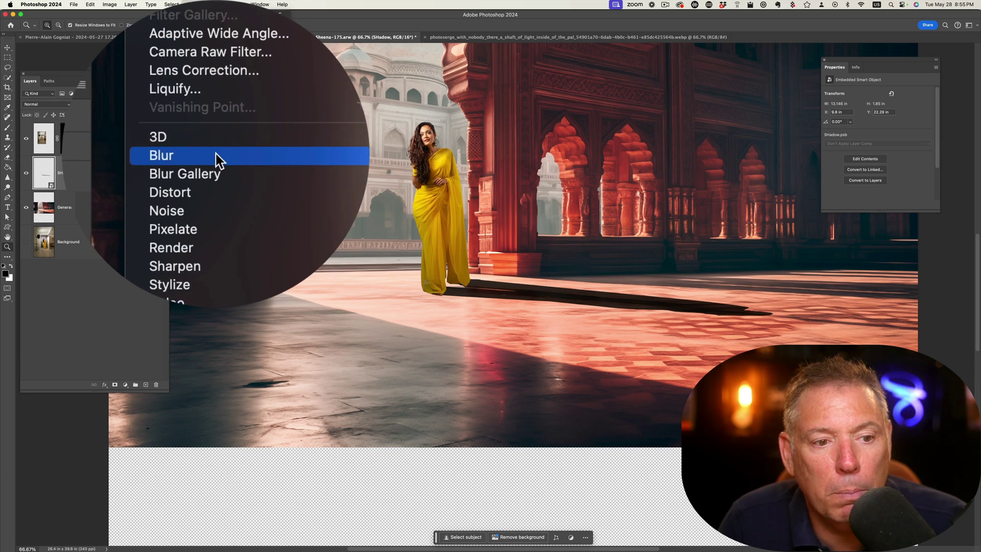
mouse_move(216, 154)
click(313, 154)
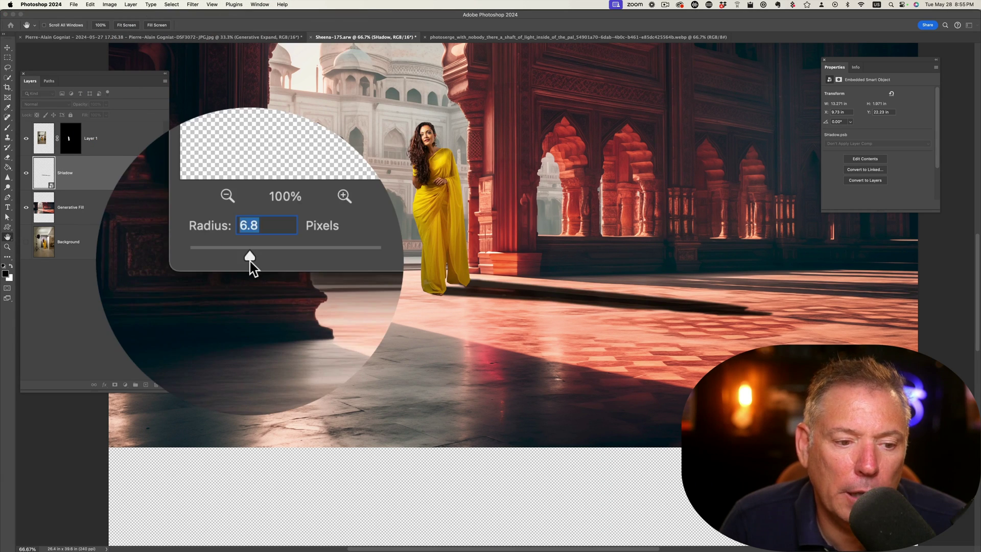
drag(248, 262, 253, 261)
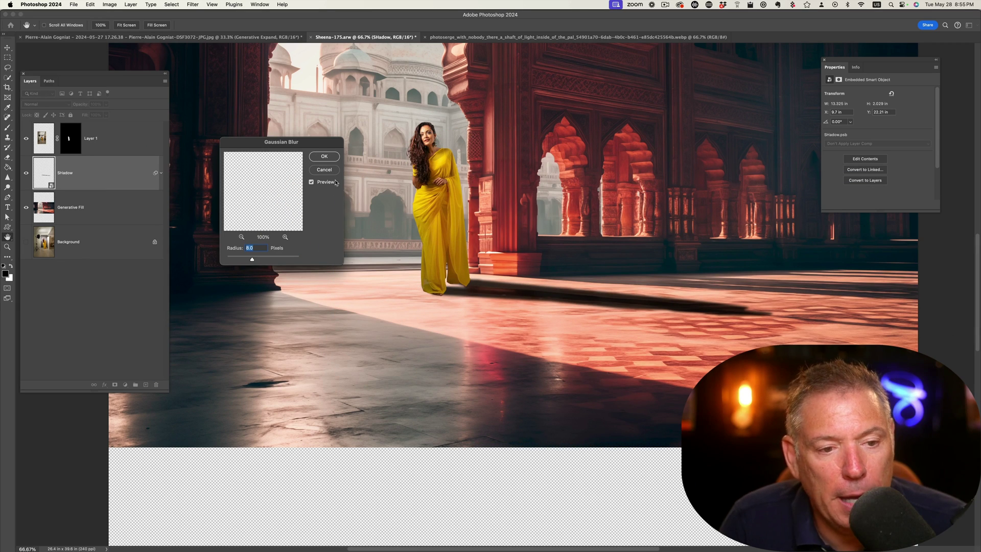
click(325, 157)
Step: Inspect the blurred shadow closely from the woman's feet to its far end and compare it with the whole scene
key(z)
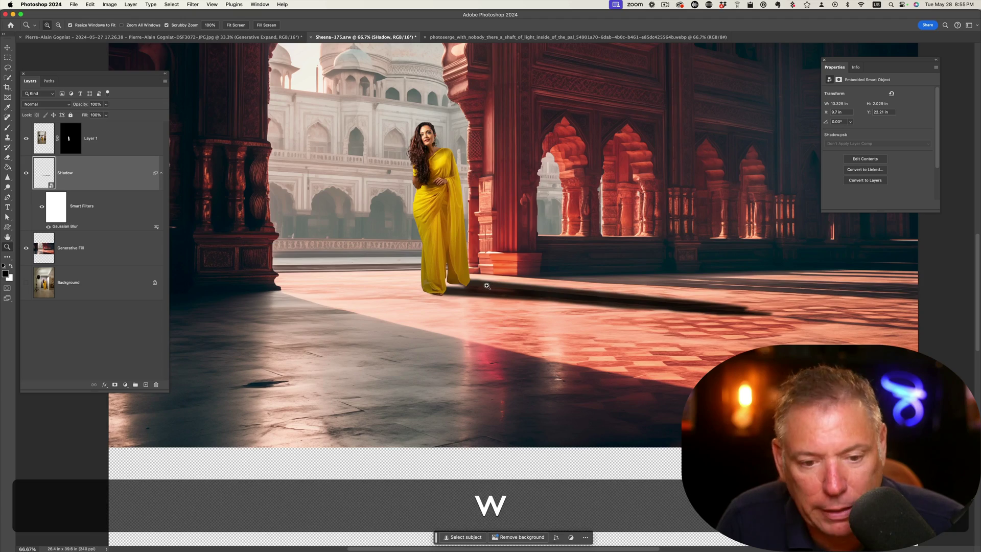
click(487, 285)
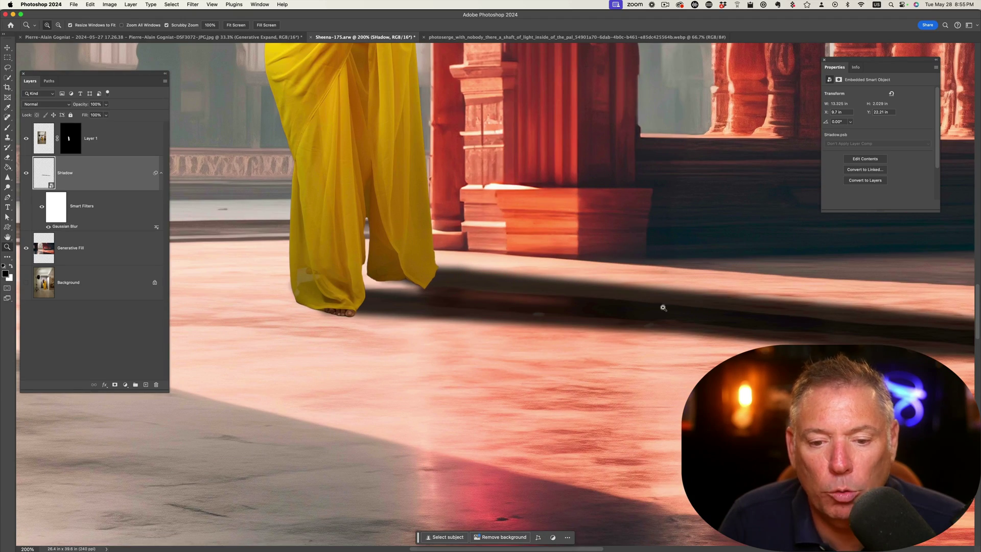
key(space)
drag(832, 317, 525, 262)
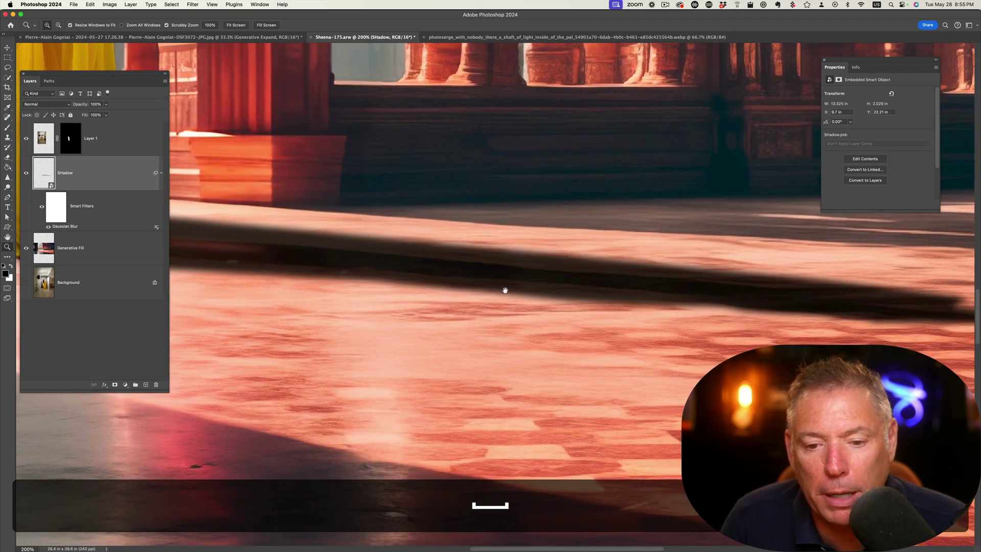
alt+click(600, 285)
alt+click(415, 273)
alt+click(429, 263)
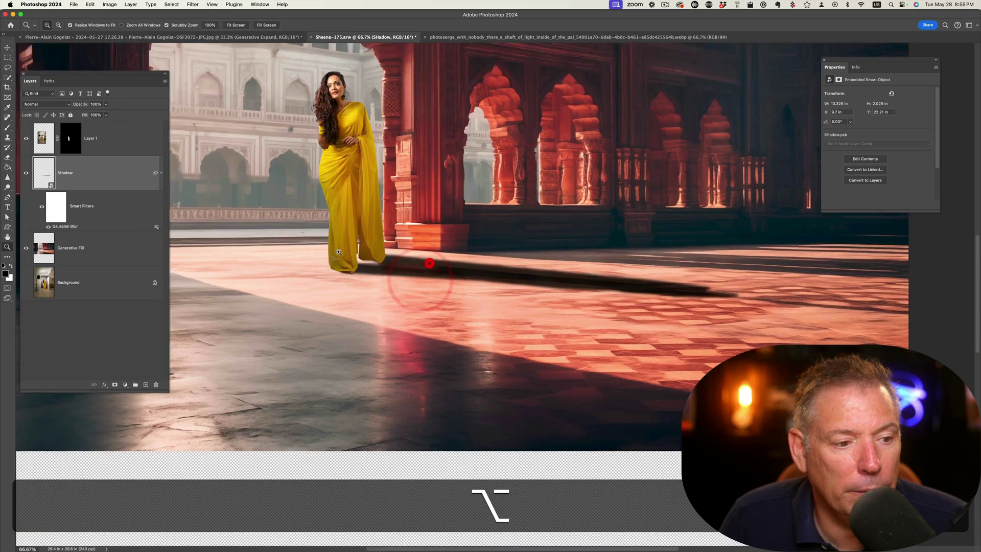
click(429, 263)
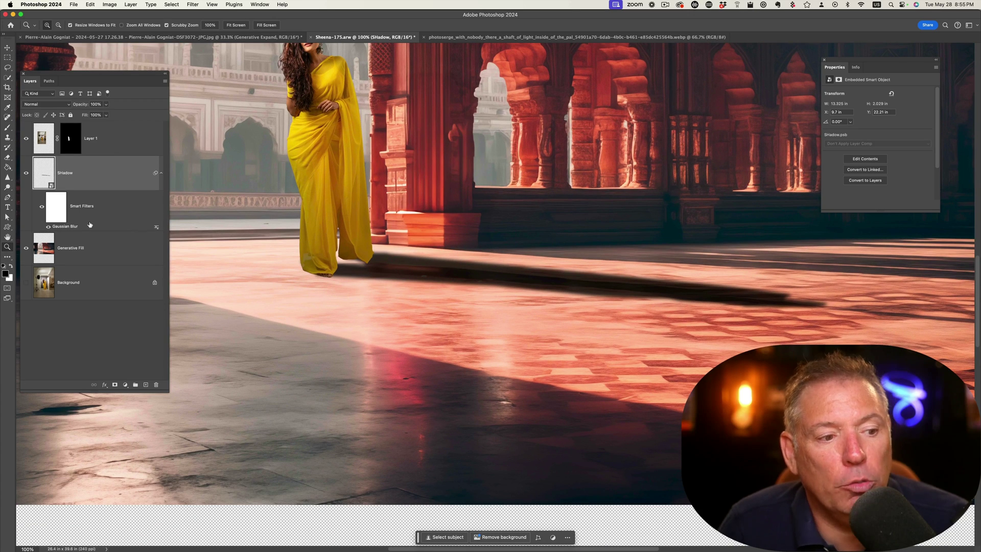
Step: Target the Shadow layer's smart filter mask and set up a soft brush with a size of 1080 px
click(58, 209)
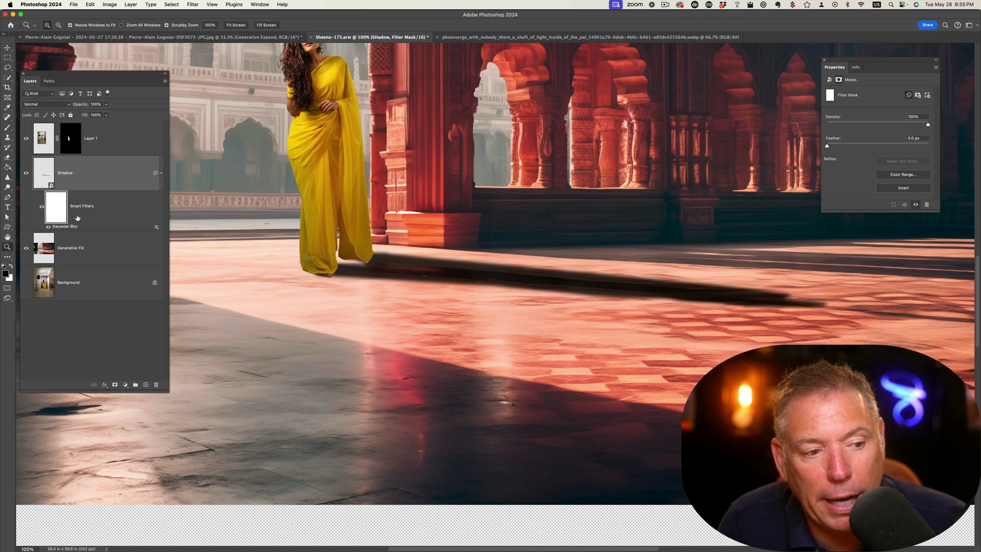
key(b)
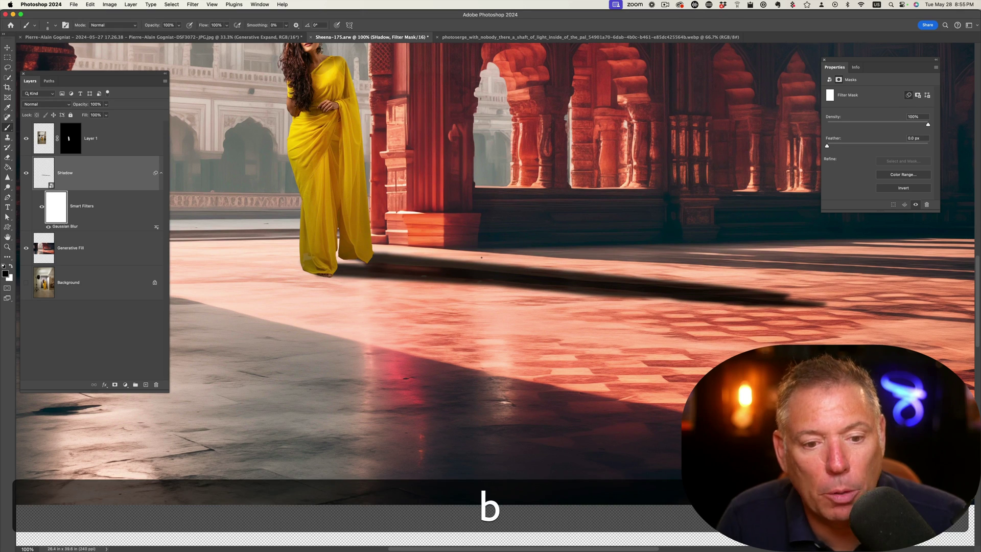
drag(448, 248, 511, 250)
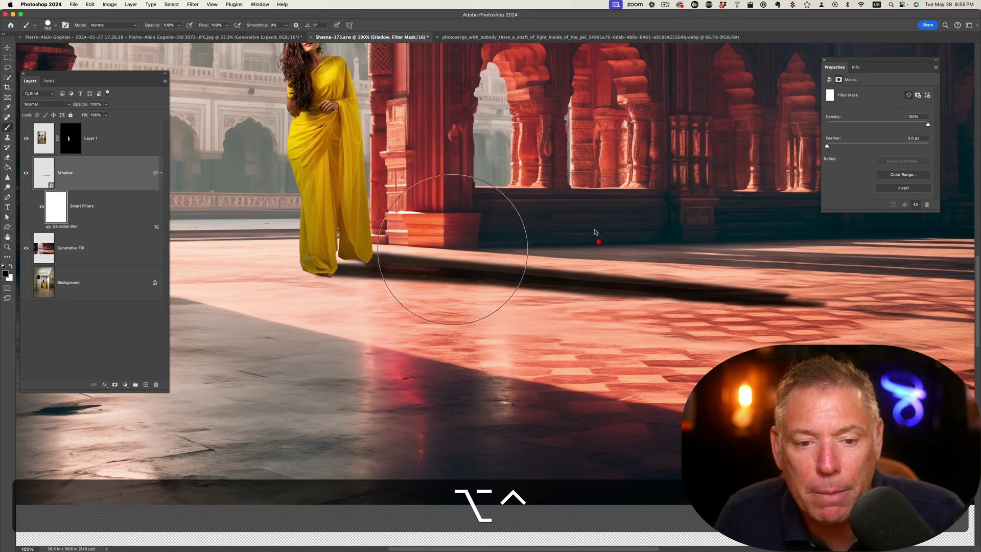
right_click(552, 194)
drag(615, 184, 581, 185)
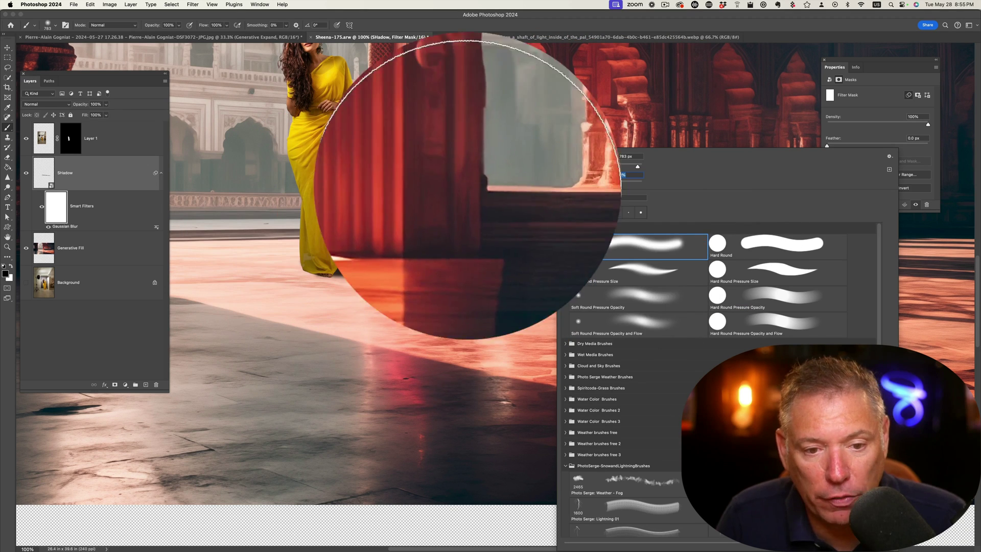
click(498, 187)
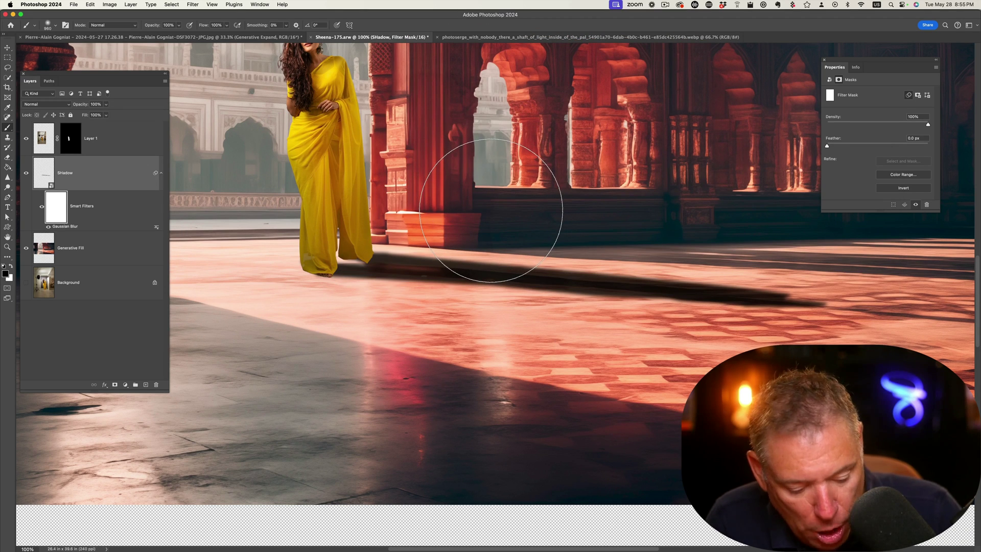
mouse_move(497, 208)
mouse_down()
mouse_move(457, 207)
mouse_move(523, 208)
mouse_up()
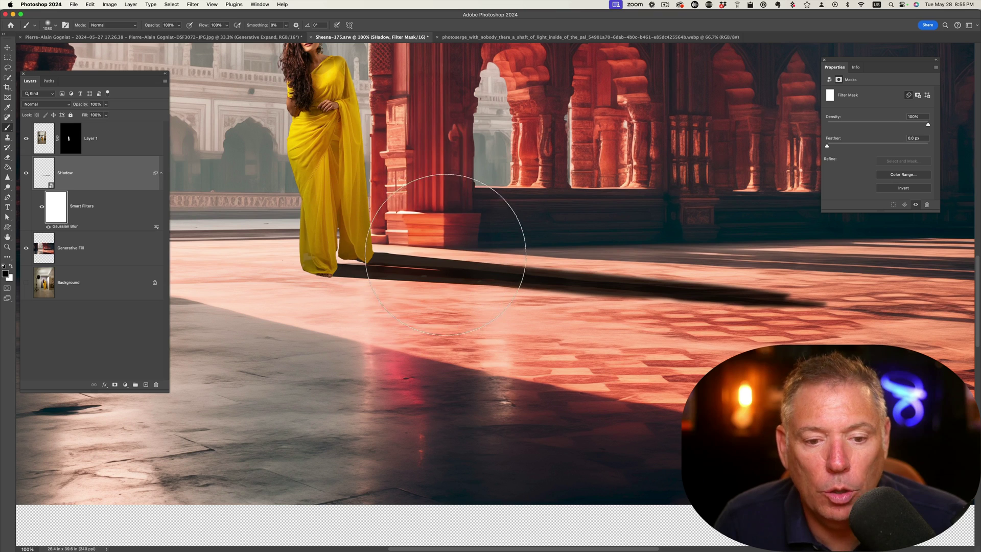
Step: Try masking out the blur near the woman's feet with black at full brush opacity, and undo the strokes
click(400, 240)
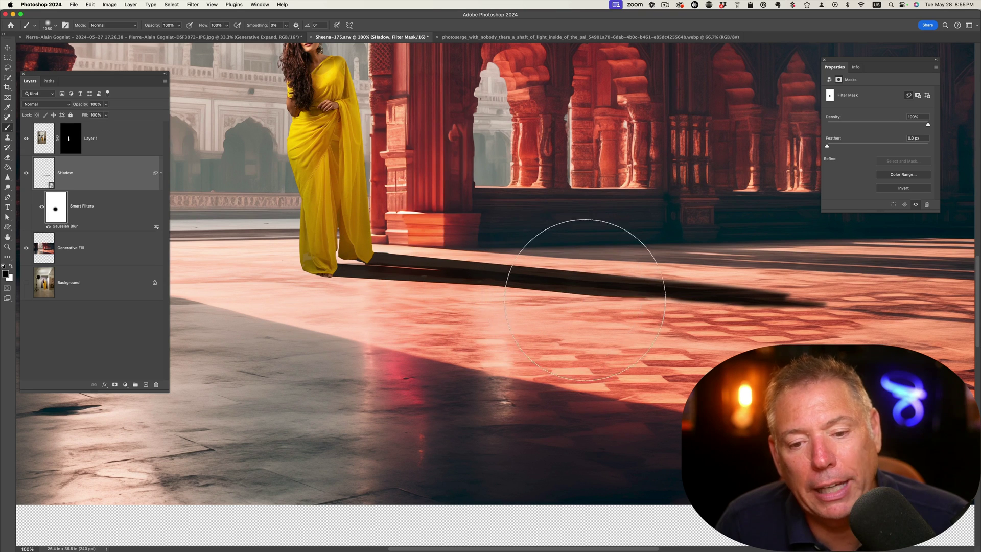
drag(381, 268, 353, 261)
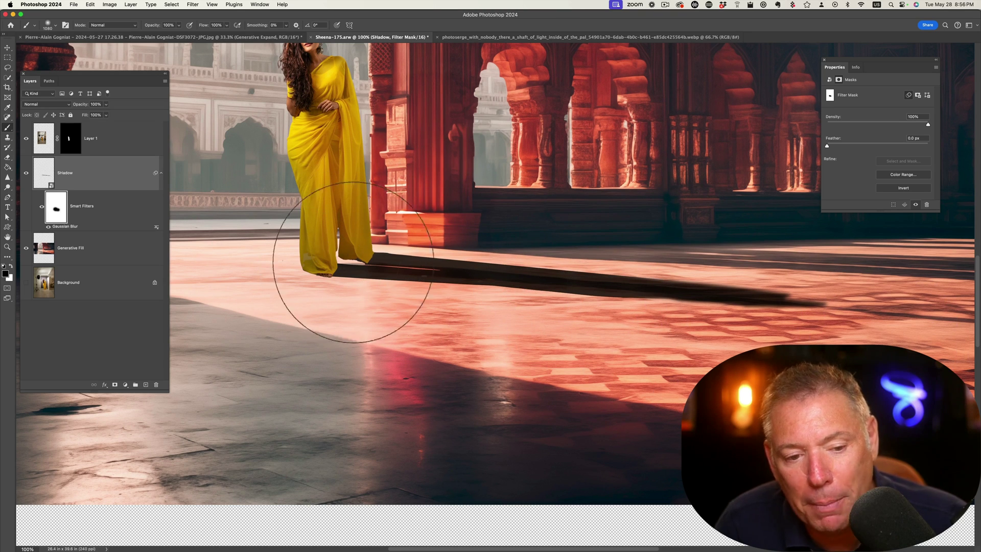
key(super+w)
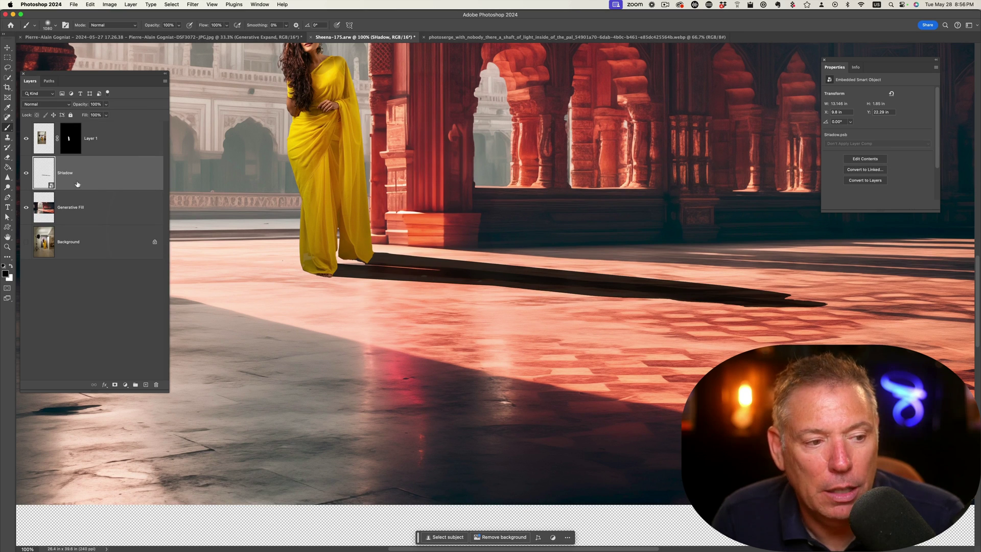
key(shift+super+z)
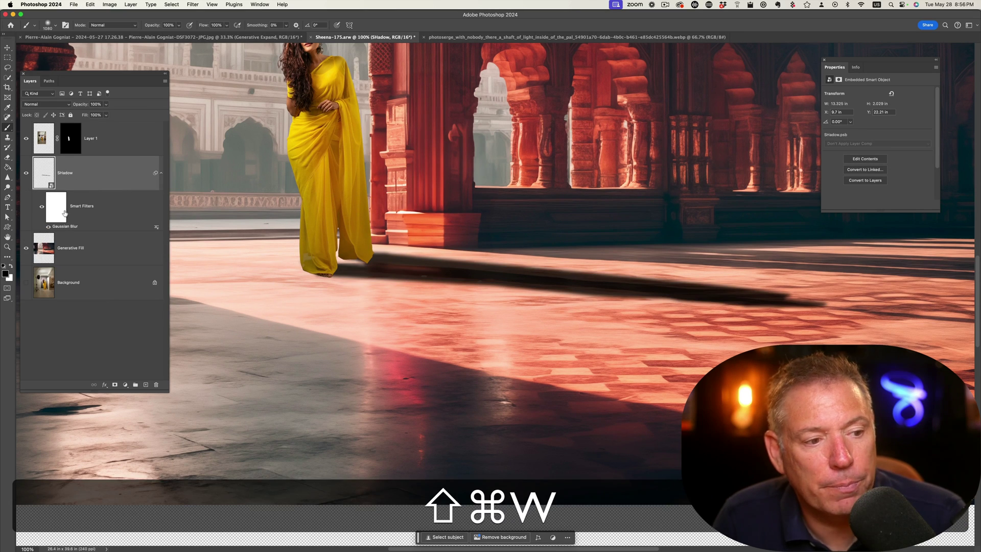
Step: Paint the filter mask near the woman's feet with the brush at 23% opacity to sharpen the shadow there, and compare with the shadow hidden
click(59, 210)
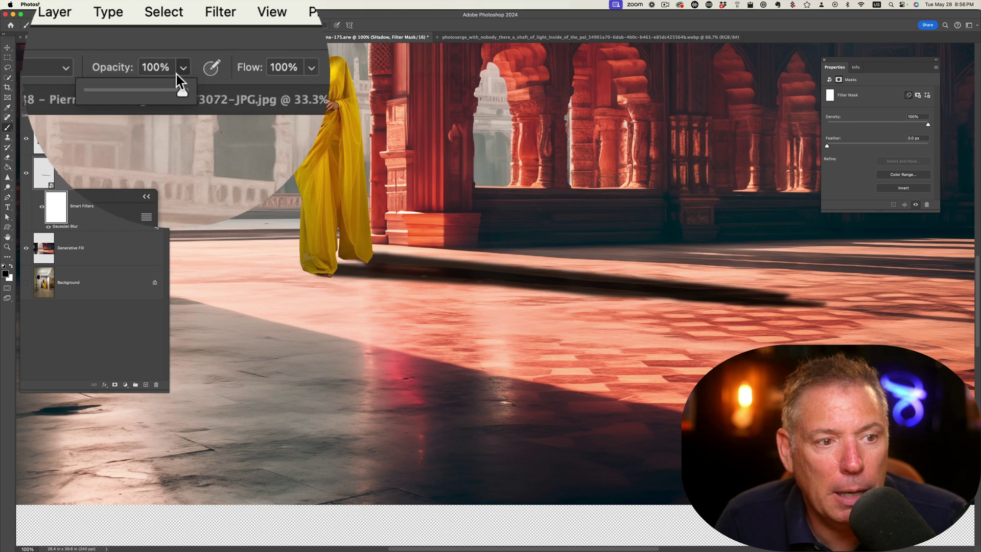
click(179, 25)
click(153, 35)
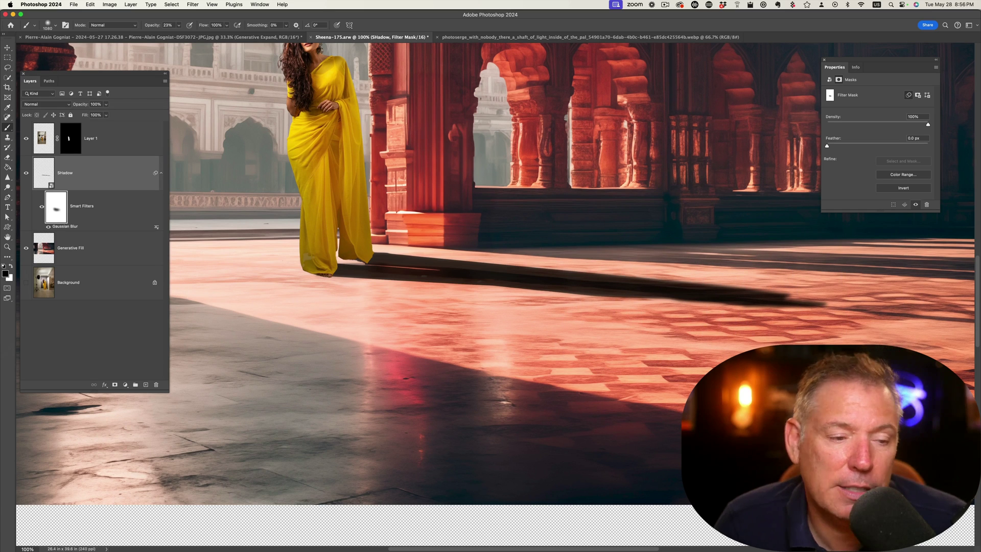
click(27, 174)
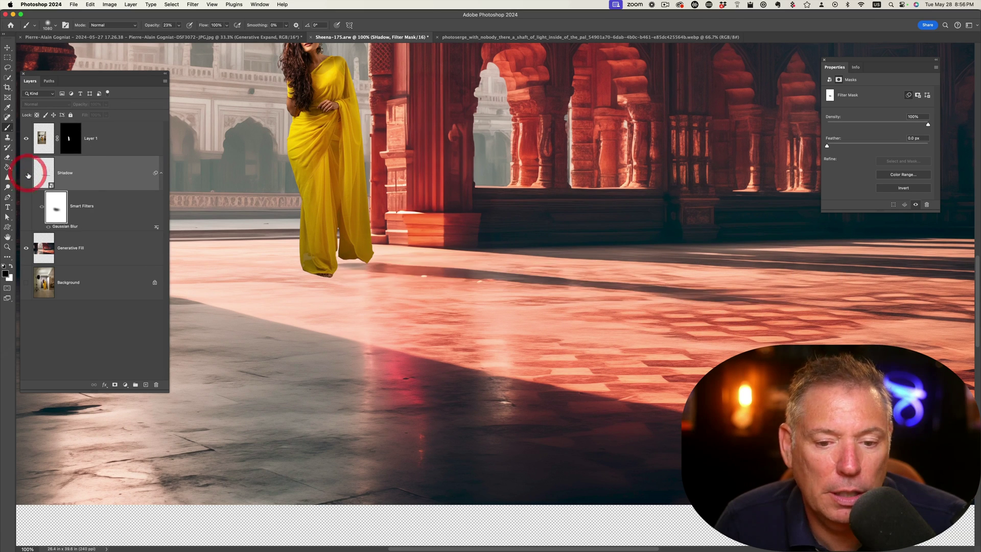
click(26, 173)
Step: Lower the Shadow layer's opacity to 95%
click(92, 170)
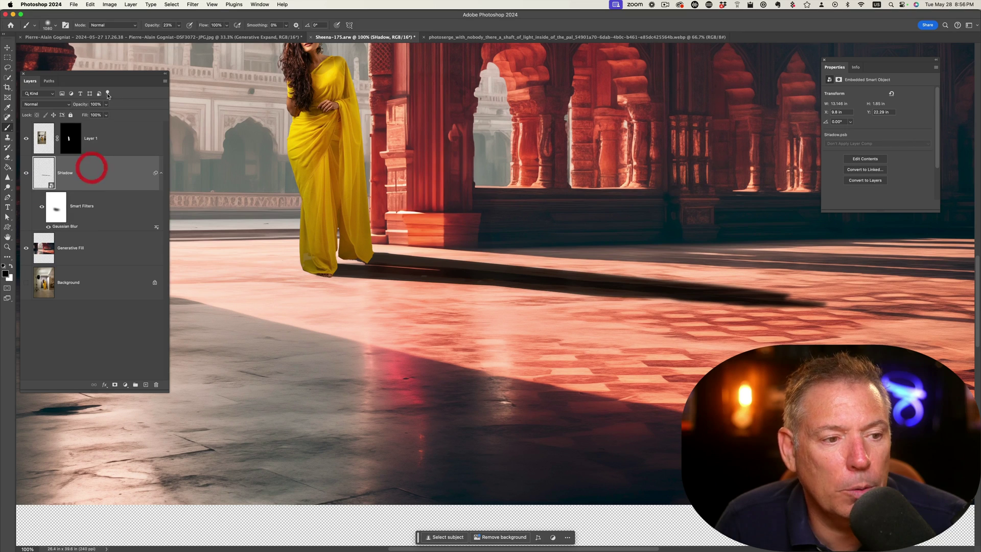
click(106, 104)
drag(106, 113, 101, 114)
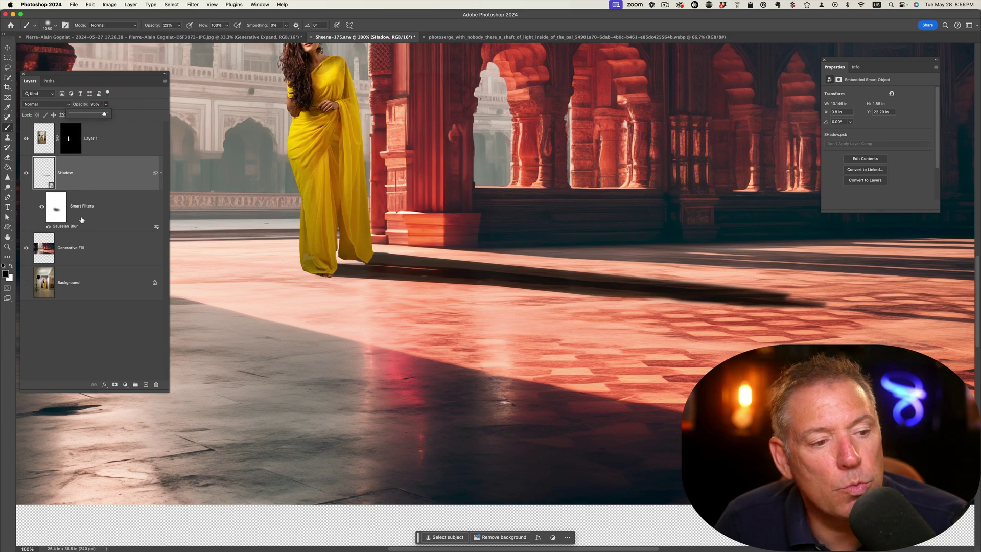
Step: Hide the Shadow layer and lasso the floor's own shadow beside the woman's feet on the Generative Fill layer
click(72, 245)
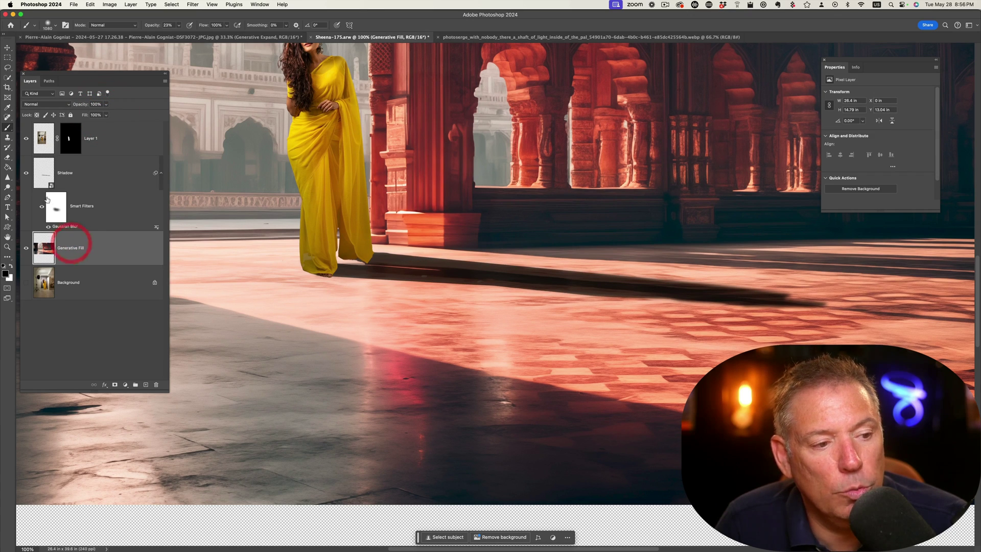
click(27, 173)
key(l)
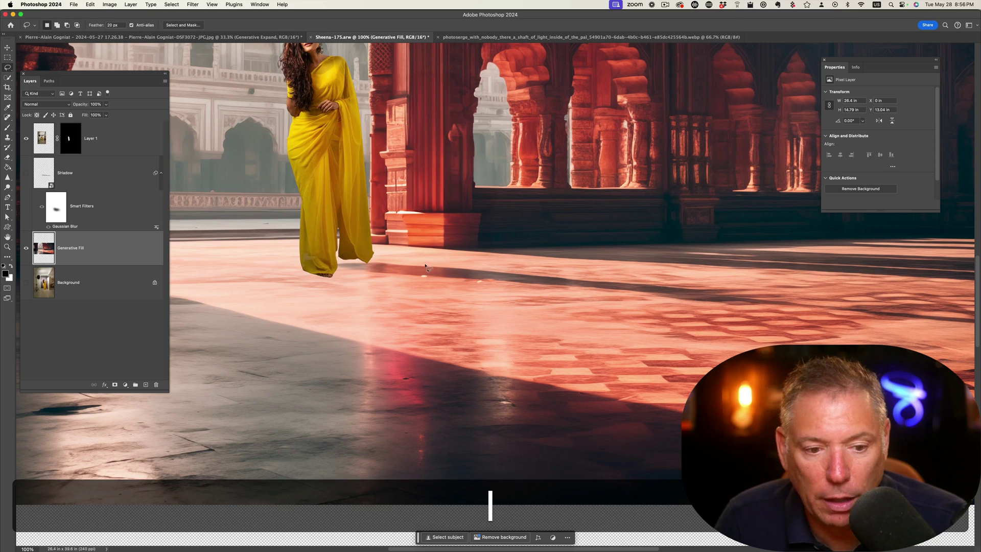
drag(413, 258, 341, 260)
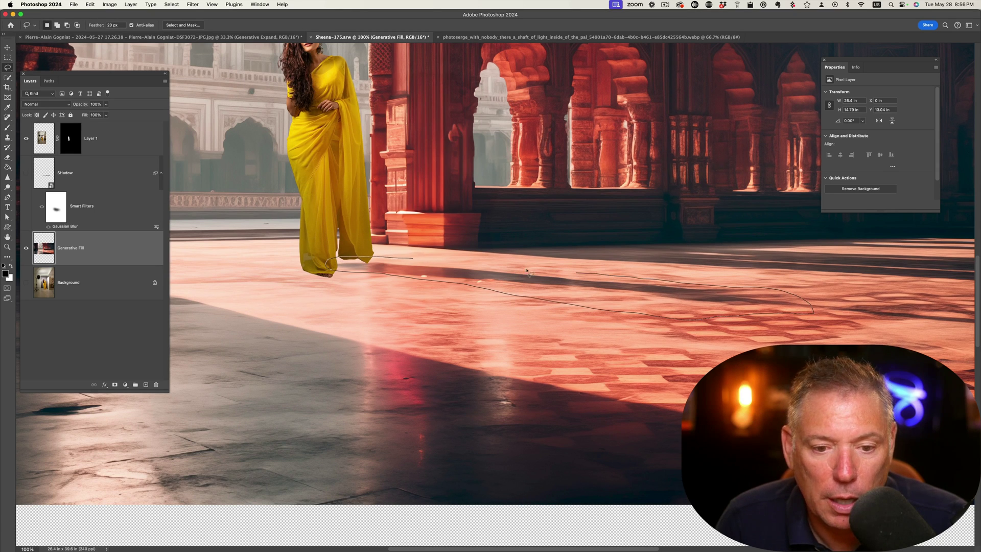
drag(393, 248, 405, 249)
Step: Run Generative Fill on the selected floor area without a prompt and choose the third variation
click(502, 340)
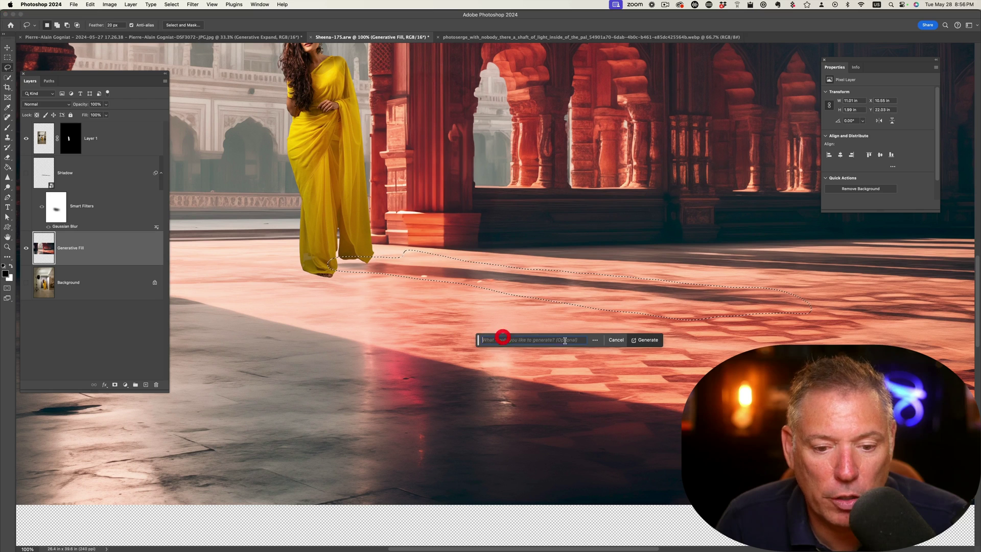
click(648, 340)
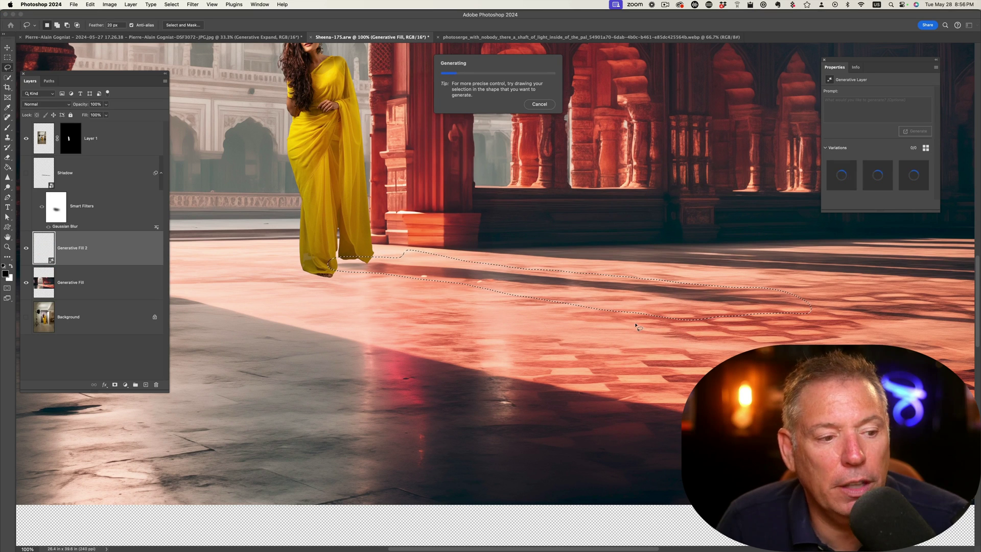
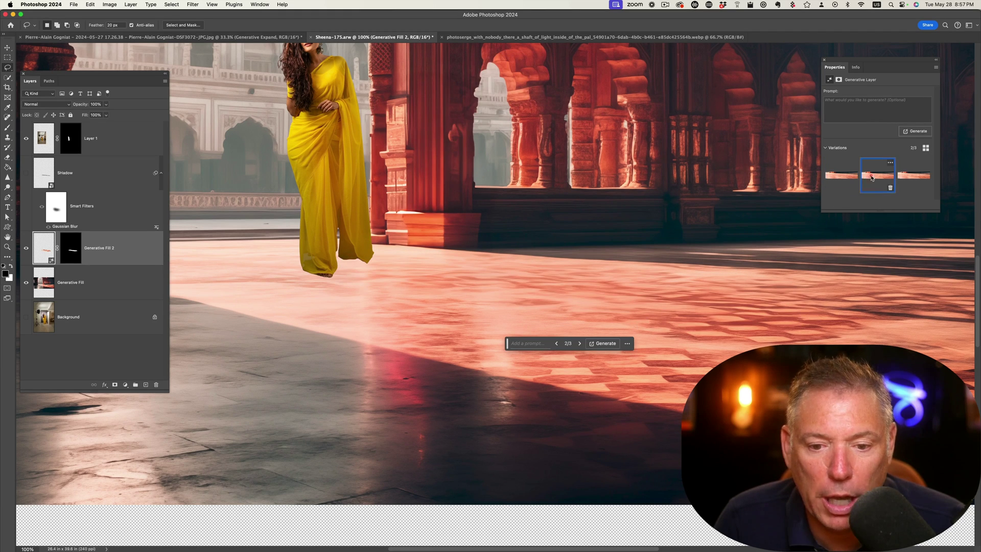
click(909, 178)
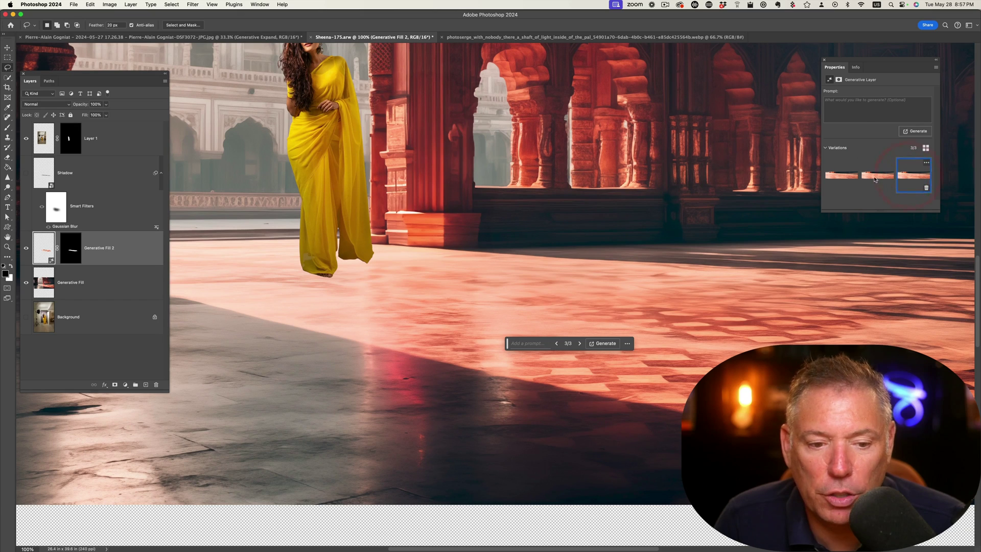
Step: Show the Shadow layer again and check it against the cleaned floor in the whole composite
click(27, 174)
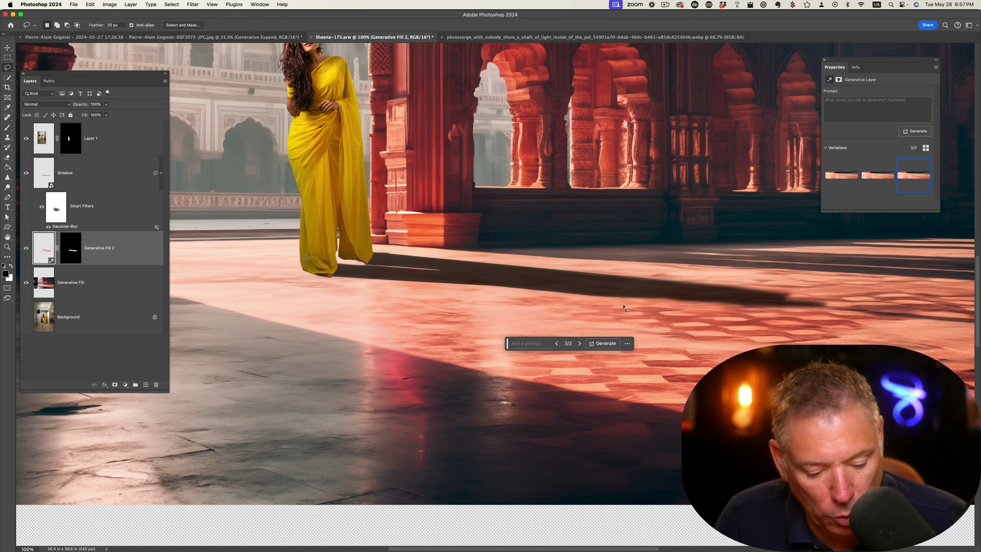
key(z)
alt+click(602, 298)
alt+click(602, 297)
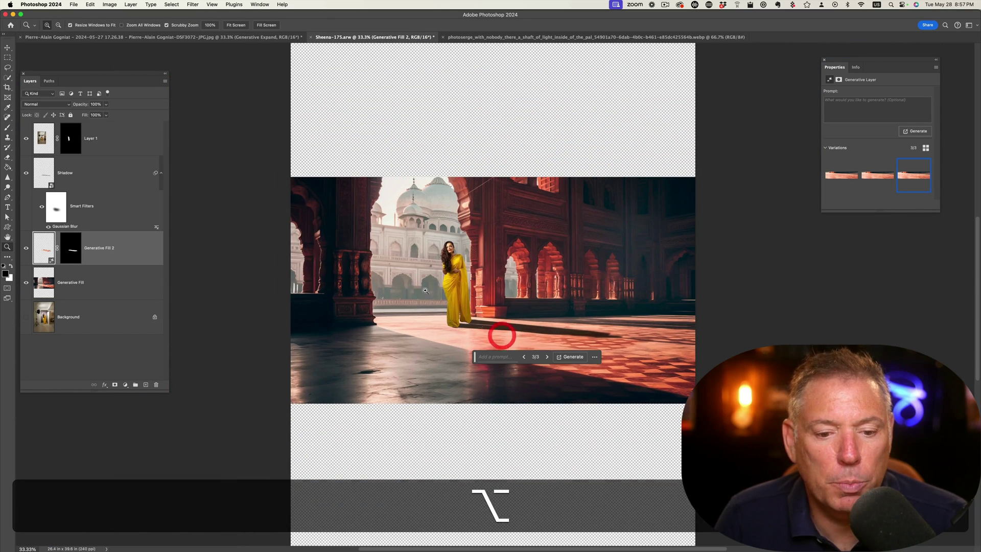
Step: Add a layer mask to the Shadow layer and fade the shadow's far end with a large black brush at 8% opacity
click(87, 174)
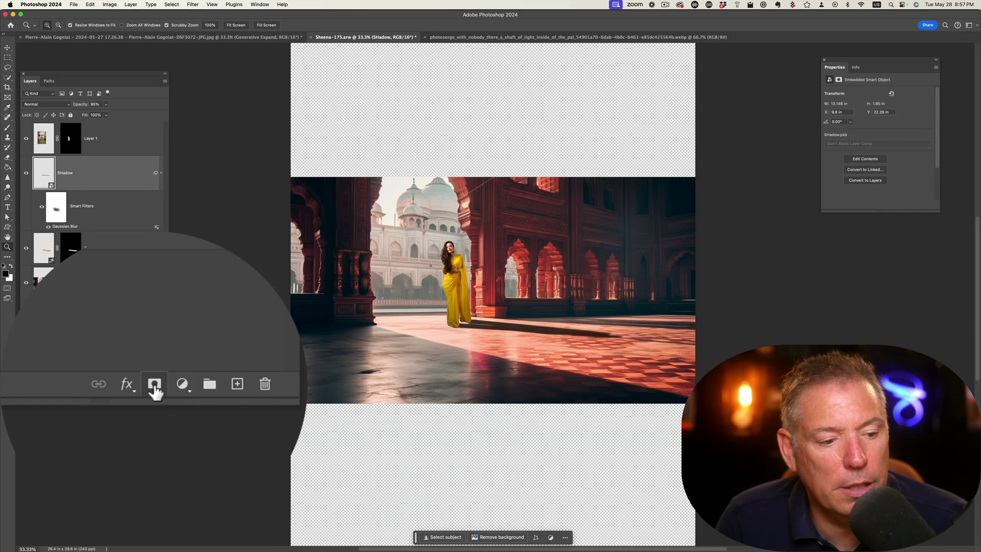
click(114, 384)
click(531, 319)
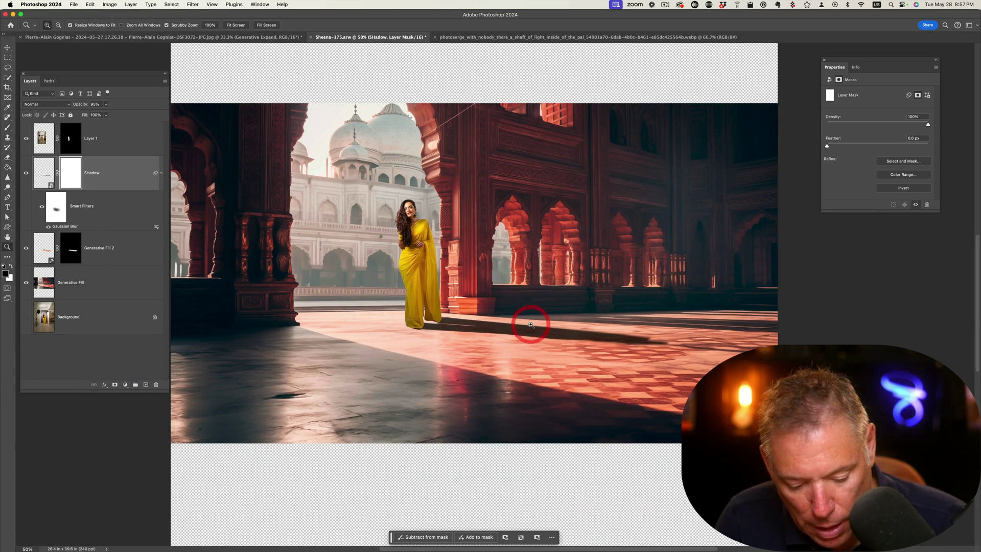
key(b)
drag(534, 318, 593, 318)
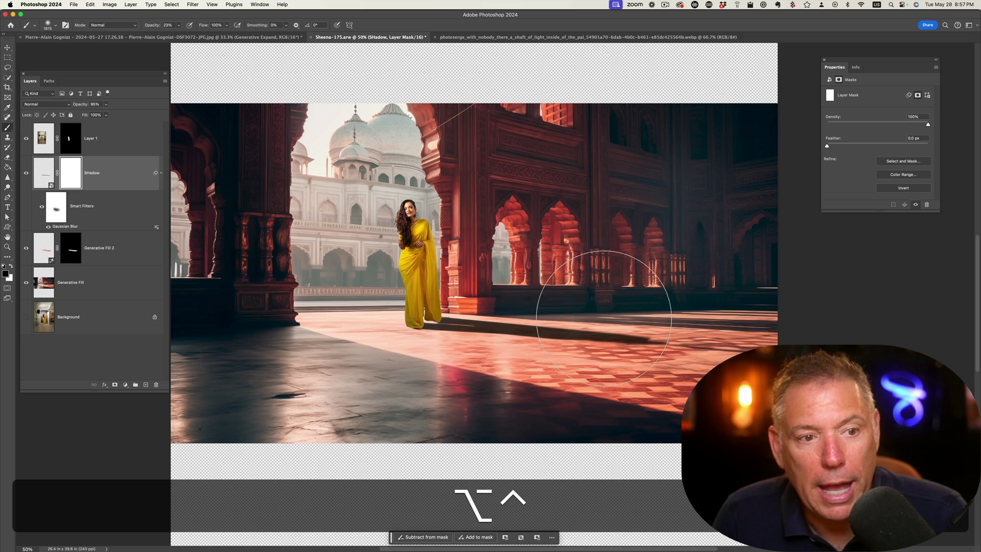
drag(171, 34, 171, 34)
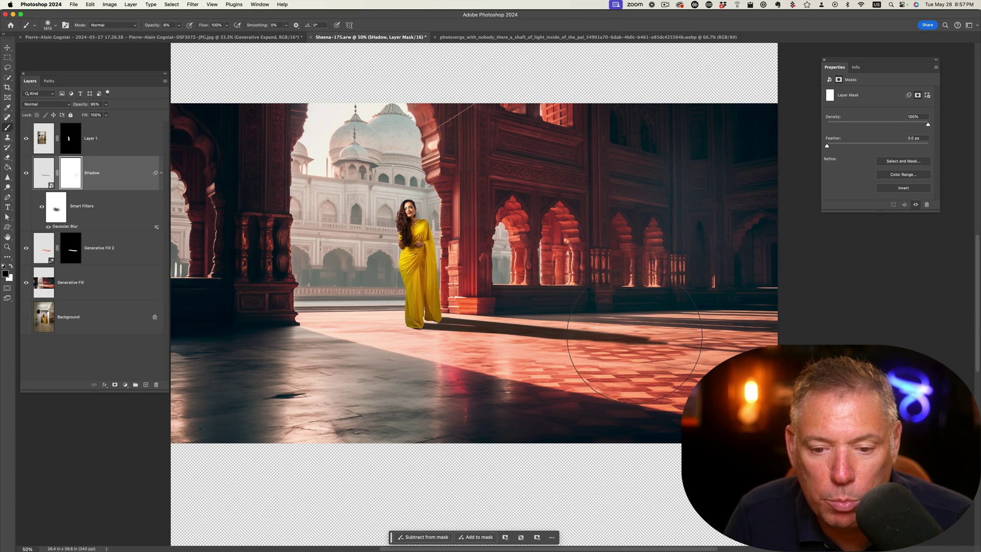
mouse_move(581, 330)
mouse_down()
mouse_move(680, 352)
mouse_move(531, 327)
mouse_move(471, 284)
mouse_move(637, 340)
mouse_move(648, 357)
mouse_up()
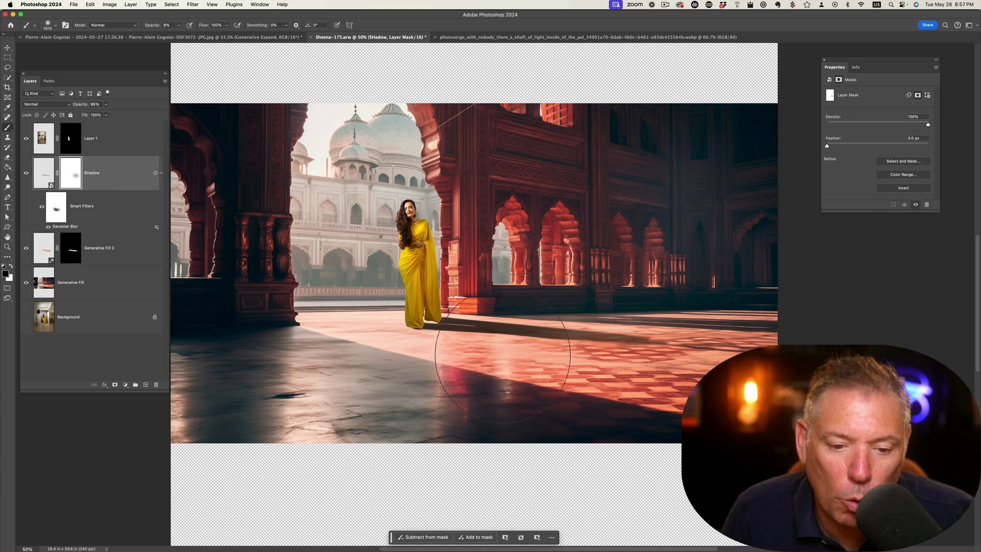
Step: Refine the shadow's blur transition by painting on the Shadow layer's smart filter mask at 8% brush opacity
click(49, 213)
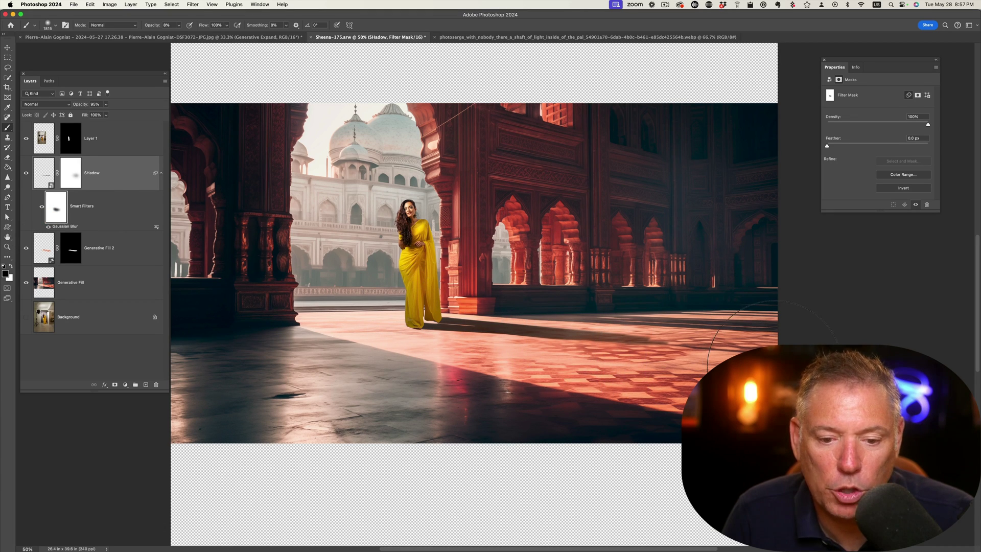
key(x)
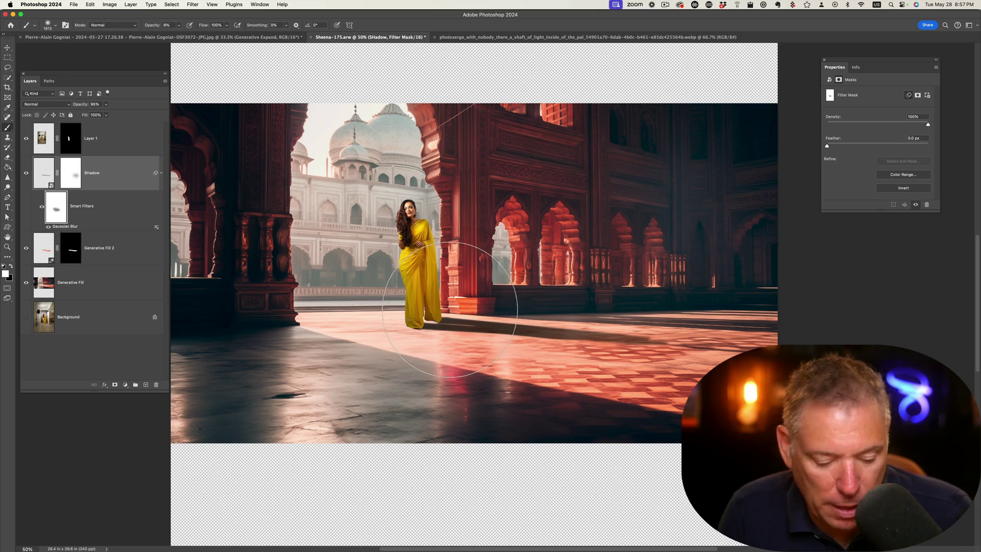
click(118, 173)
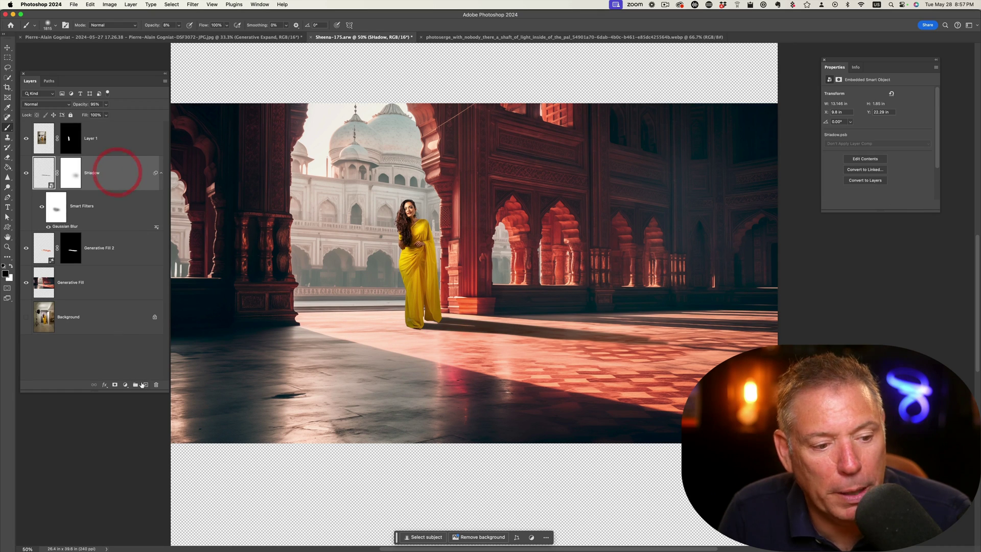
key(super+shift+alt+n)
key(d)
key(z)
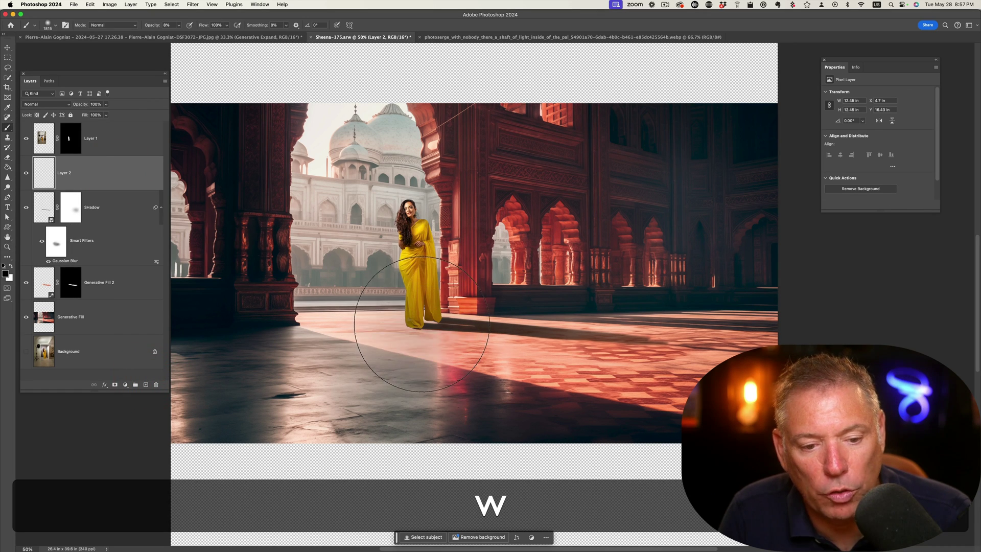
Step: Add a new layer above the Shadow layer and paint small black contact shadows under the toes and the sari's hem
key(z)
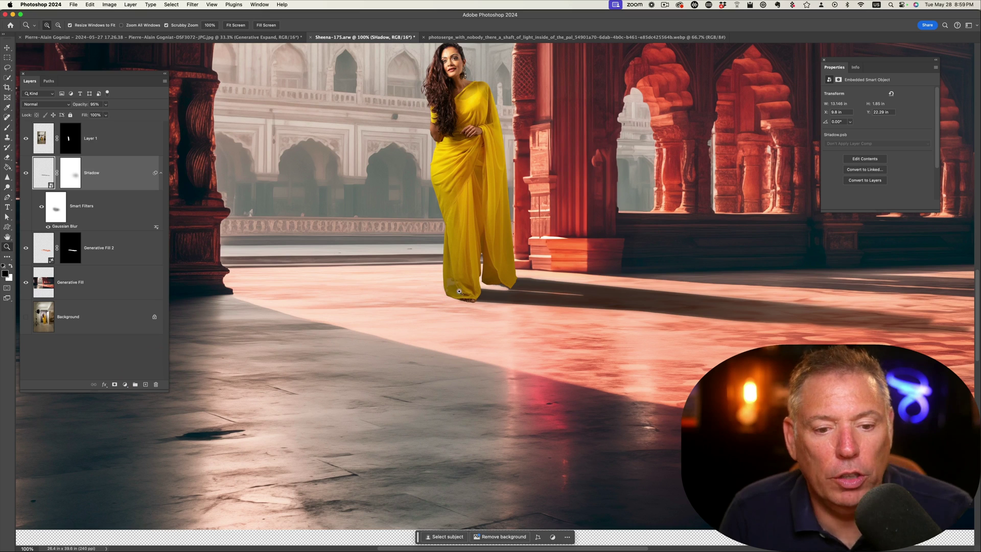
click(466, 293)
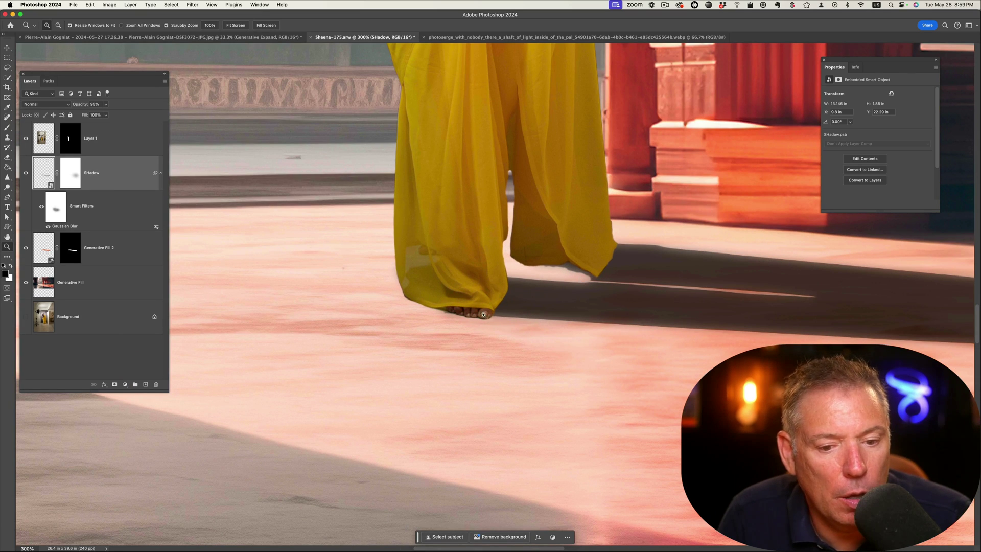
click(144, 385)
key(b)
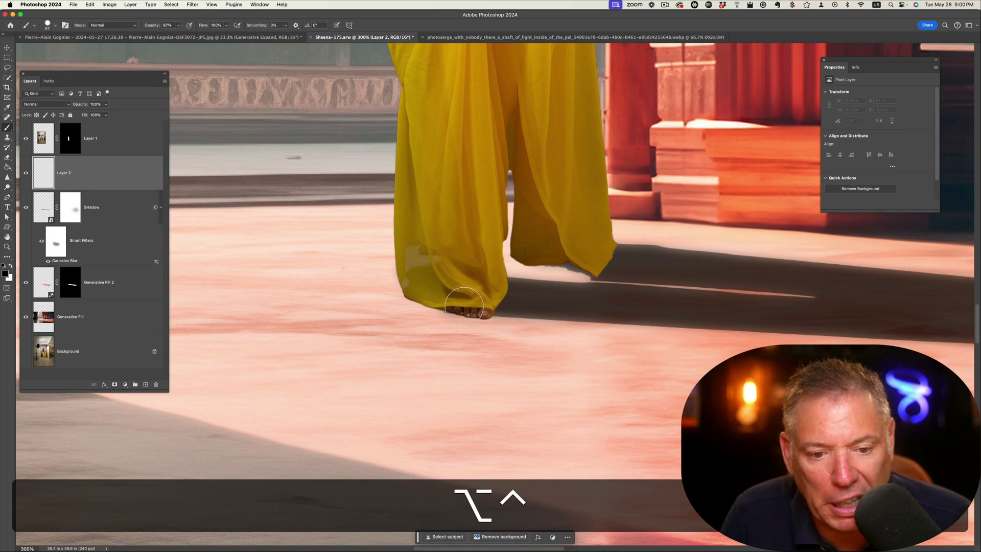
drag(465, 302, 447, 302)
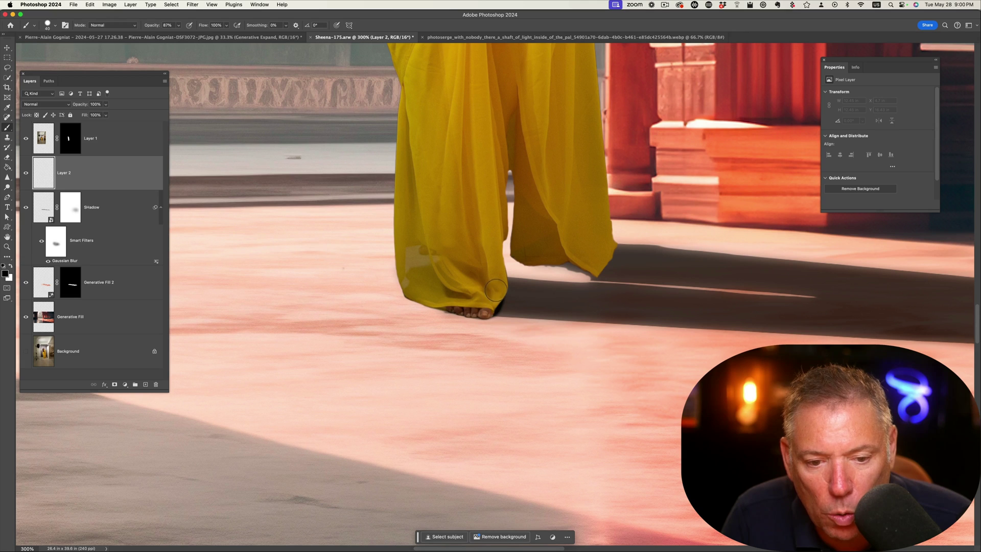
click(477, 304)
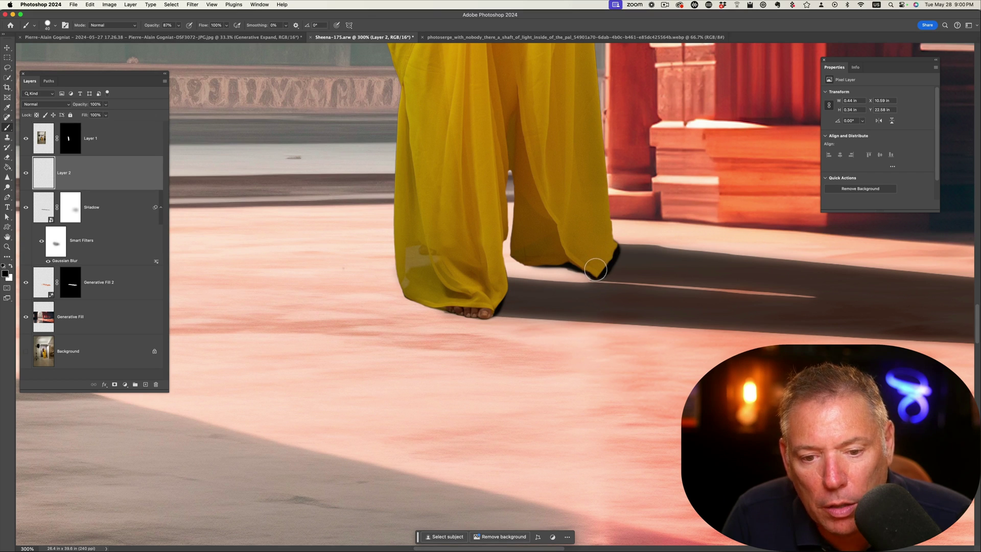
click(598, 265)
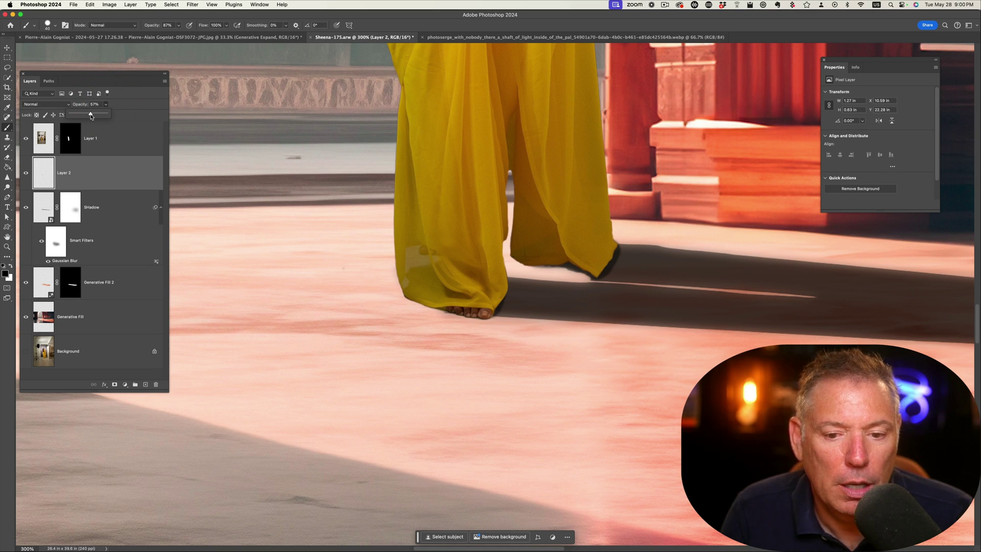
Step: Lower the contact shadow layer's opacity to about 59% so it blends with the cast shadow
key(z)
alt+click(630, 259)
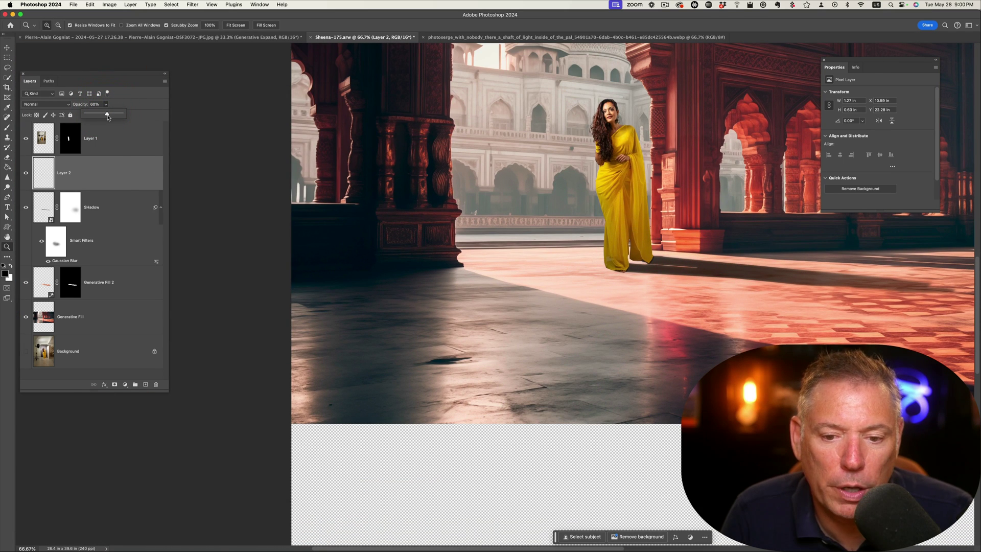
click(656, 265)
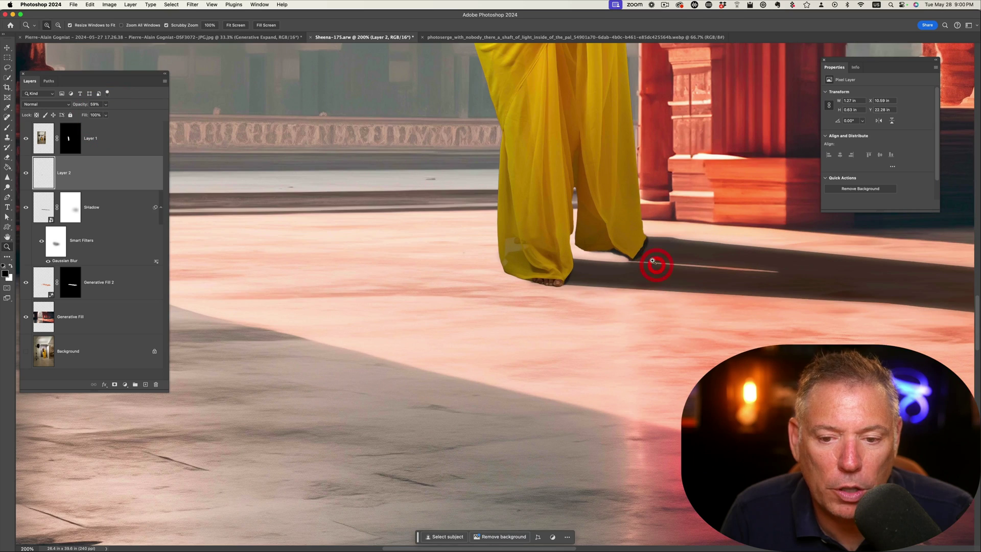
Step: Erase the excess contact shadow around the sari's hem and the toes with a small eraser at 100% opacity
key(e)
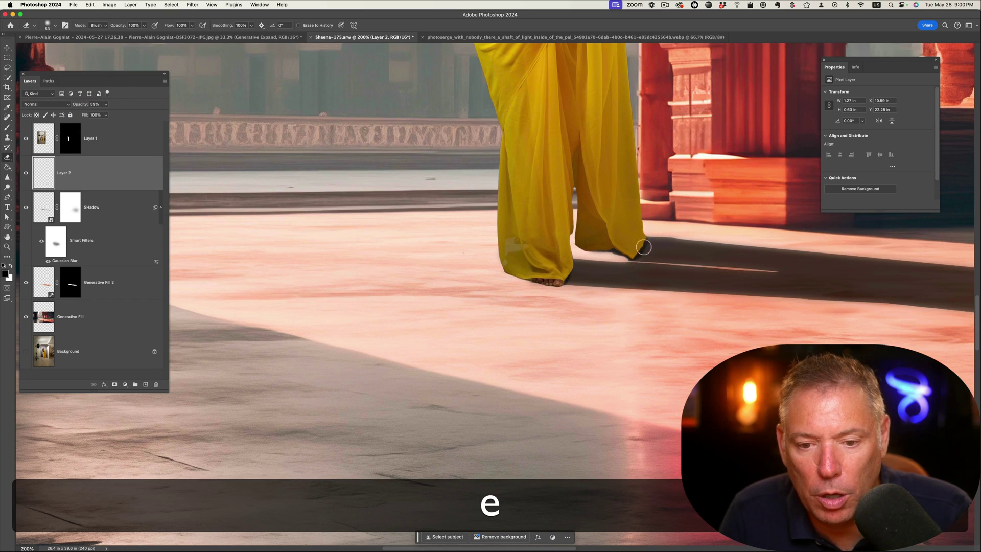
drag(643, 247, 649, 234)
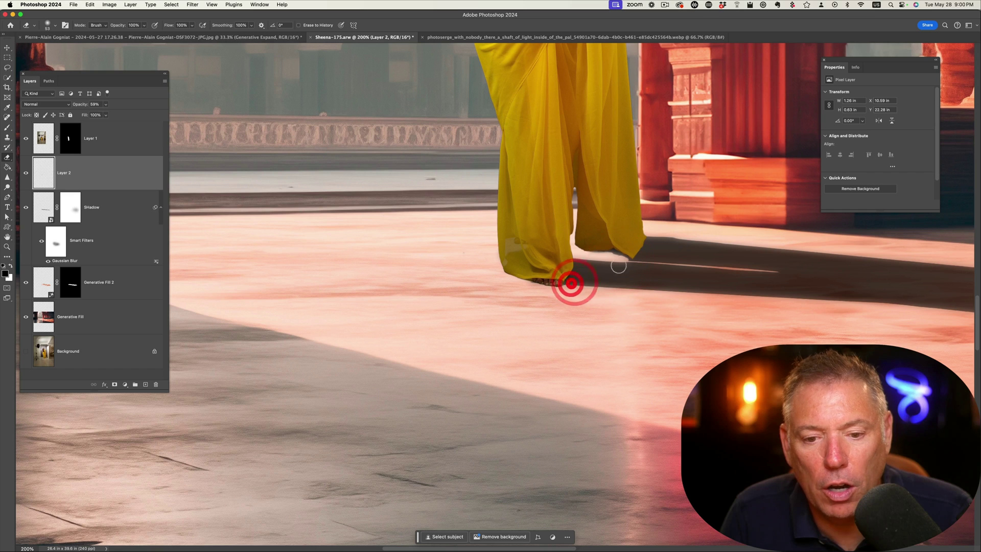
click(630, 262)
Step: Compare the woman's grounding with and without the contact shadow layer, leaving that layer hidden
key(z)
alt+click(759, 317)
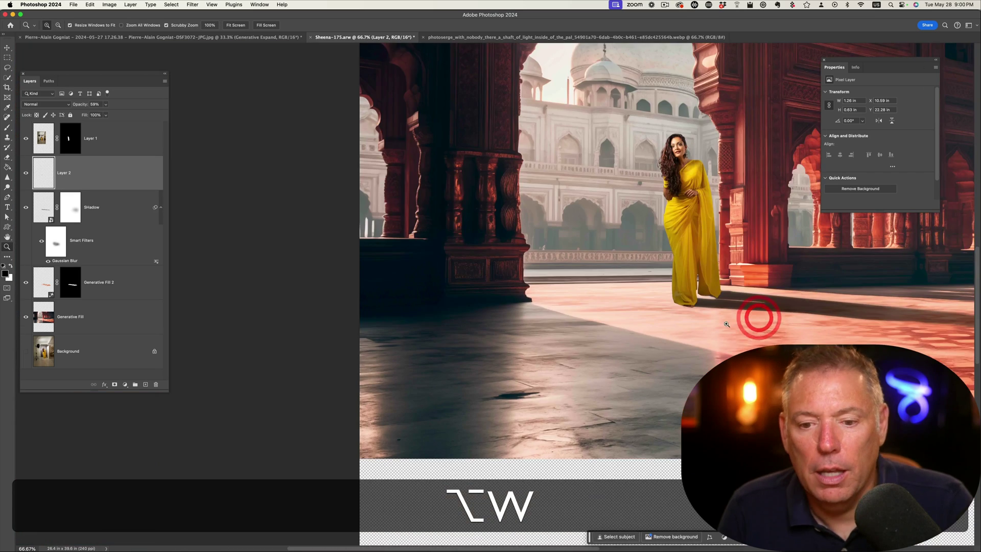
click(727, 308)
alt+click(793, 296)
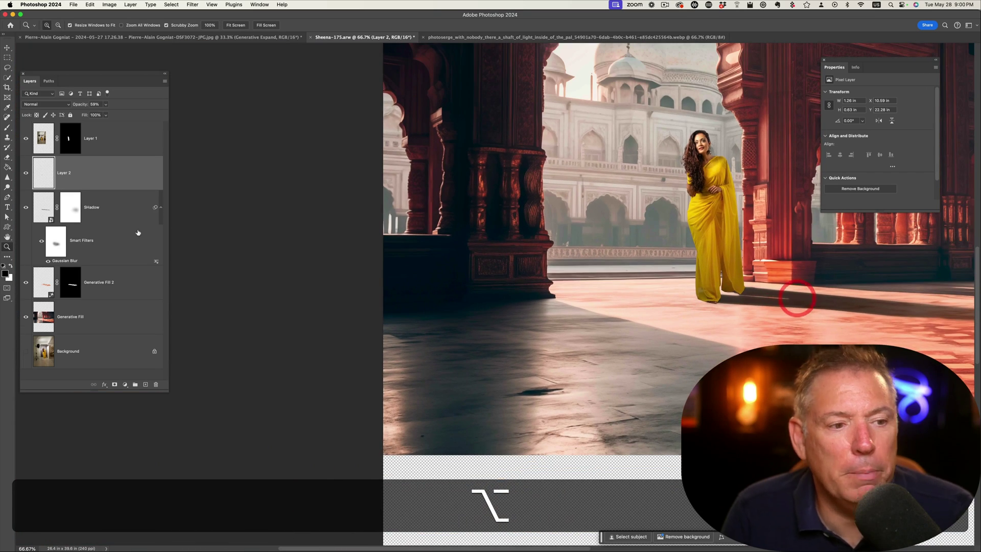
click(25, 174)
click(24, 174)
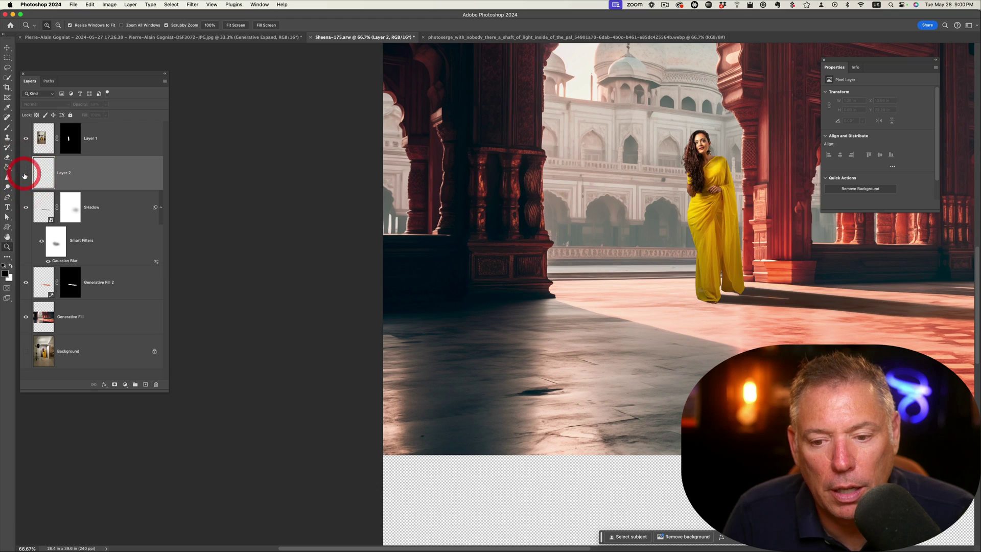
Step: Examine the woman and her cast shadow within the whole palace scene at several magnifications
click(700, 302)
alt+click(701, 302)
alt+click(872, 291)
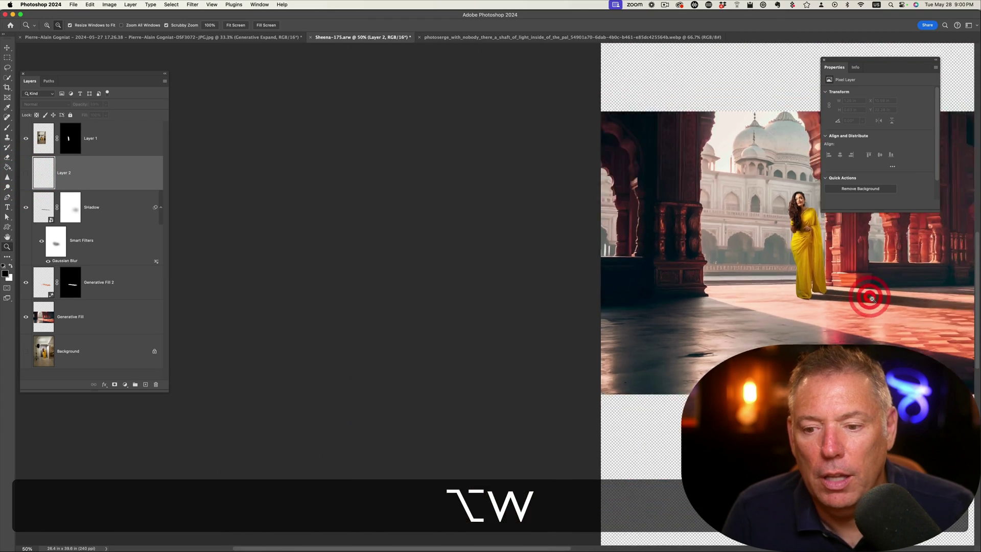
key(space)
drag(644, 320, 282, 321)
alt+click(448, 313)
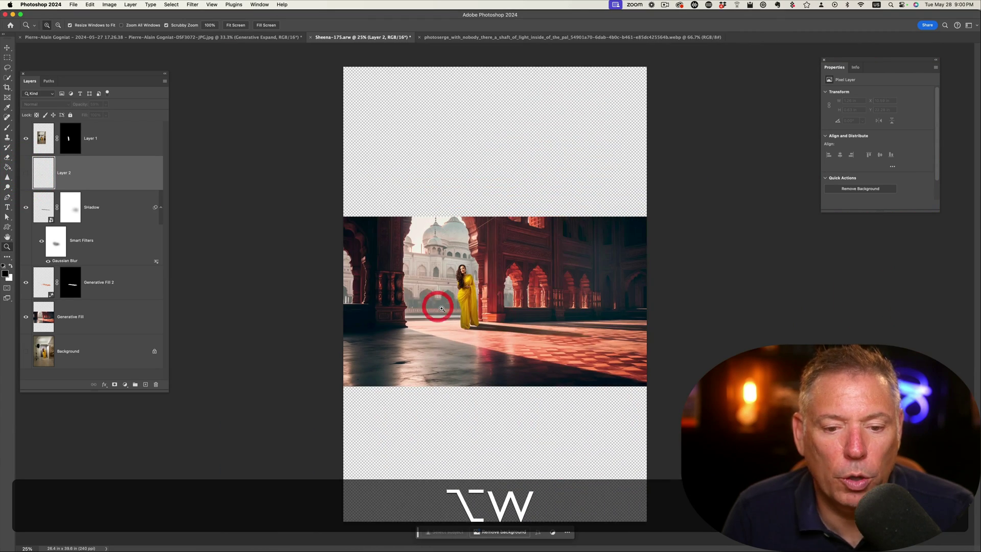
click(449, 311)
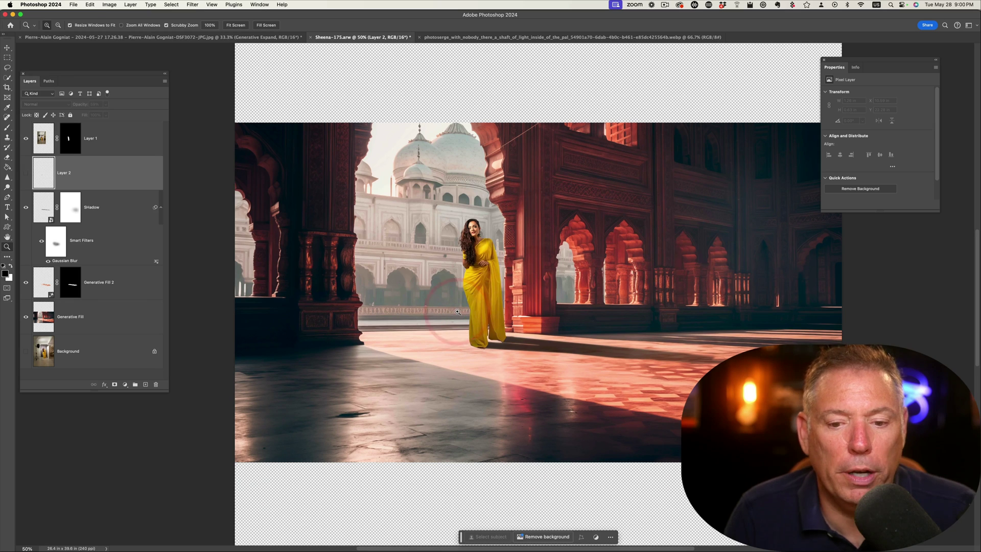
key(w)
alt+click(500, 297)
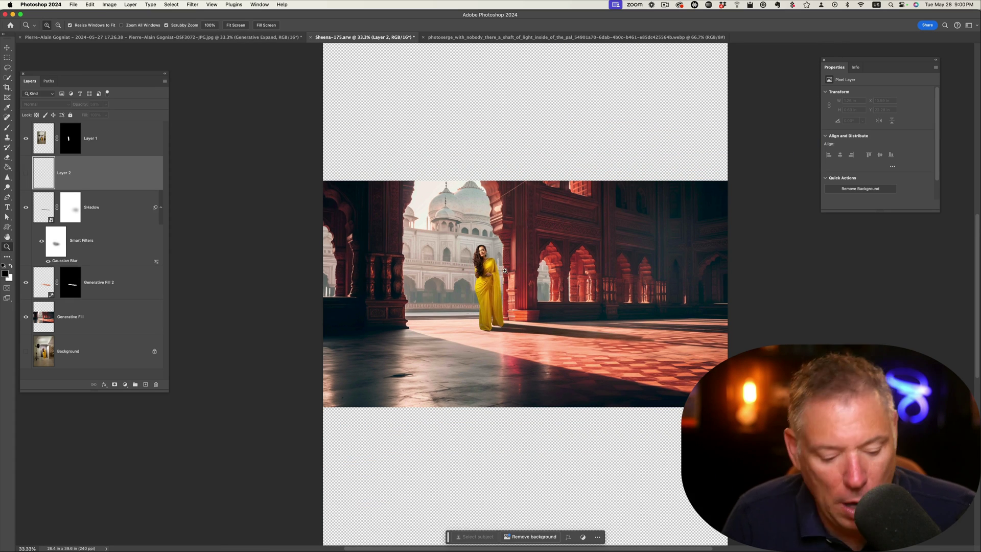
Step: Crop the canvas to the palace scene, removing the transparent areas above and below it
alt+click(509, 264)
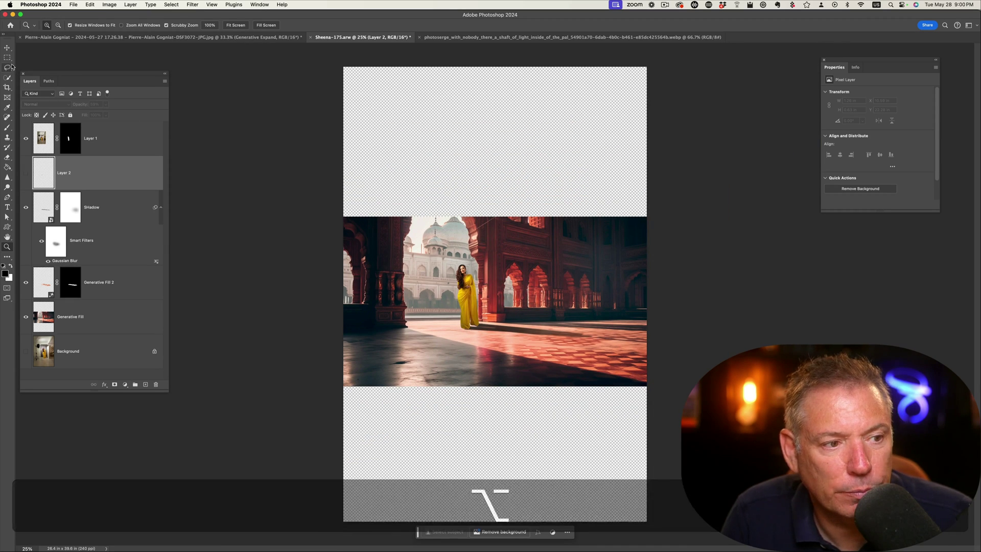
key(c)
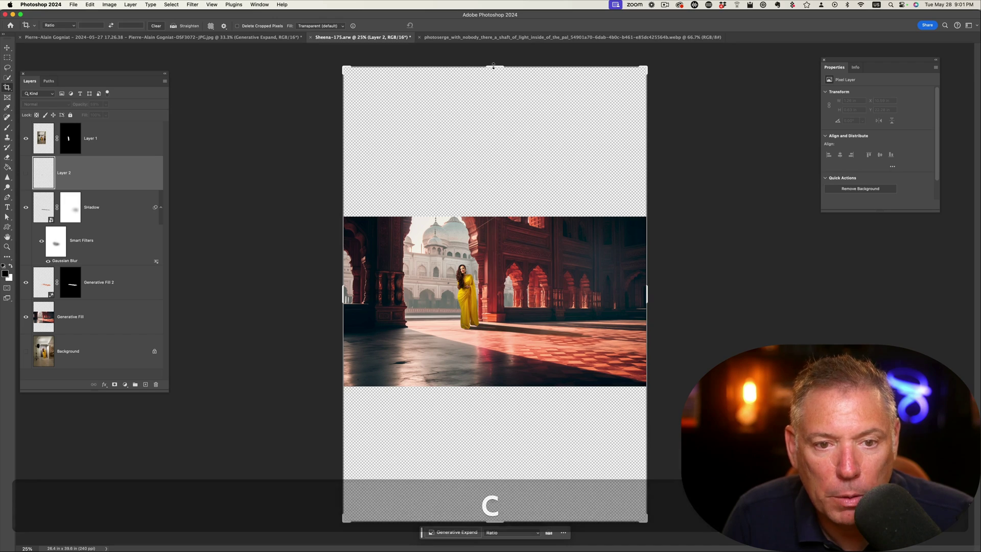
drag(494, 68, 490, 142)
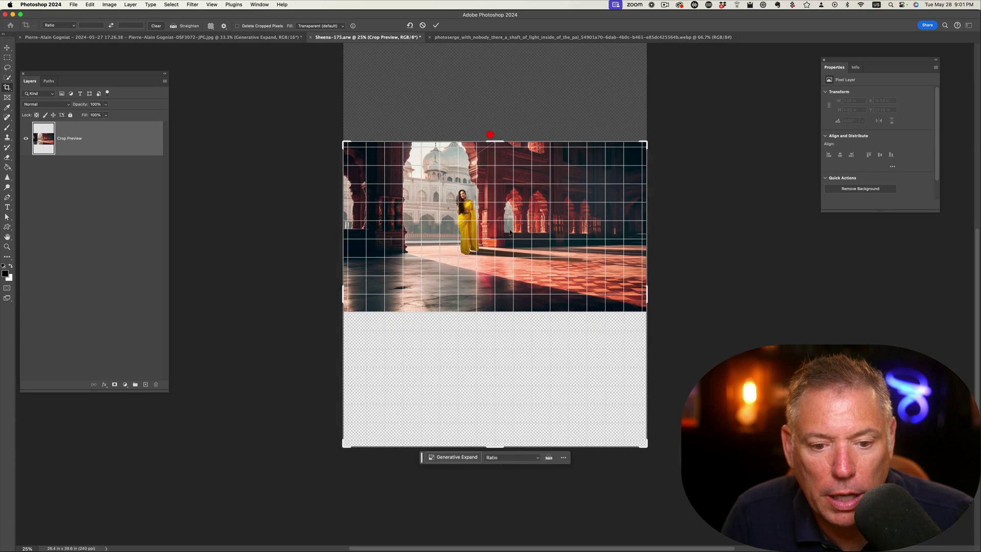
drag(495, 446, 497, 378)
key(Return)
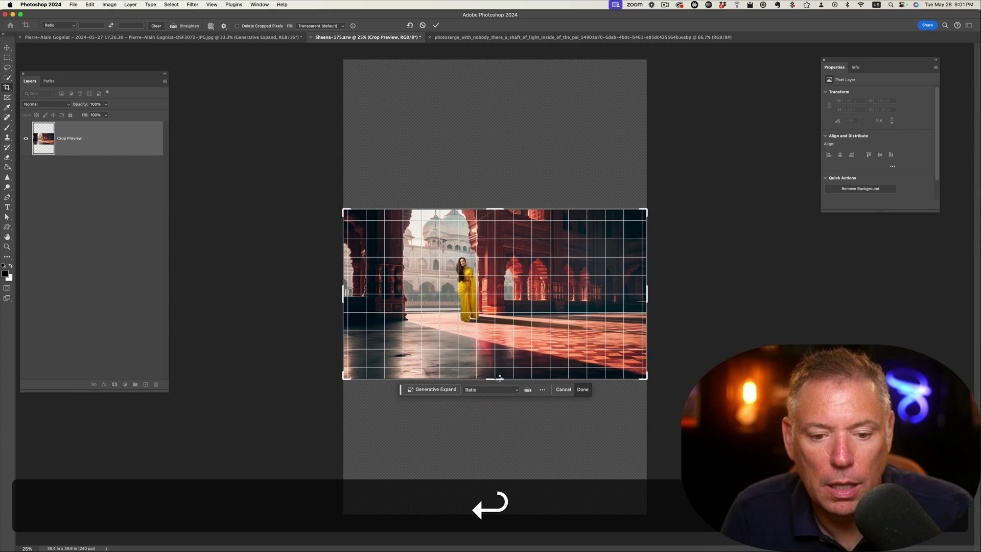
Step: Save the cropped composite and close its document
key(z)
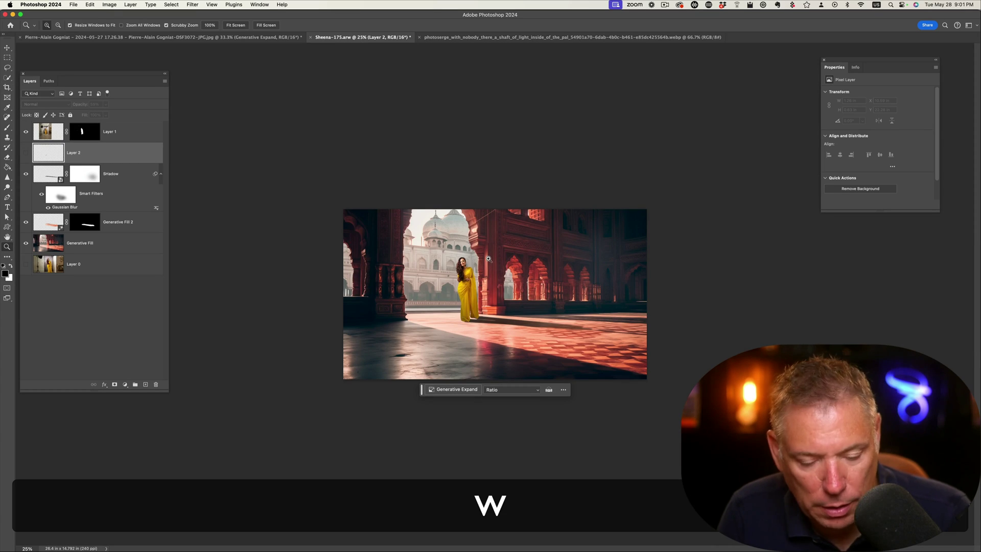
click(488, 276)
key(z)
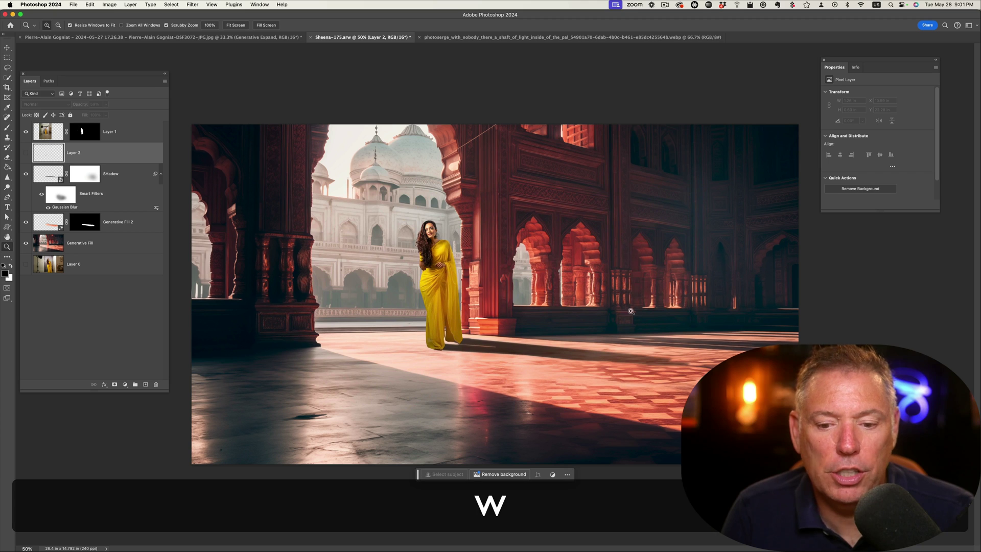
alt+click(536, 253)
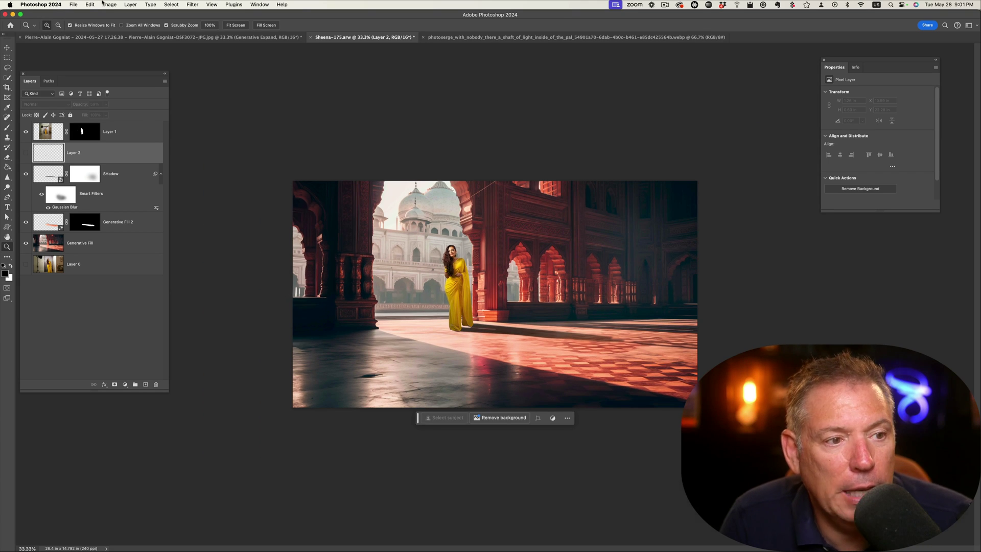
click(74, 5)
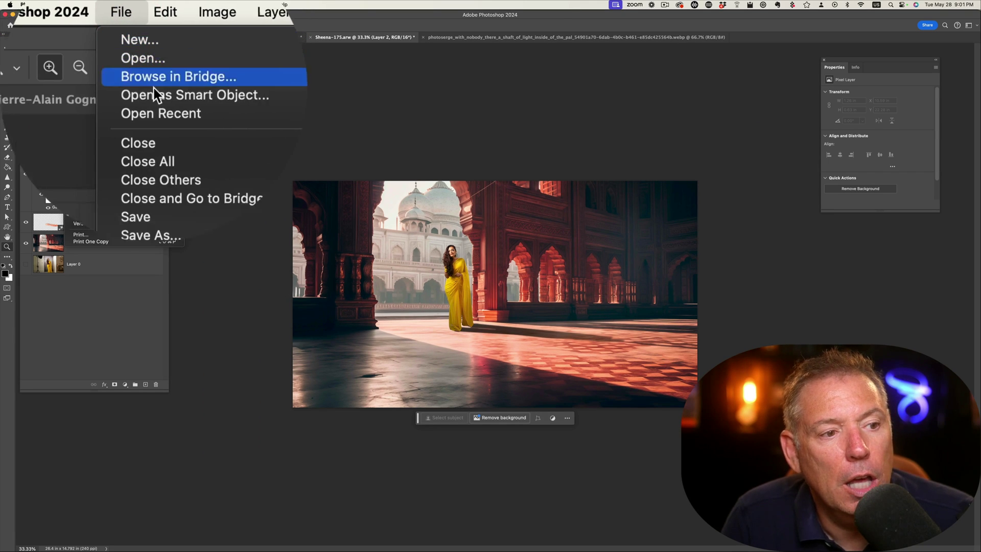
click(153, 142)
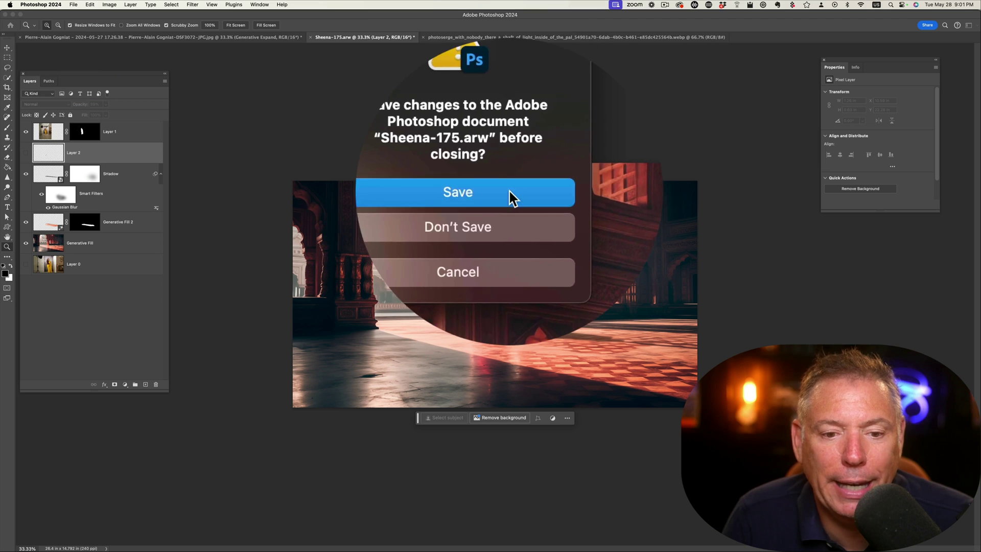
click(510, 191)
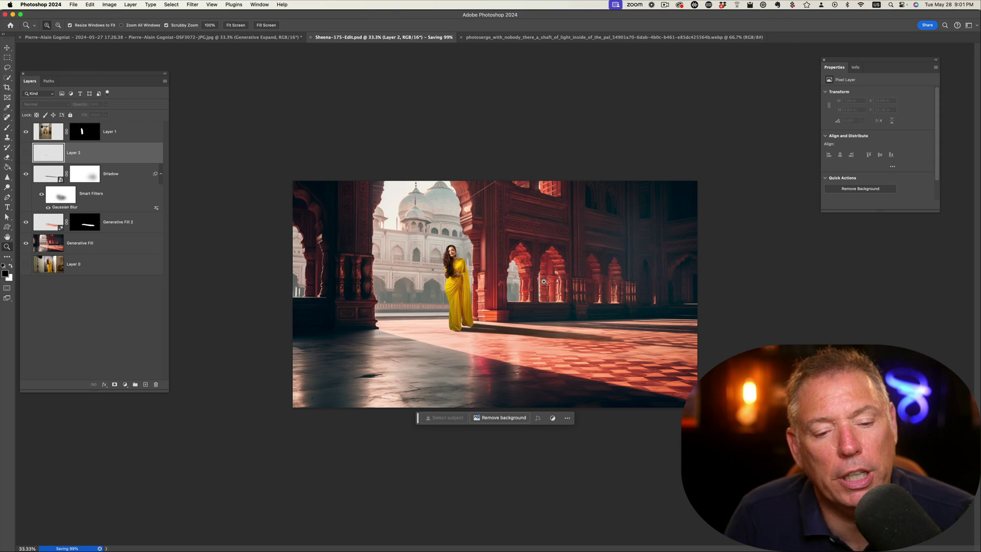
Step: Switch to Lightroom Classic and compare the shadow in Sheena-175-Edit.psd with the earlier composite Sheena-174.psd
key(super+Tab)
key(super+Tab)
key(super+Tab)
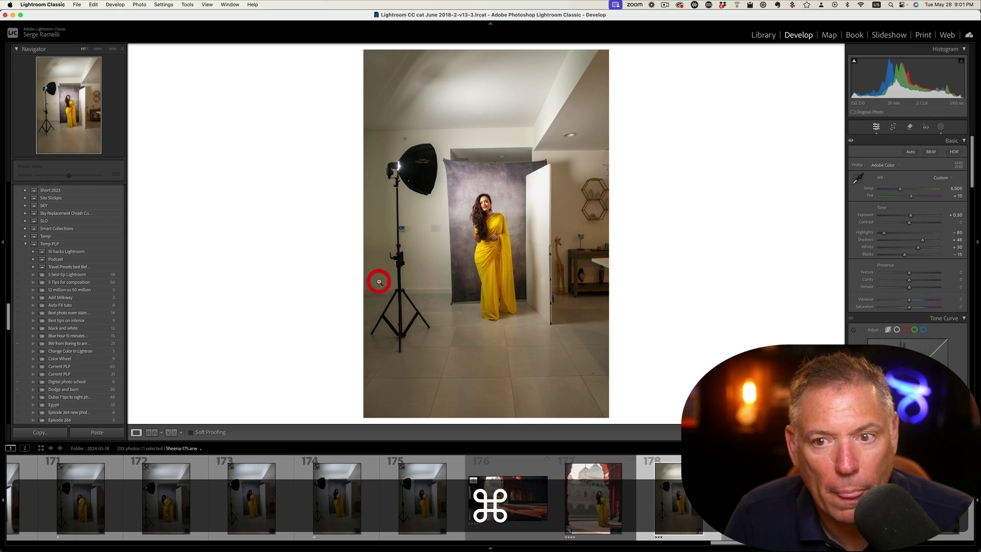
key(ctrl)
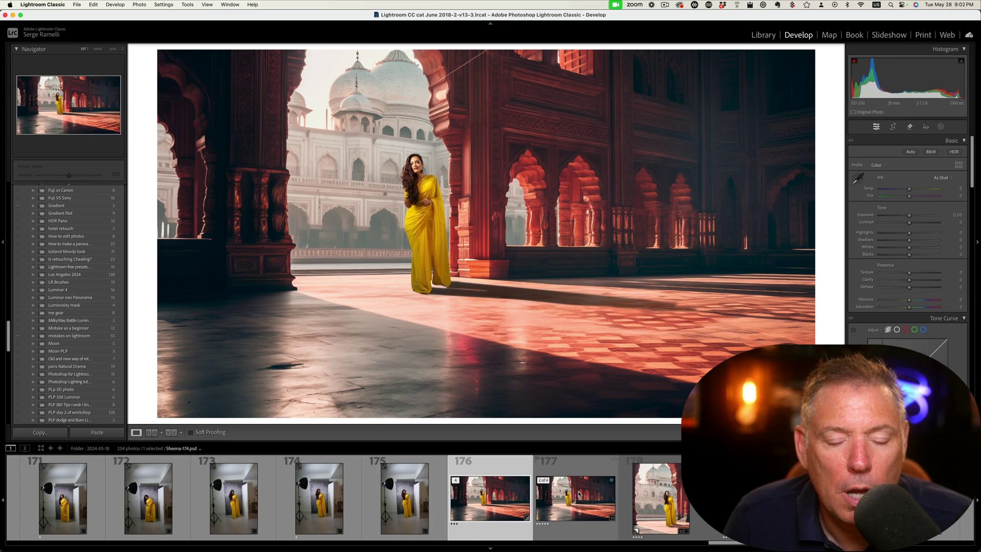
click(579, 494)
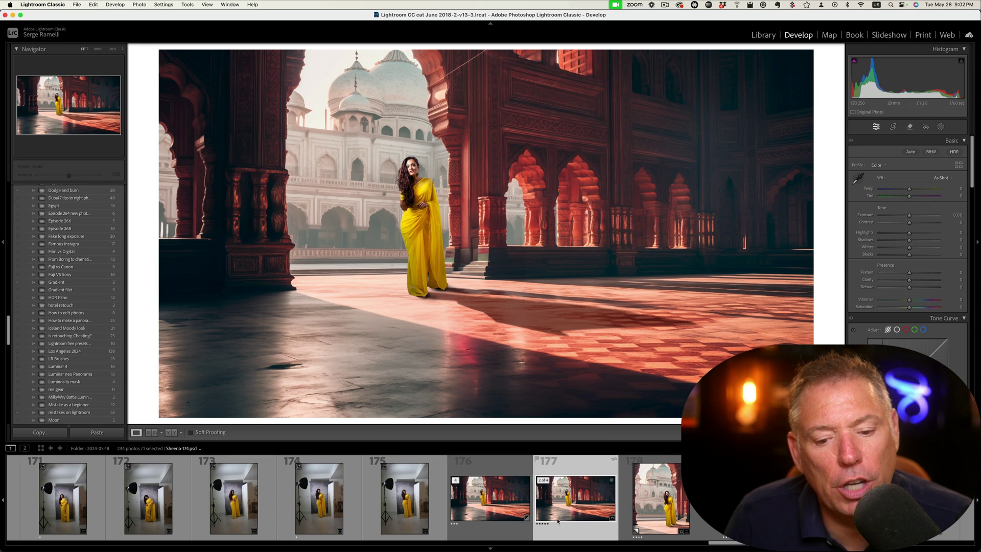
click(515, 504)
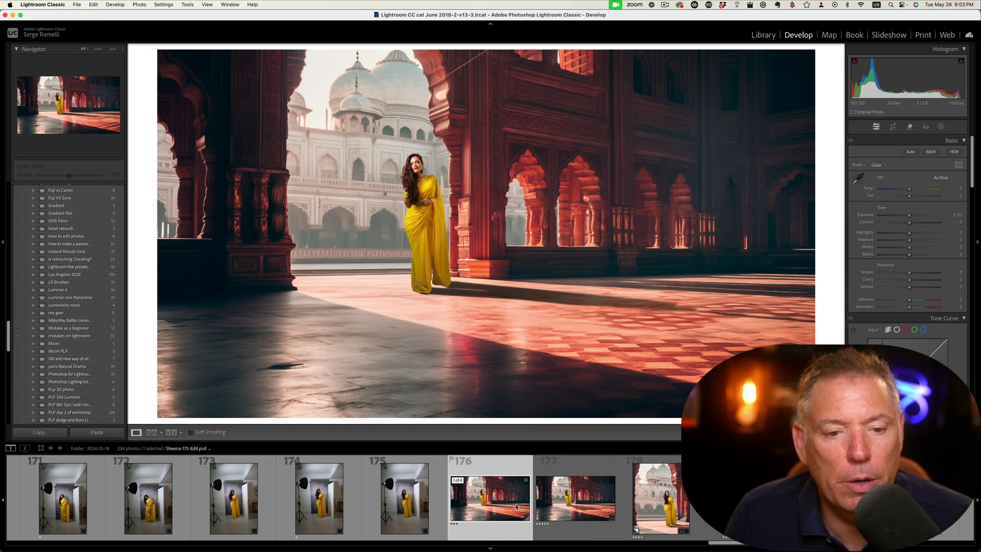
click(476, 287)
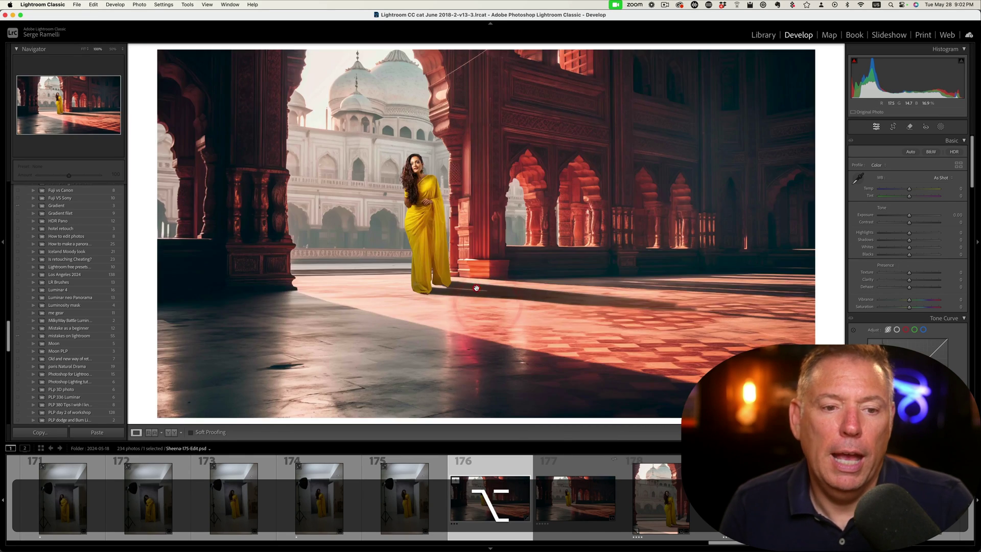
click(476, 288)
click(478, 289)
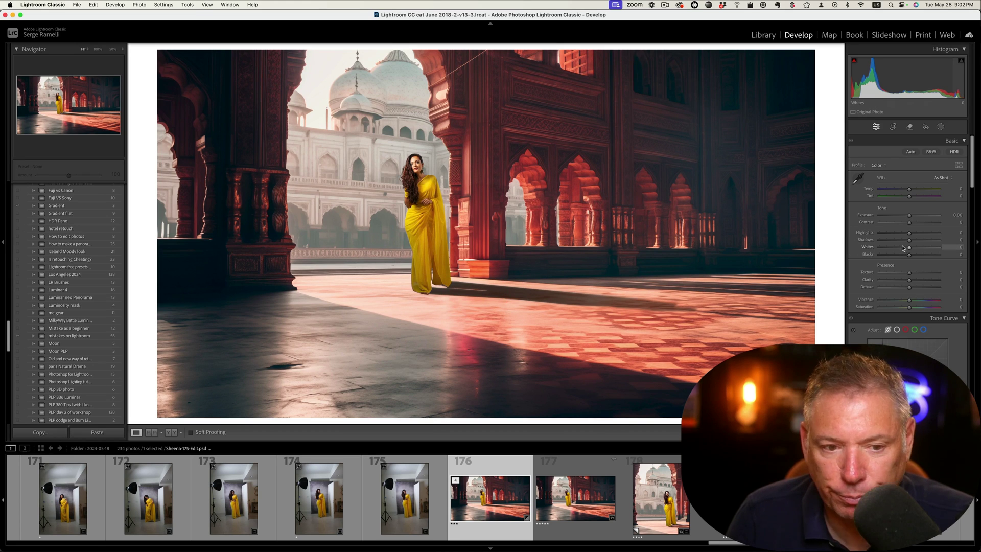
Step: Add film grain to the composite with an Amount of about 20 and inspect it around the woman
scroll(903, 248, down, 15)
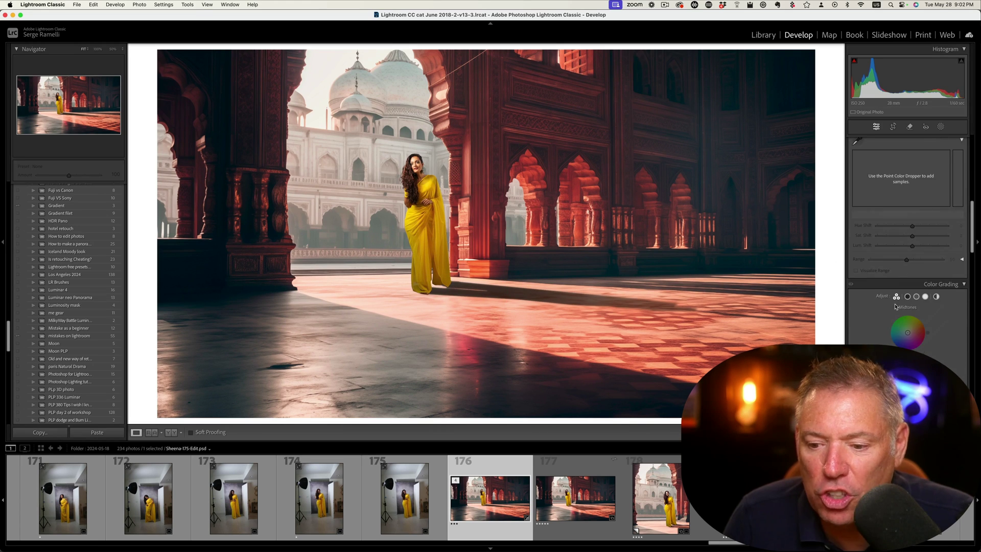
scroll(896, 307, down, 10)
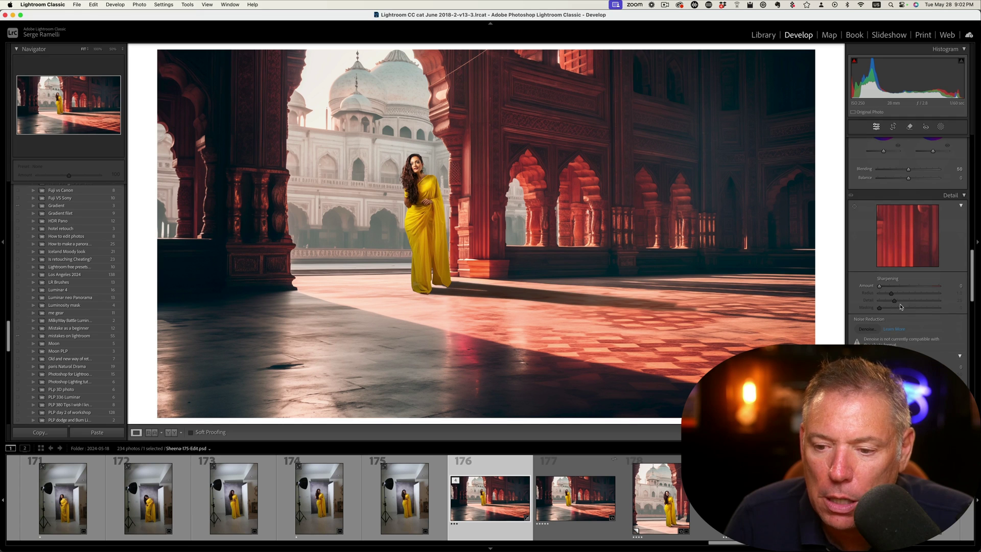
scroll(902, 304, down, 3)
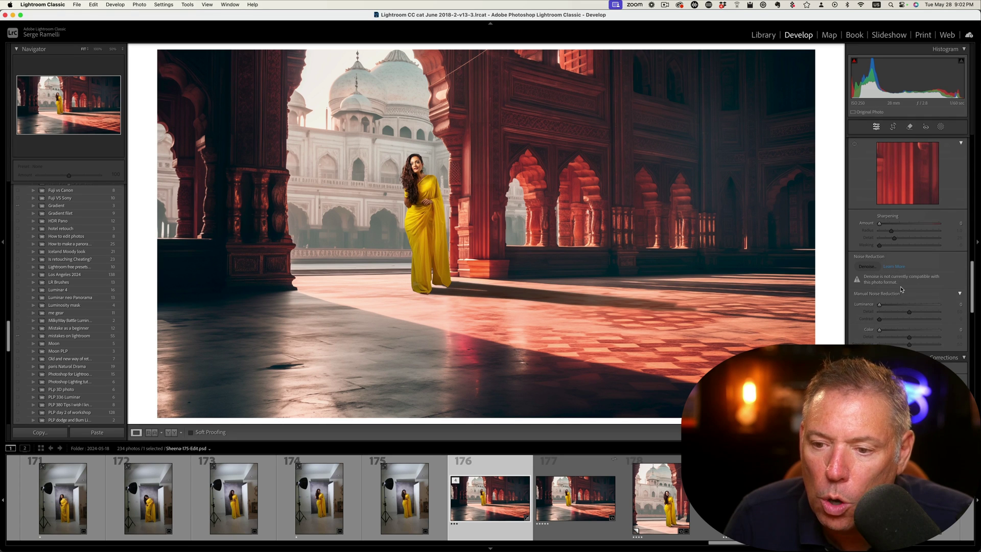
scroll(901, 289, down, 1)
scroll(901, 290, down, 12)
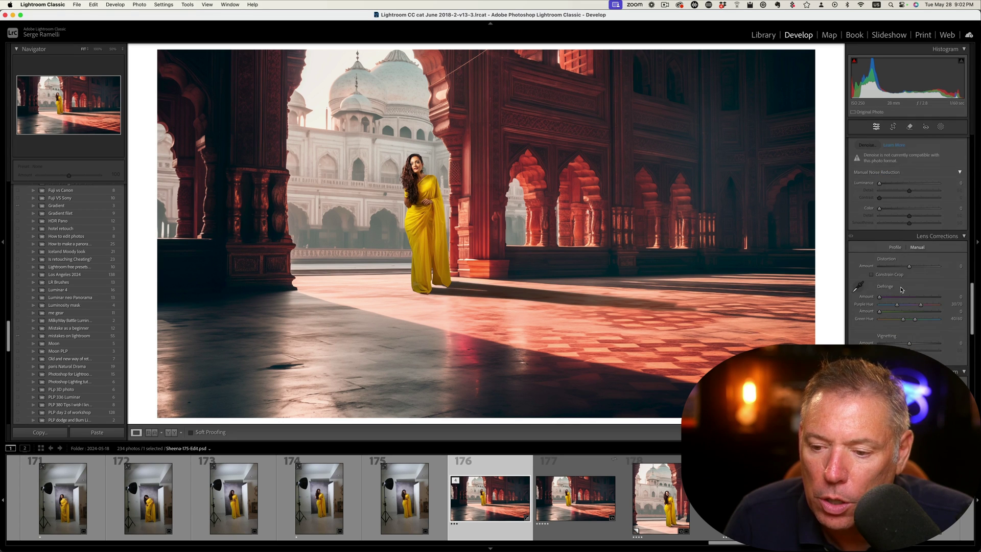
scroll(901, 290, down, 15)
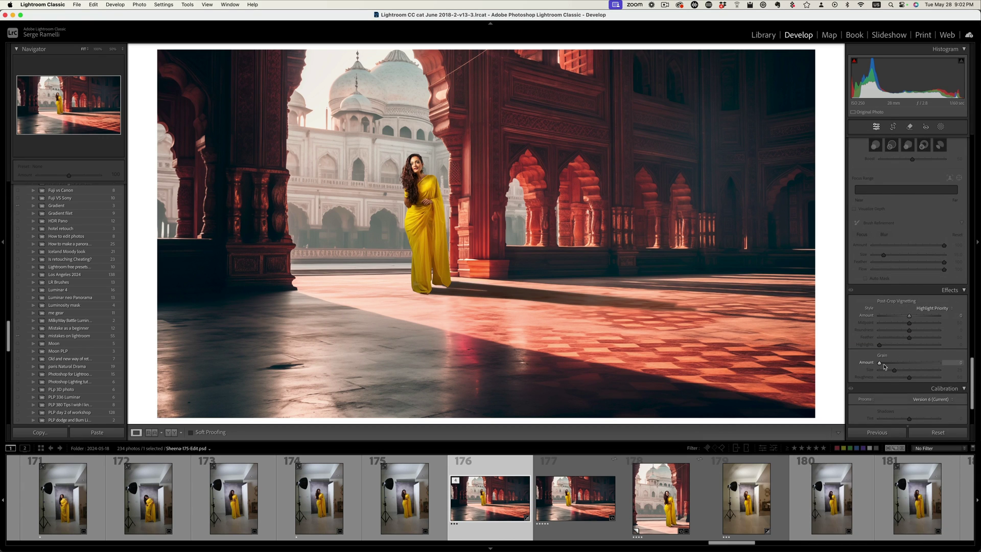
drag(880, 363, 893, 363)
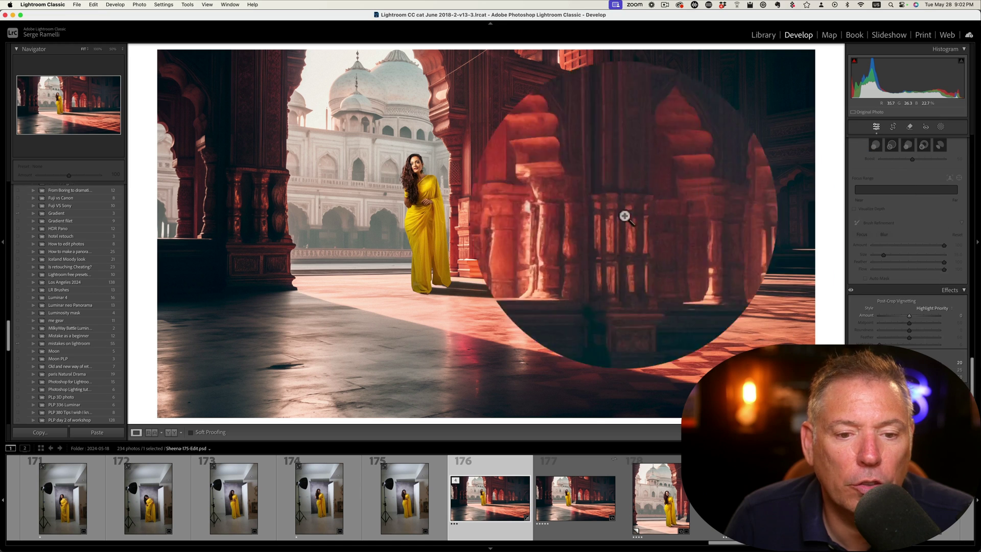
click(431, 178)
click(432, 178)
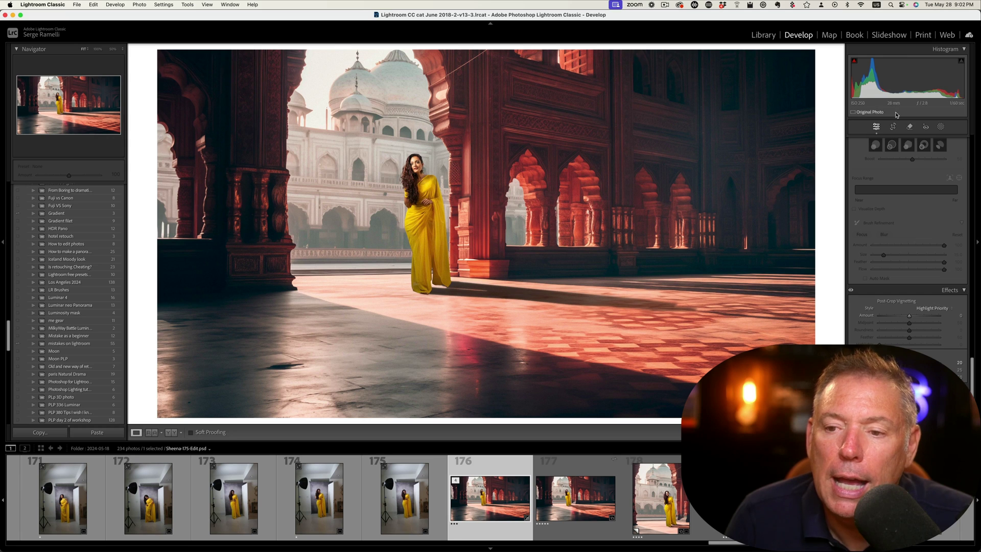
Step: Set the composite's basic tone to Highlights -44, Shadows +42, Whites about +16 and Blacks -18
click(763, 34)
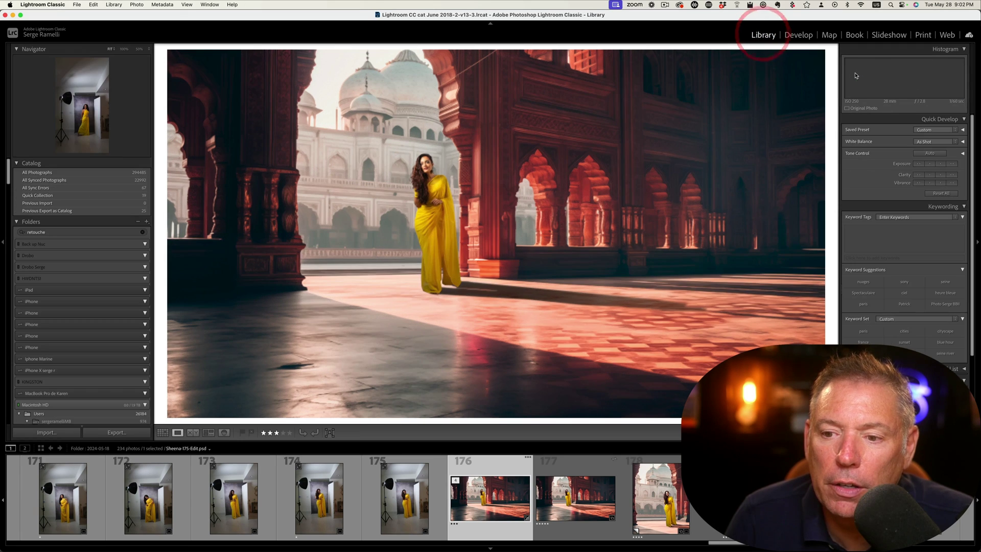
click(806, 37)
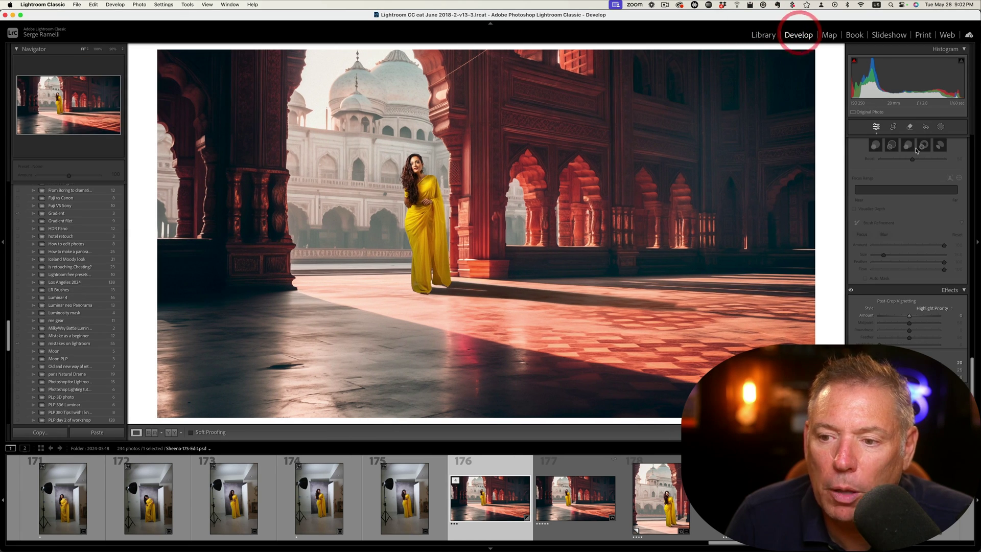
drag(974, 368, 952, 89)
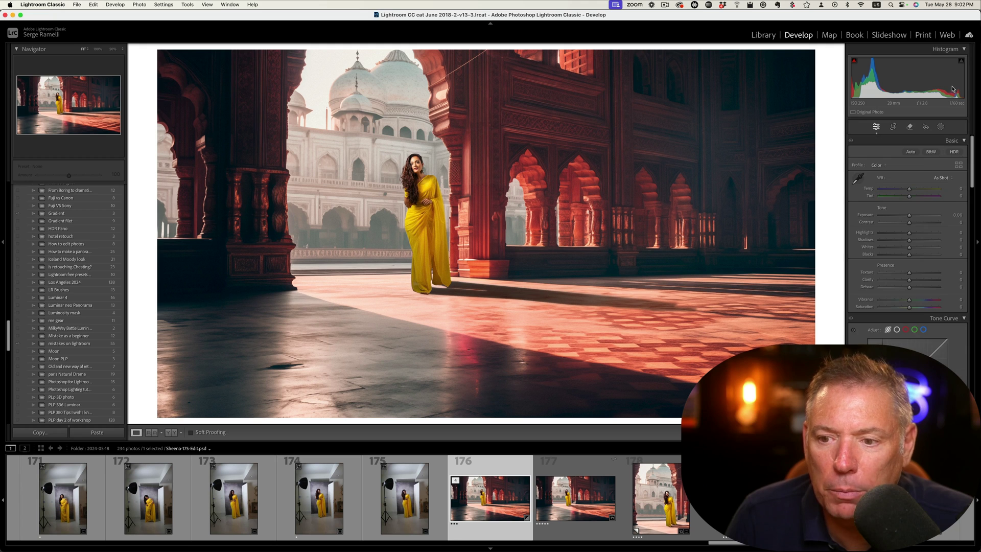
drag(909, 240, 921, 239)
click(896, 233)
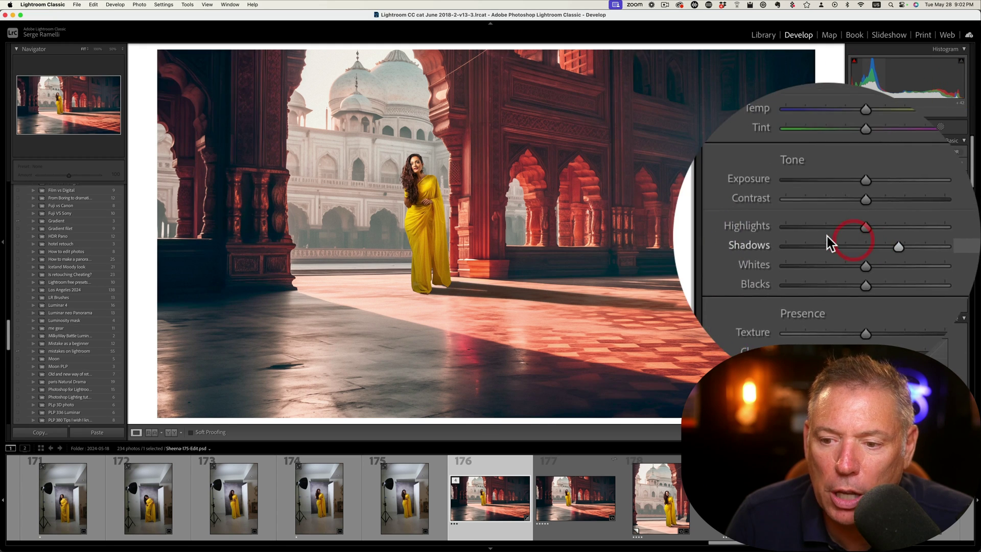
click(818, 258)
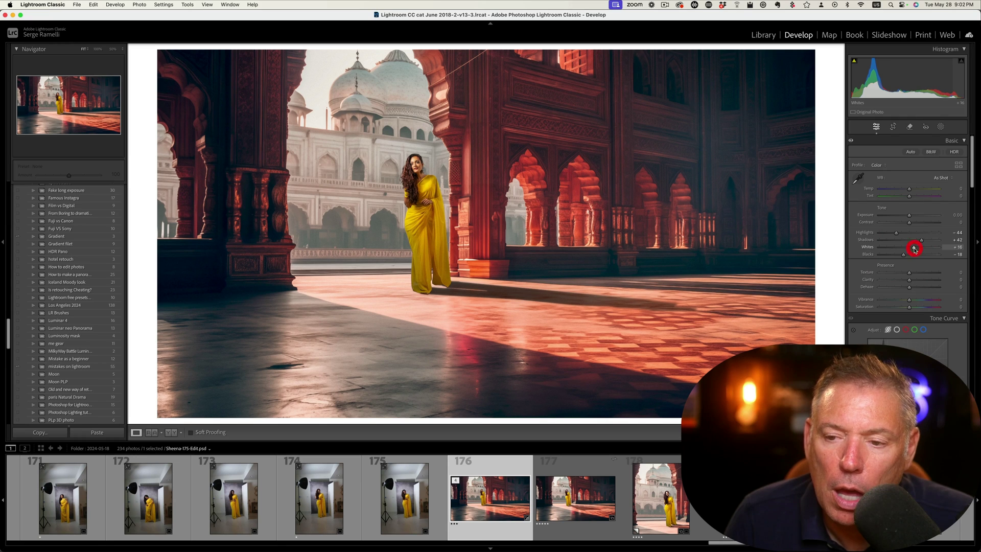
Step: Add a large, tilted radial gradient mask from the bright sky toward the woman, with Exposure raised to about 1.6
click(941, 127)
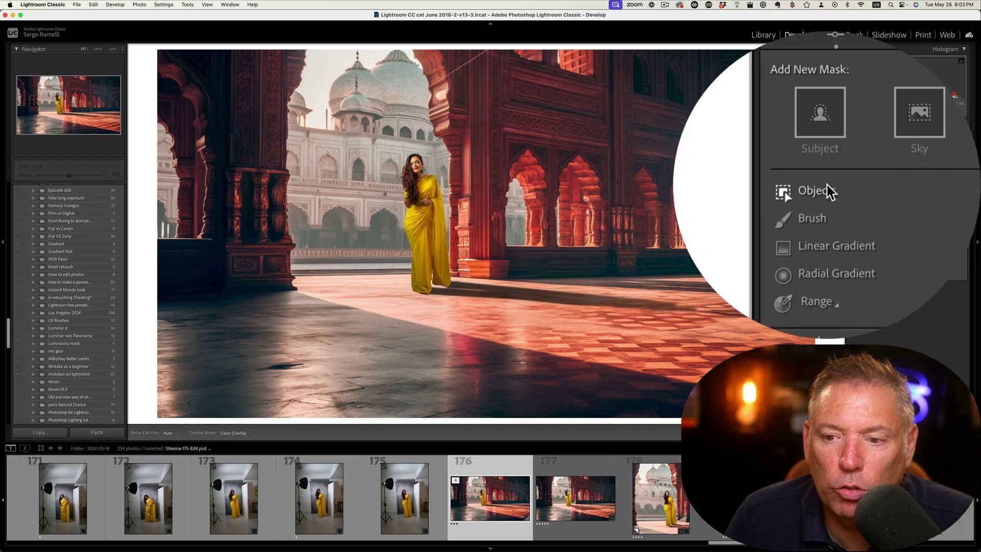
click(827, 220)
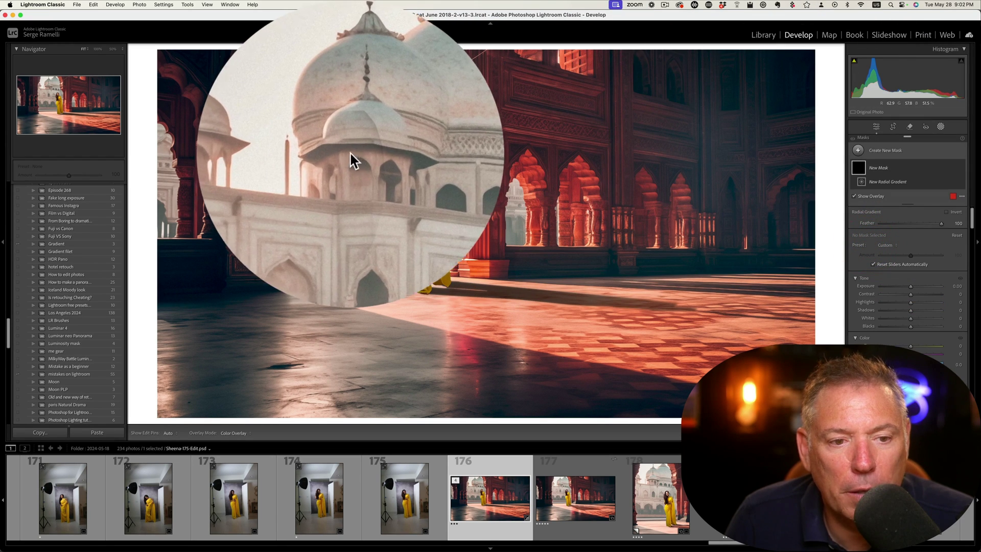
drag(321, 101, 578, 158)
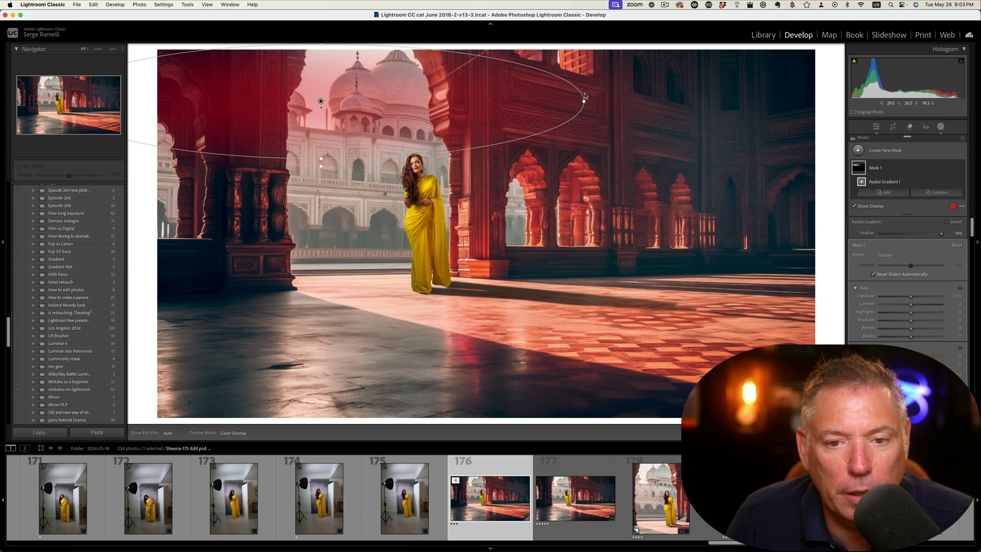
drag(586, 94, 567, 212)
drag(914, 300, 924, 295)
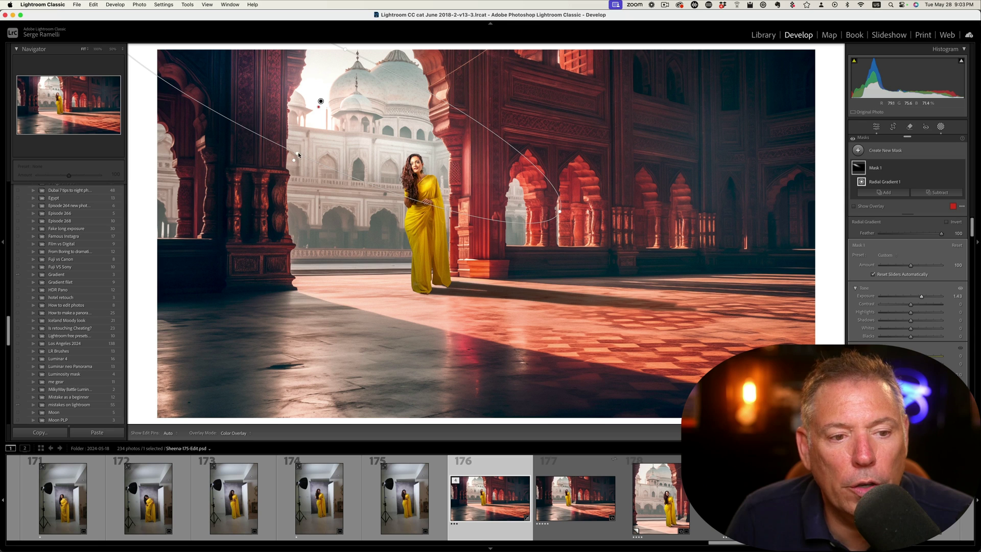
drag(297, 155, 285, 182)
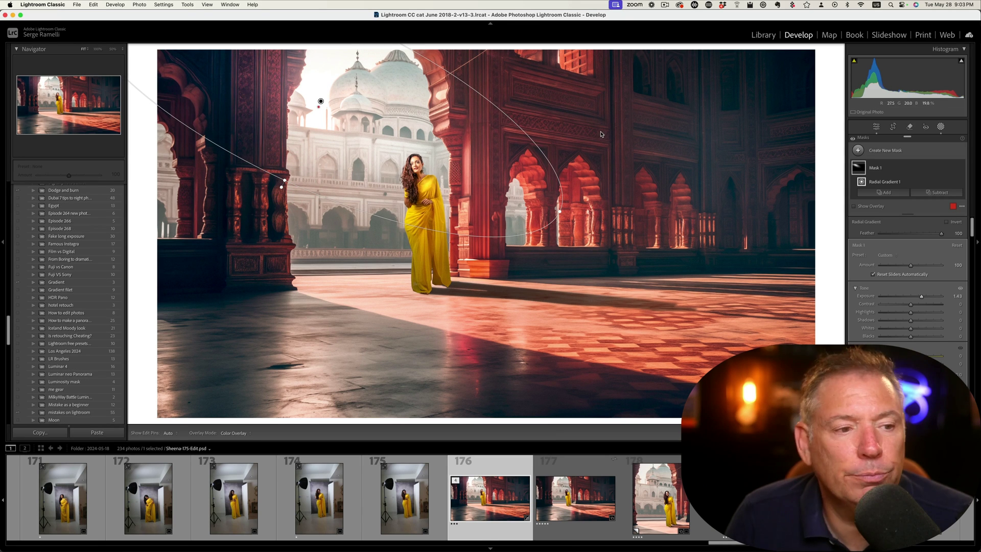
Step: Lower the overall Exposure of the composite to about -0.20
click(876, 127)
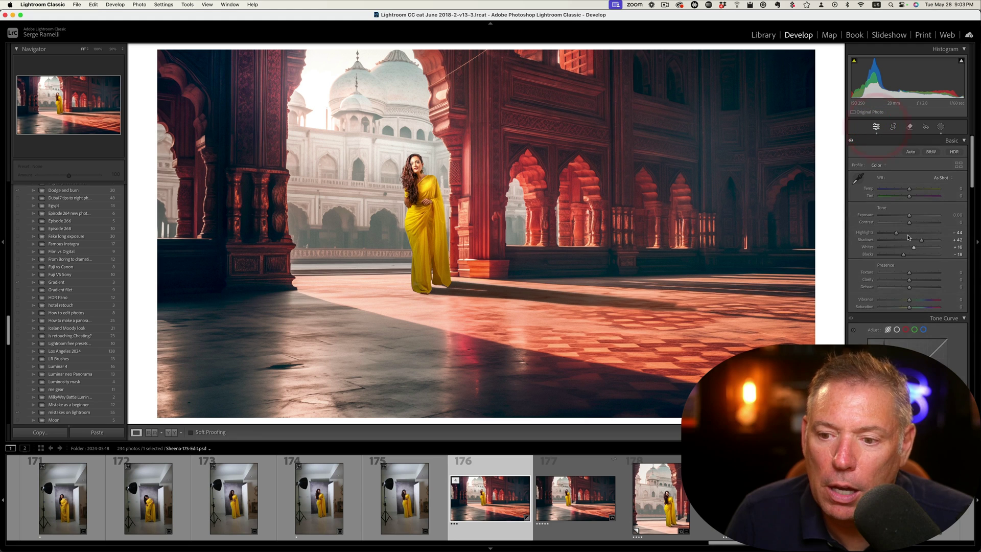
drag(910, 219, 908, 219)
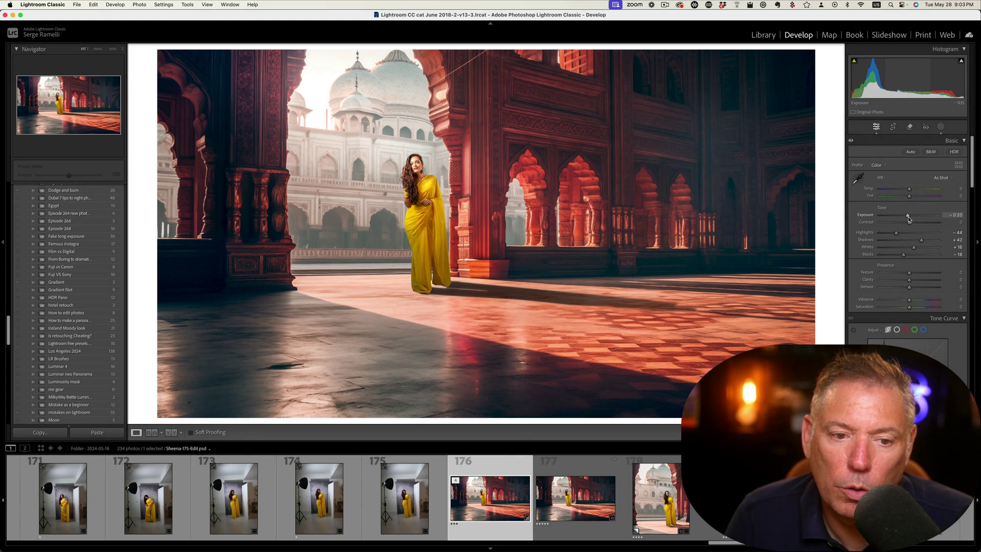
Step: Lower the composite's Exposure to -0.25 and color-grade it with blue shadows and warm yellow highlights at hue 44, saturation 22
click(908, 219)
scroll(907, 240, down, 1)
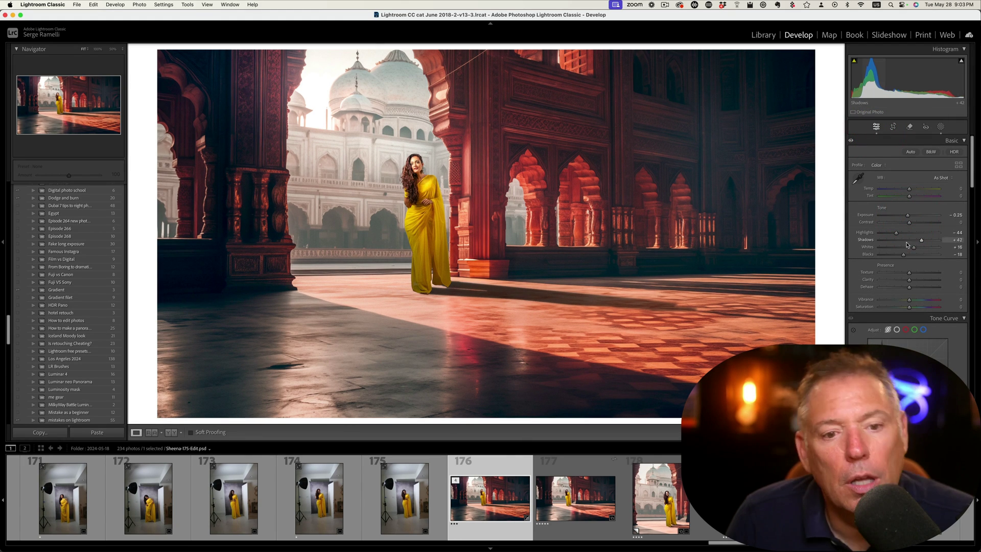
scroll(908, 245, down, 15)
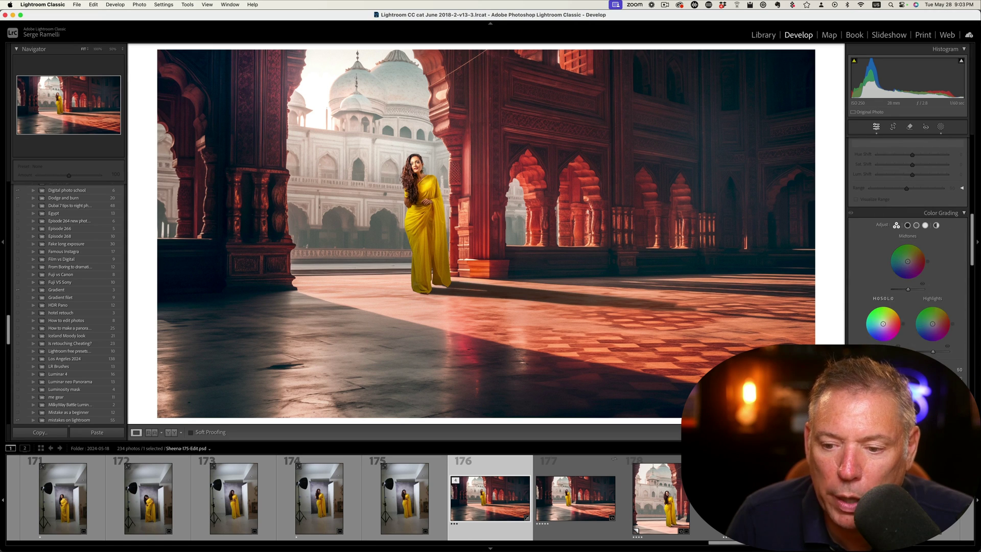
drag(884, 328, 859, 322)
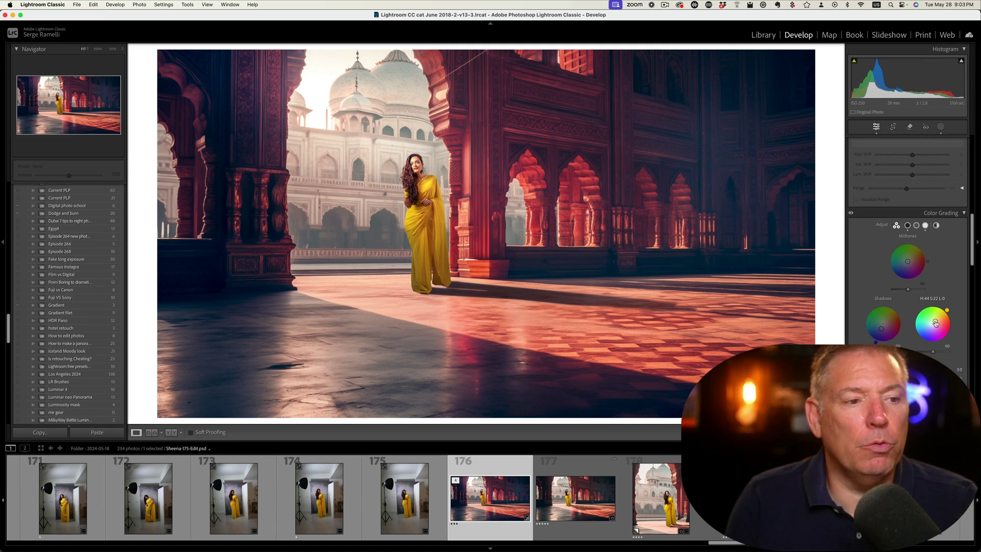
click(427, 202)
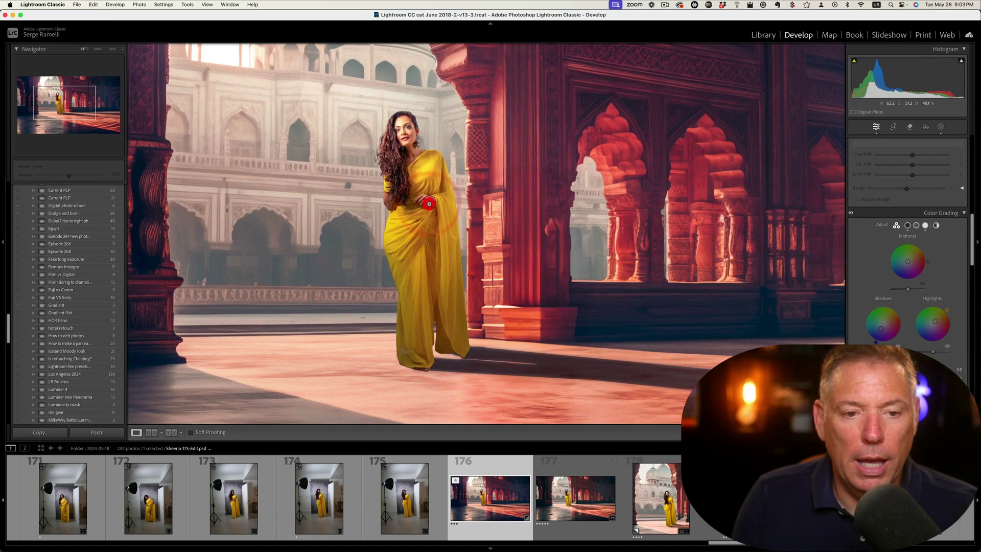
click(429, 204)
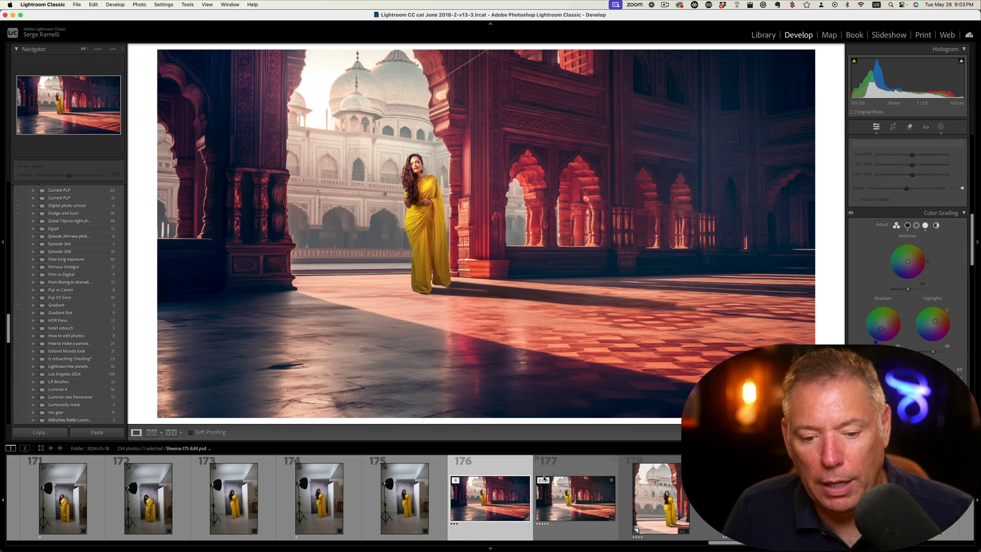
Step: Compare the finished yellow sari composite with its original studio photo, and turn off the photo filter
key(Left)
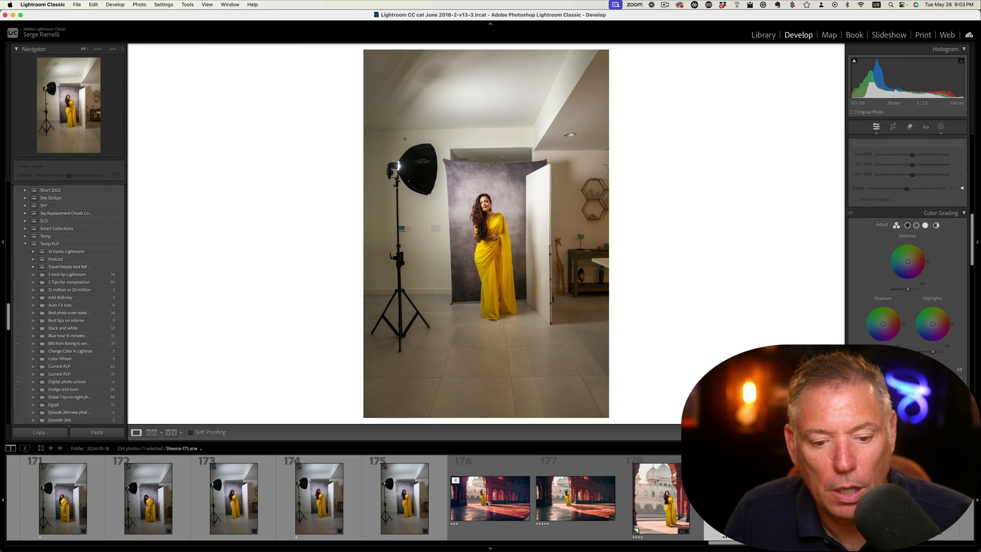
click(487, 503)
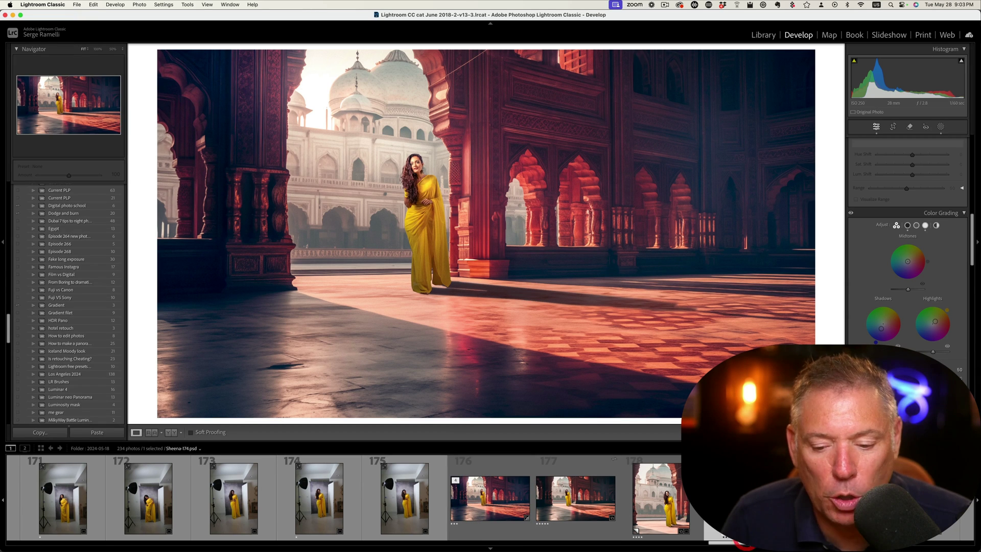
key(super+l)
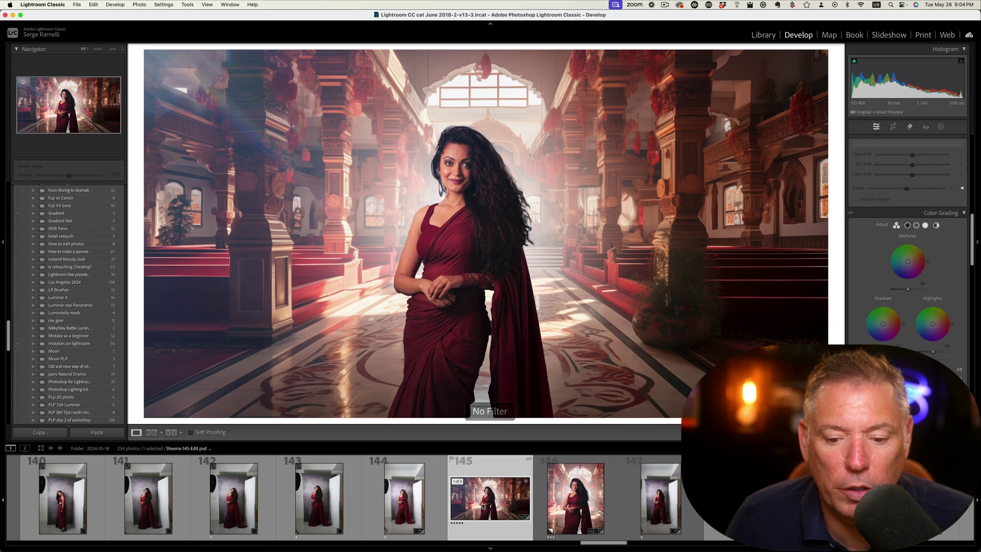
Step: Compare the maroon sari temple composite with its original studio photo and examine the woman up close
click(660, 498)
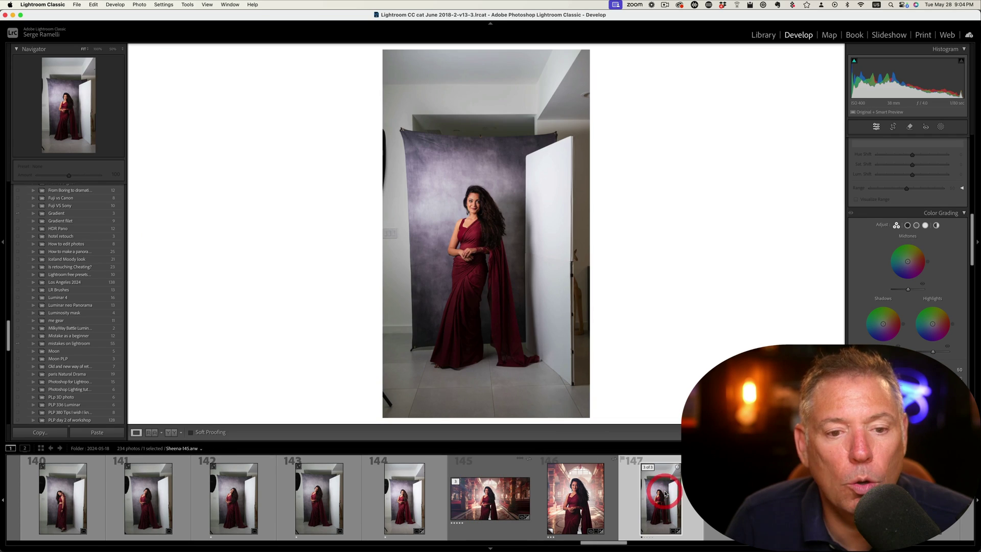
click(465, 493)
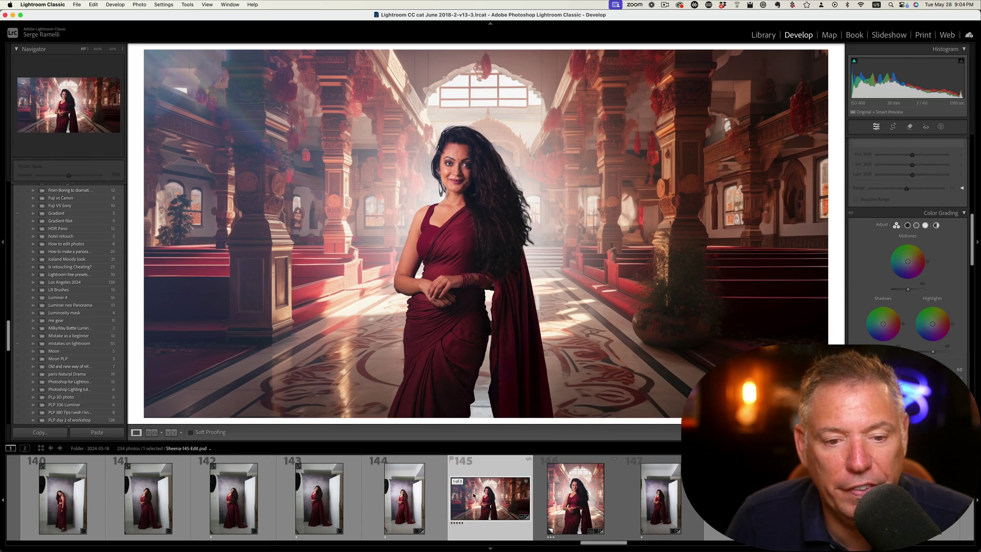
click(639, 492)
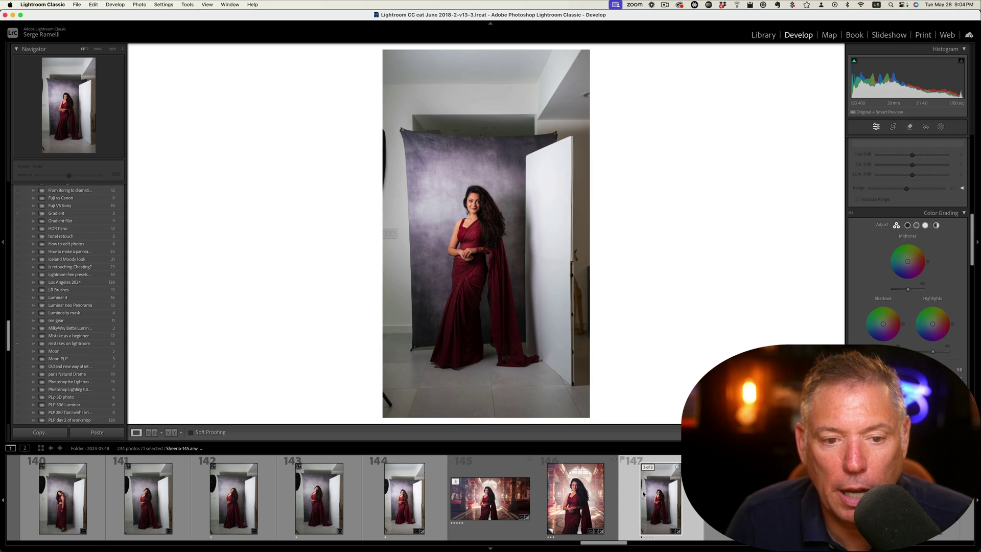
click(524, 238)
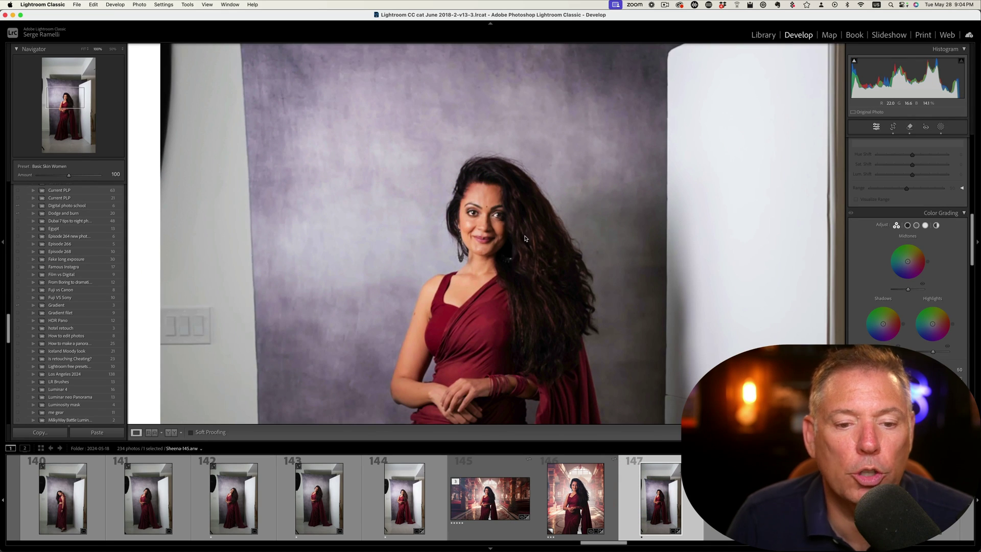
click(491, 233)
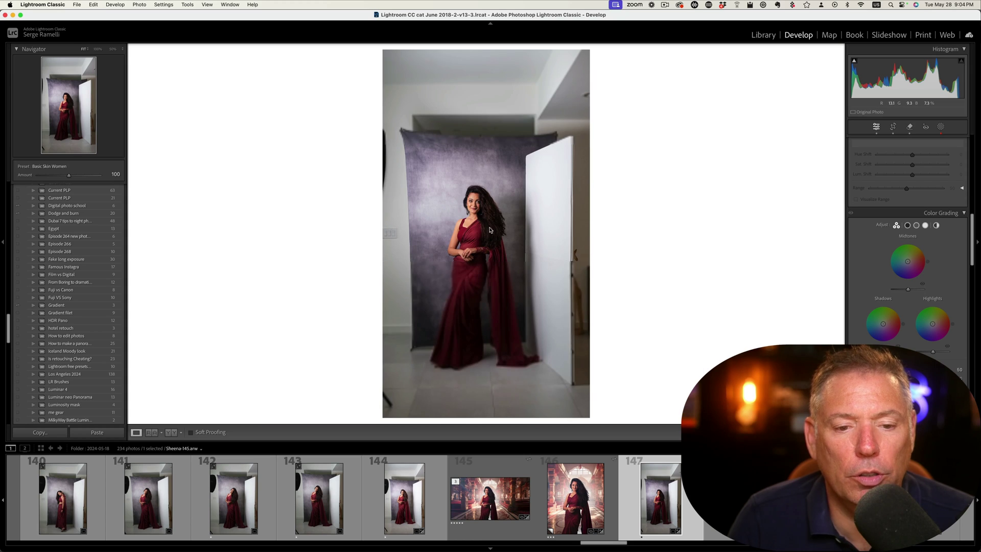
click(498, 228)
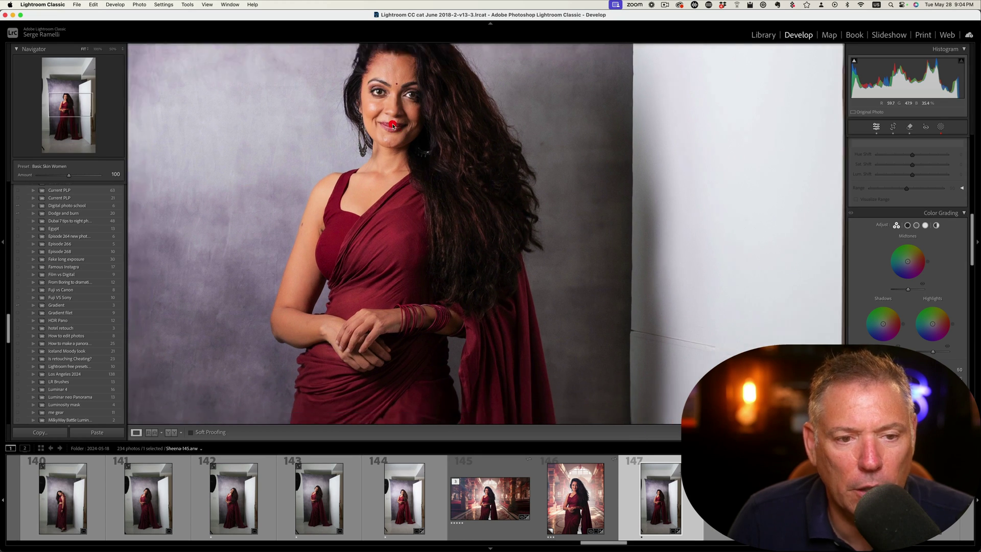
click(393, 124)
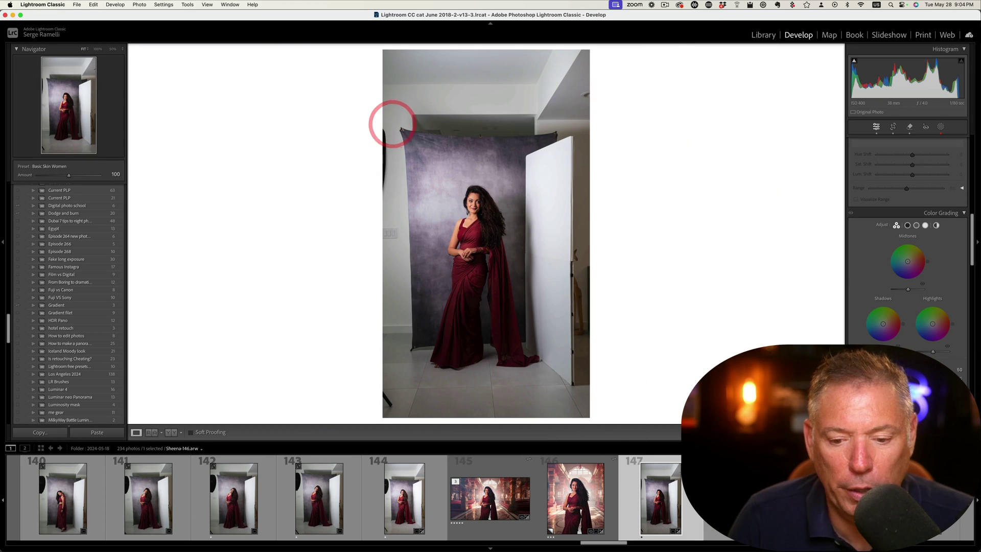
Step: Open the original maroon sari studio photo for editing in Adobe Photoshop 2024
right_click(660, 486)
mouse_move(707, 350)
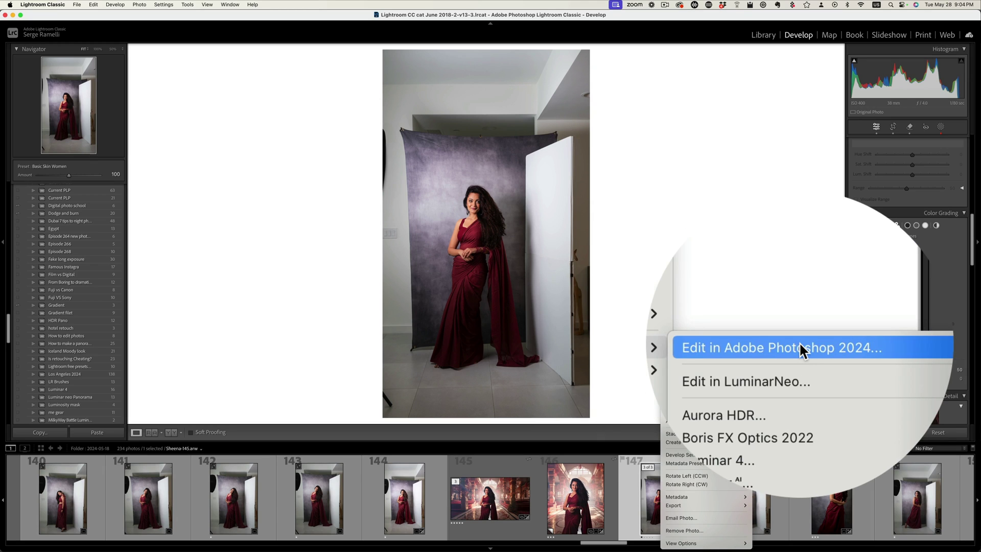
click(803, 350)
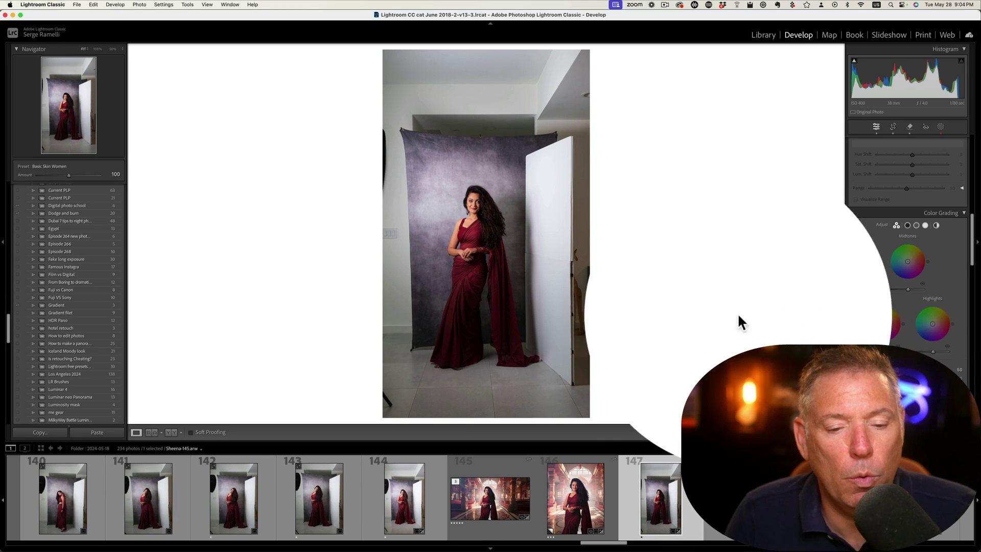
Step: Switch to Discord and find the upscaled Midjourney image of the Indian temple interior in the general channel
key(super+Tab)
key(super+Tab)
click(338, 276)
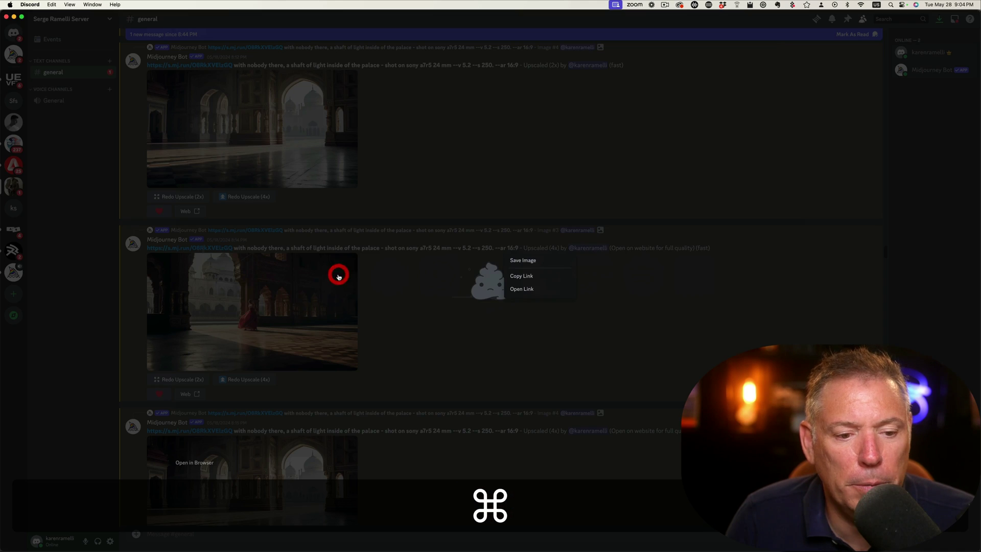
click(481, 343)
scroll(518, 339, up, 15)
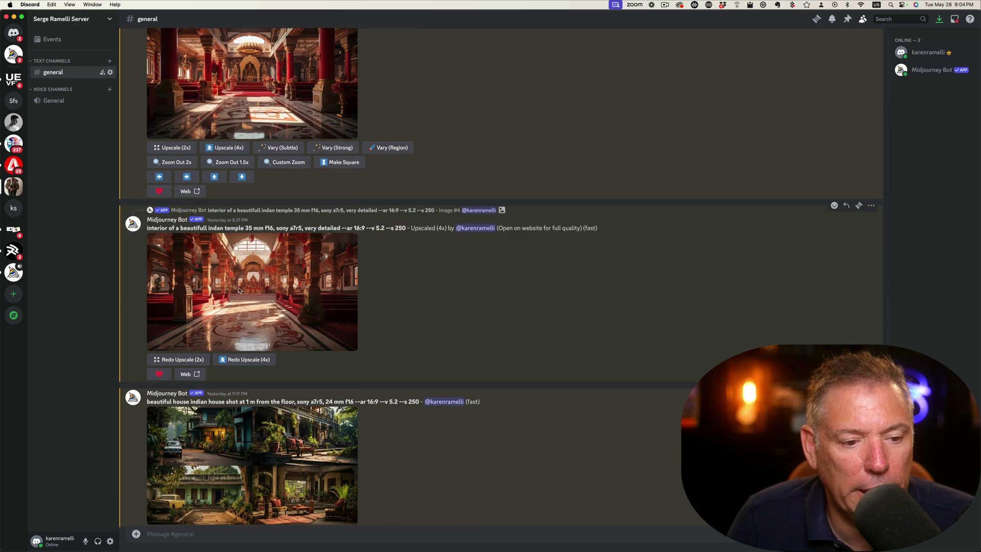
scroll(239, 290, up, 4)
scroll(299, 204, up, 1)
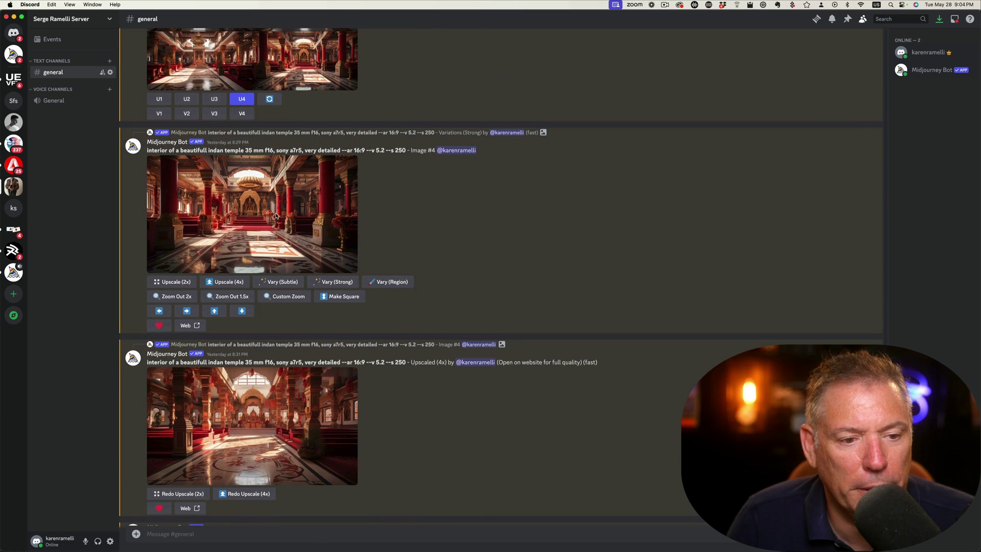
Step: Switch to Photoshop and place the Indian temple interior image as a layer across the middle of the maroon sari photo
key(super+Tab)
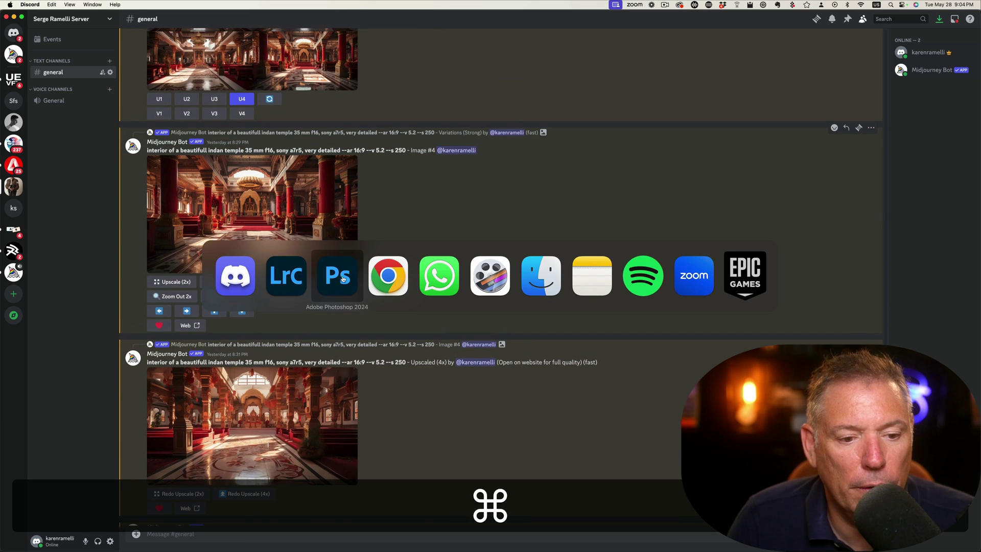
click(300, 276)
key(super+Tab)
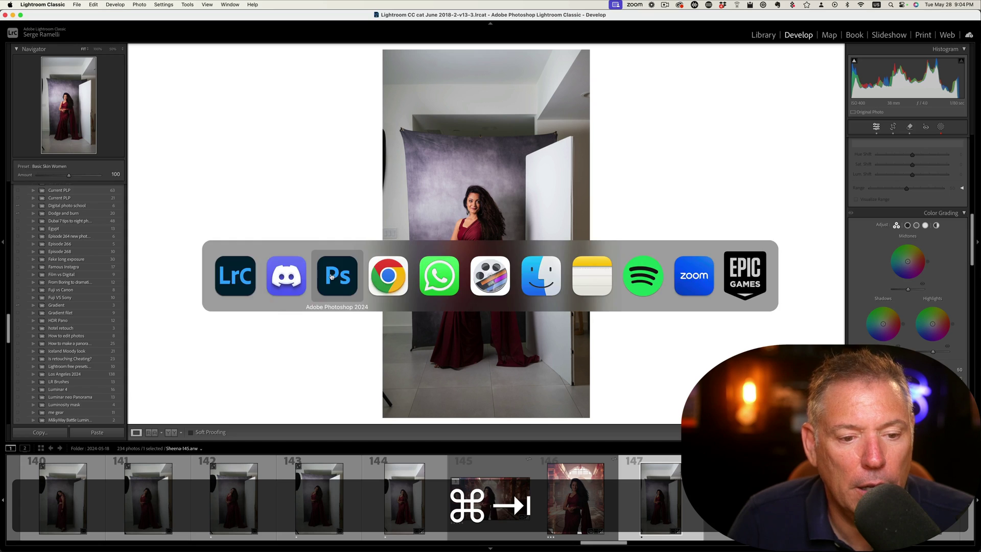
click(331, 275)
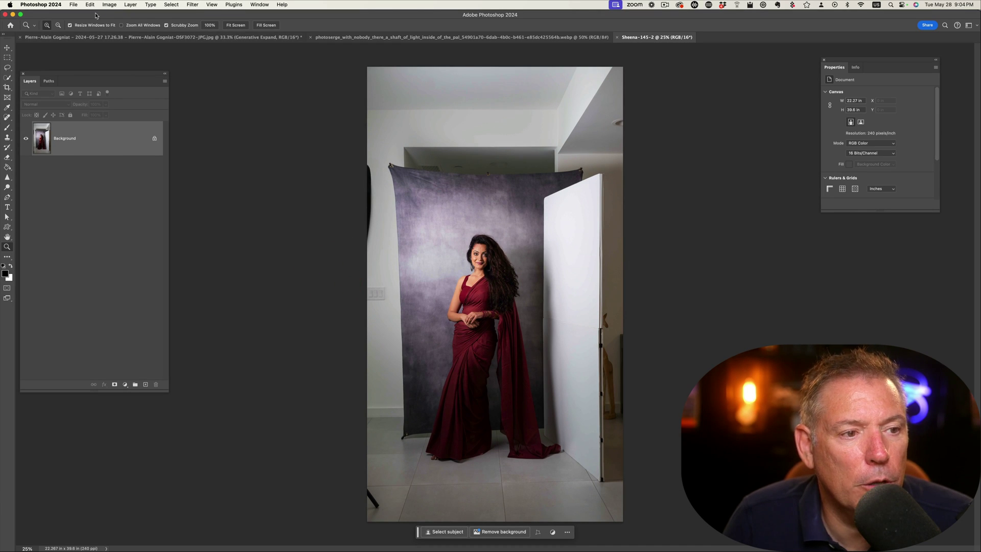
click(73, 4)
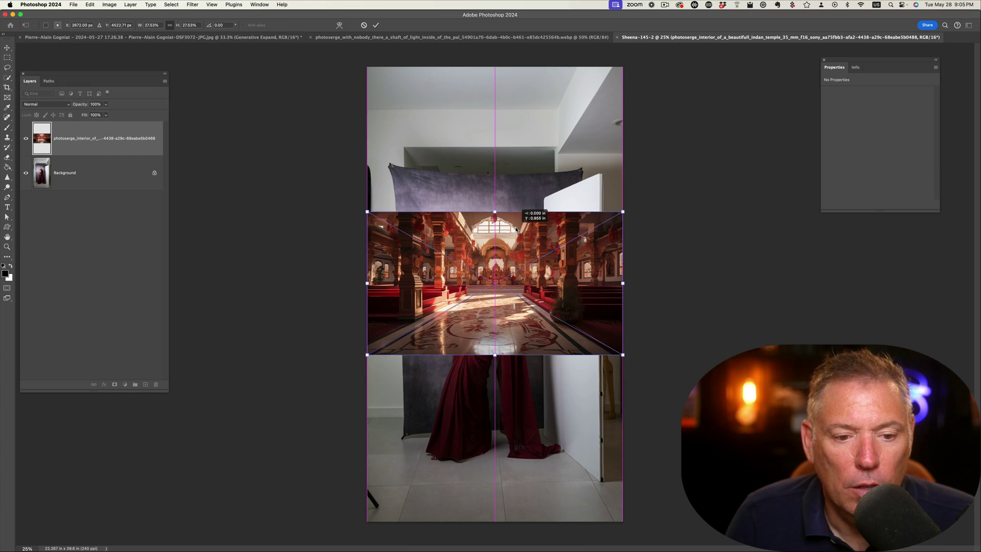
key(Return)
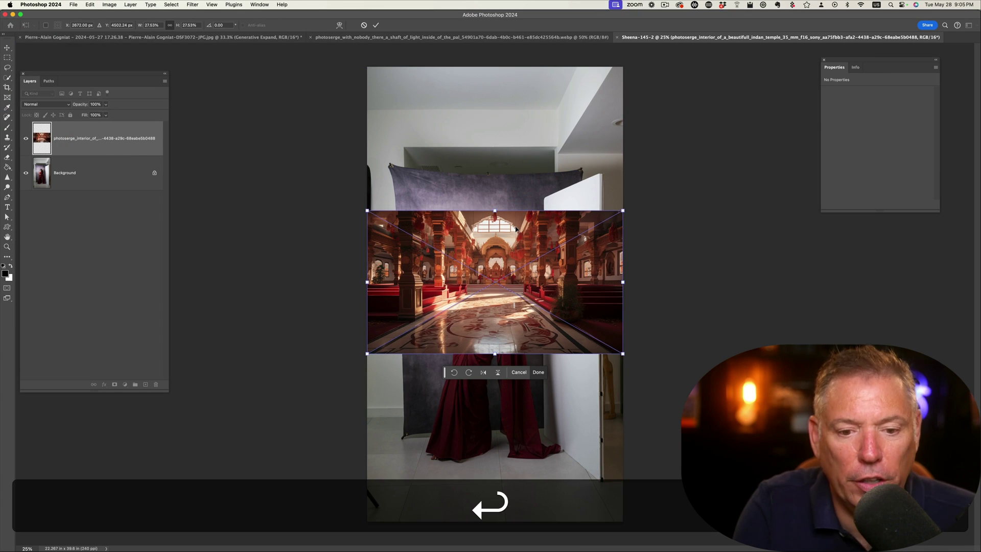
Step: Duplicate the Background layer with the woman and move the copy above the temple interior layer
click(115, 177)
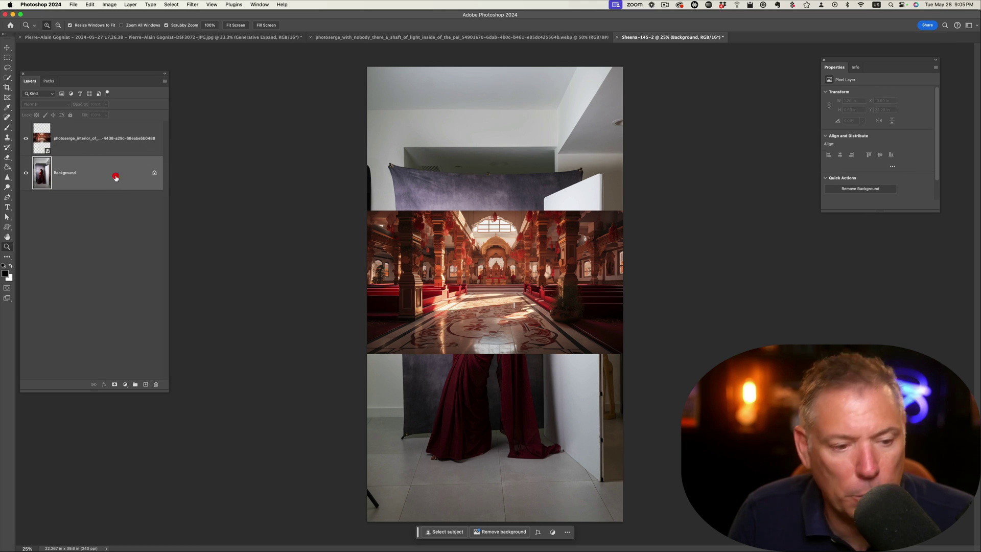
key(j)
click(92, 176)
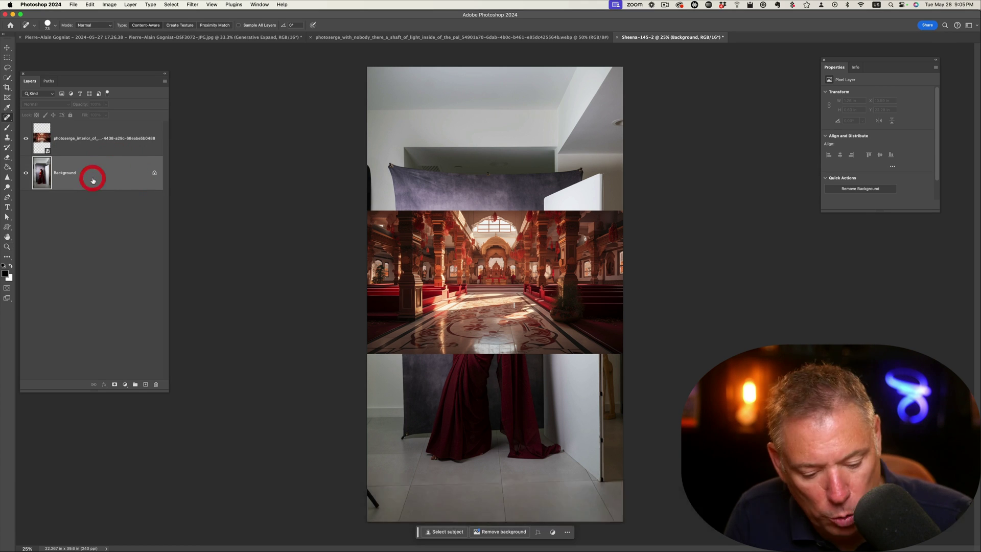
key(super+j)
drag(93, 176, 100, 122)
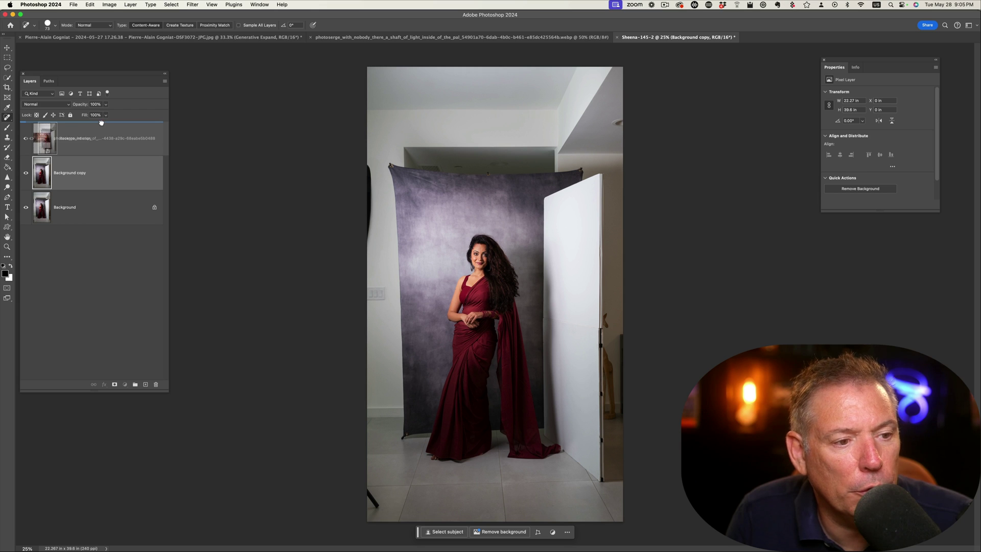
Step: Smooth the woman's skin with the Skin Smoothing neural filter, output as a new layer on top
click(91, 172)
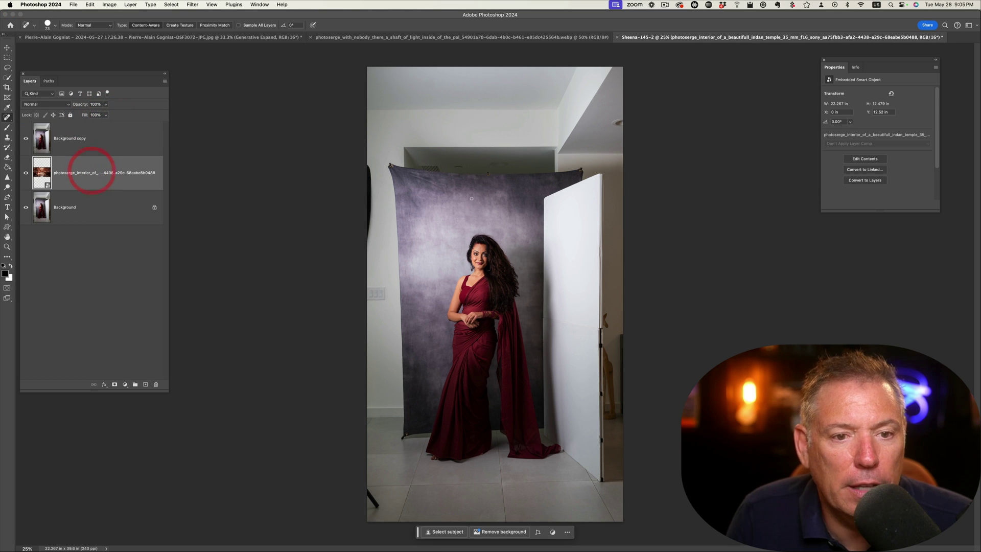
key(z)
click(477, 261)
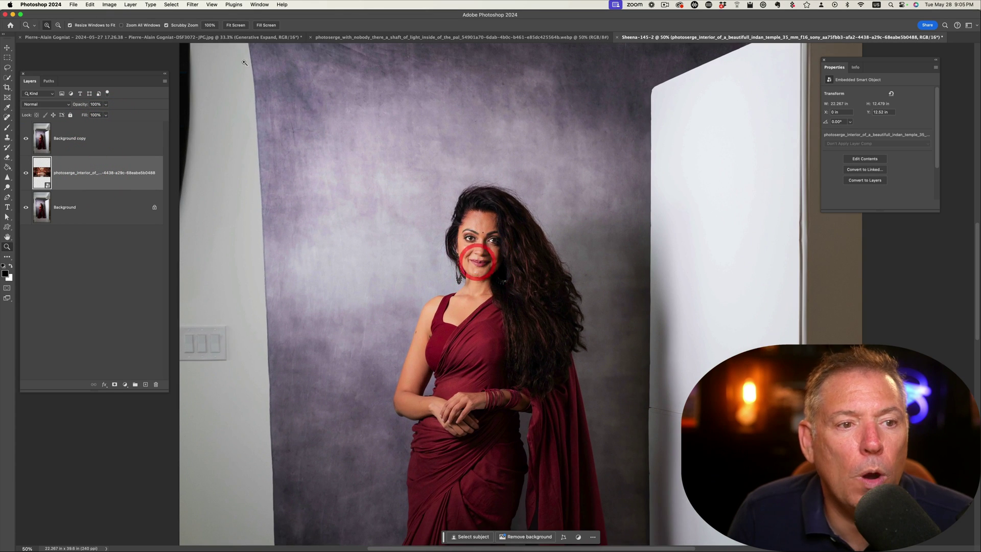
click(192, 4)
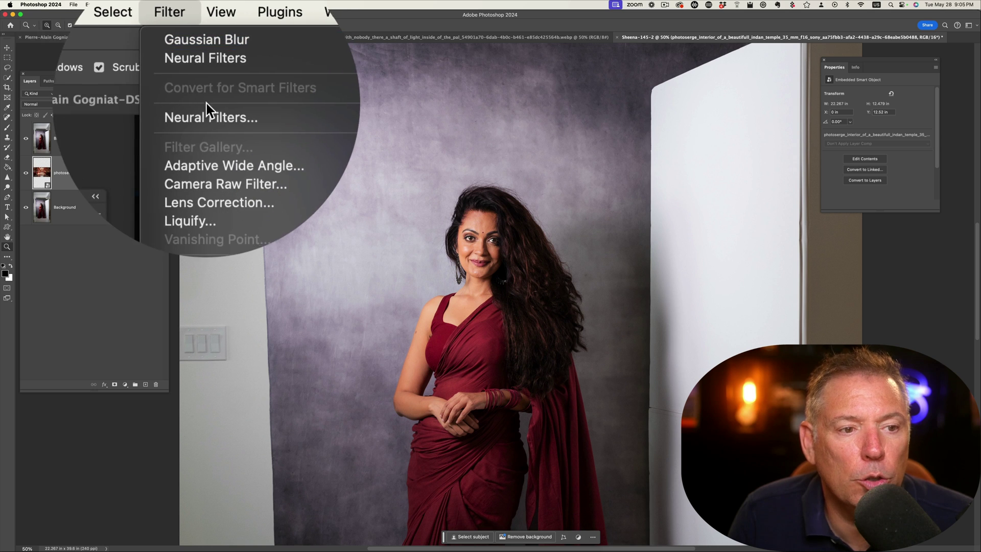
click(208, 44)
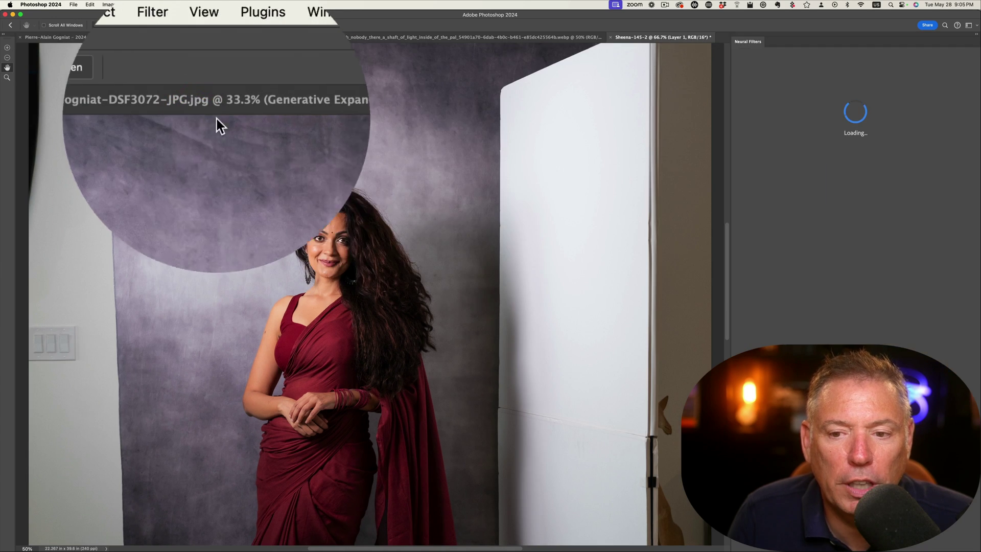
click(820, 90)
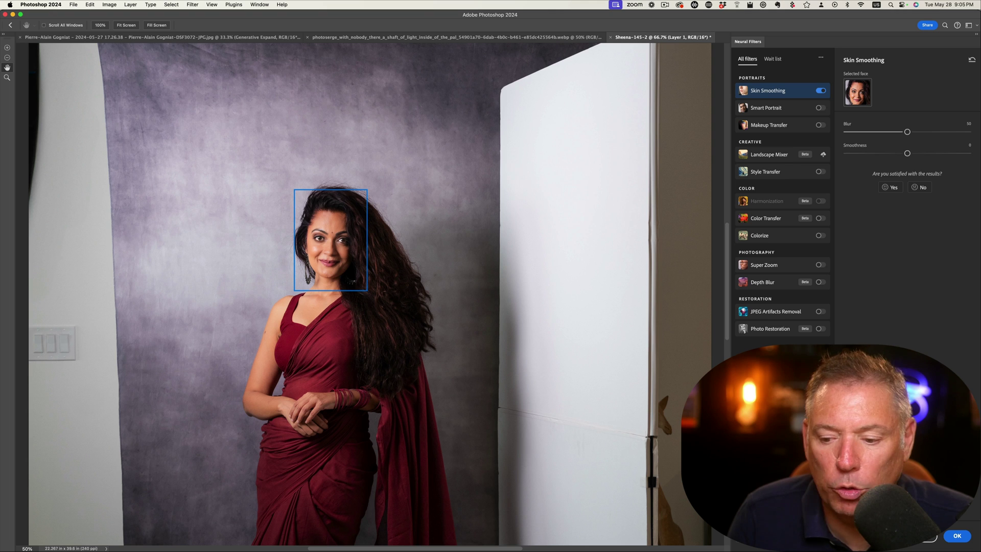
click(957, 536)
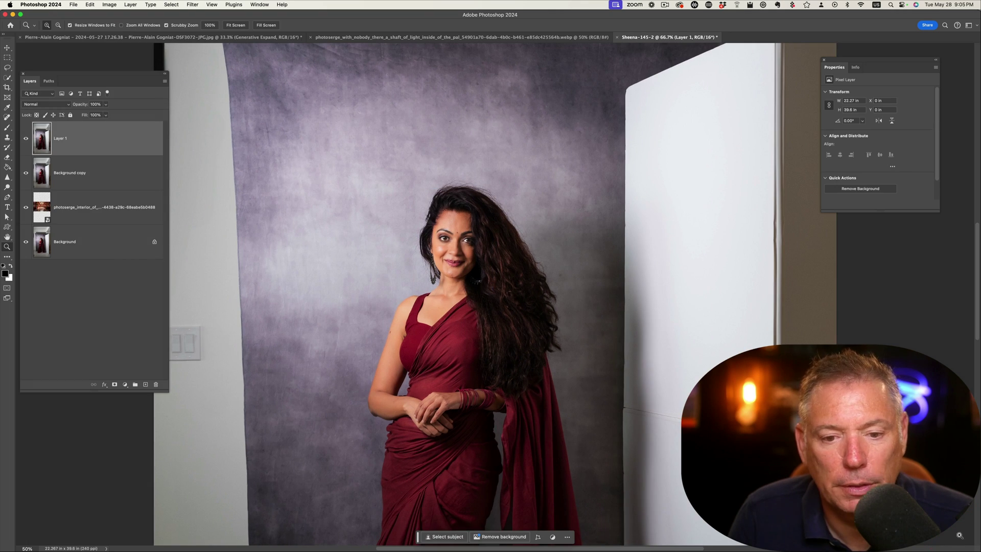
alt+click(397, 244)
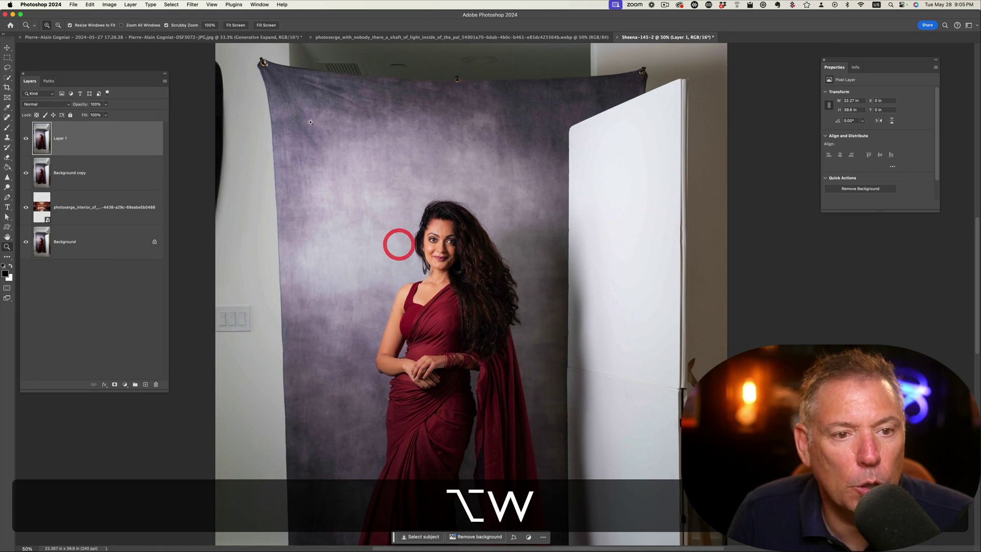
Step: Select the woman on the top layer with Select Subject
click(7, 77)
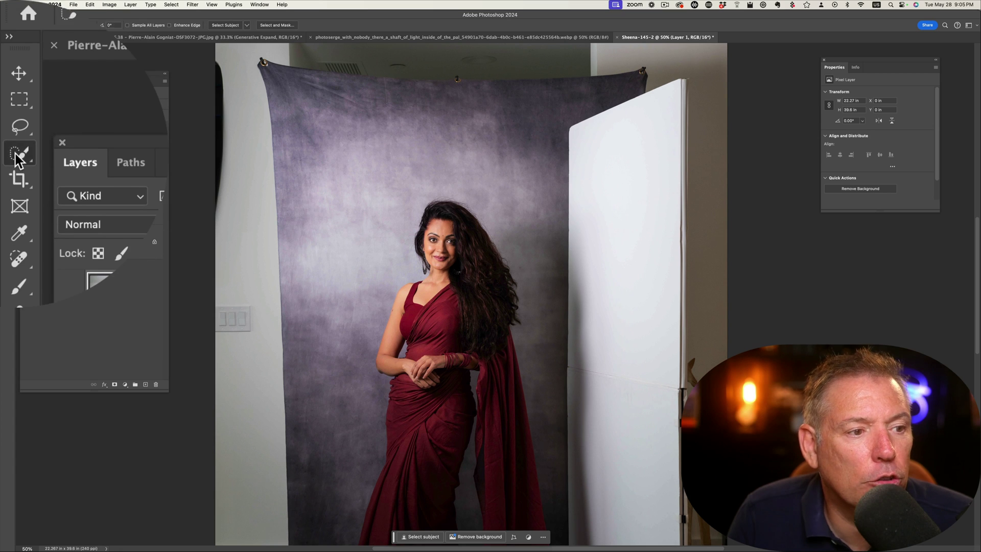
click(237, 71)
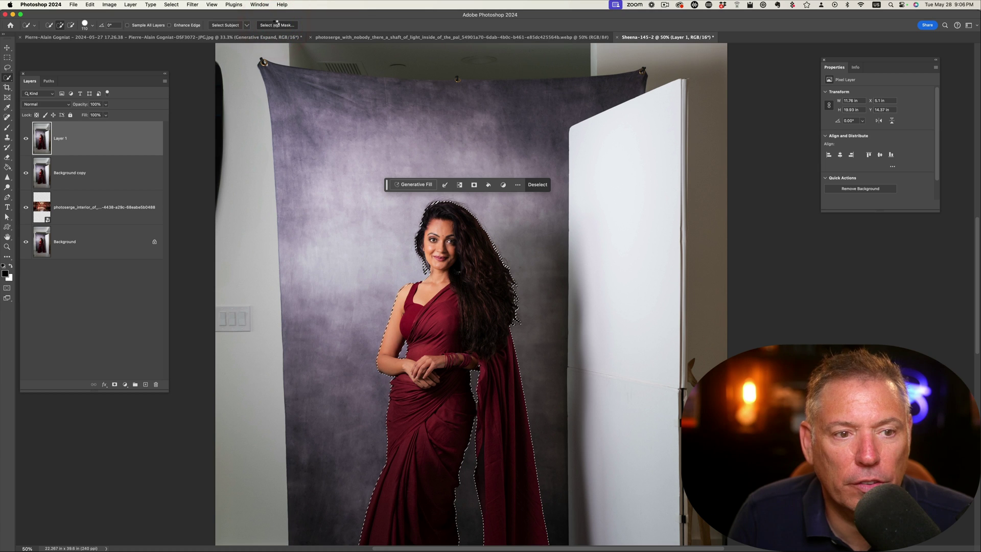
click(276, 25)
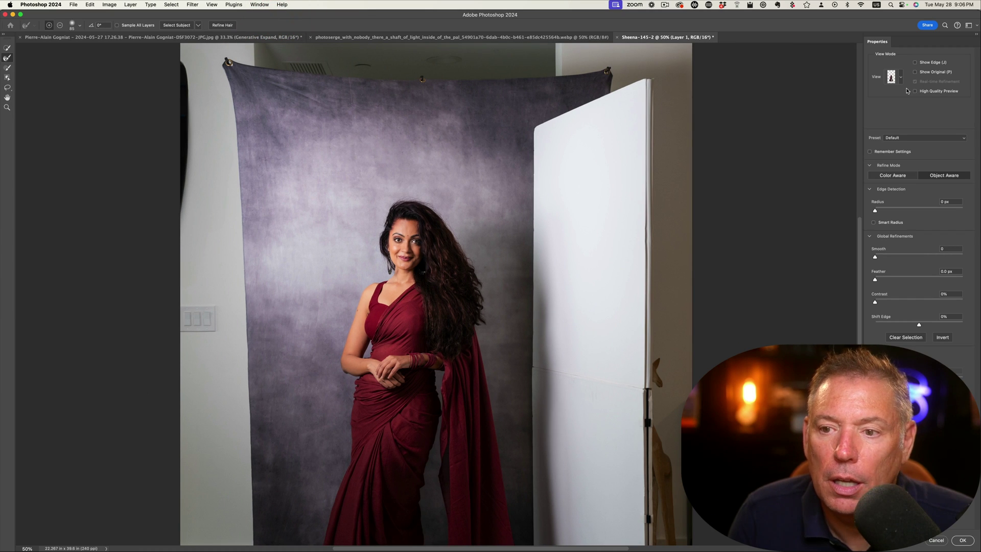
click(891, 77)
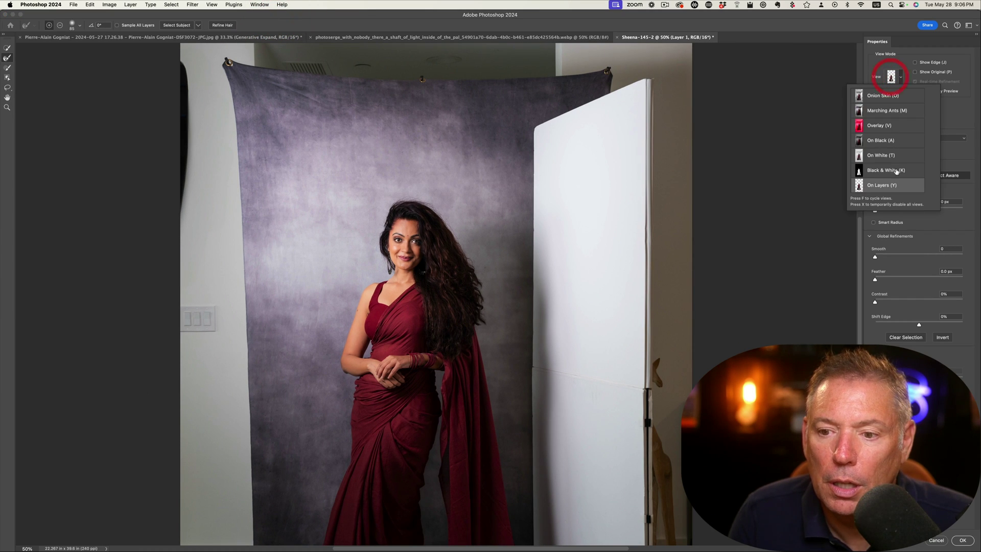
click(963, 540)
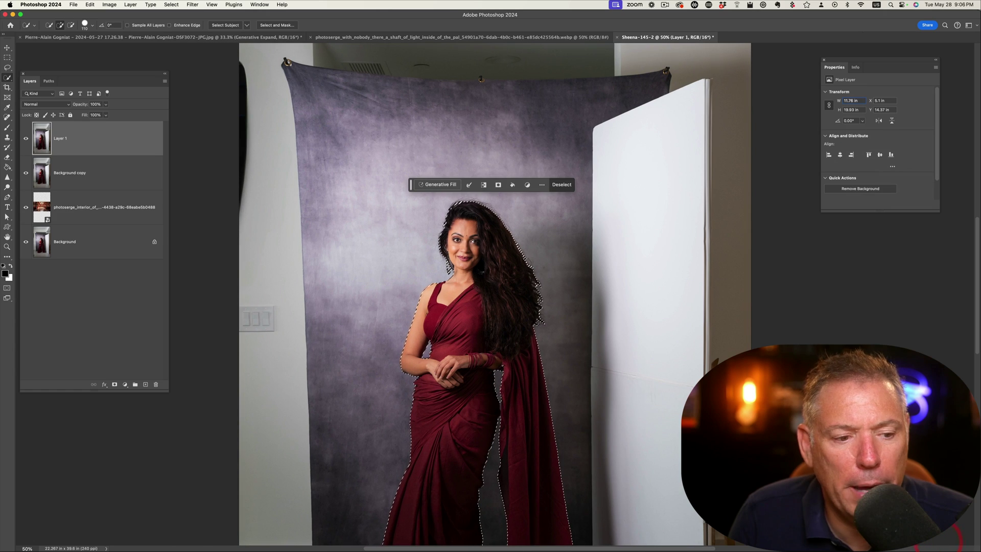
Step: Delete the Background copy layer and keep Layer 1 active
drag(104, 172, 156, 385)
click(113, 146)
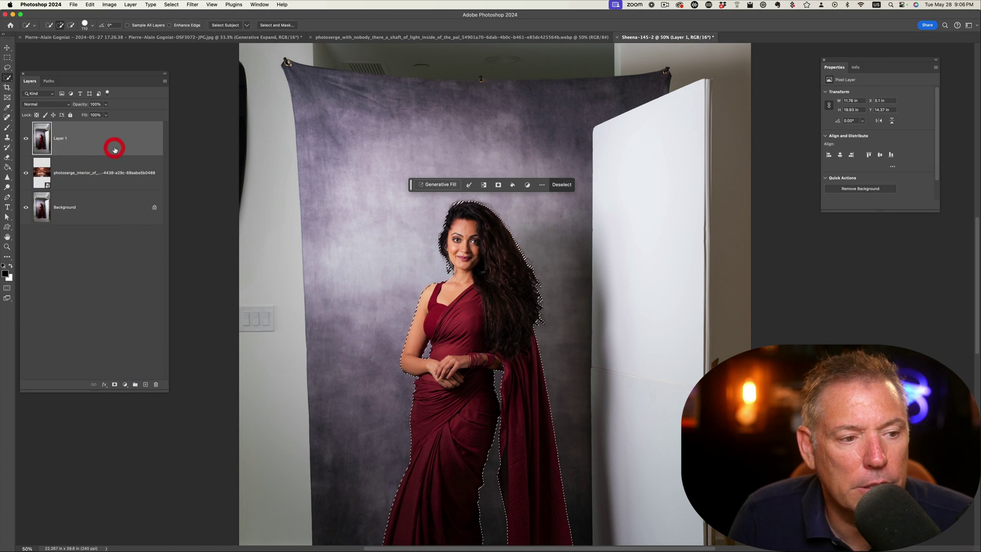
Step: Refine the woman's selection in Select and Mask with Smooth 20 and Shift Edge -8%, and output it as a layer mask
click(275, 25)
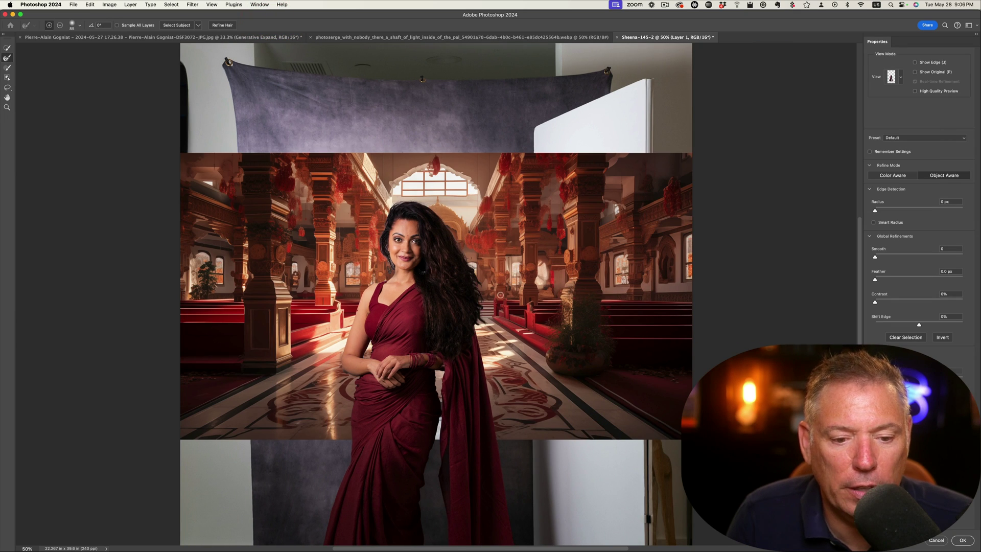
key(w)
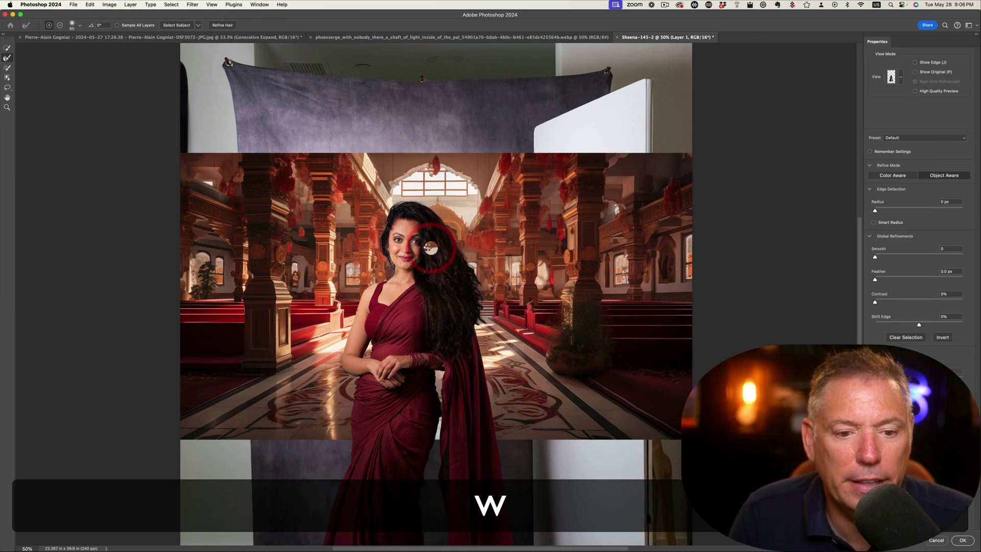
key(super+w)
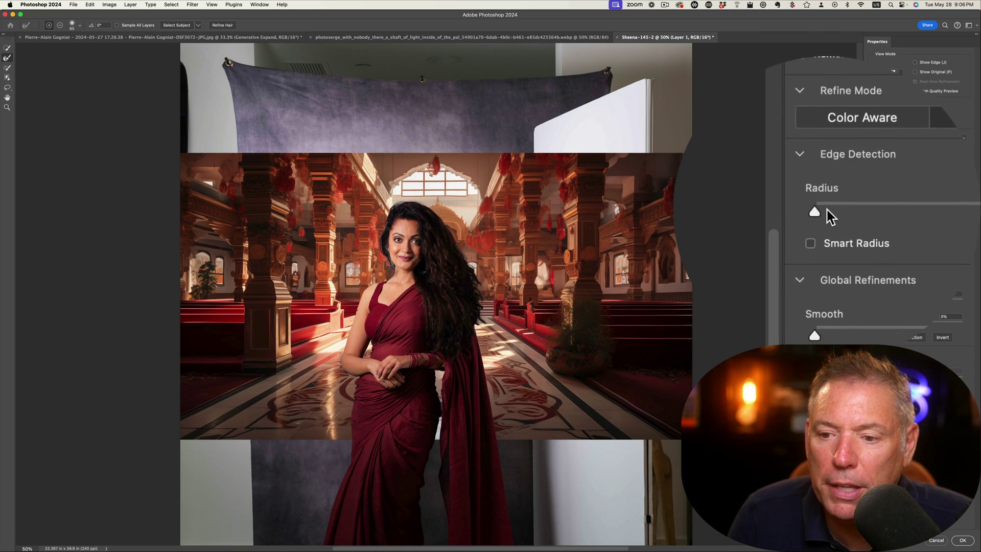
click(873, 222)
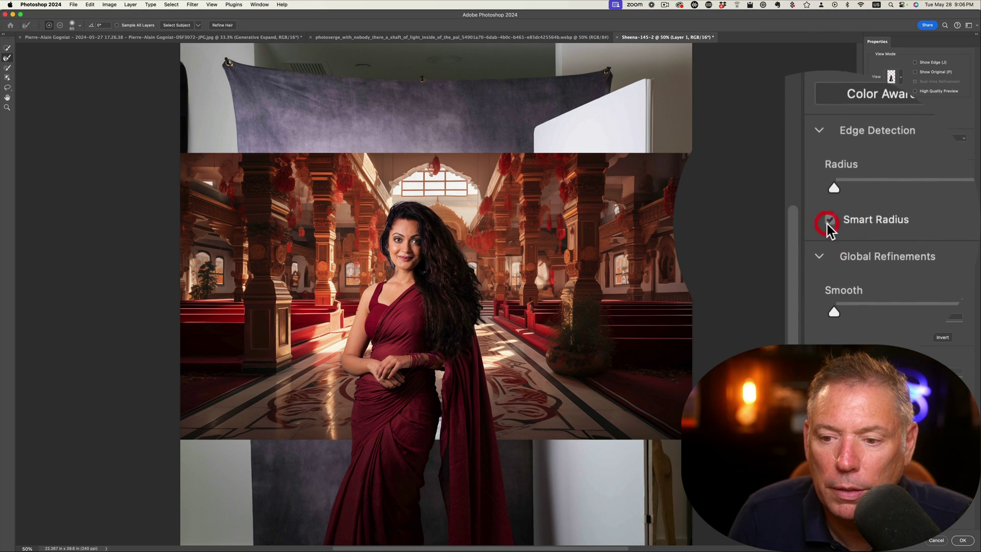
drag(828, 264, 827, 261)
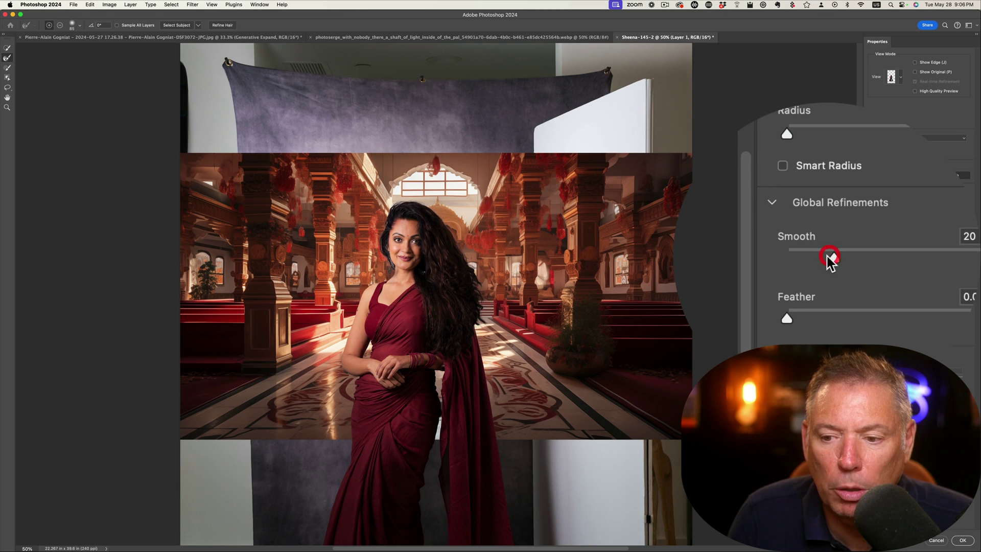
drag(919, 325, 915, 325)
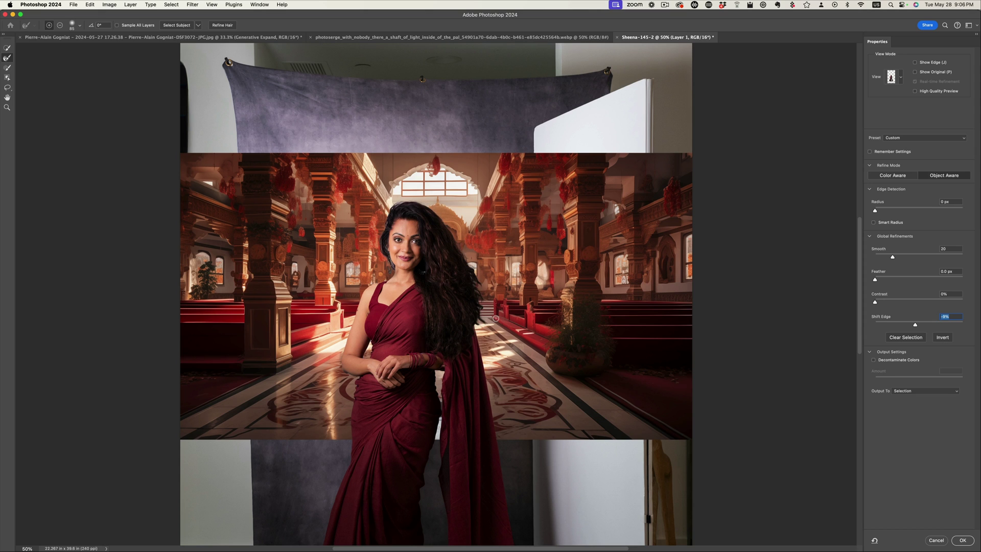
click(915, 391)
click(914, 401)
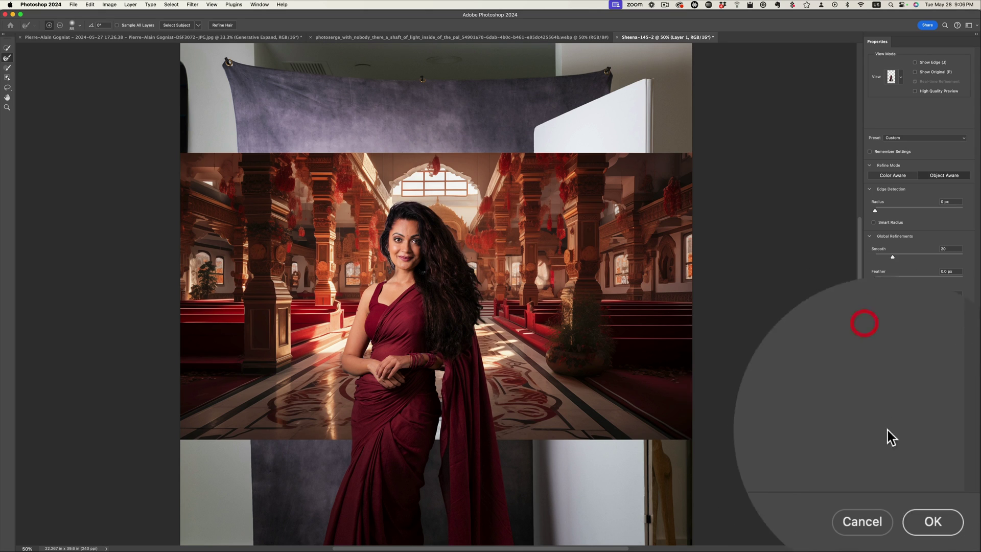
click(933, 522)
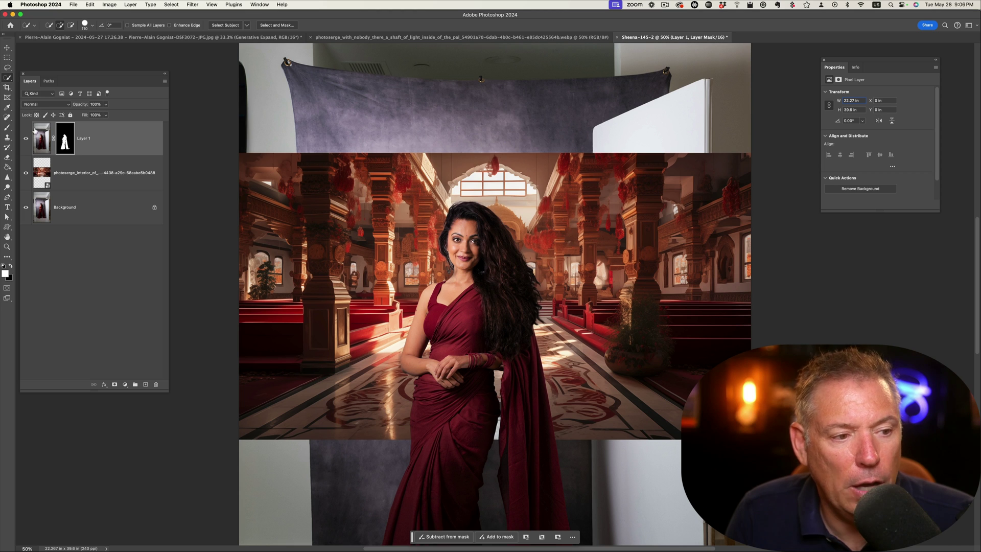
Step: Move the masked woman up and slightly right, and scale her layer down proportionally to about 20.75 in wide
click(34, 130)
key(super+t)
mouse_move(479, 260)
mouse_down()
mouse_move(479, 269)
mouse_move(493, 248)
mouse_up()
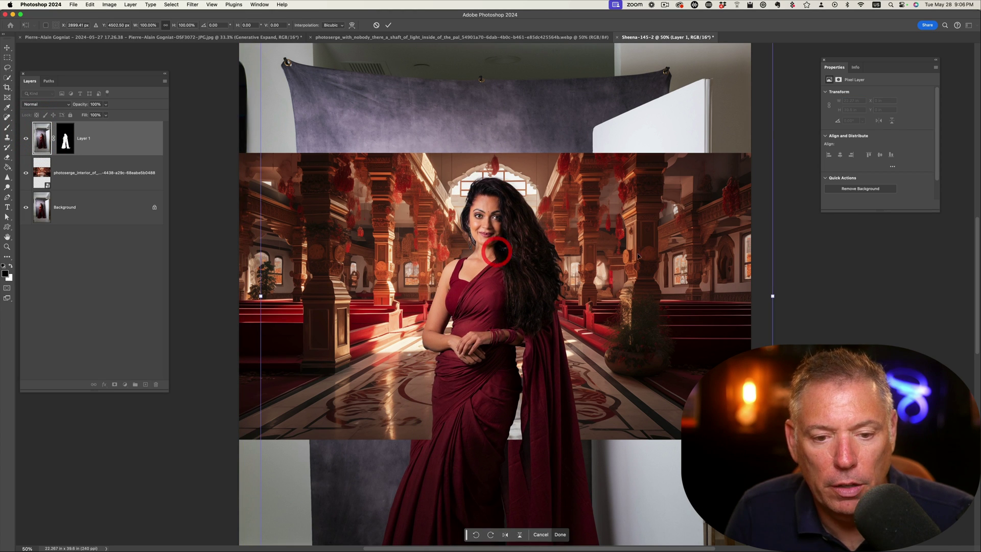
key(alt)
drag(772, 295, 753, 295)
drag(588, 297, 581, 297)
key(Return)
key(w)
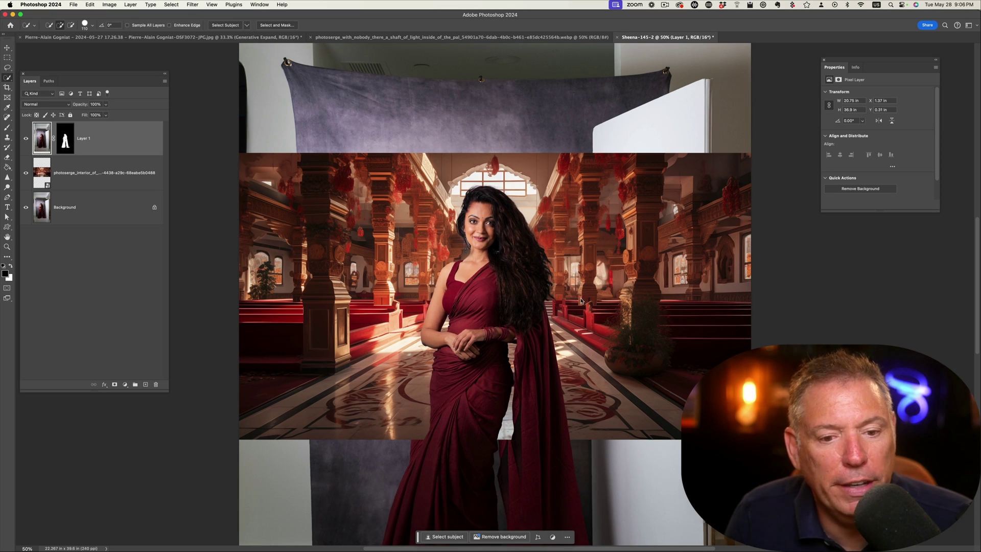
Step: Hide the Background layer and clear the stray selection
click(27, 208)
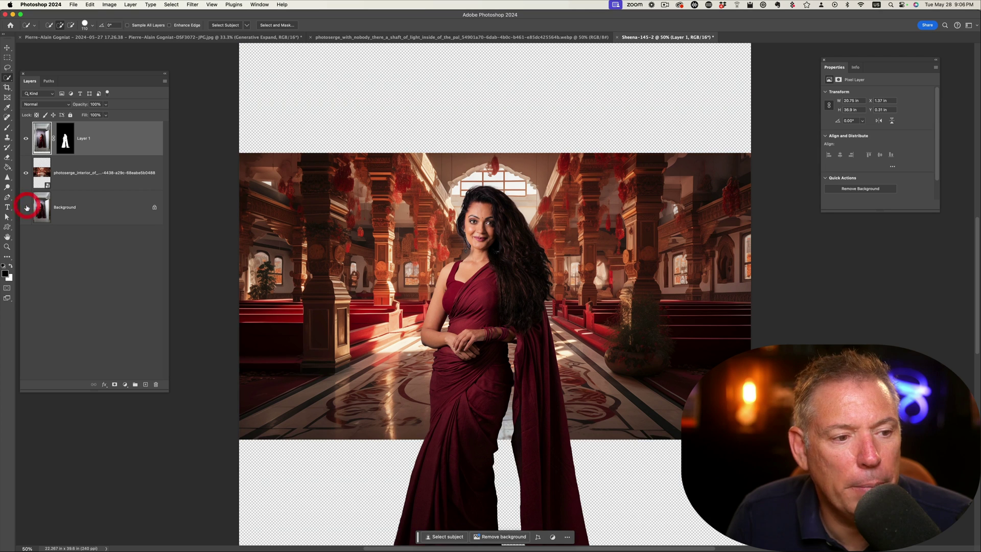
click(568, 275)
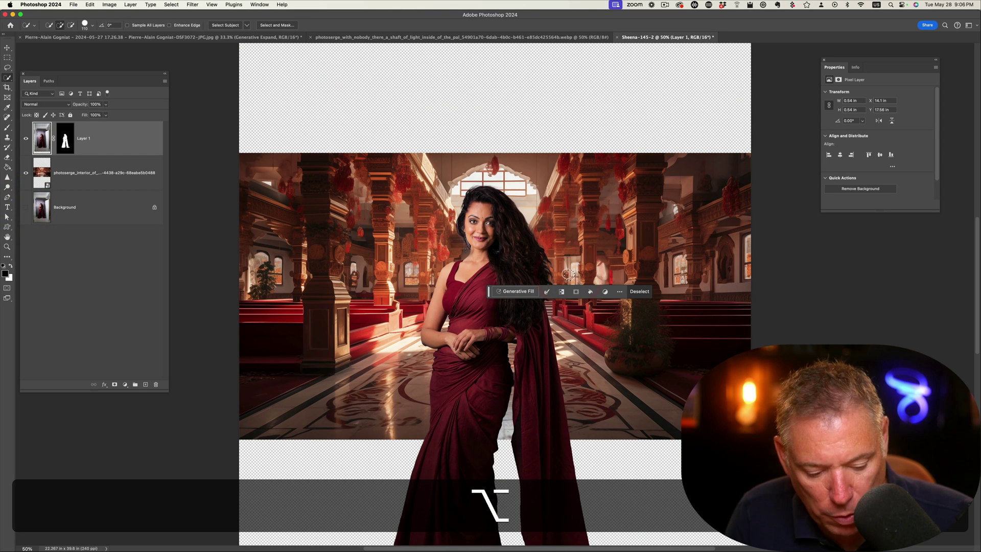
key(super+d)
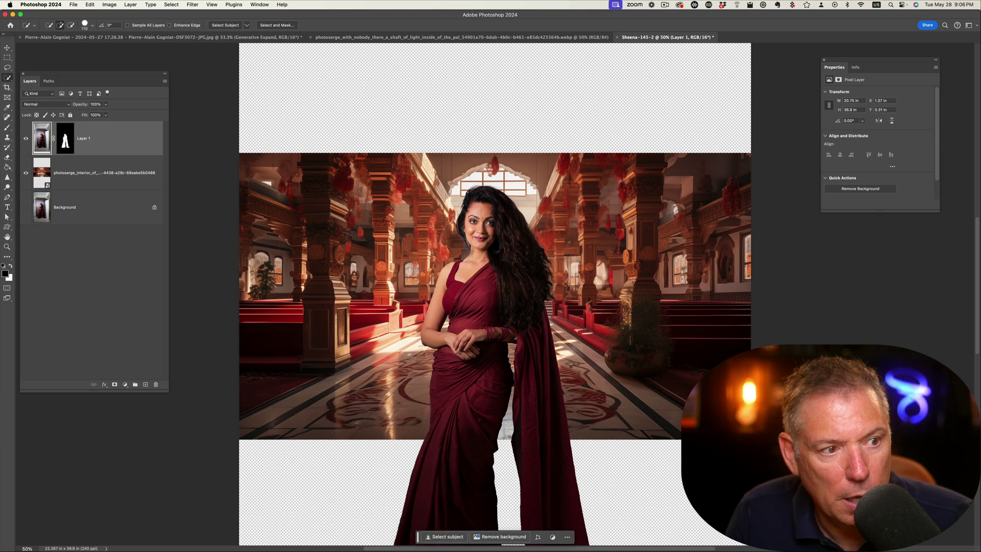
key(v)
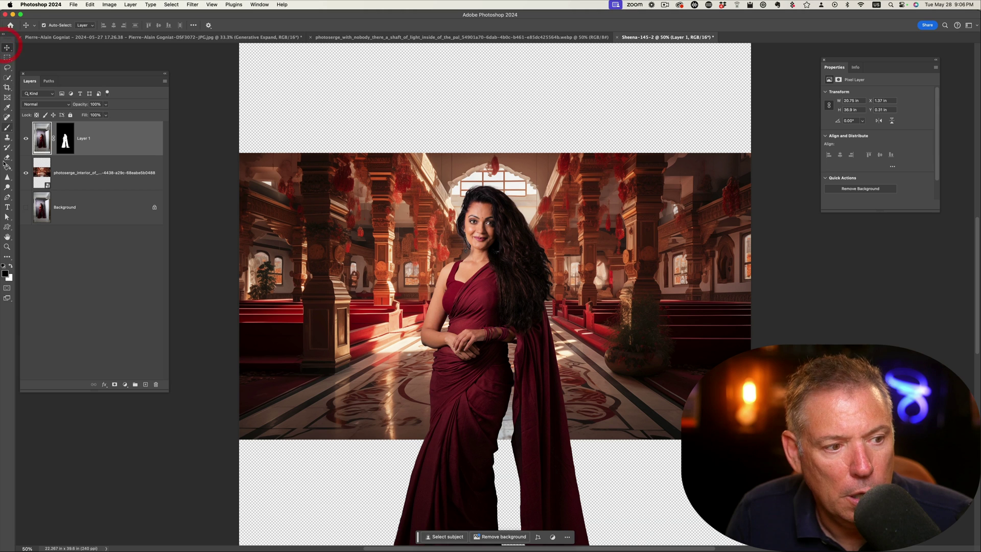
Step: Crop the canvas to the bounds of the temple interior image, about 12.48 in high
click(70, 188)
key(super+minus)
key(c)
drag(491, 221, 491, 220)
key(Return)
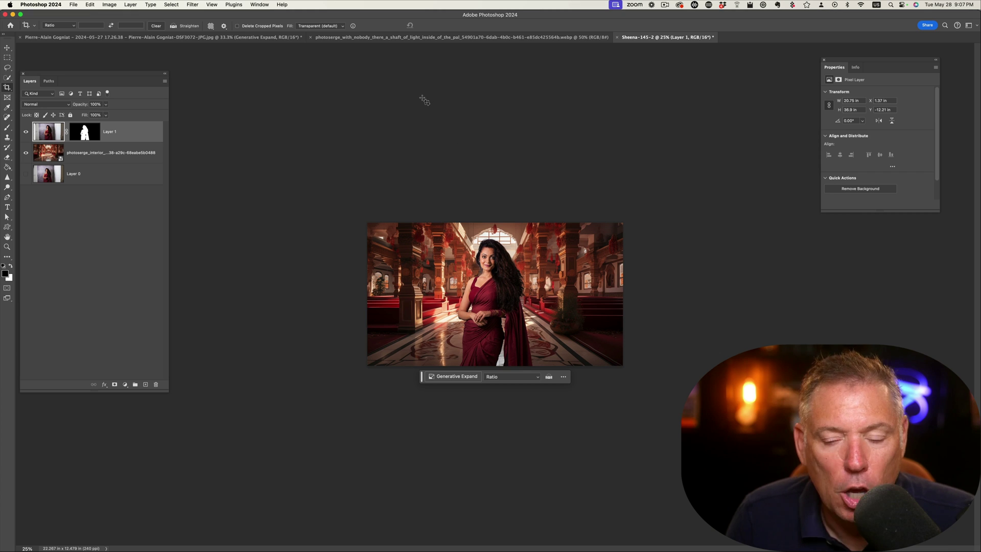
Step: Add a new empty layer between the temple interior layer and the woman's masked layer
key(z)
click(506, 294)
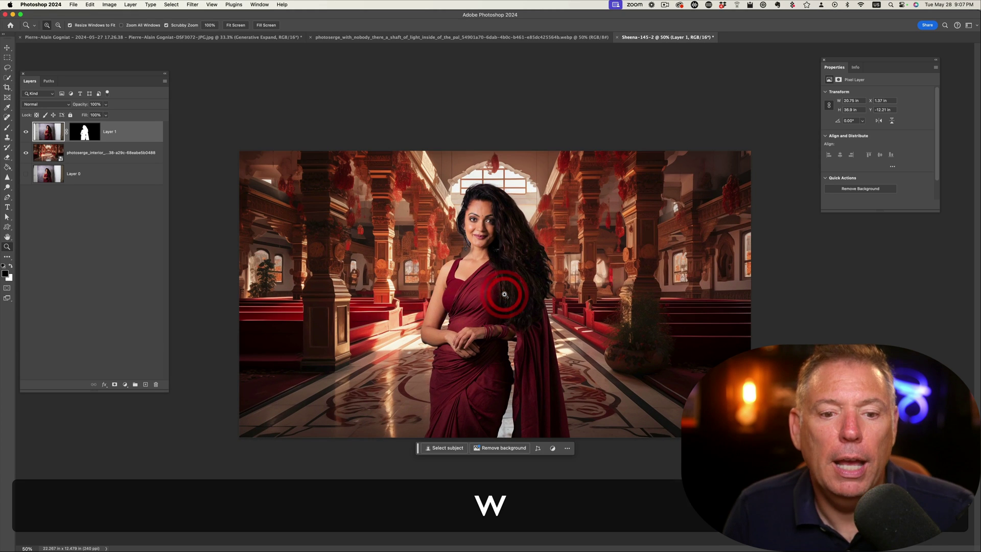
alt+click(504, 294)
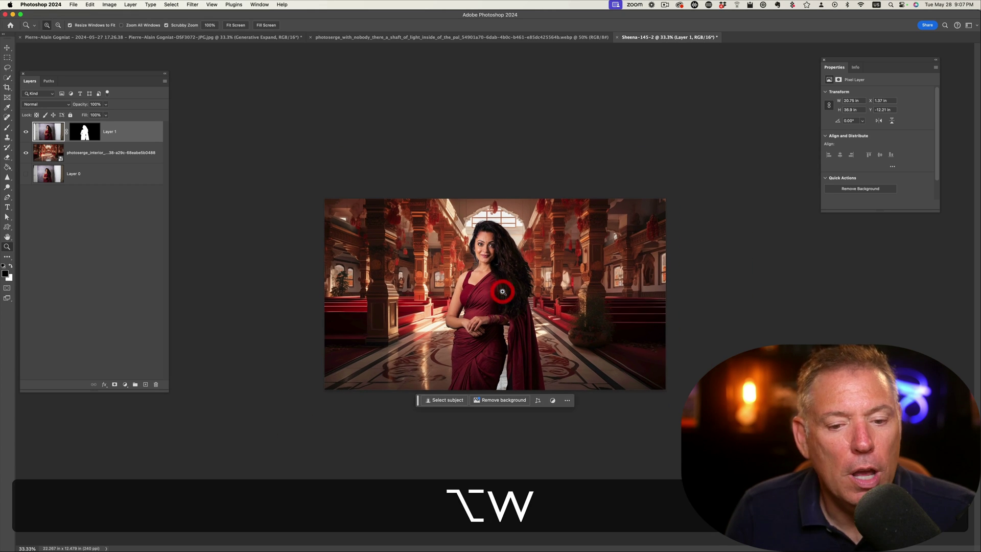
click(124, 152)
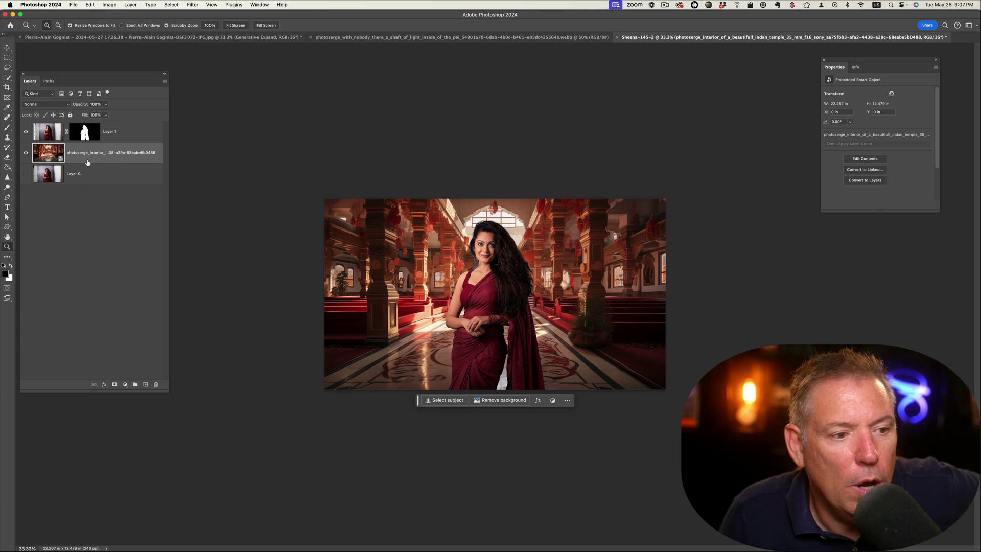
click(145, 385)
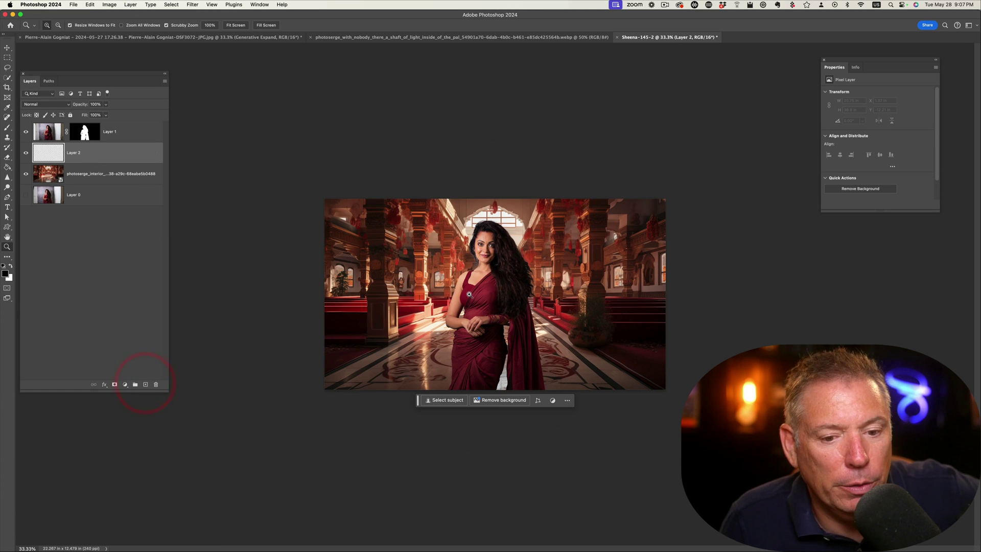
Step: Set up a Soft Round brush of 1224 px with 0% hardness, 100% opacity and white as the foreground color
key(b)
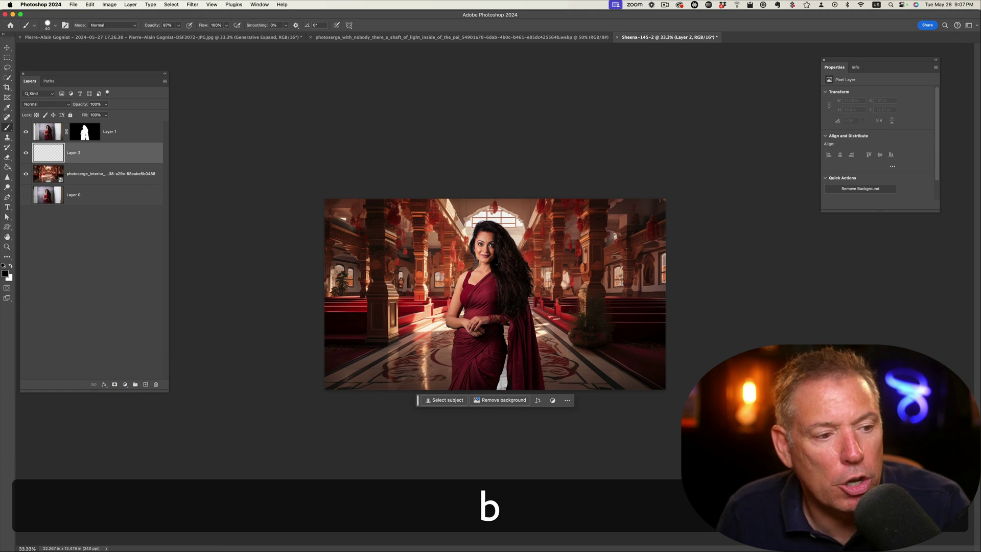
drag(467, 283, 536, 283)
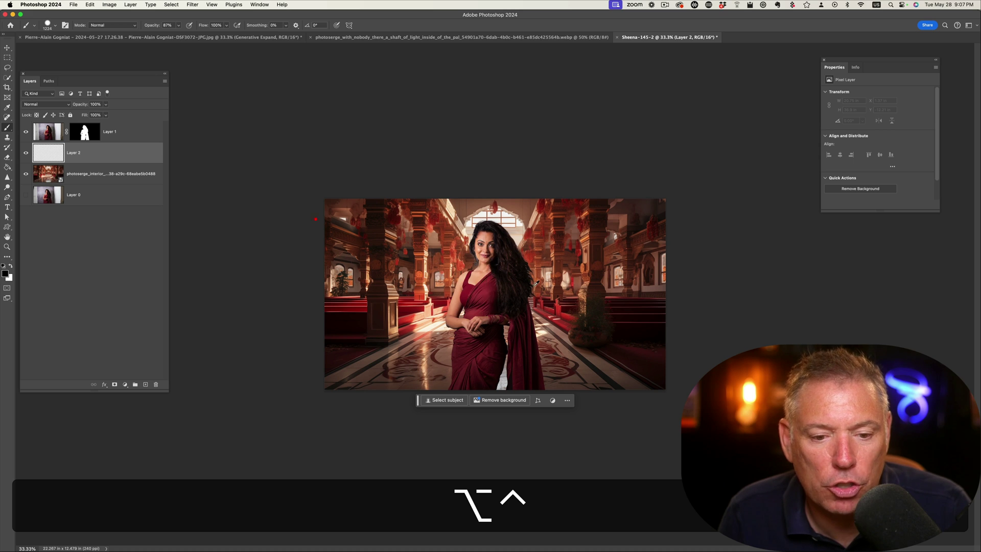
right_click(503, 271)
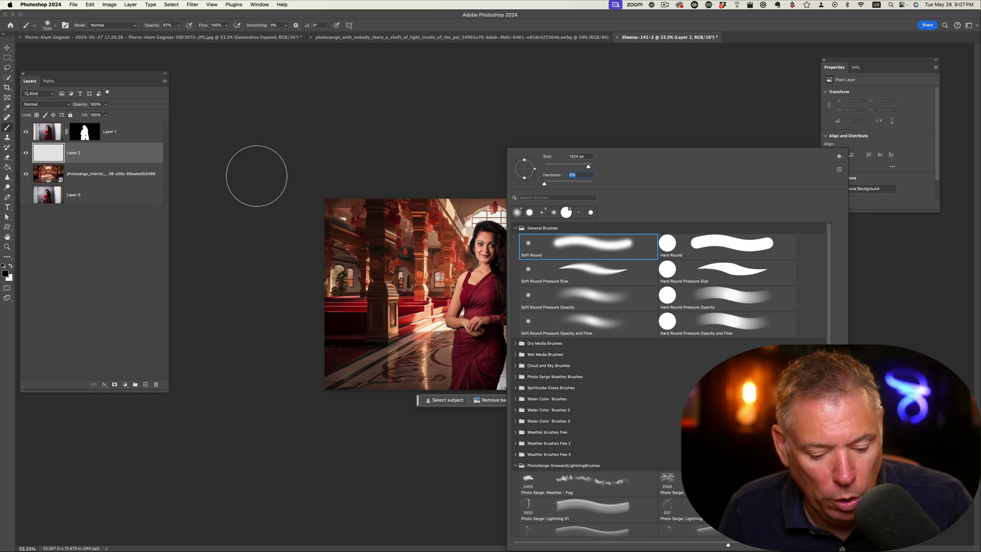
key(Return)
key(d)
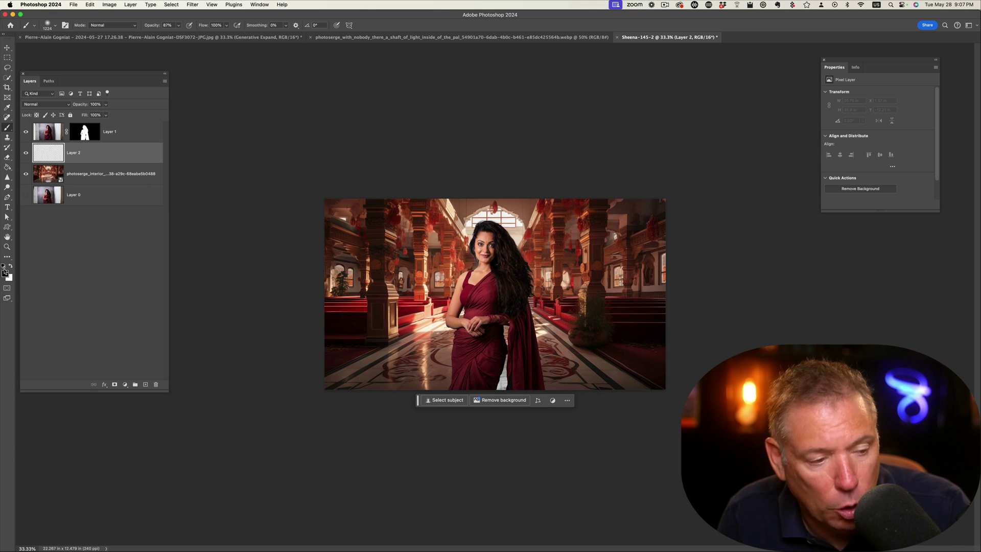
key(x)
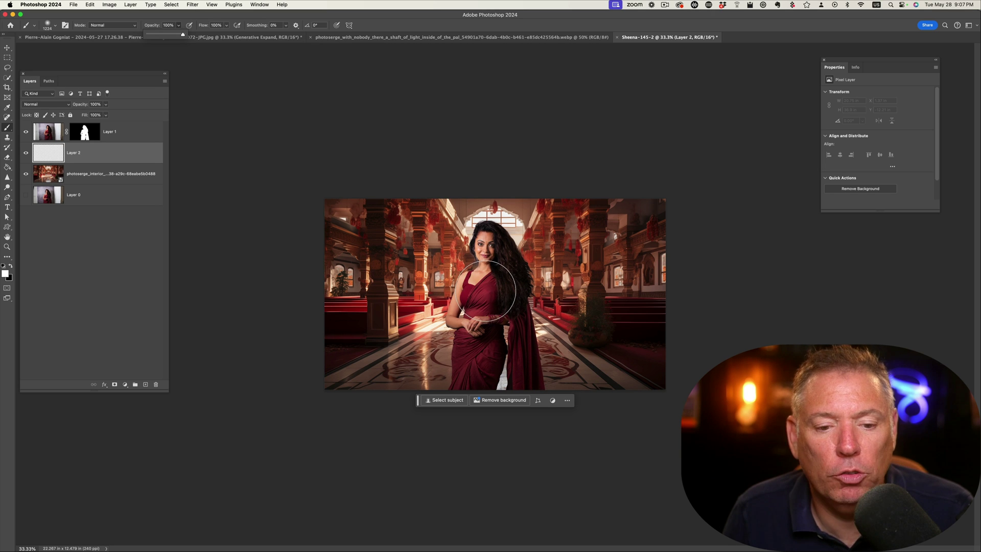
Step: Paint one soft white dab behind the woman's torso and scale it from its centre to about 253% as a glow
click(485, 290)
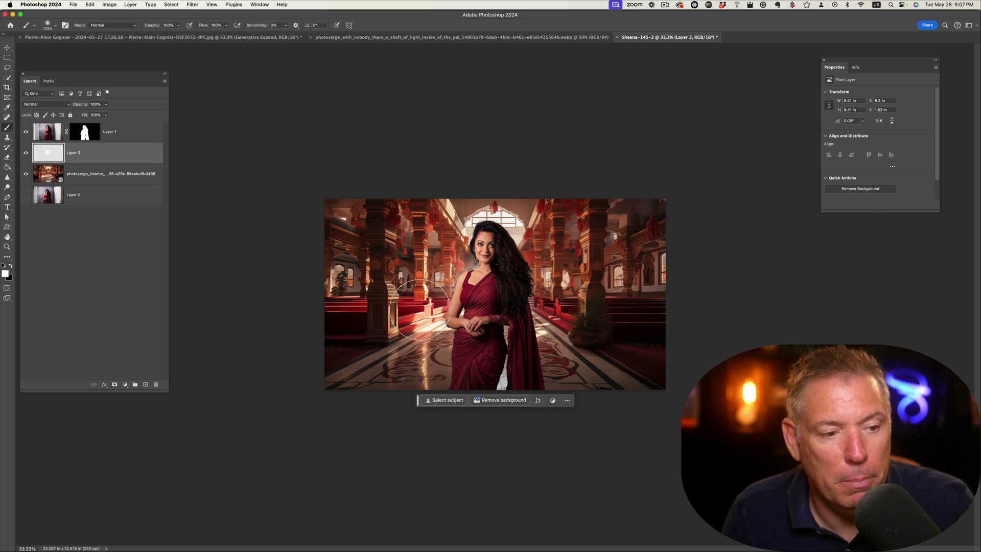
key(super+t)
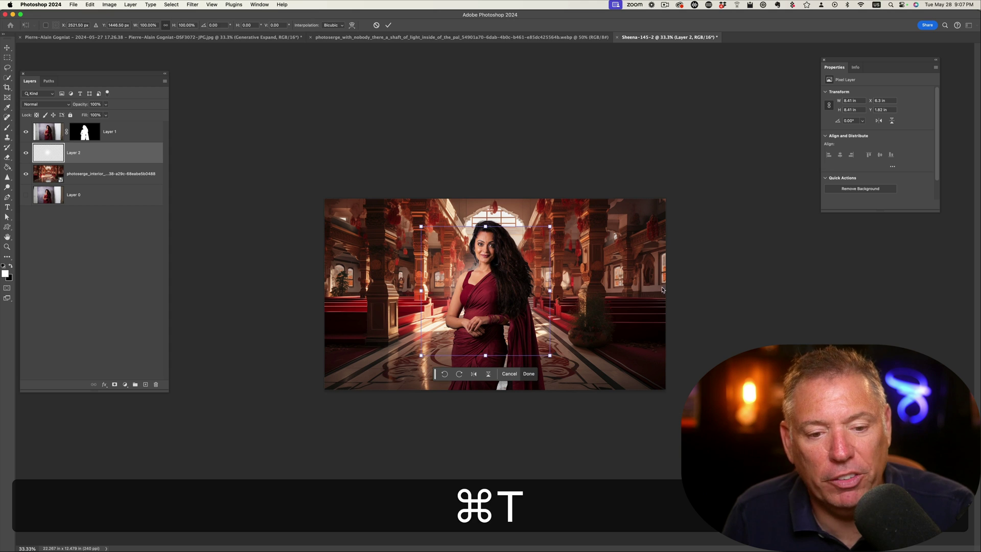
key(alt)
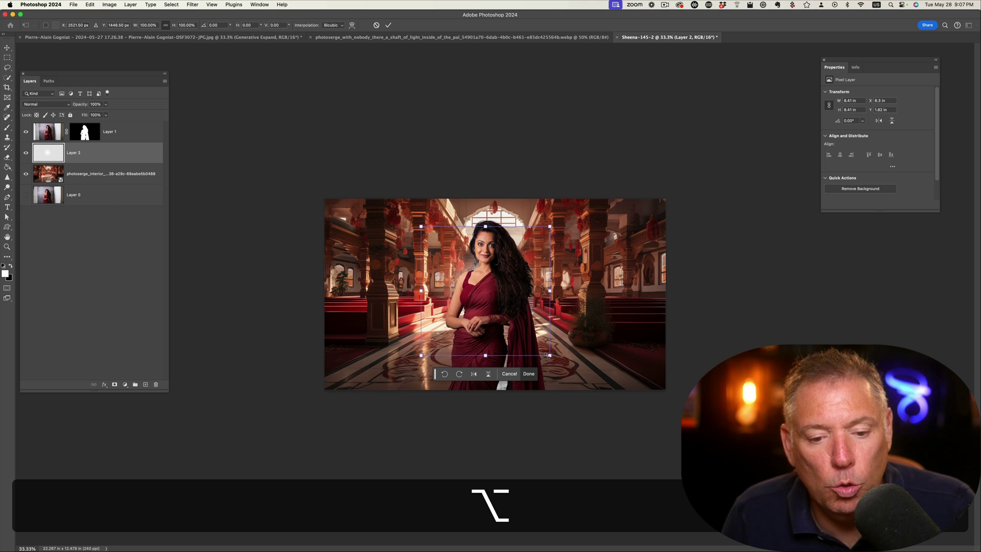
key(alt)
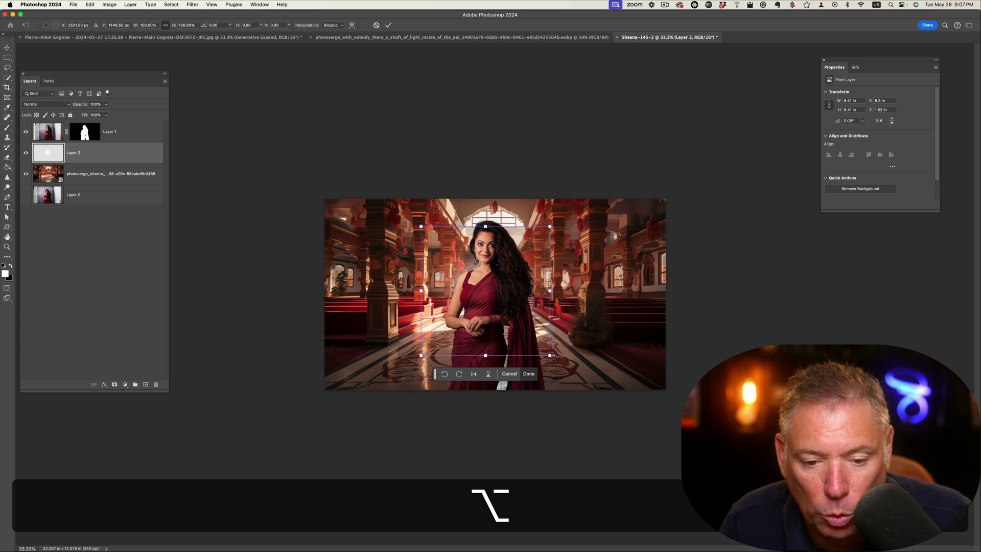
drag(551, 355, 648, 454)
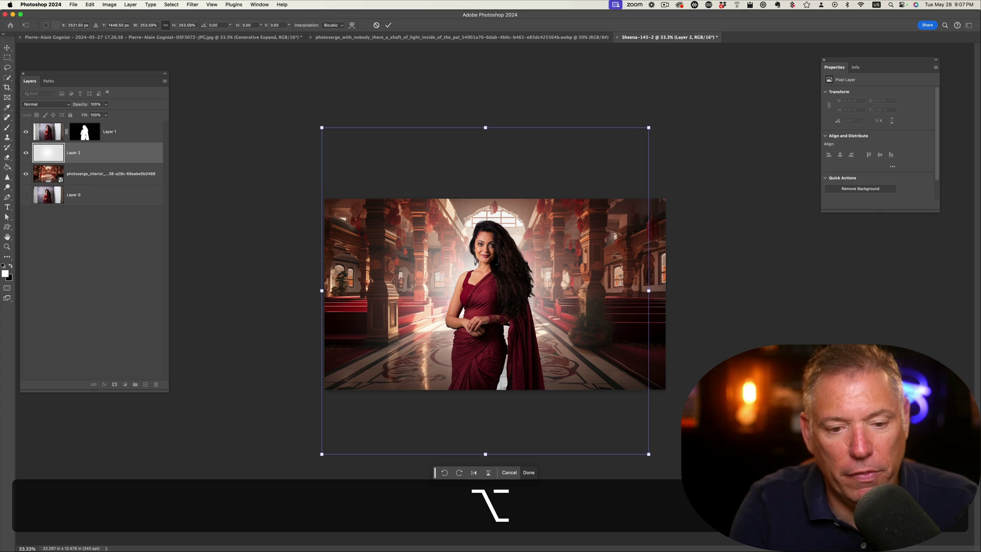
key(Return)
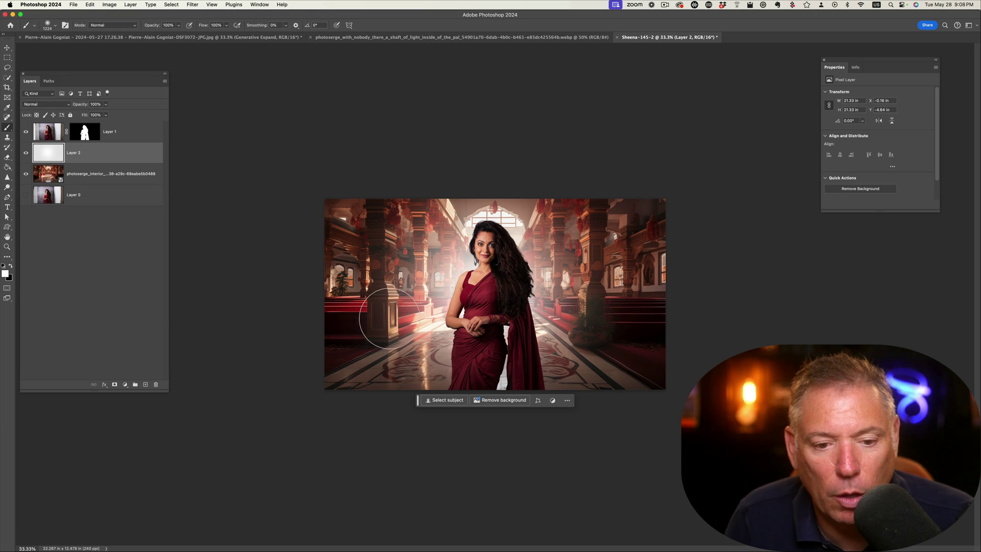
Step: Close the composite document with its changes saved and return to Lightroom Classic
key(z)
click(474, 307)
alt+click(478, 304)
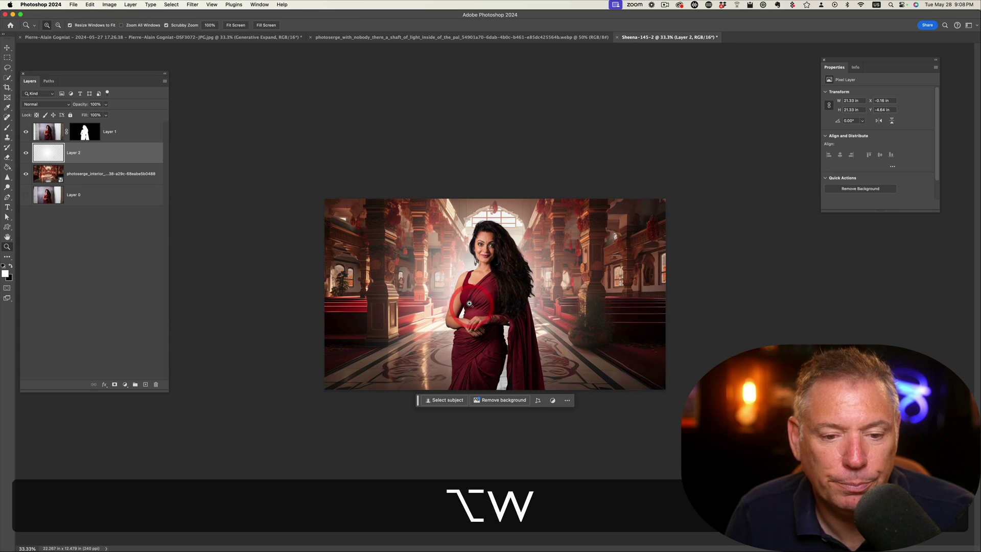
click(74, 4)
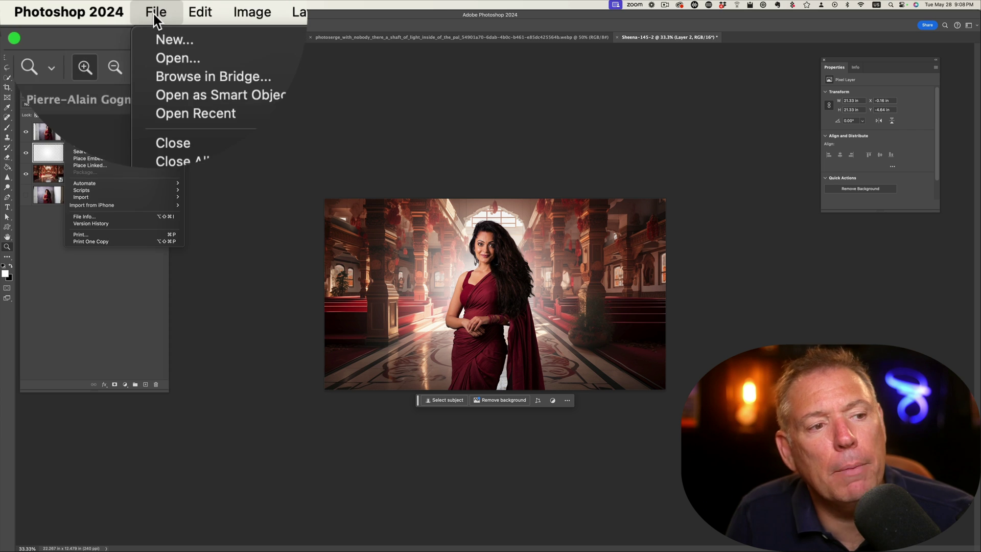
click(153, 146)
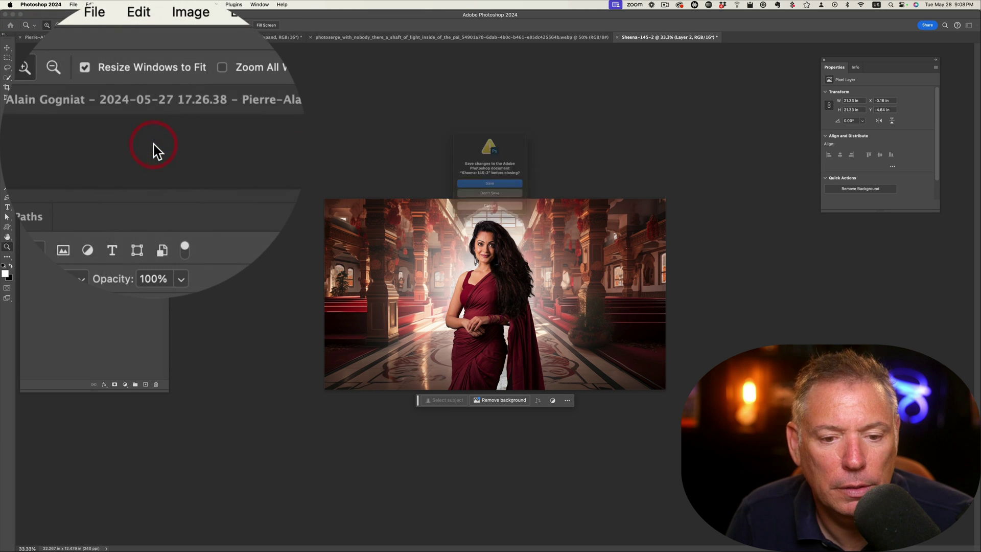
click(498, 189)
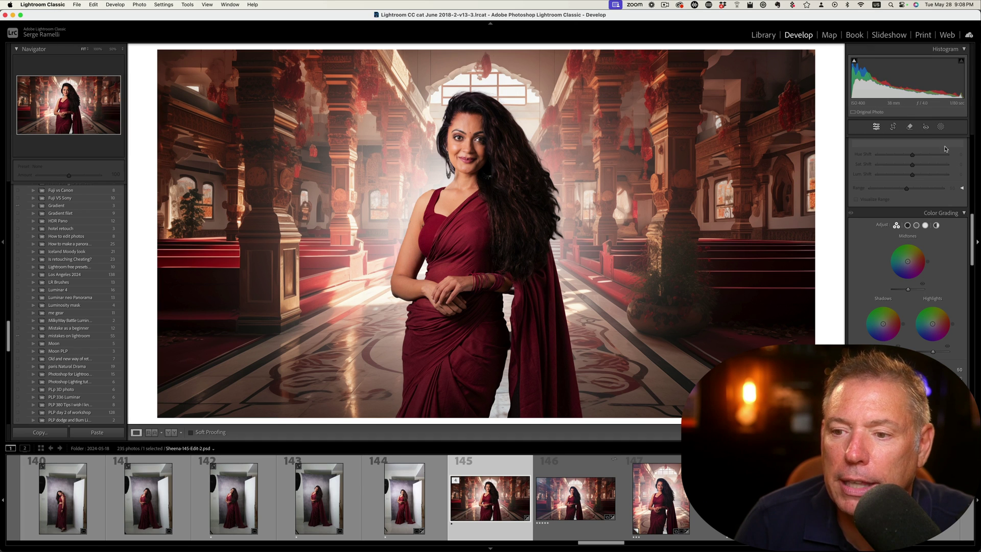
Step: Add an elongated radial gradient mask as a diagonal light beam from the picture's upper left across the woman, with slightly raised exposure
drag(972, 227, 965, 144)
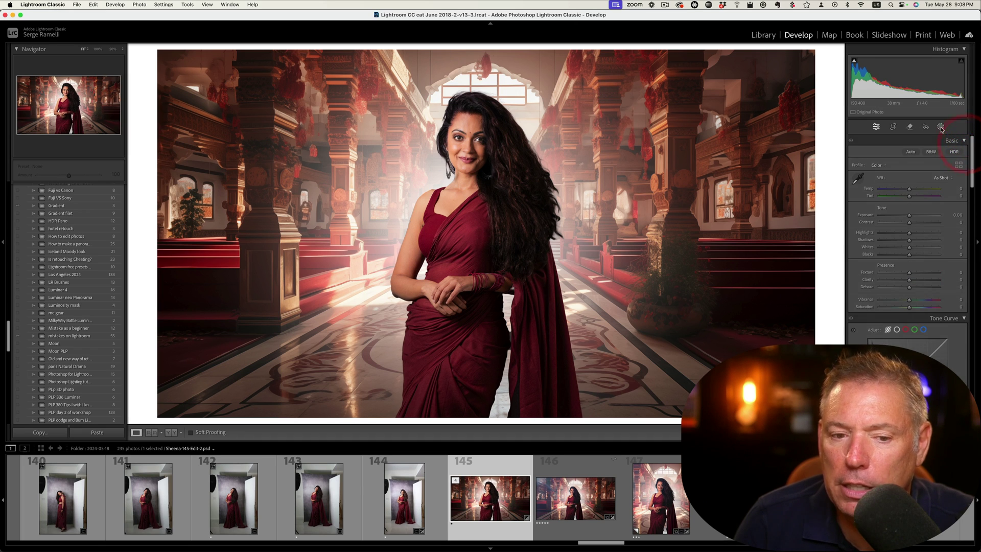
click(941, 128)
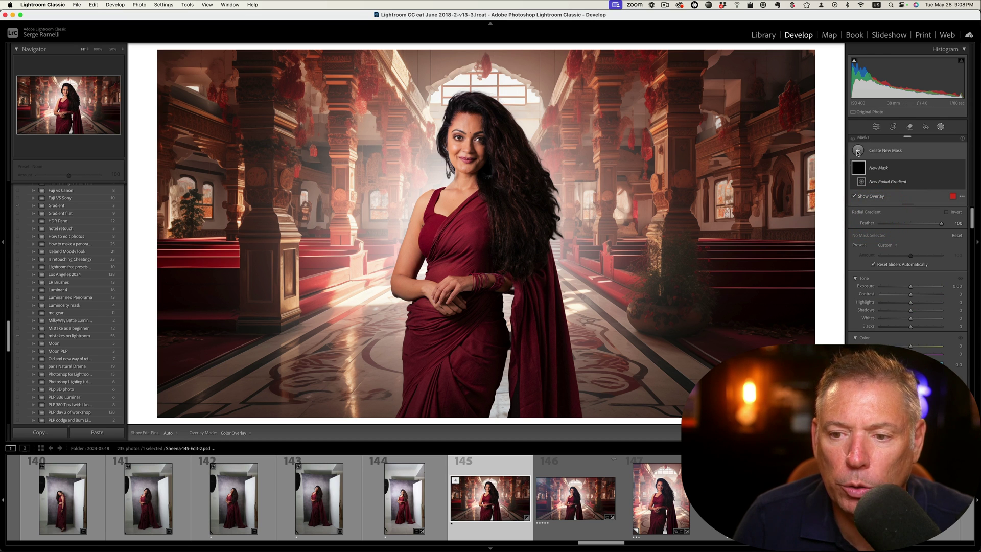
click(858, 150)
click(892, 237)
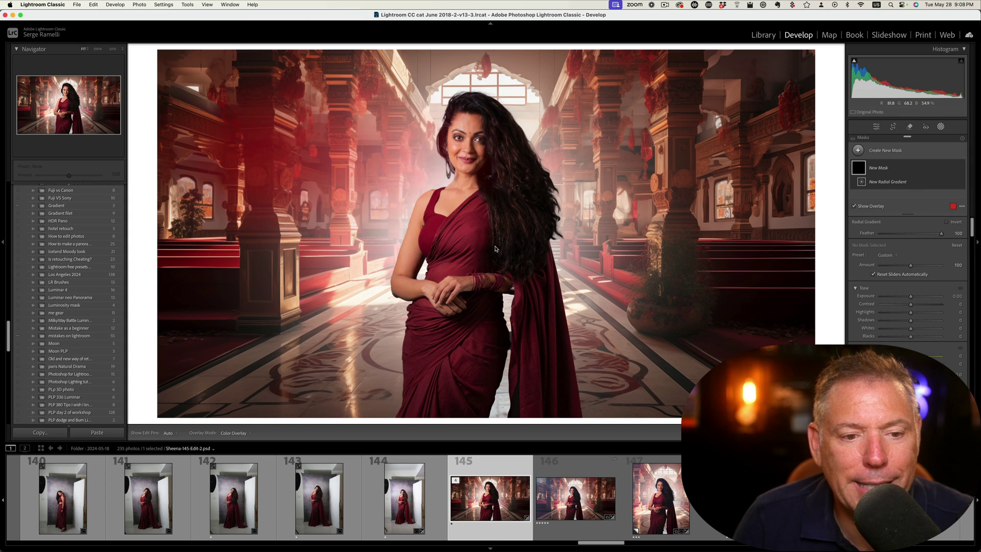
drag(500, 247, 129, 73)
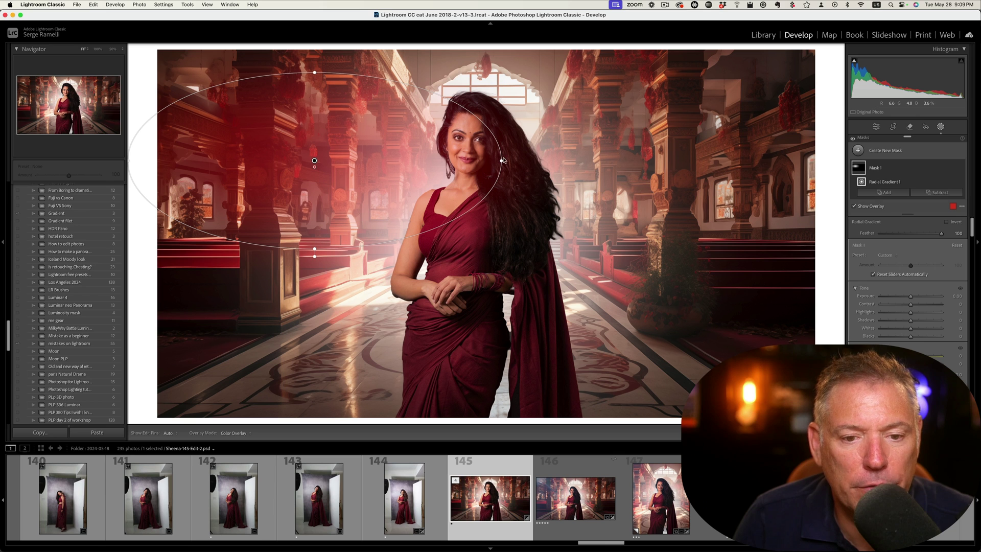
drag(505, 164, 828, 301)
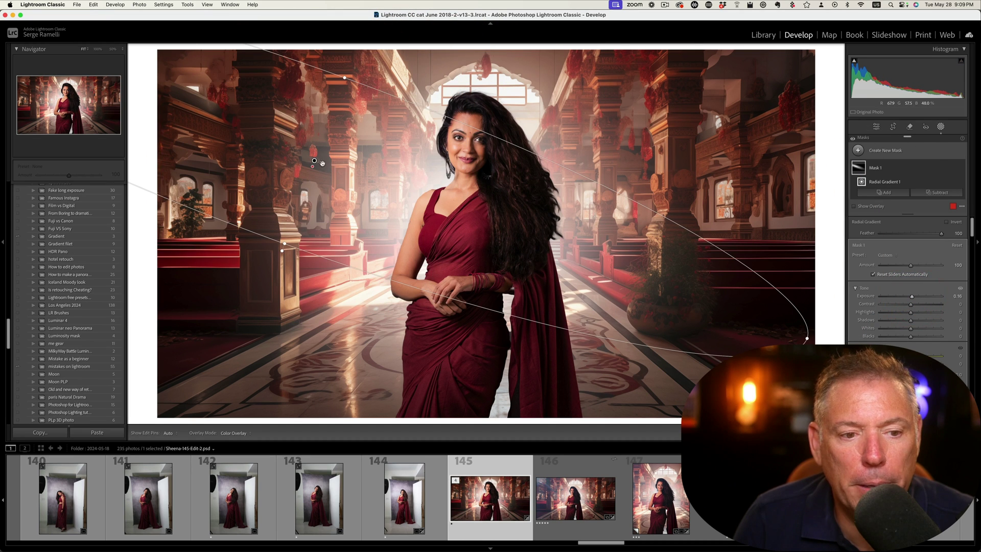
drag(321, 163, 282, 109)
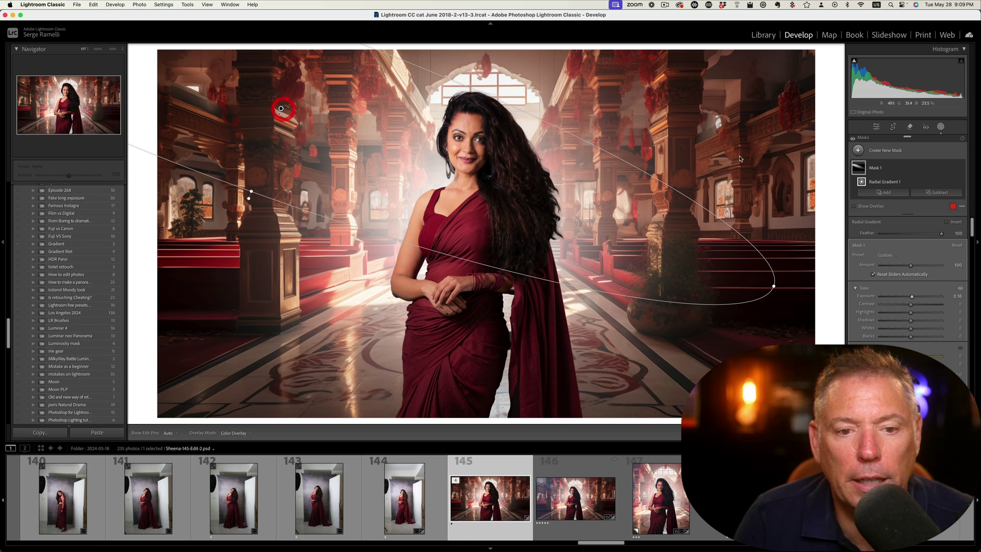
click(876, 126)
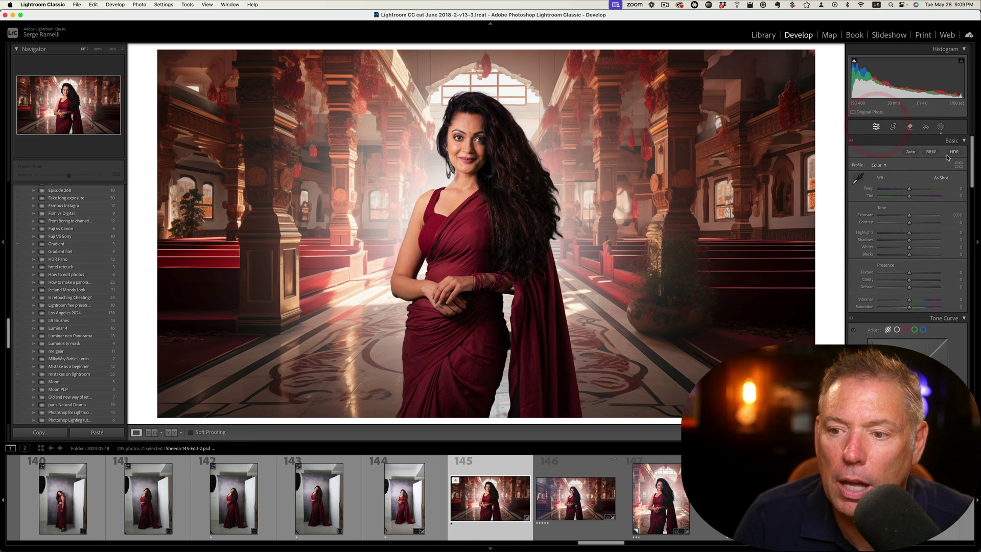
Step: Add a linear gradient mask rising from the bottom of the picture over the floor and set its exposure to -0.29
click(944, 128)
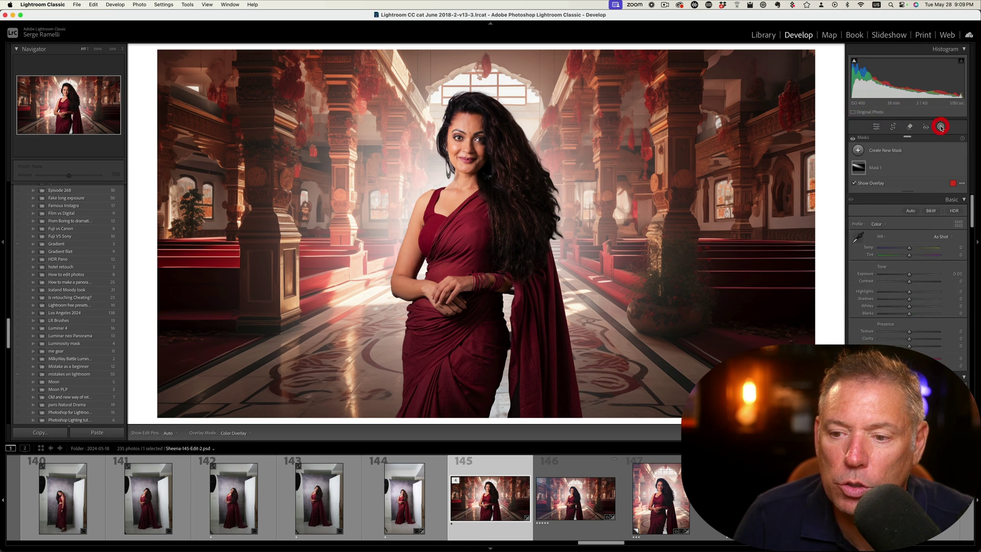
click(857, 152)
click(894, 228)
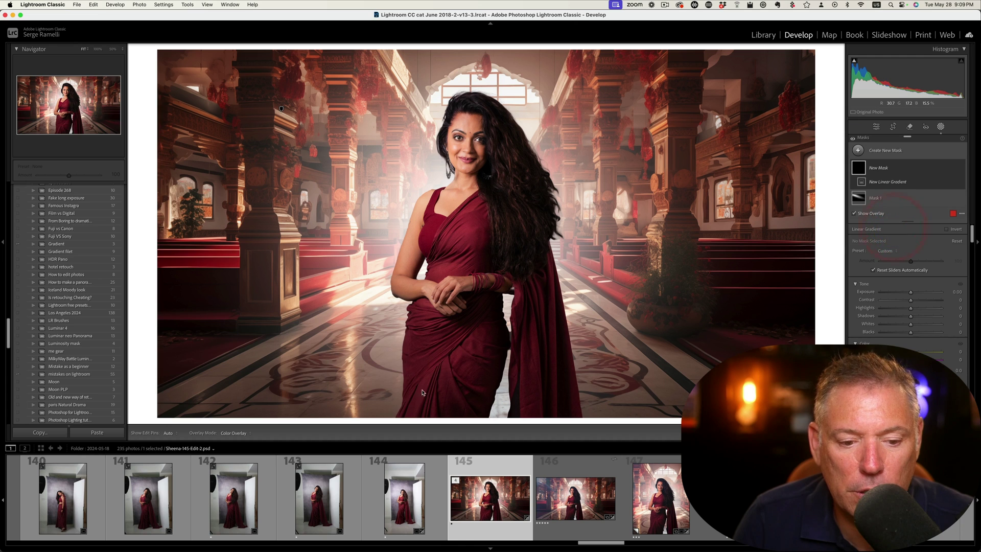
drag(422, 393, 428, 304)
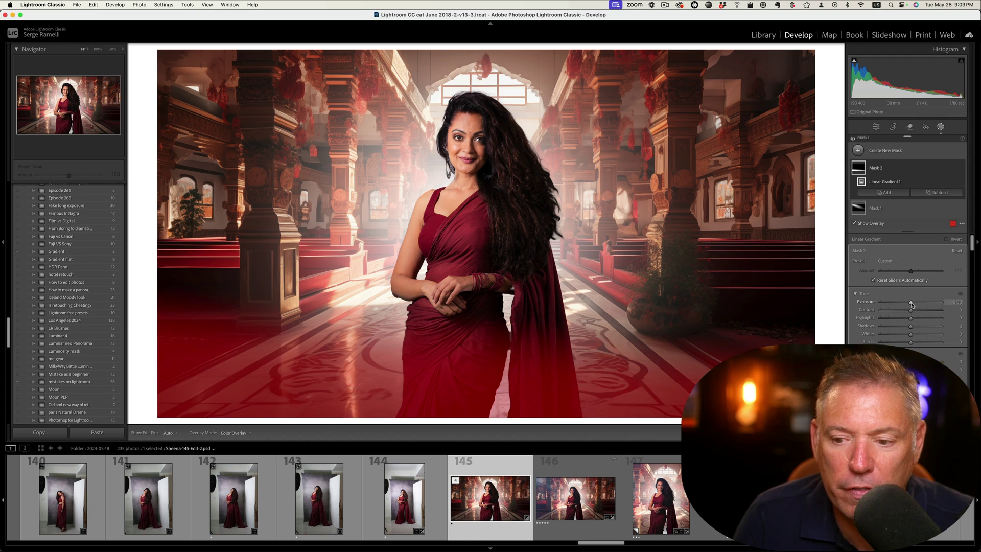
drag(912, 304, 908, 304)
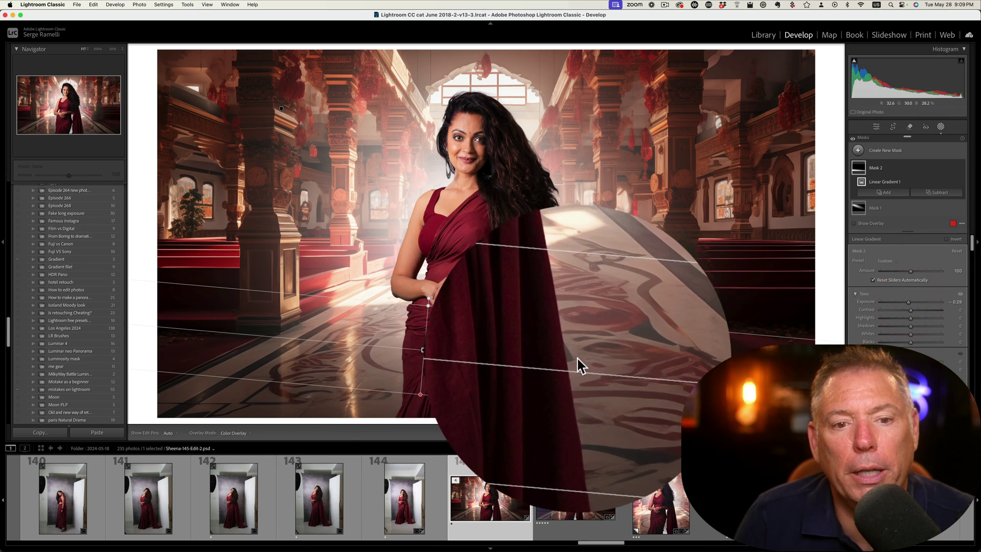
Step: Set the photo's overall exposure to +0.35, contrast +17, highlights -48, shadows +54, whites +22 and blacks -25
click(876, 127)
drag(922, 240, 926, 239)
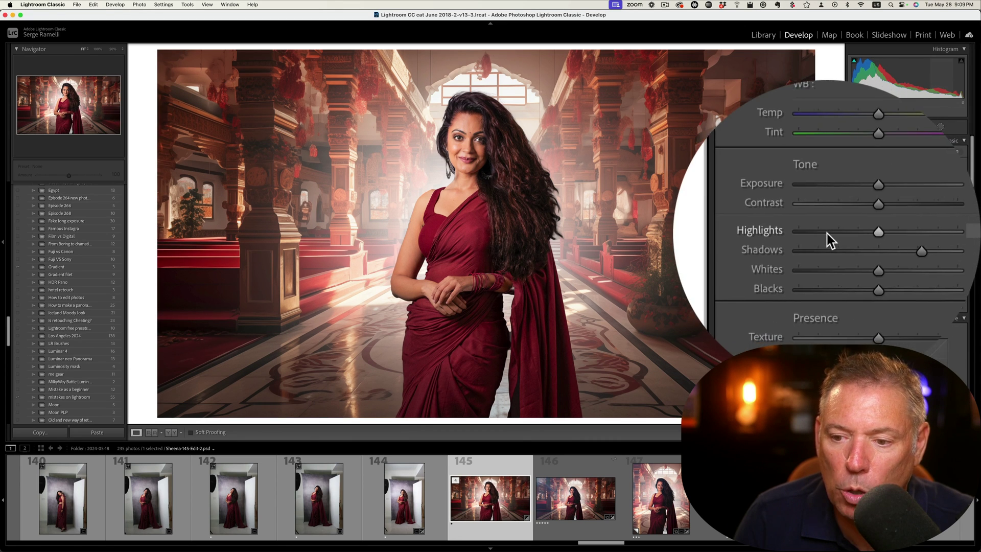
mouse_move(828, 237)
mouse_down()
mouse_move(825, 255)
mouse_move(828, 223)
mouse_up()
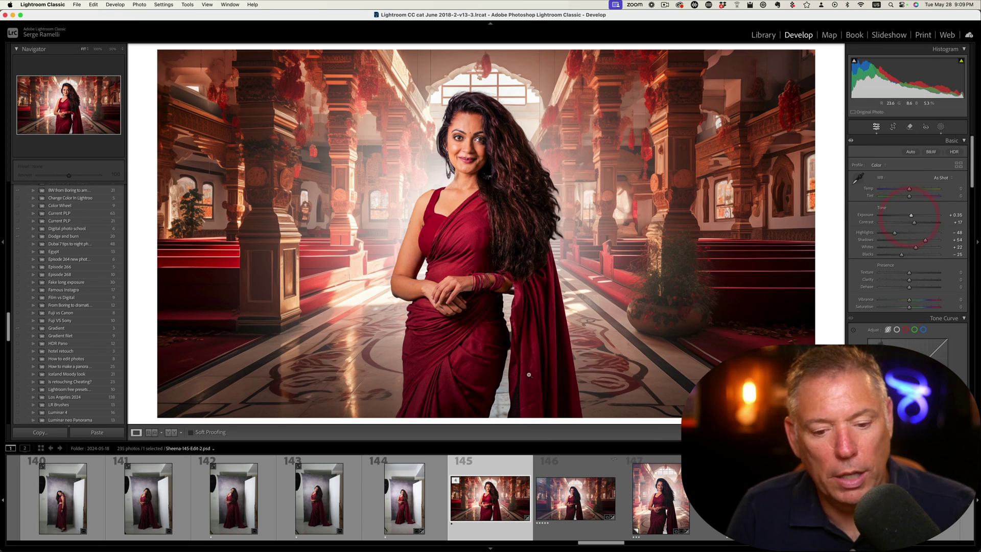
Step: Compare the new composite with the earlier edited version beside it and view the new one full screen
click(560, 498)
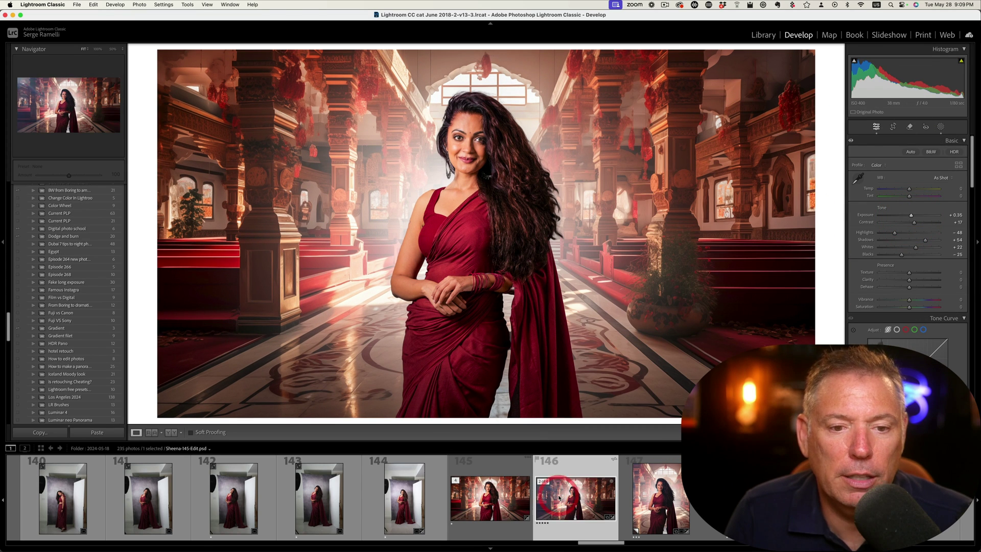
click(506, 499)
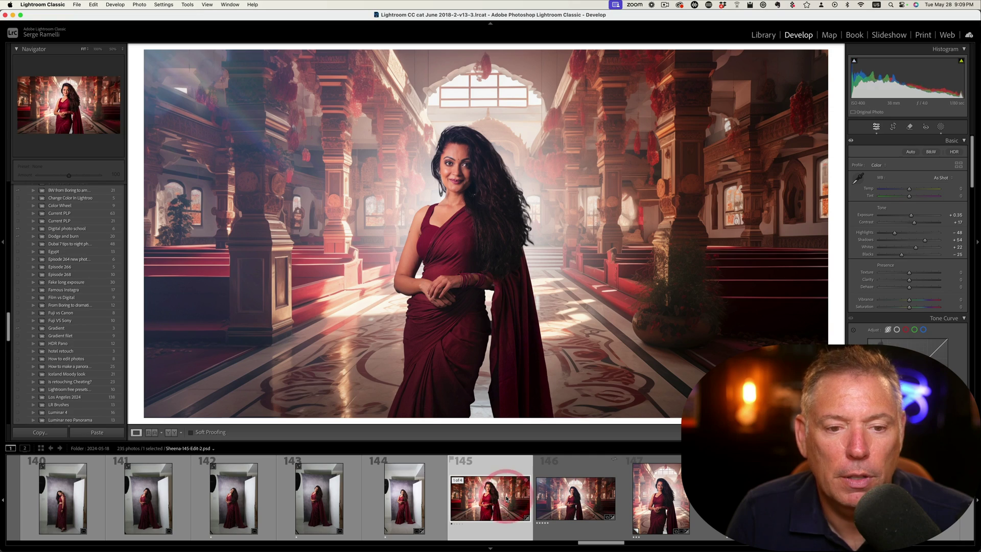
key(f)
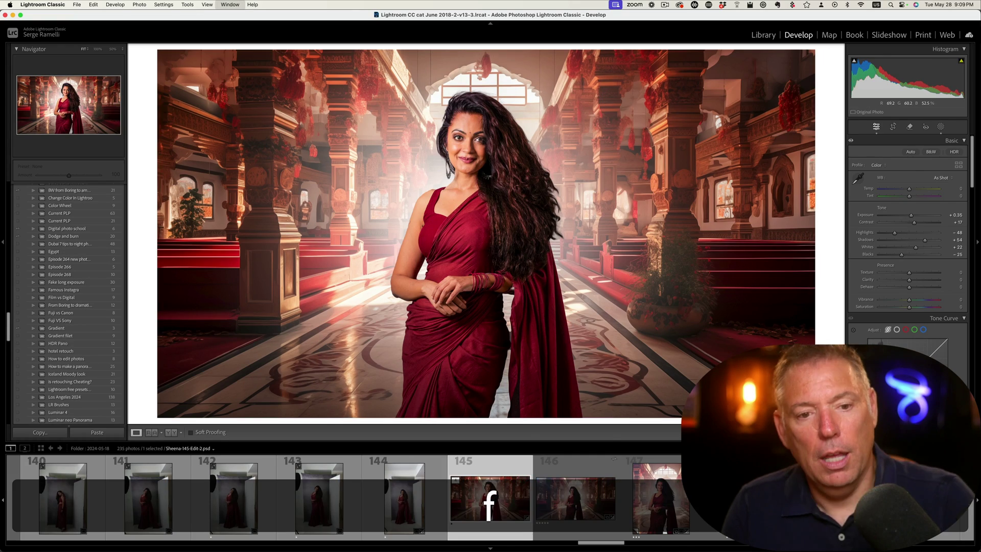